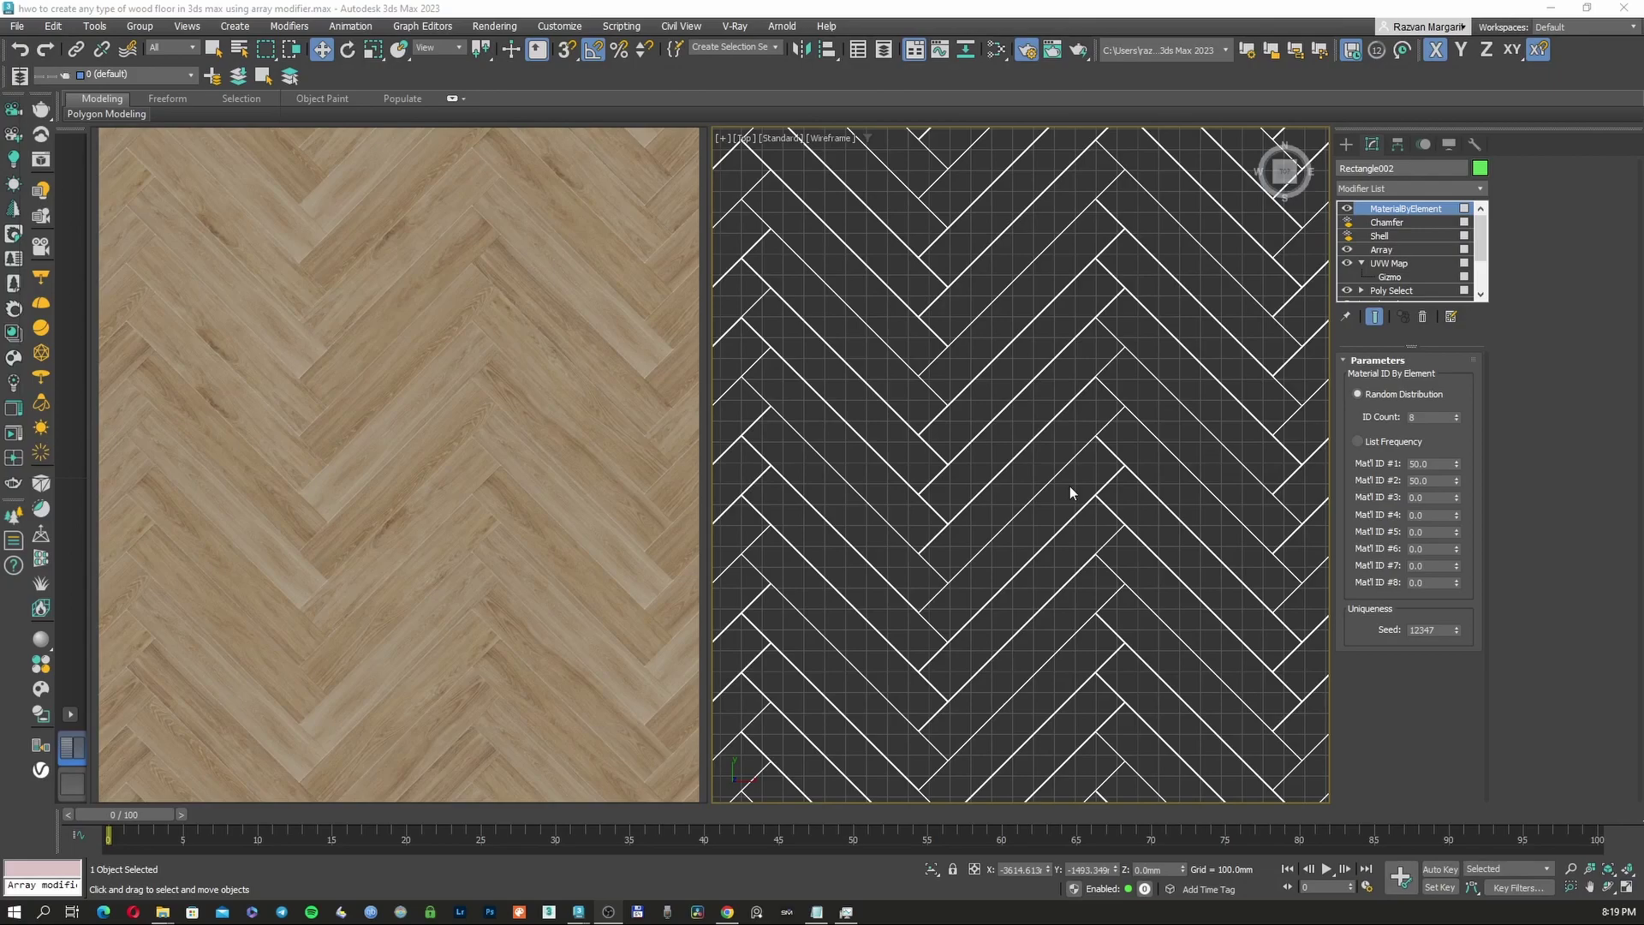
{"action": "scroll", "coordinate": [1070, 490], "scroll_direction": "down", "scroll_amount": 2}
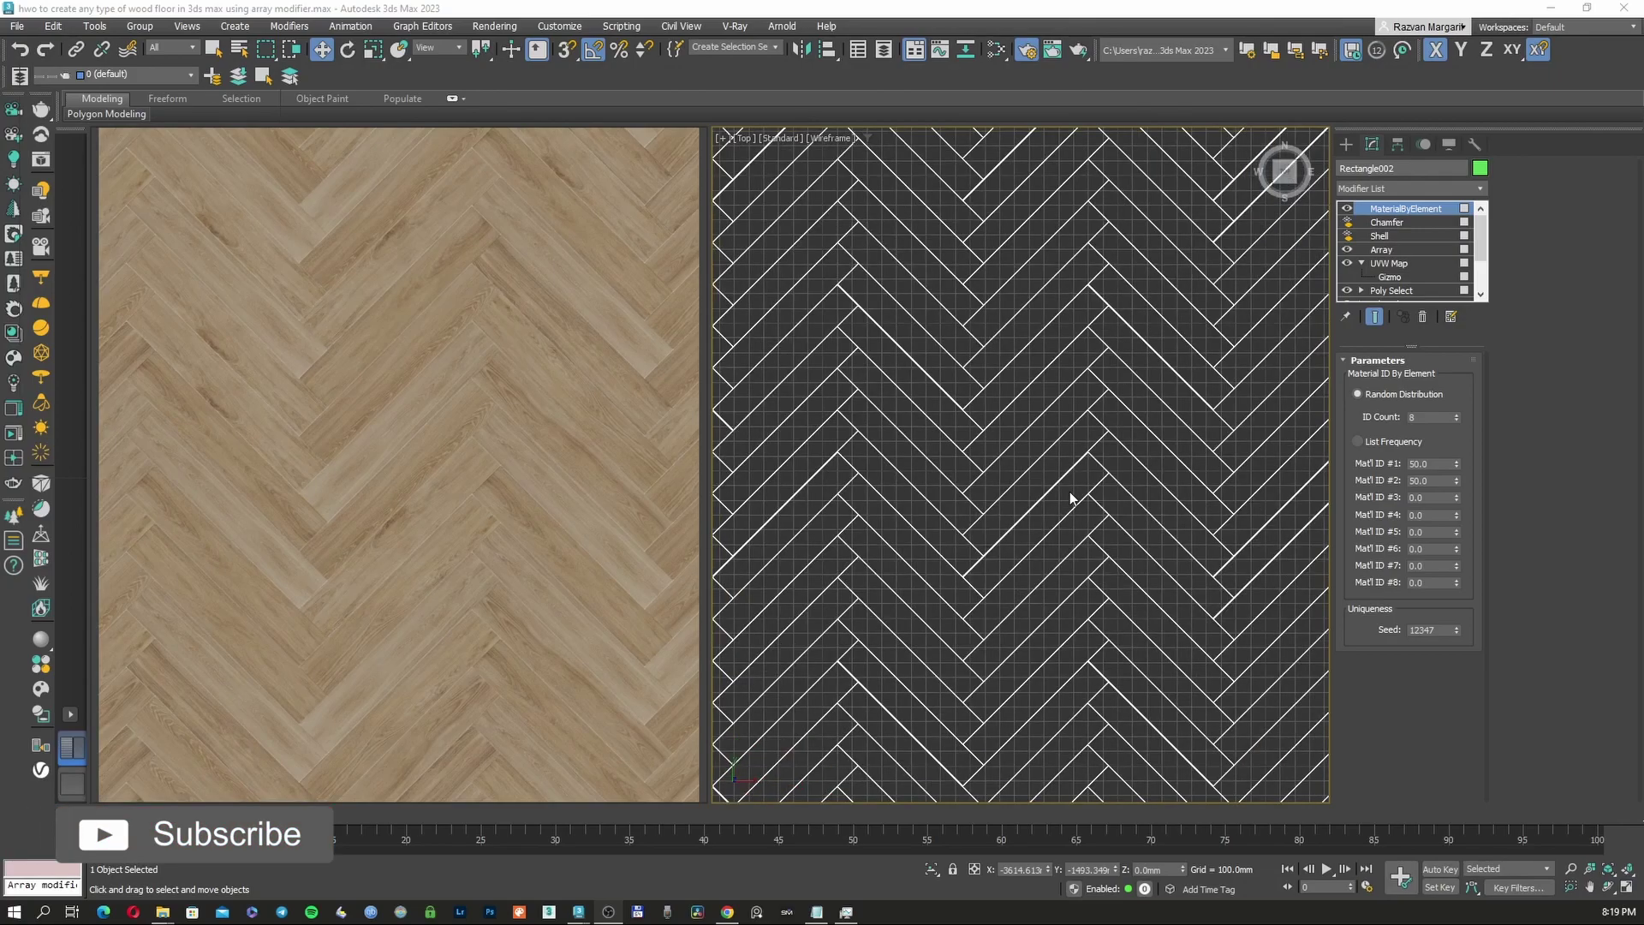
{"action": "scroll", "coordinate": [1070, 492], "scroll_direction": "down", "scroll_amount": 3}
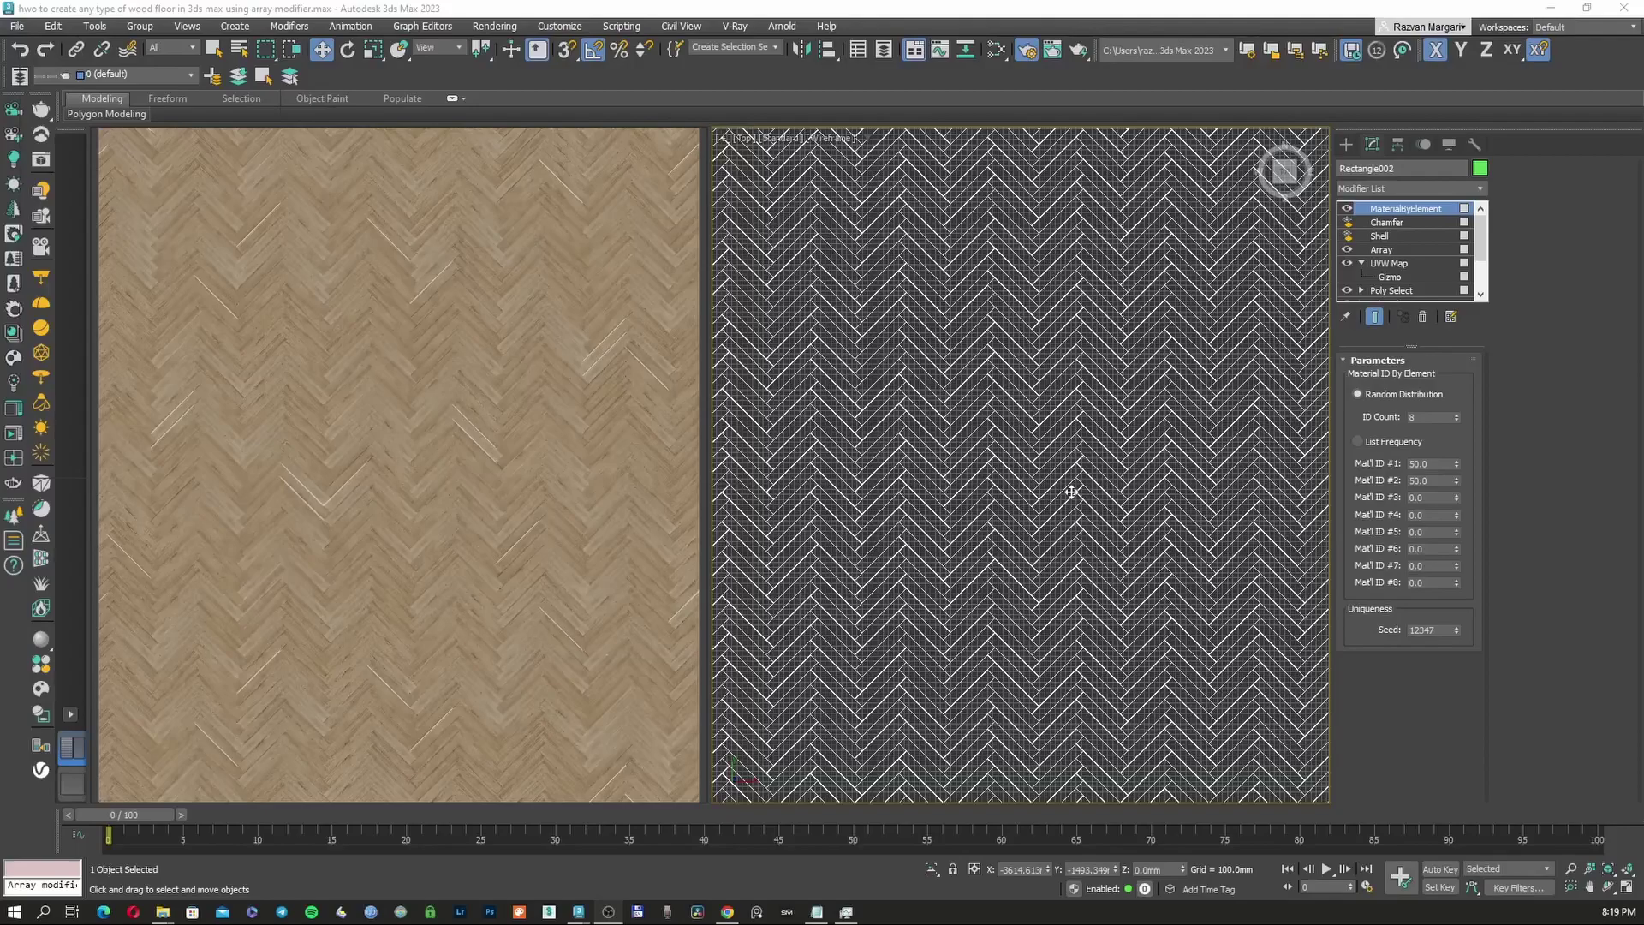
{"action": "scroll", "coordinate": [1071, 493], "scroll_direction": "down", "scroll_amount": 3}
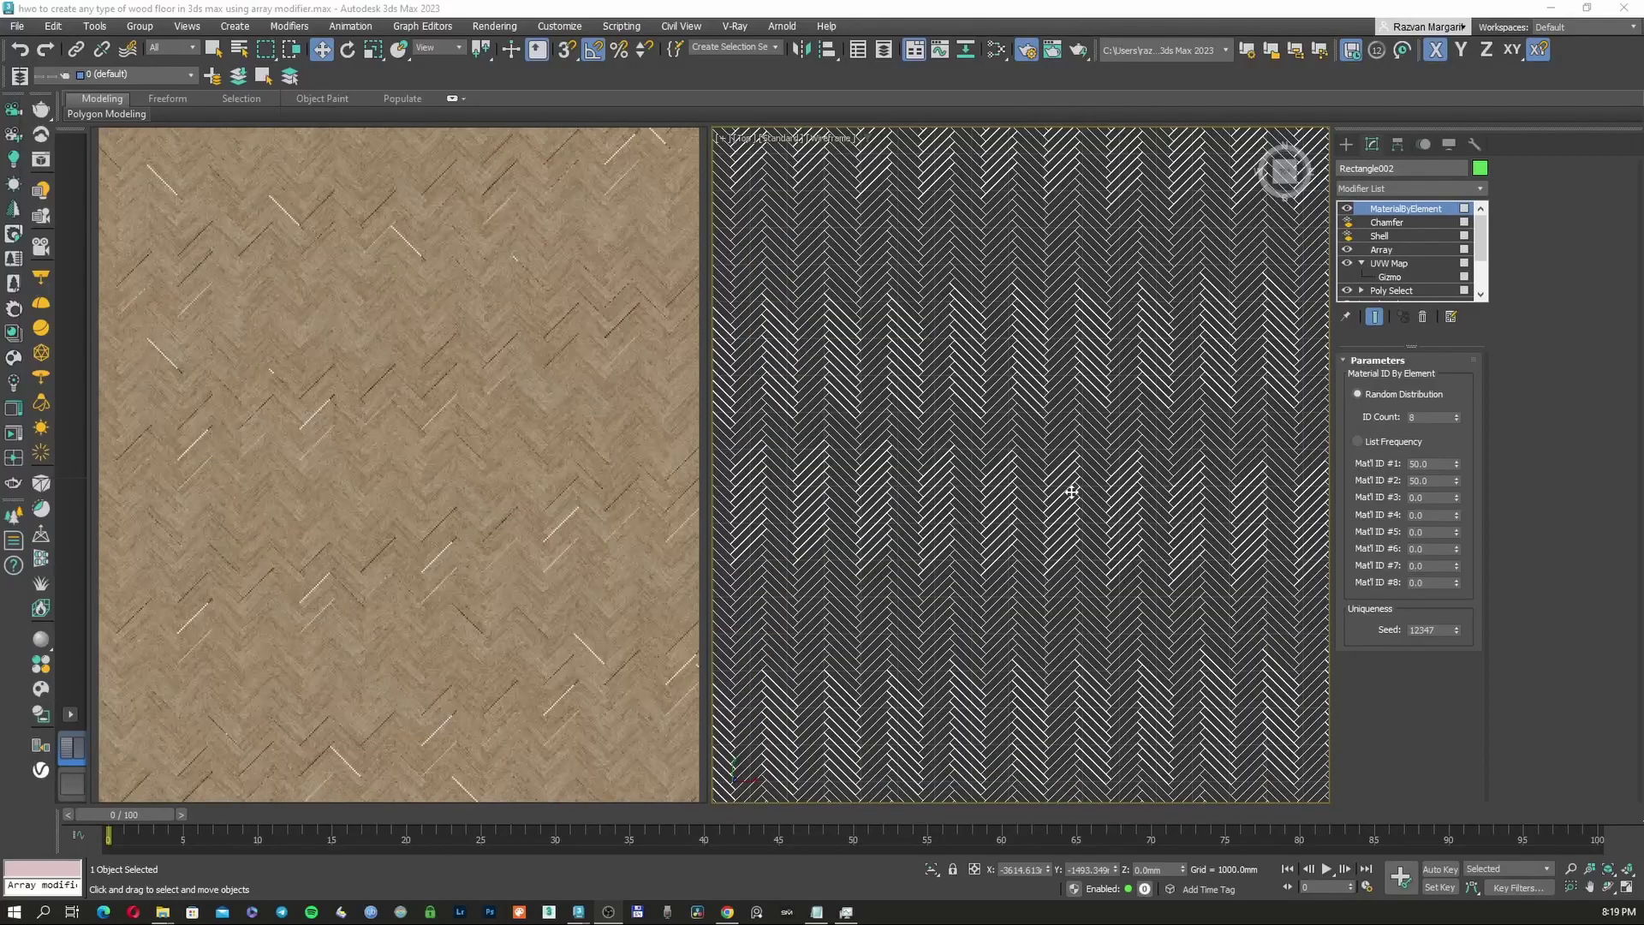
{"action": "scroll", "coordinate": [1071, 493], "scroll_direction": "down", "scroll_amount": 2}
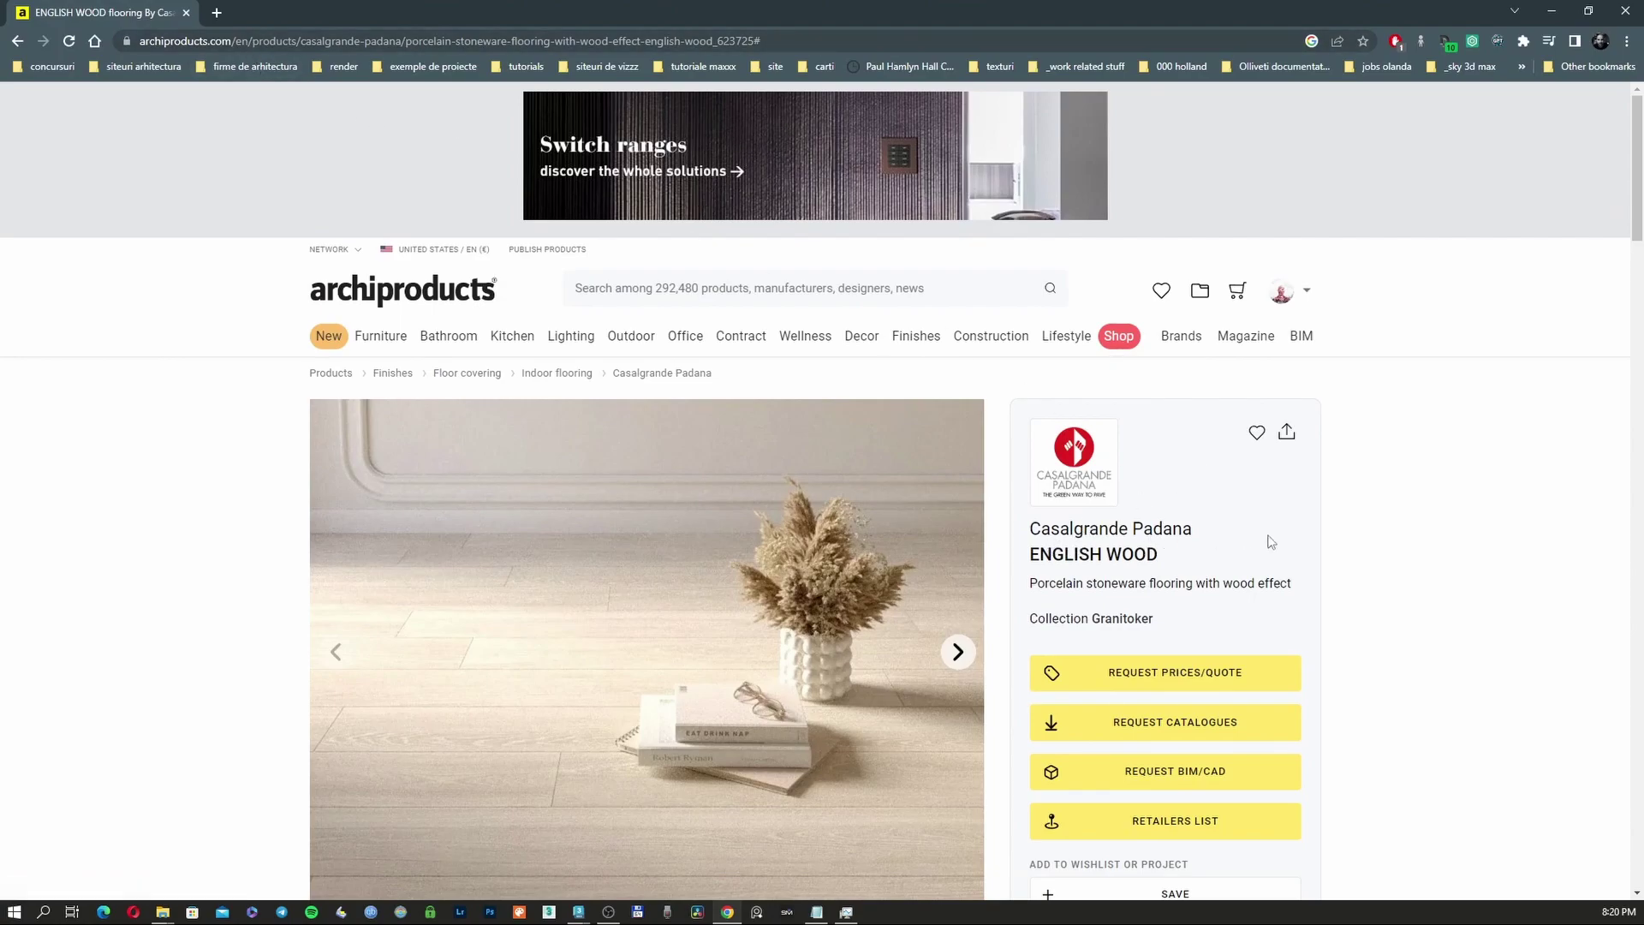
Step: In the browser, examine the English Wood flooring product page and its gallery of plank variants
{"action": "scroll", "coordinate": [1273, 539], "scroll_direction": "down", "scroll_amount": 1}
{"action": "left_click_drag", "start_coordinate": [1031, 474], "coordinate": [1169, 470]}
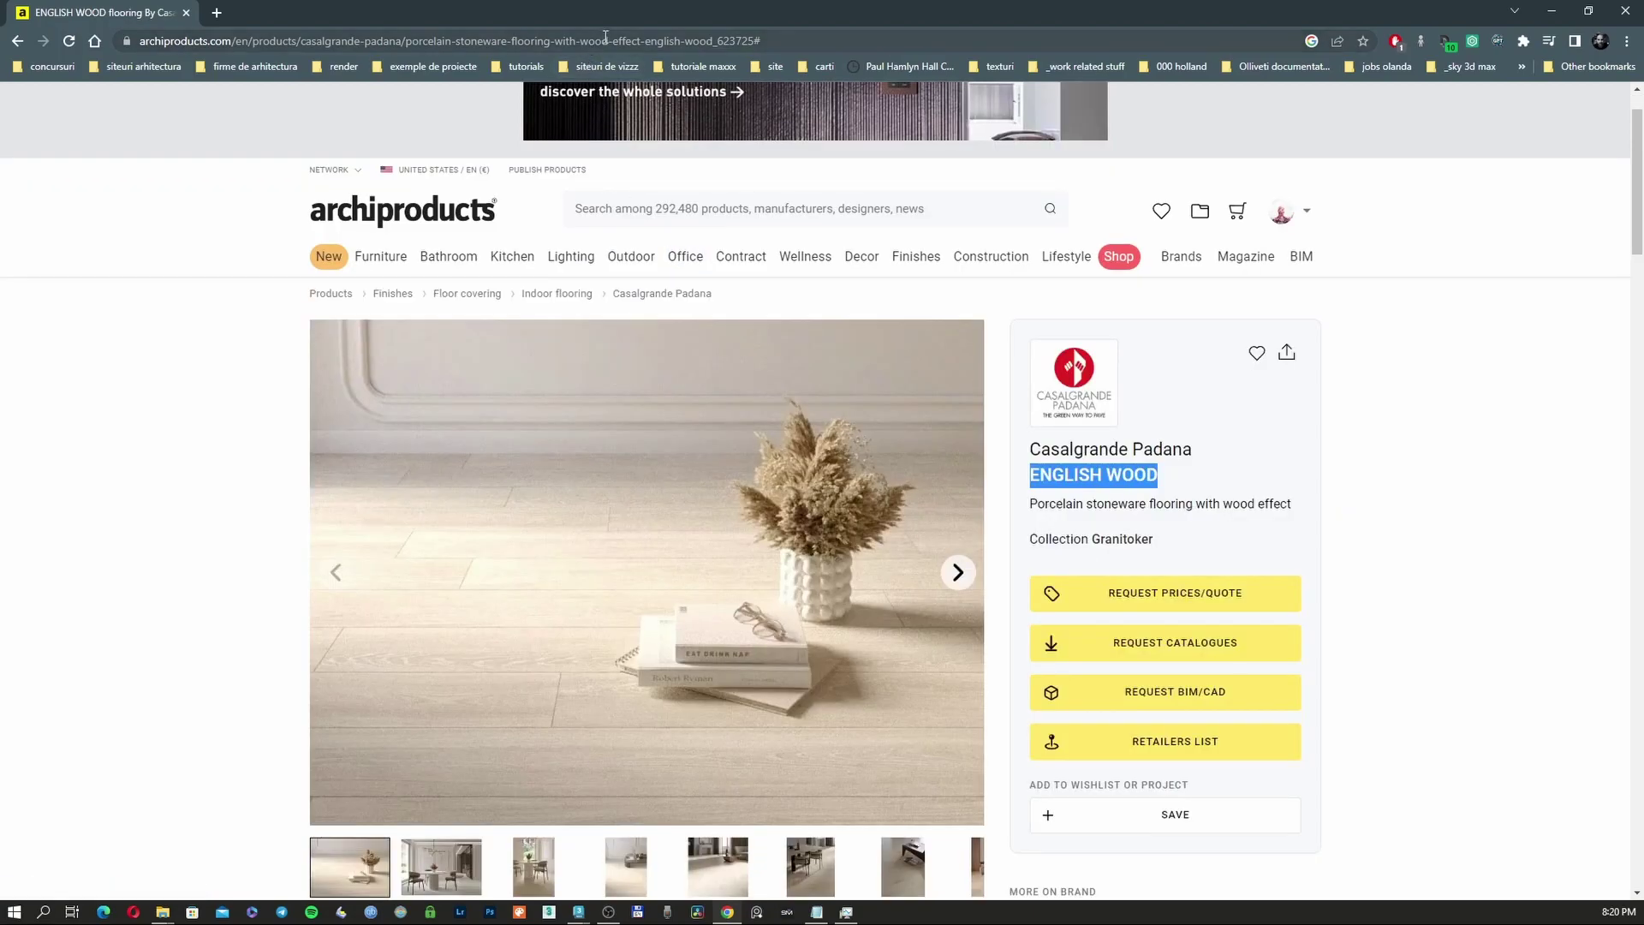
{"action": "left_click", "coordinate": [628, 42]}
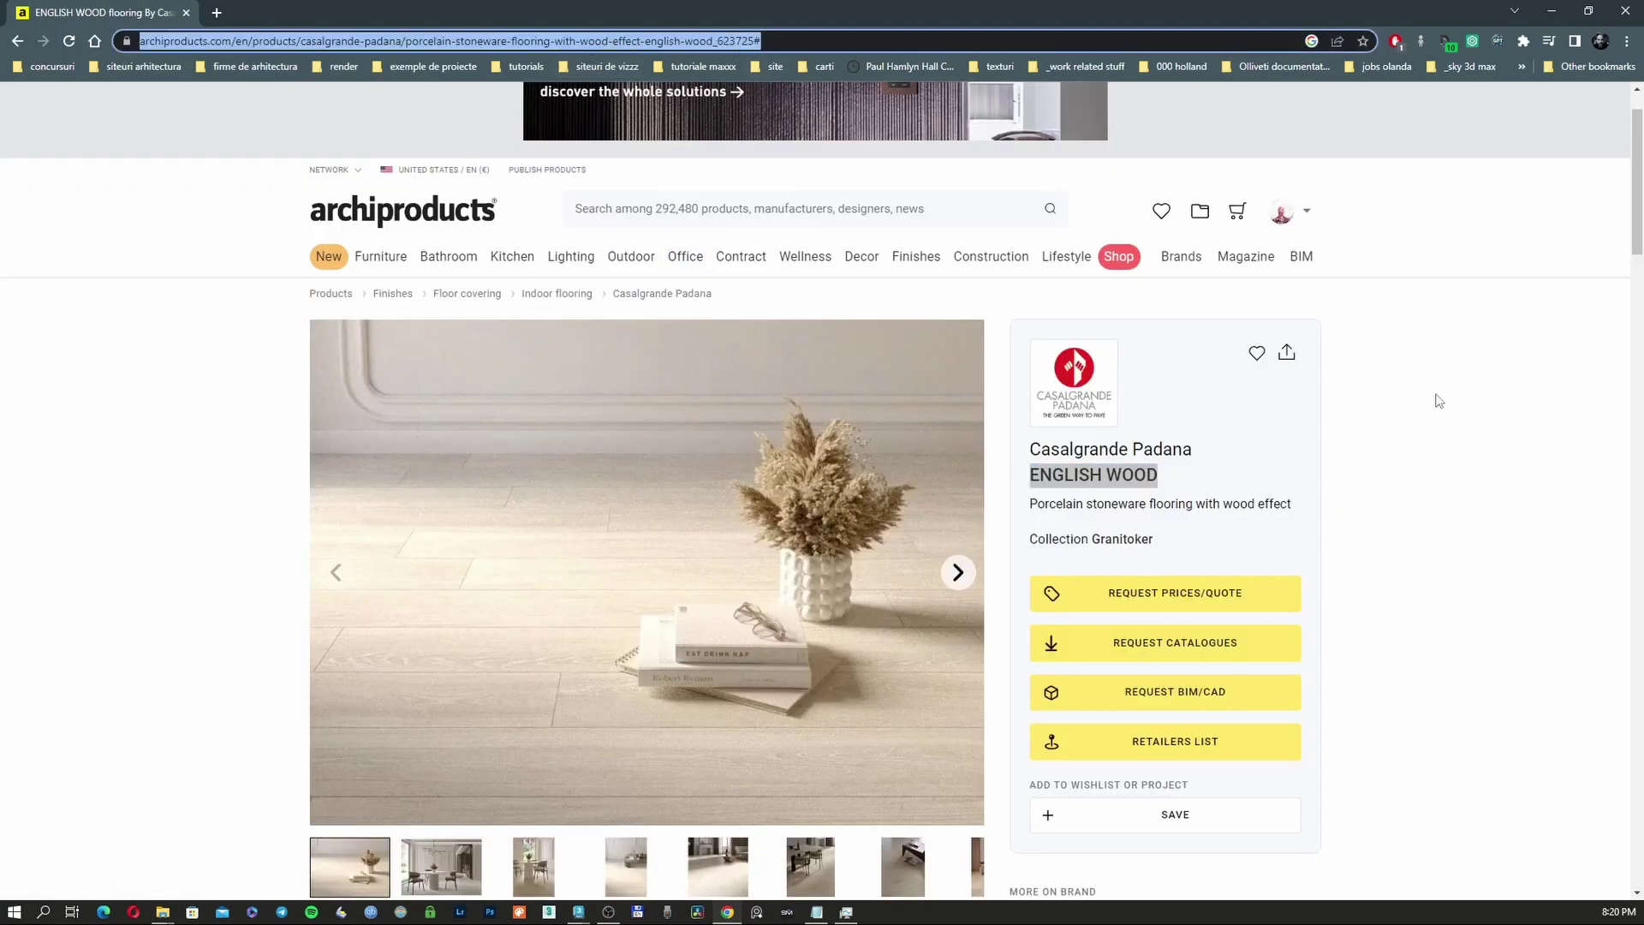
{"action": "left_click", "coordinate": [1411, 404]}
{"action": "scroll", "coordinate": [1370, 415], "scroll_direction": "down", "scroll_amount": 8}
{"action": "scroll", "coordinate": [825, 588], "scroll_direction": "down", "scroll_amount": 4}
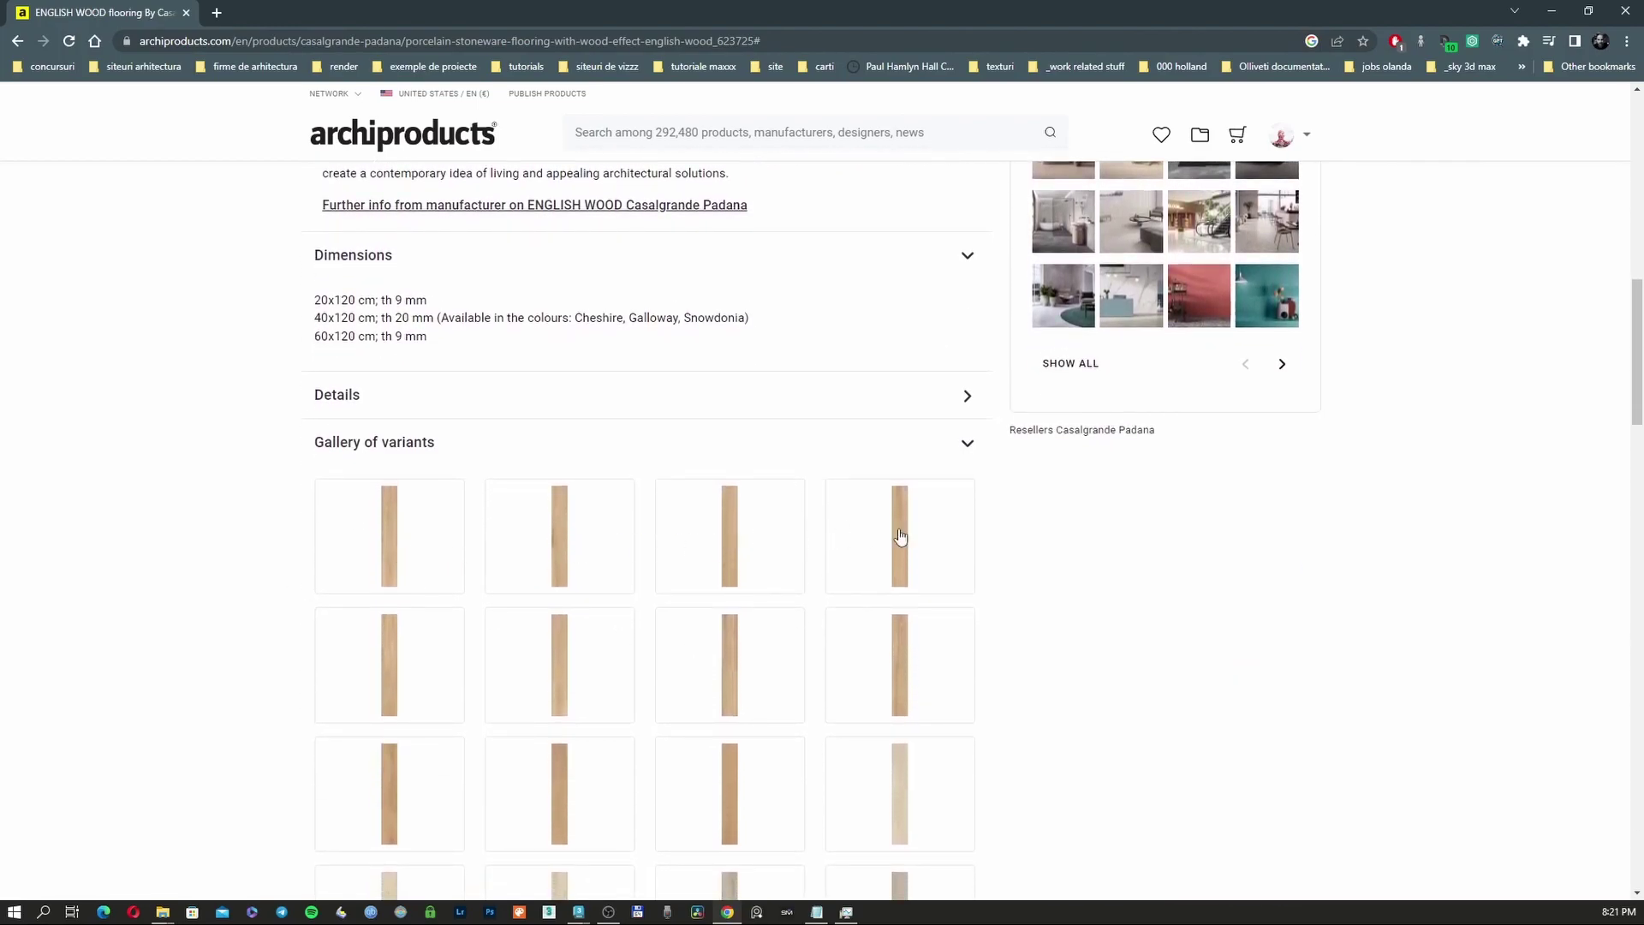
{"action": "left_click", "coordinate": [387, 524]}
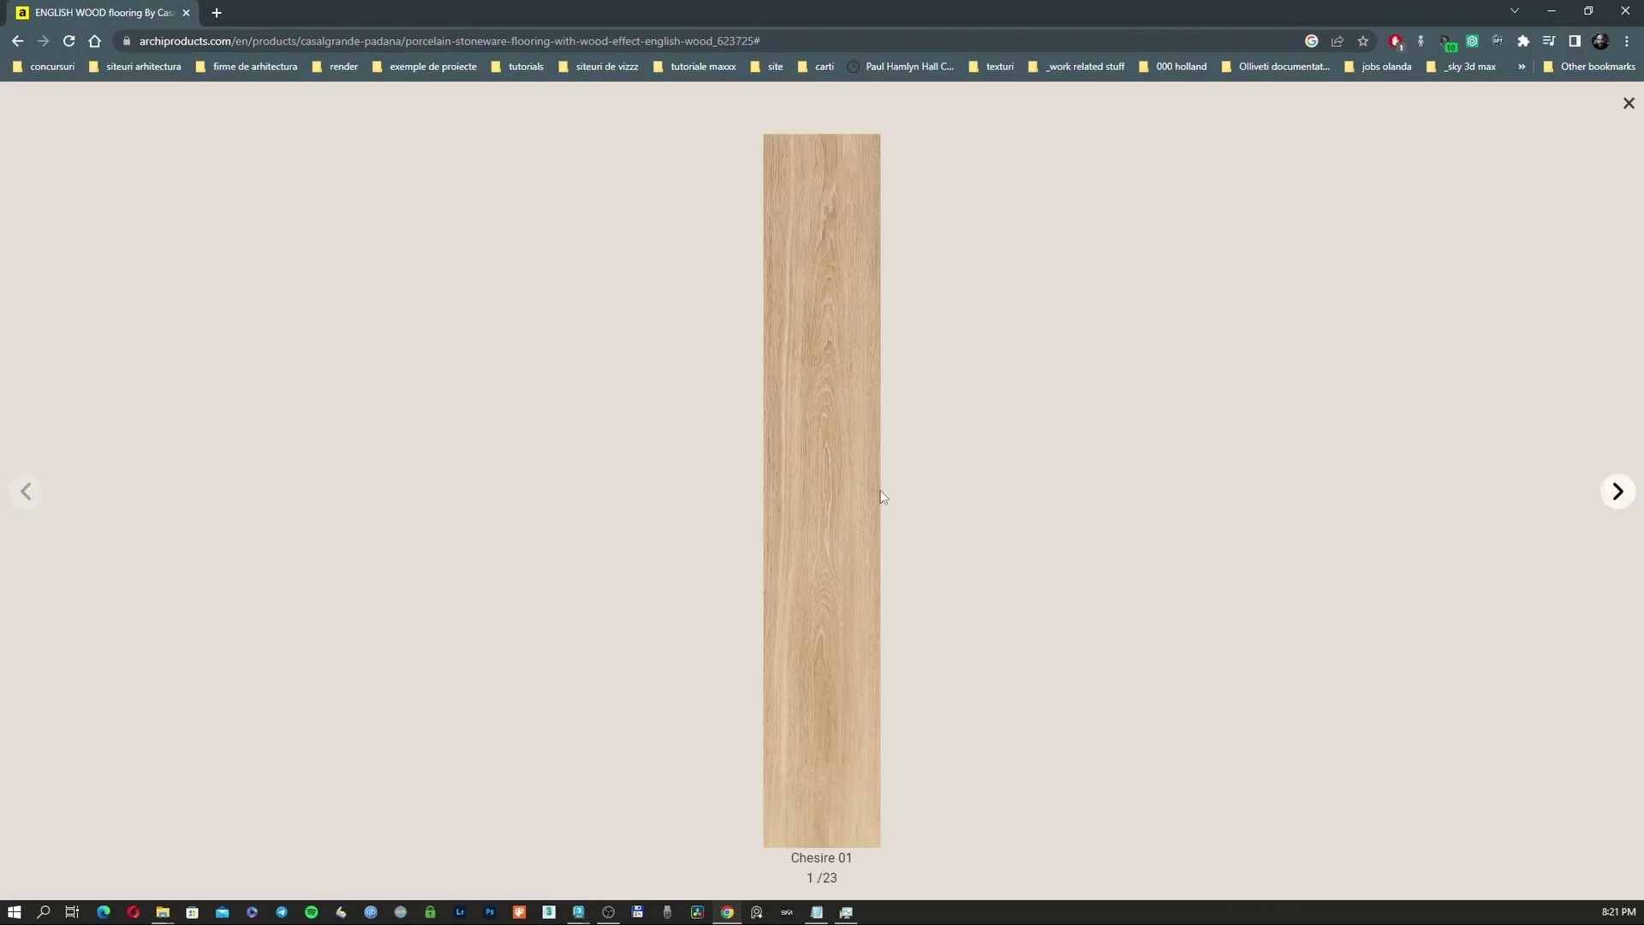
{"action": "left_click", "coordinate": [1616, 491]}
{"action": "left_click", "coordinate": [1618, 493]}
{"action": "left_click", "coordinate": [1628, 103]}
Step: Check the 20x120 cm plank size in the product's dimensions and look over the gallery of variants again
{"action": "scroll", "coordinate": [368, 585], "scroll_direction": "up", "scroll_amount": 2}
{"action": "scroll", "coordinate": [369, 585], "scroll_direction": "down", "scroll_amount": 1}
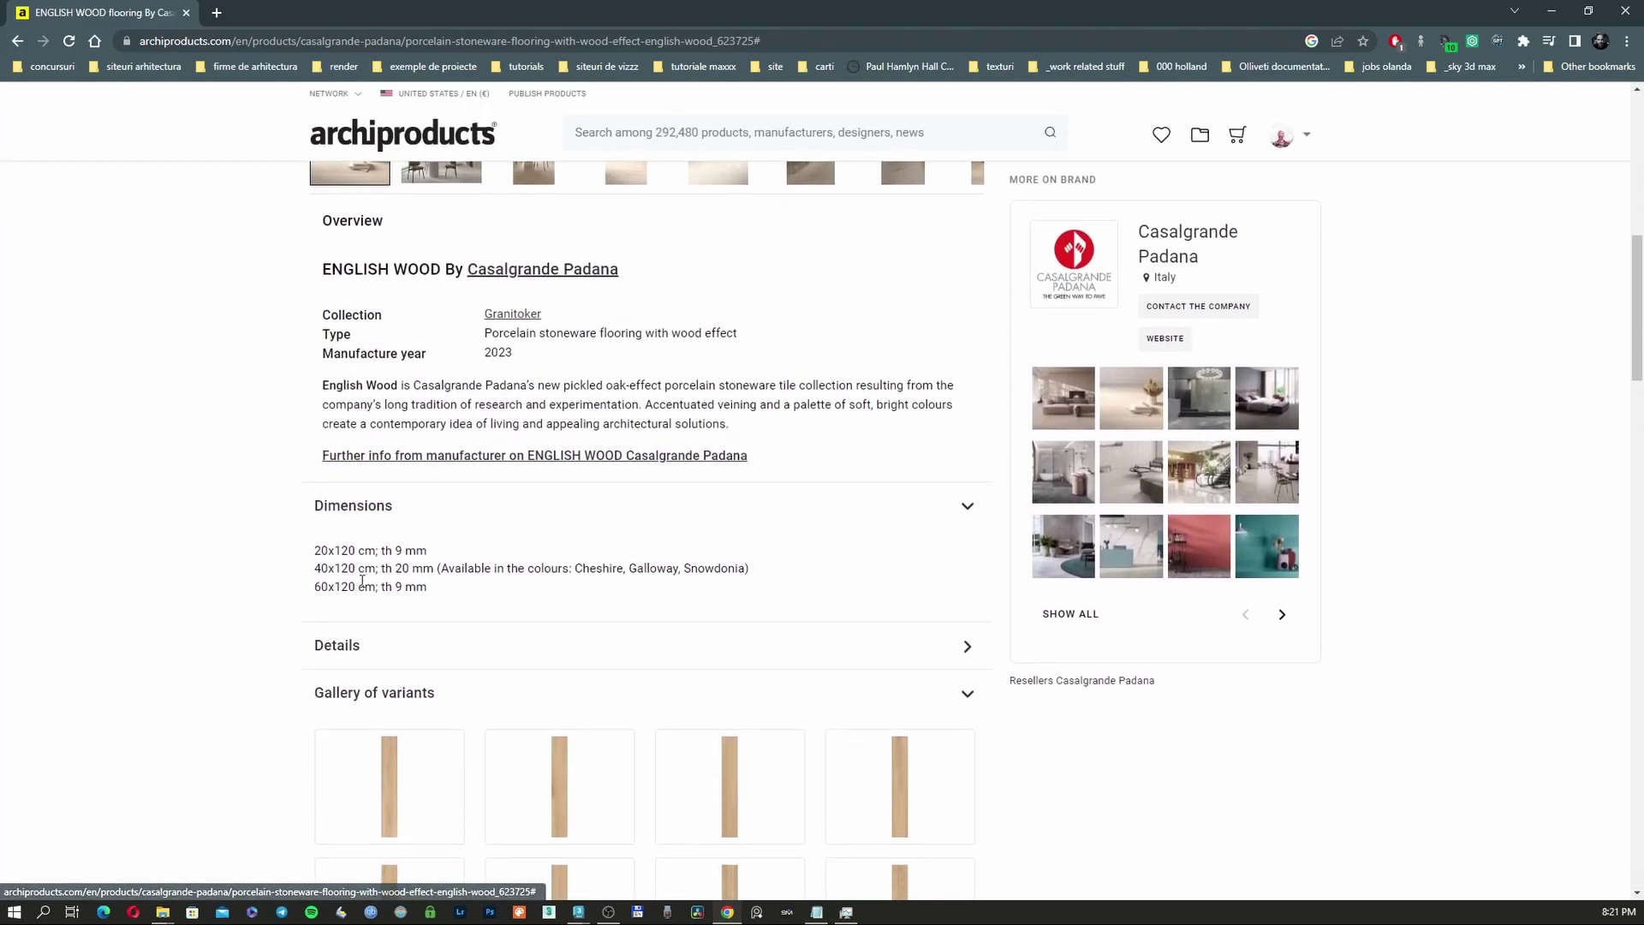
{"action": "left_click_drag", "start_coordinate": [313, 540], "coordinate": [356, 540]}
{"action": "scroll", "coordinate": [349, 588], "scroll_direction": "down", "scroll_amount": 4}
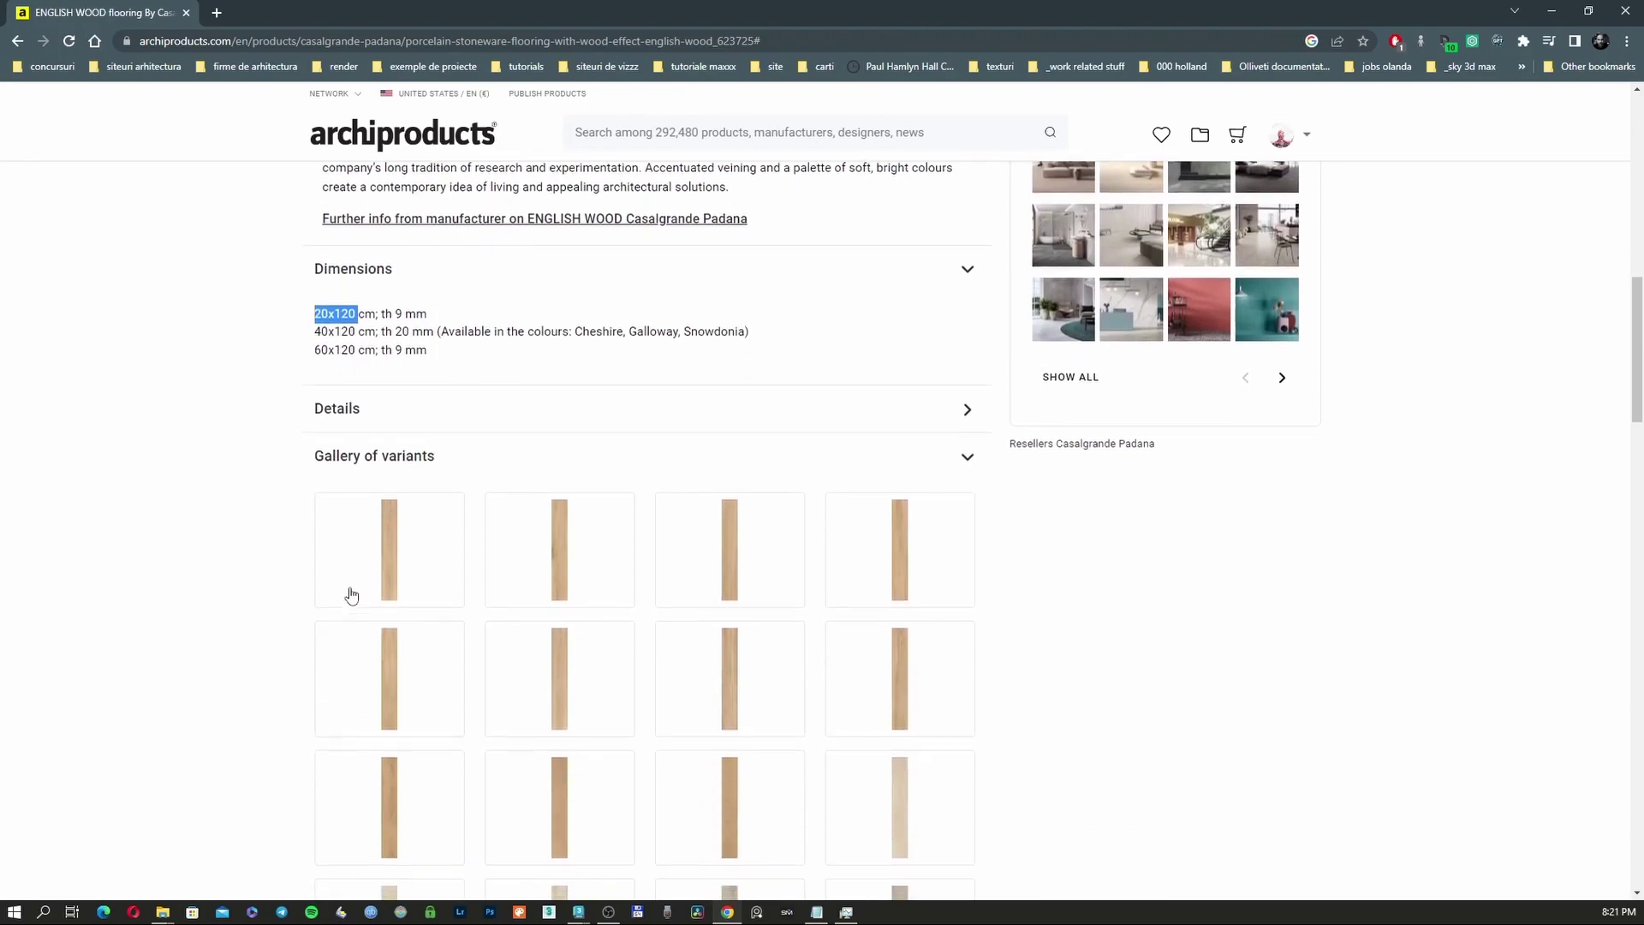
{"action": "left_click", "coordinate": [396, 480]}
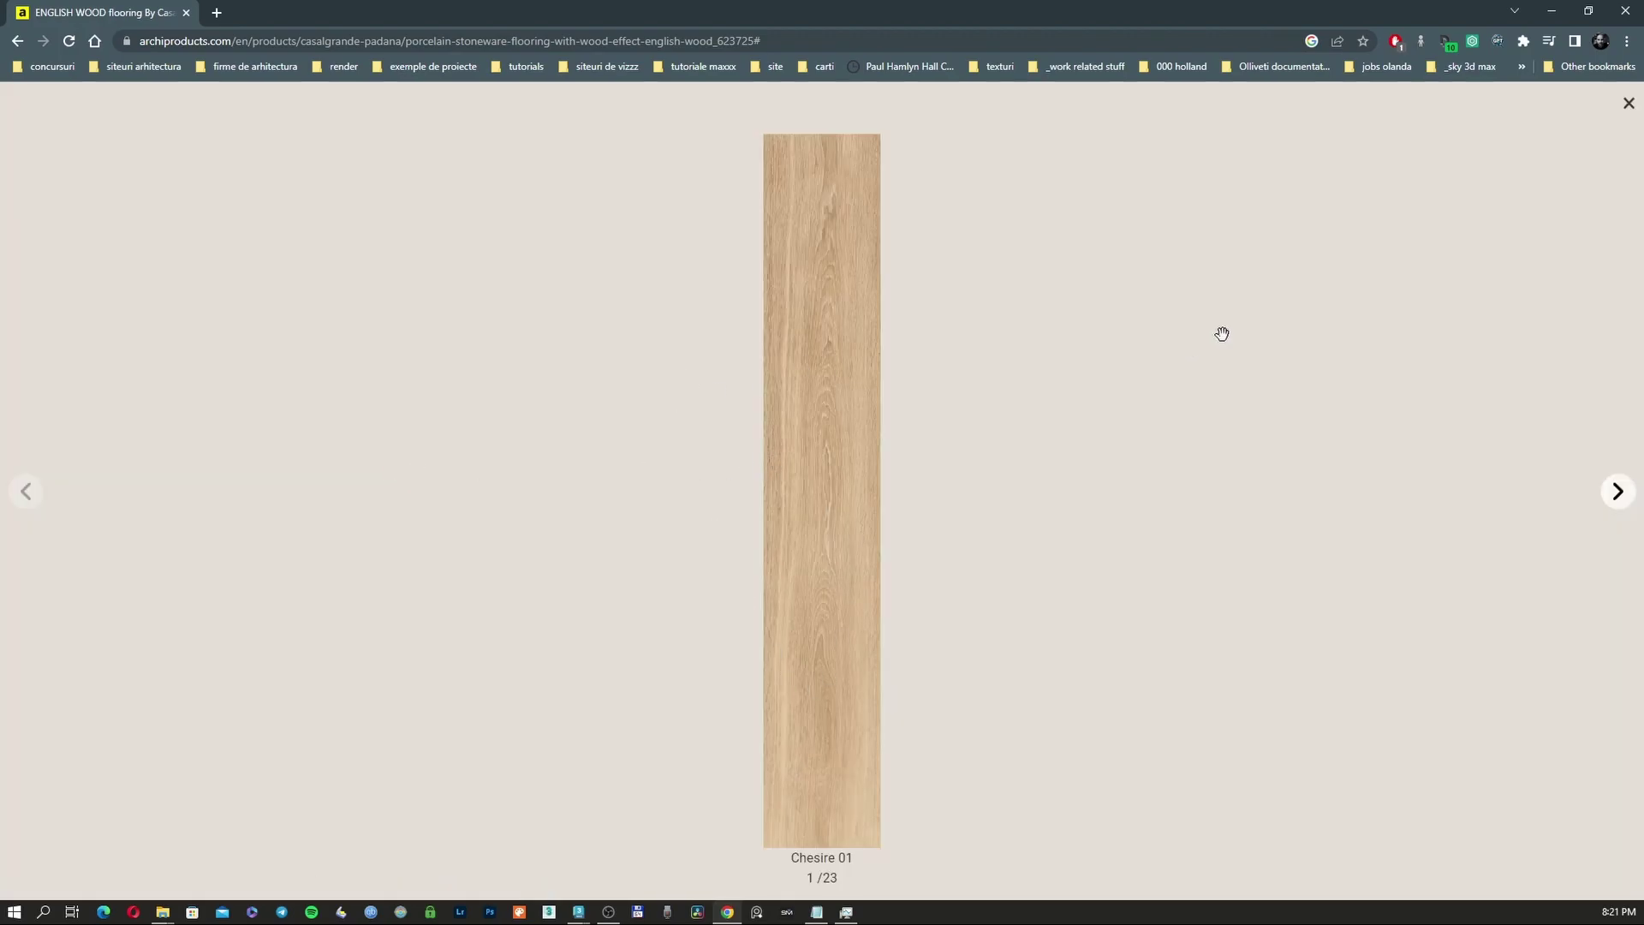
{"action": "left_click", "coordinate": [1629, 103]}
{"action": "scroll", "coordinate": [771, 514], "scroll_direction": "down", "scroll_amount": 7}
{"action": "scroll", "coordinate": [794, 532], "scroll_direction": "up", "scroll_amount": 6}
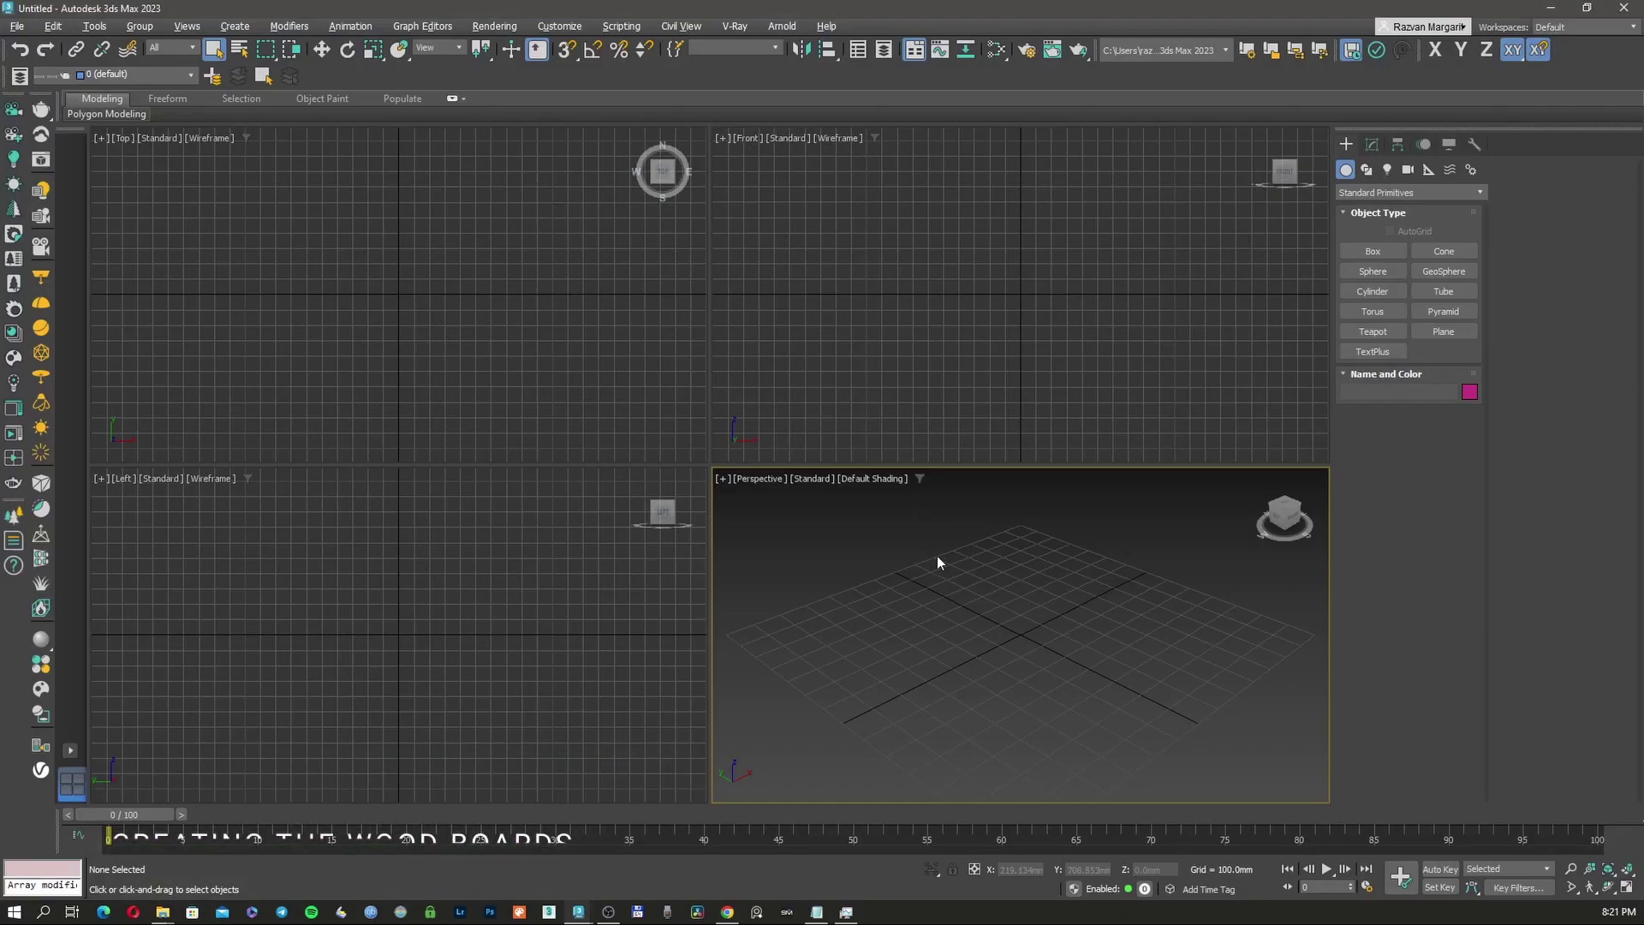
Step: In the empty 3ds Max scene, draw a rectangle spline in a maximized Top view
{"action": "key", "text": "alt+w"}
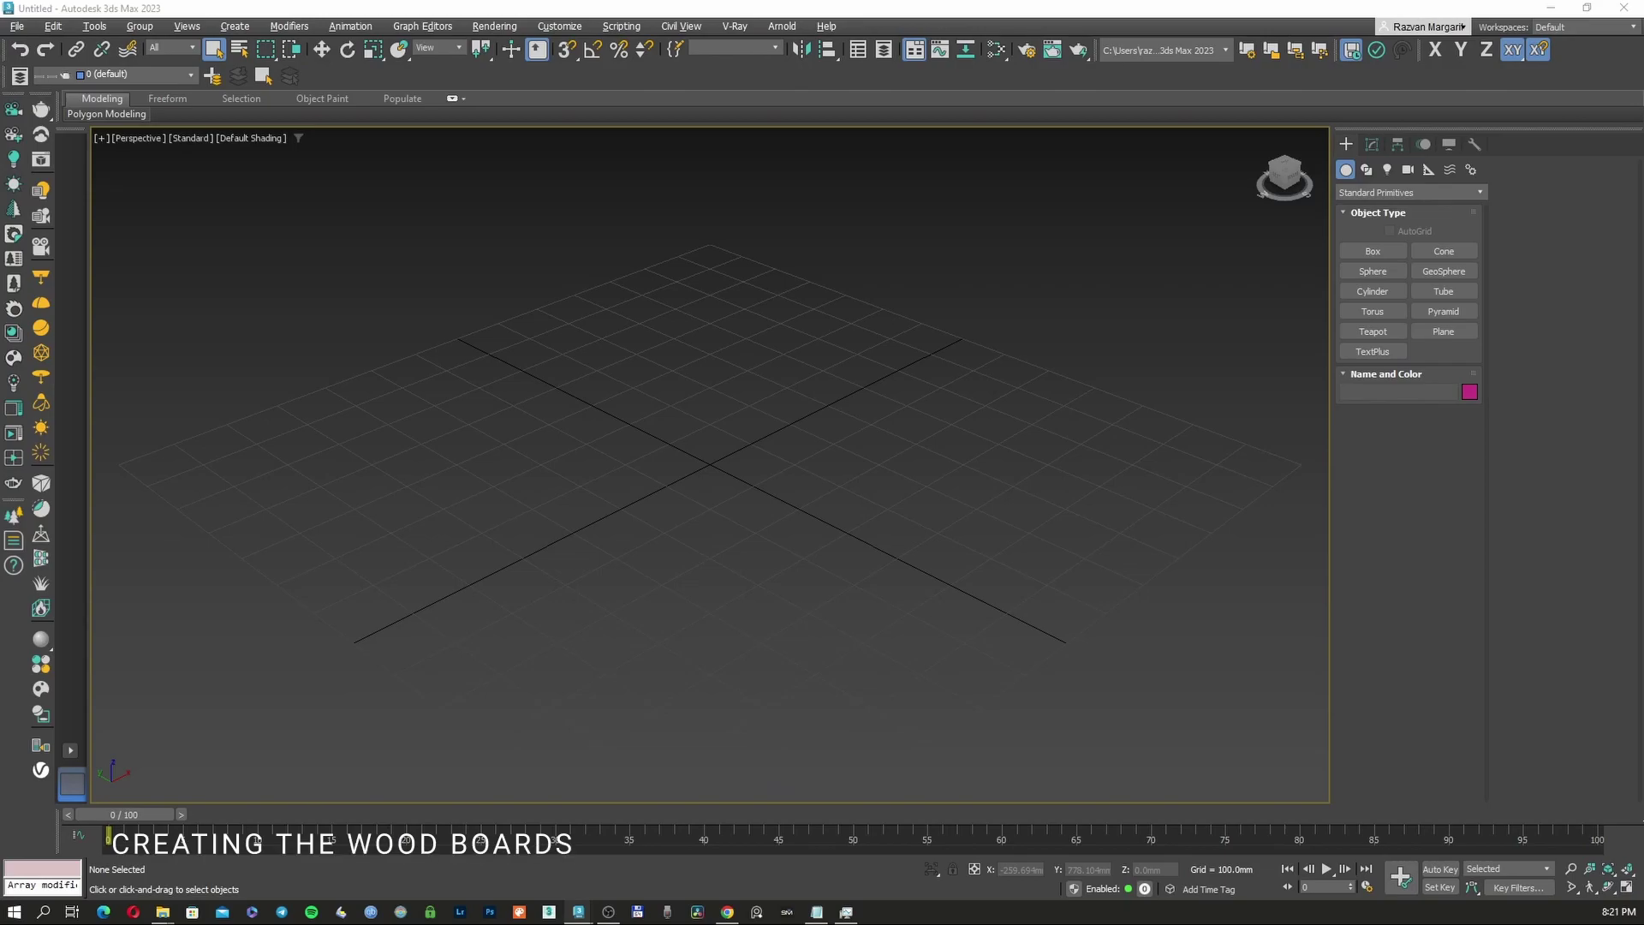
{"action": "left_click", "coordinate": [660, 405]}
{"action": "key", "text": "t"}
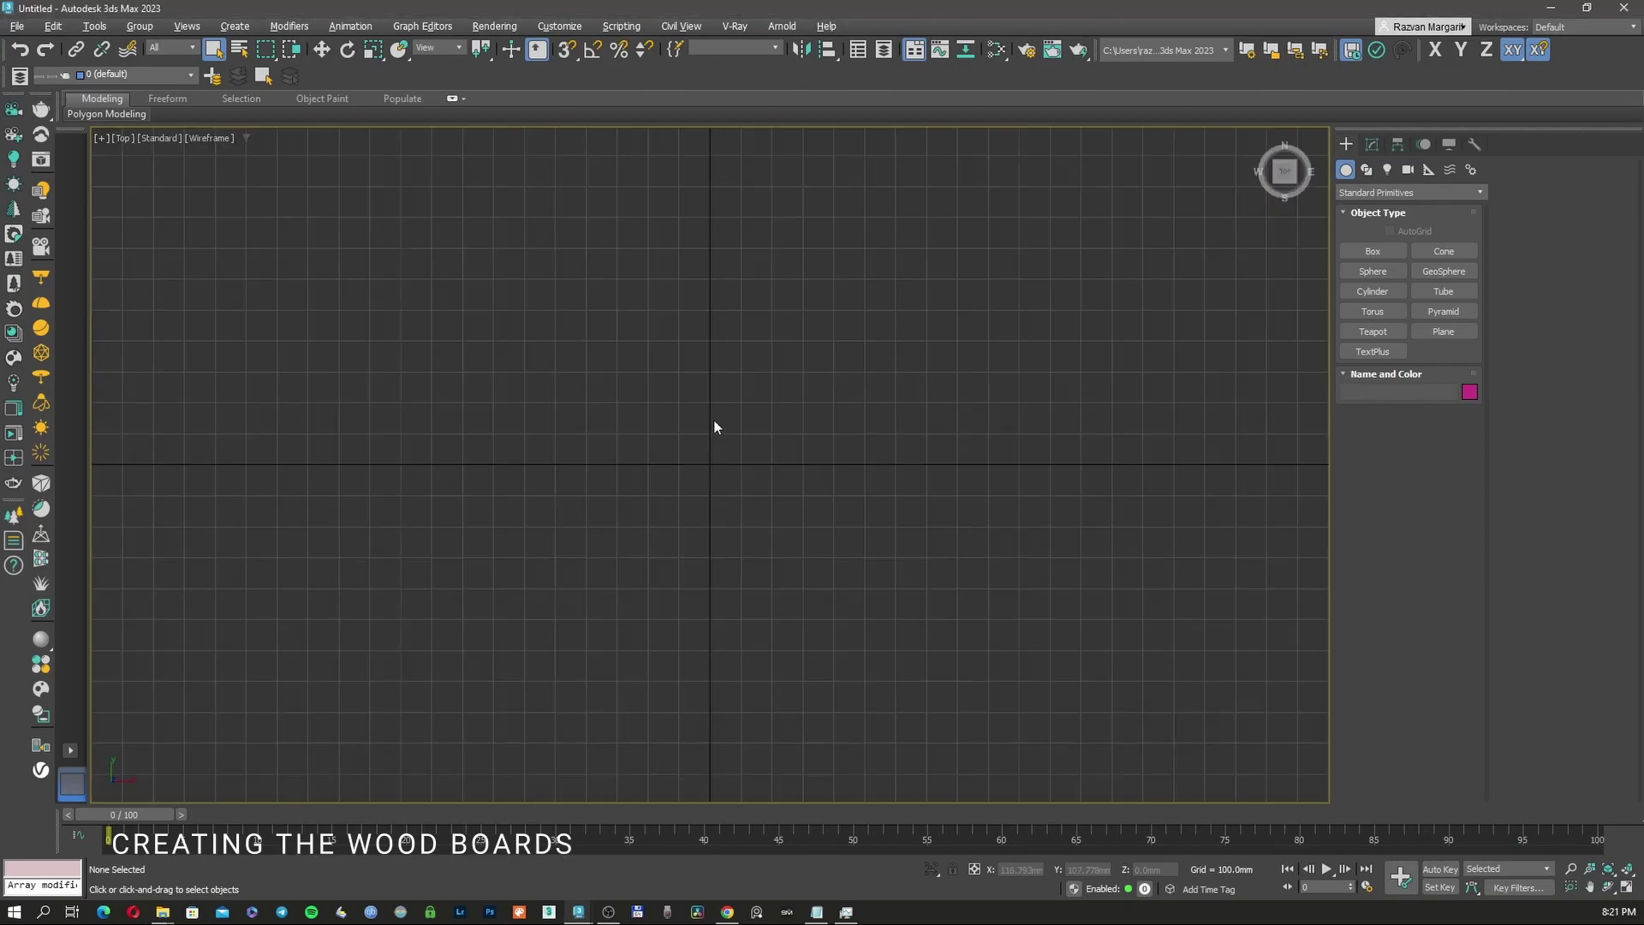
{"action": "middle_click_drag", "start_coordinate": [733, 440], "coordinate": [713, 466]}
{"action": "left_click", "coordinate": [1366, 169]}
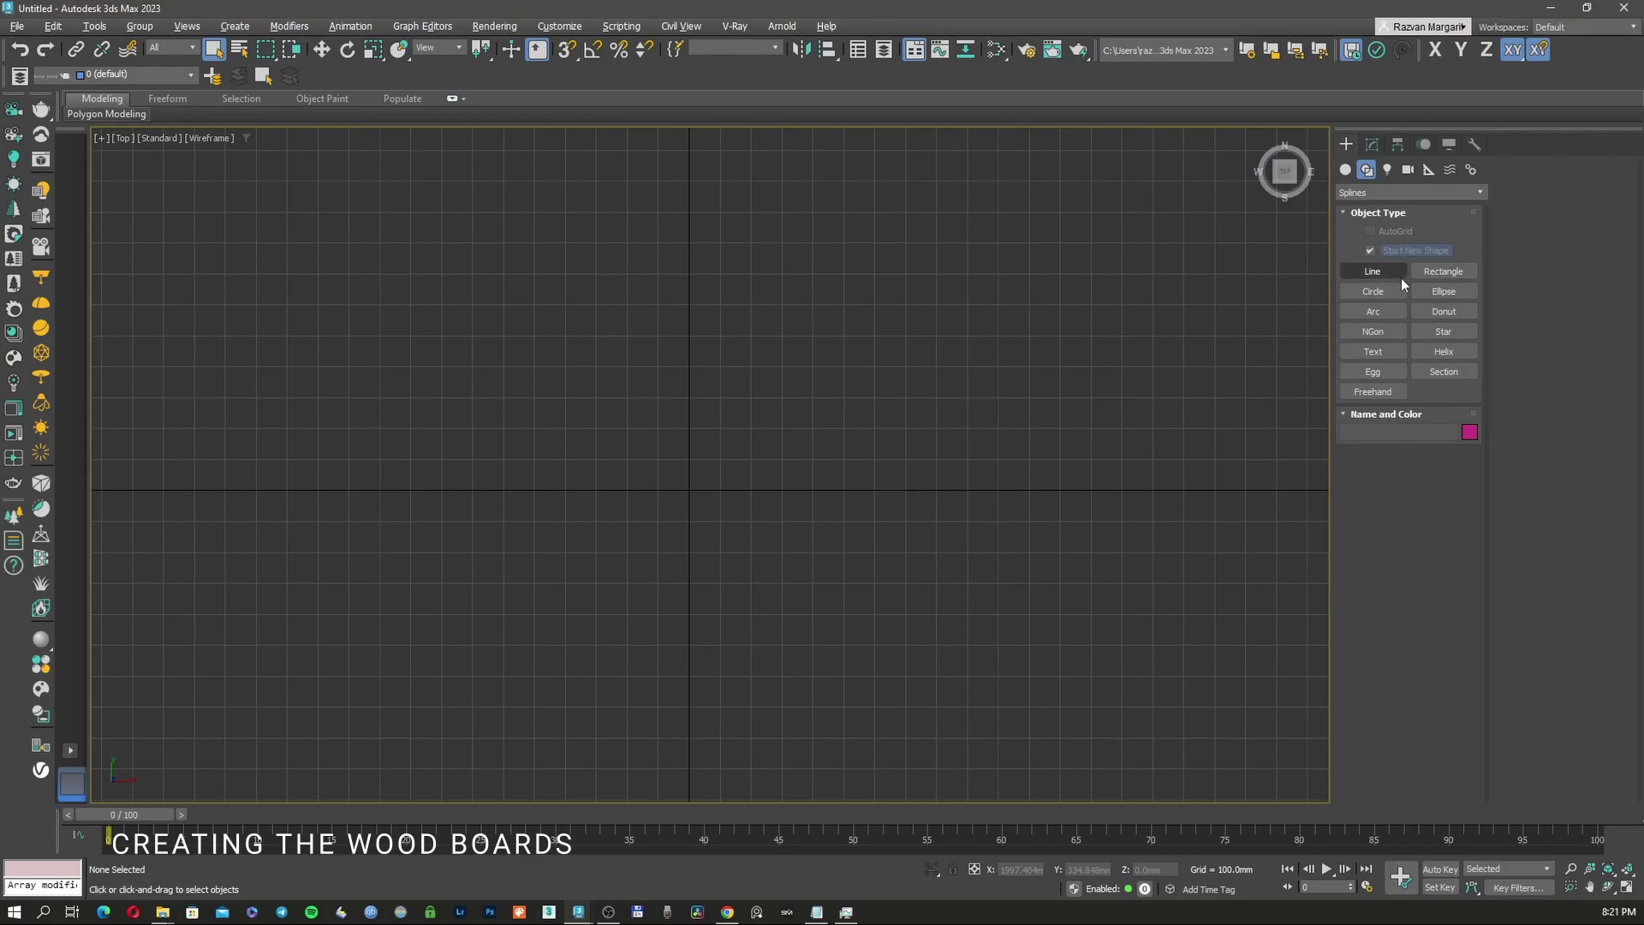
{"action": "left_click", "coordinate": [1432, 270]}
{"action": "middle_click_drag", "start_coordinate": [896, 411], "coordinate": [817, 435]}
{"action": "left_click_drag", "start_coordinate": [580, 416], "coordinate": [1035, 576]}
Step: Set the rectangle's length to 200 mm and its width to 1200 mm
{"action": "left_click", "coordinate": [1372, 144]}
{"action": "left_click", "coordinate": [1436, 432]}
{"action": "key", "text": "shift+Tab"}
{"action": "type", "text": "200"}
{"action": "key", "text": "Tab"}
{"action": "type", "text": "1200"}
{"action": "key", "text": "Return"}
Step: Apply an Edit Poly modifier to the rectangle and display the plank with default shading
{"action": "right_click", "coordinate": [914, 497]}
{"action": "left_click", "coordinate": [942, 516]}
{"action": "left_click", "coordinate": [875, 406]}
{"action": "key", "text": "F3"}
{"action": "left_click", "coordinate": [820, 464]}
{"action": "scroll", "coordinate": [841, 462], "scroll_direction": "up", "scroll_amount": 4}
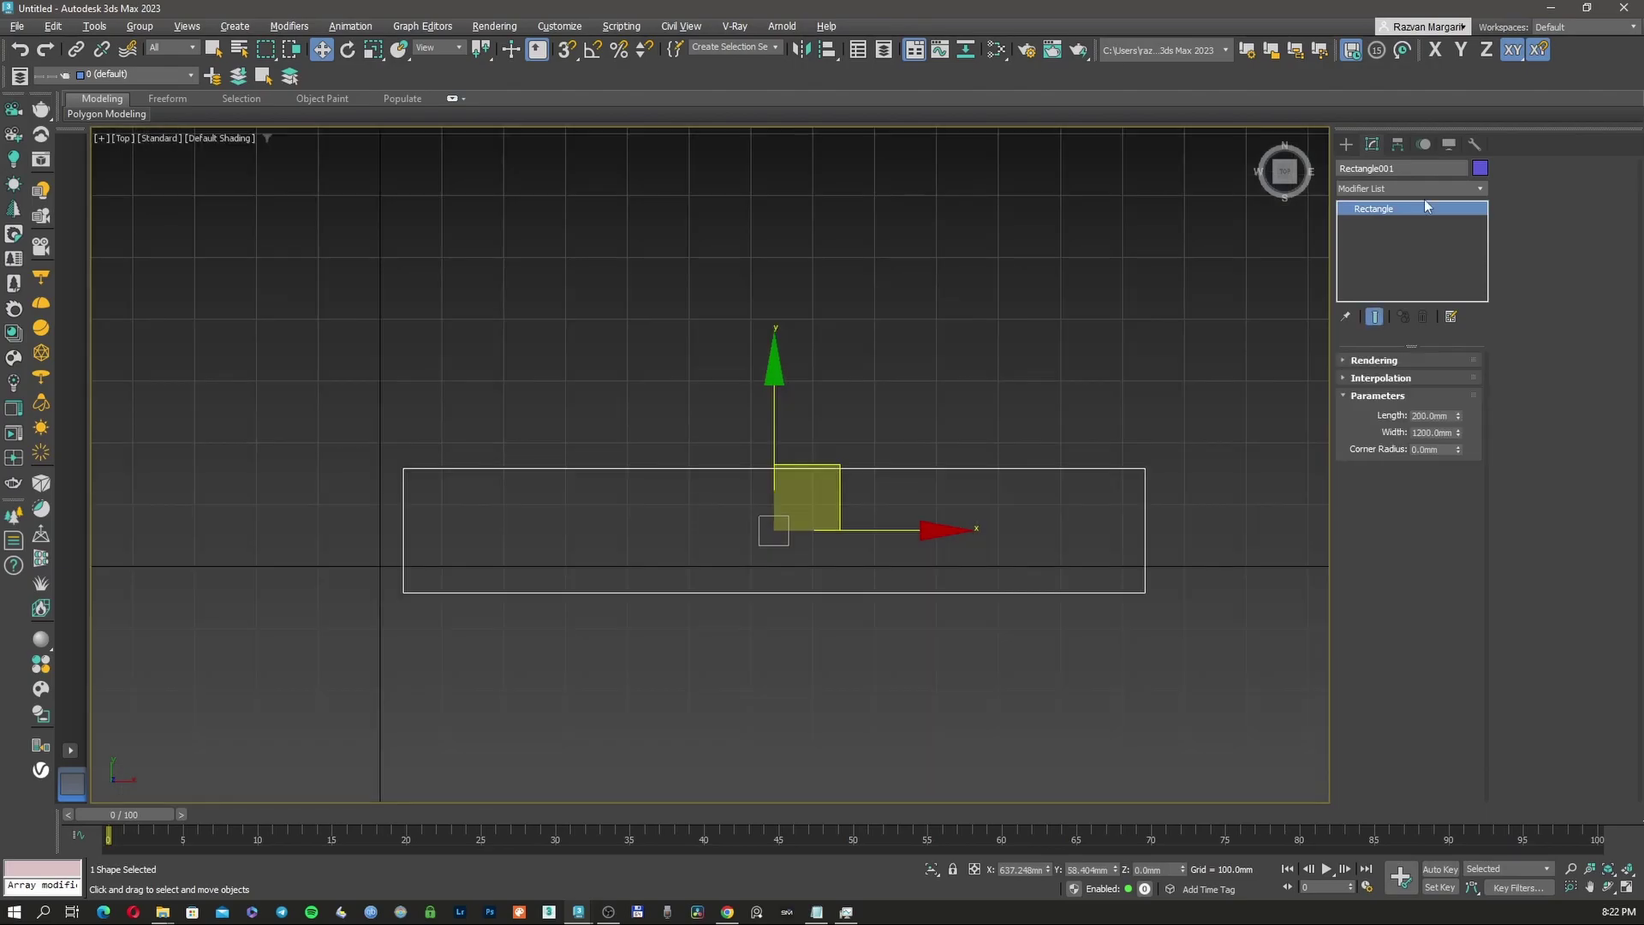
{"action": "left_click", "coordinate": [1427, 190]}
{"action": "key", "text": "e"}
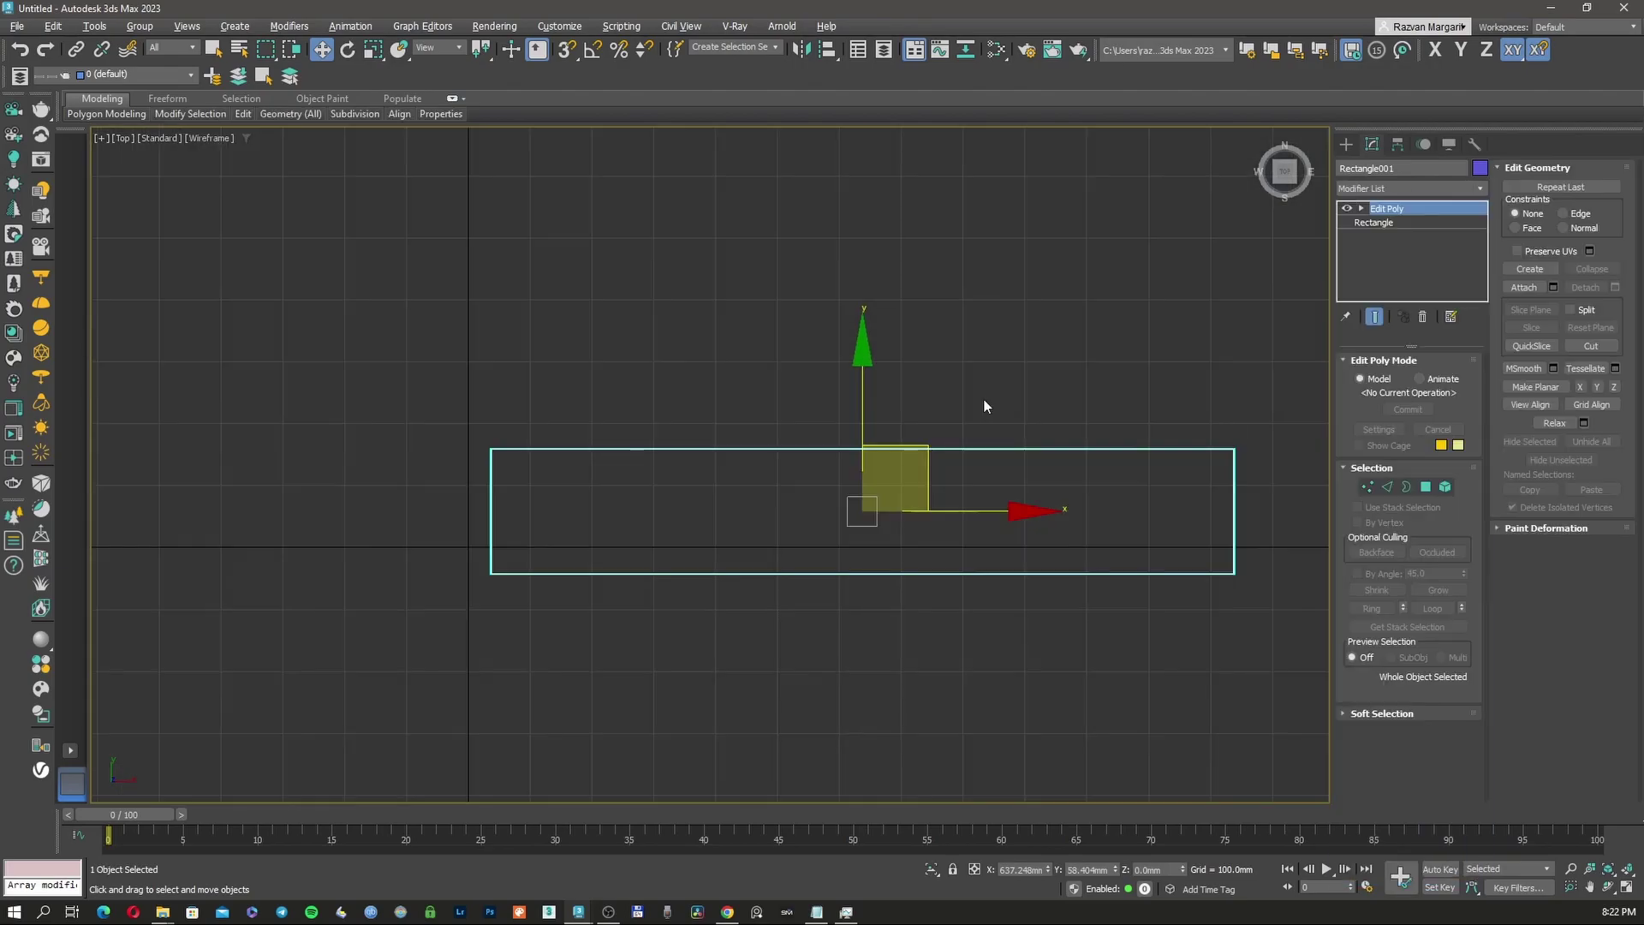
{"action": "key", "text": "F3"}
{"action": "middle_click_drag", "start_coordinate": [933, 407], "coordinate": [1029, 407]}
Step: Add a UVW Map modifier to the plank with planar mapping and Real-World Map Size turned off
{"action": "left_click", "coordinate": [1434, 187]}
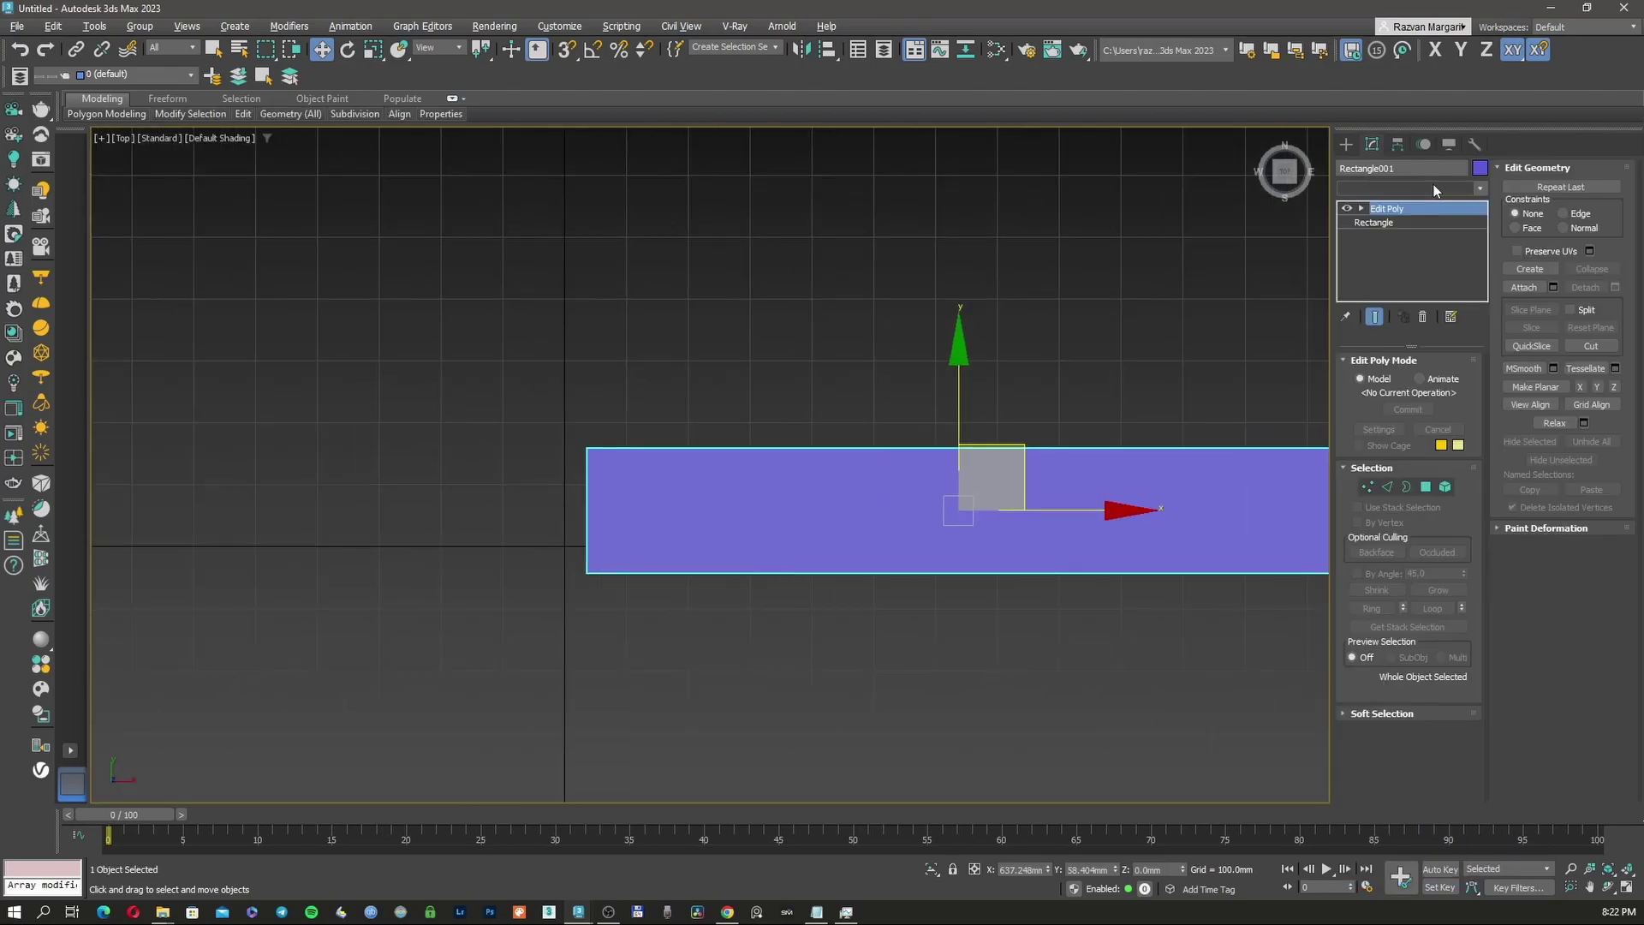
{"action": "key", "text": "u"}
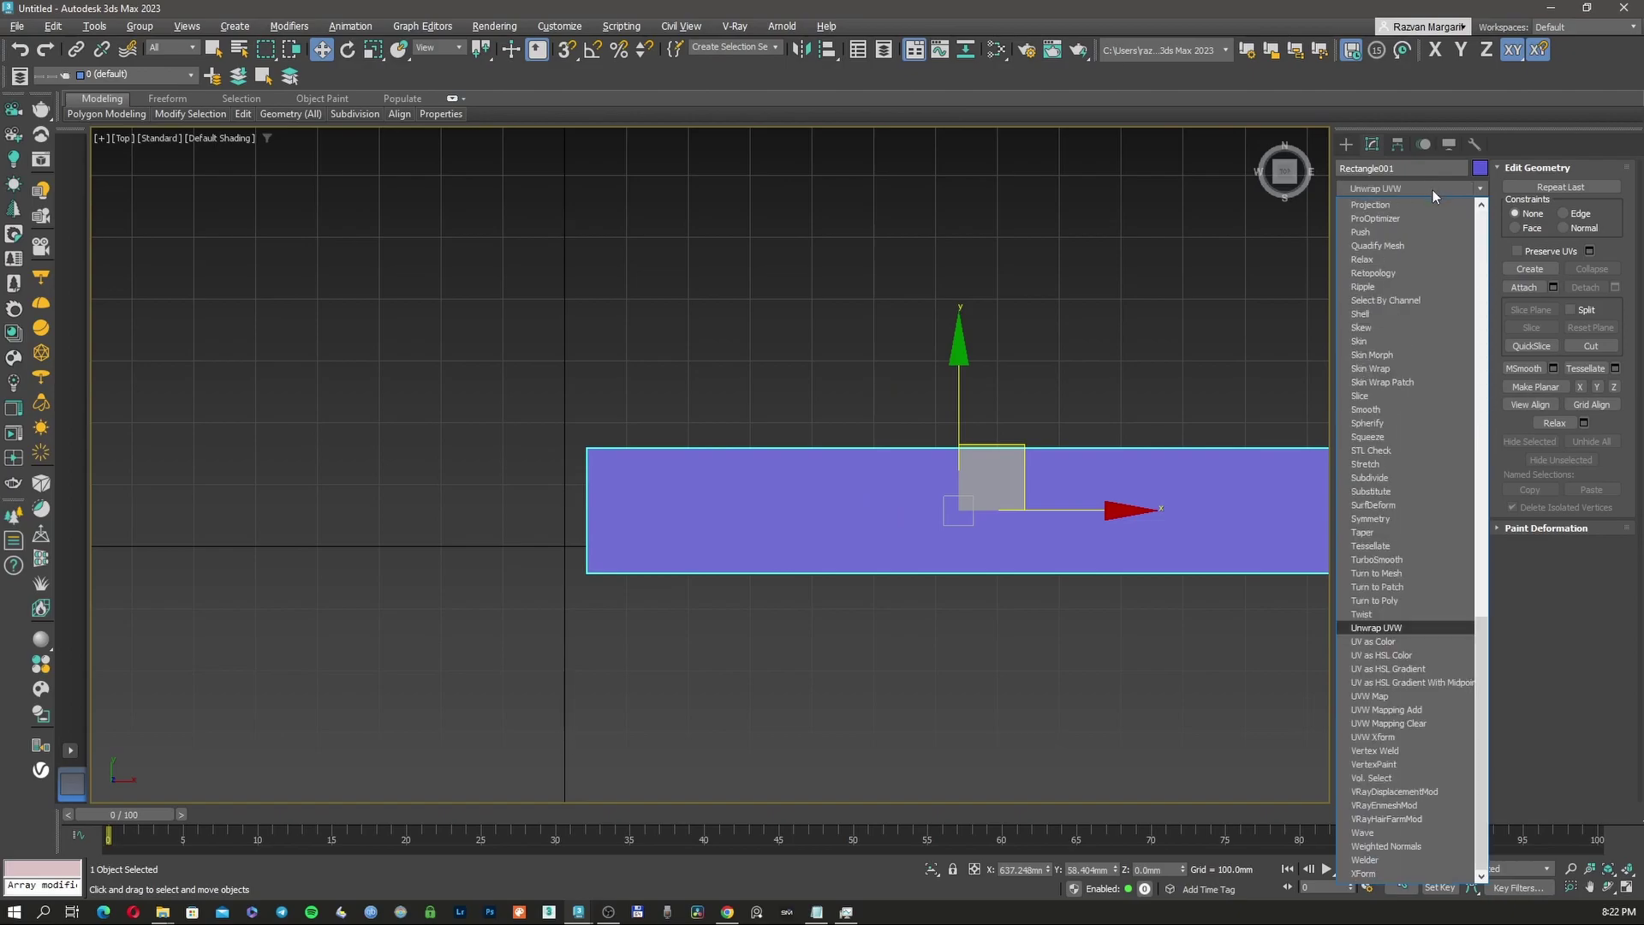
{"action": "left_click", "coordinate": [1370, 695]}
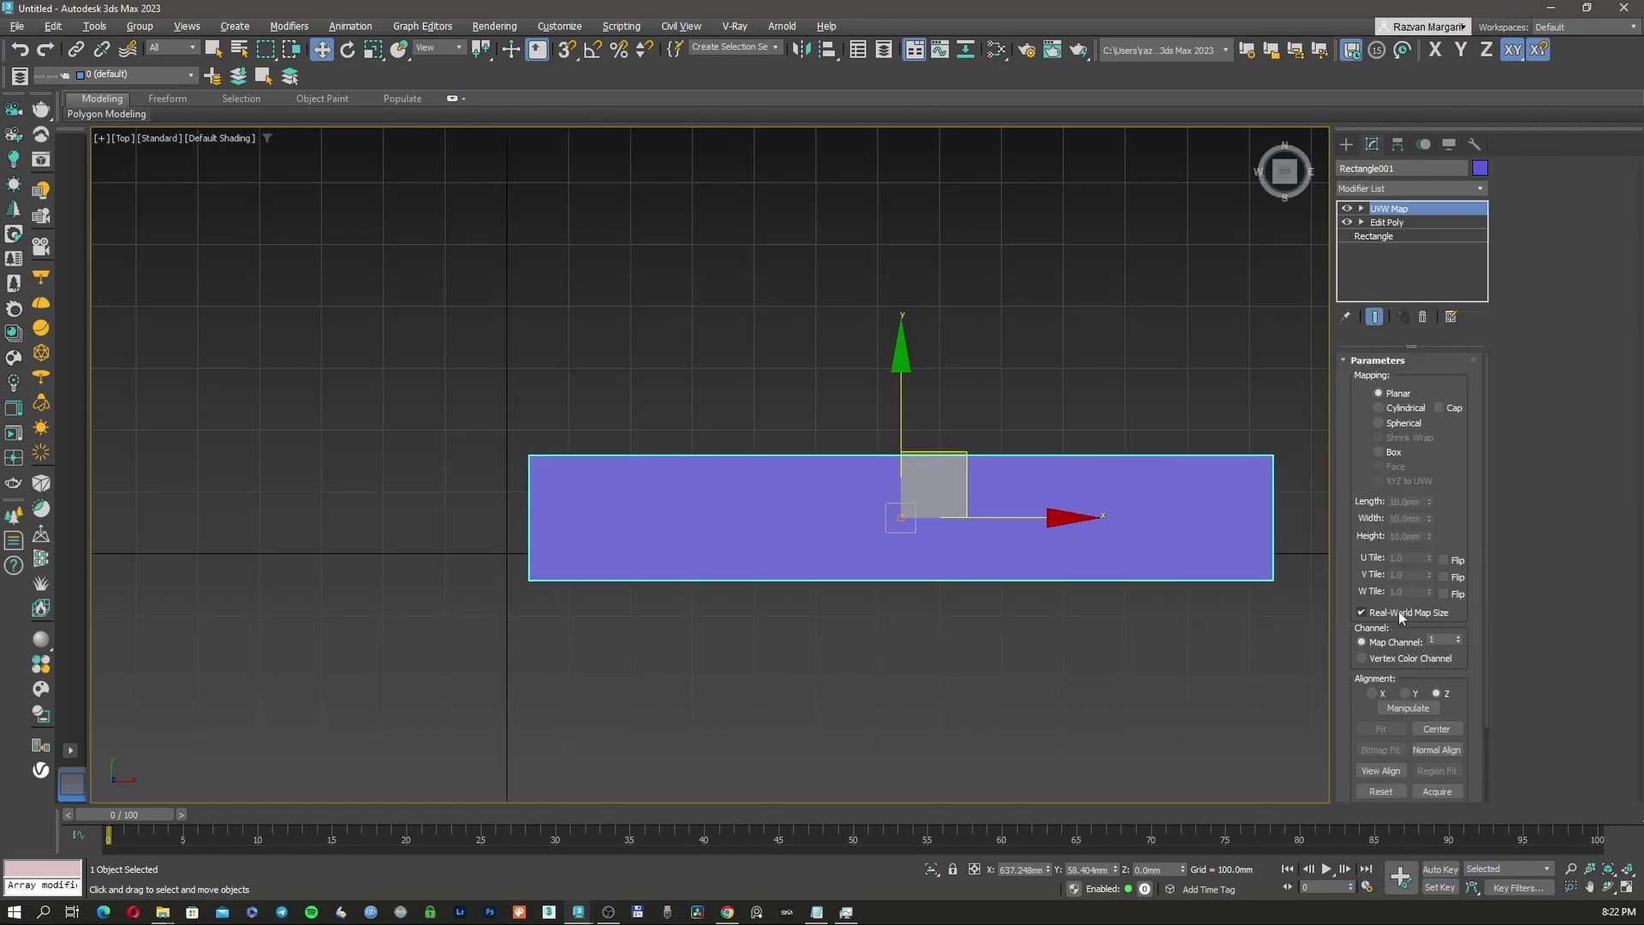
{"action": "left_click", "coordinate": [1409, 518]}
{"action": "middle_click_drag", "start_coordinate": [814, 506], "coordinate": [879, 528]}
{"action": "key", "text": "t"}
{"action": "scroll", "coordinate": [828, 510], "scroll_direction": "up", "scroll_amount": 2}
{"action": "scroll", "coordinate": [829, 510], "scroll_direction": "down", "scroll_amount": 3}
{"action": "scroll", "coordinate": [879, 527], "scroll_direction": "up", "scroll_amount": 1}
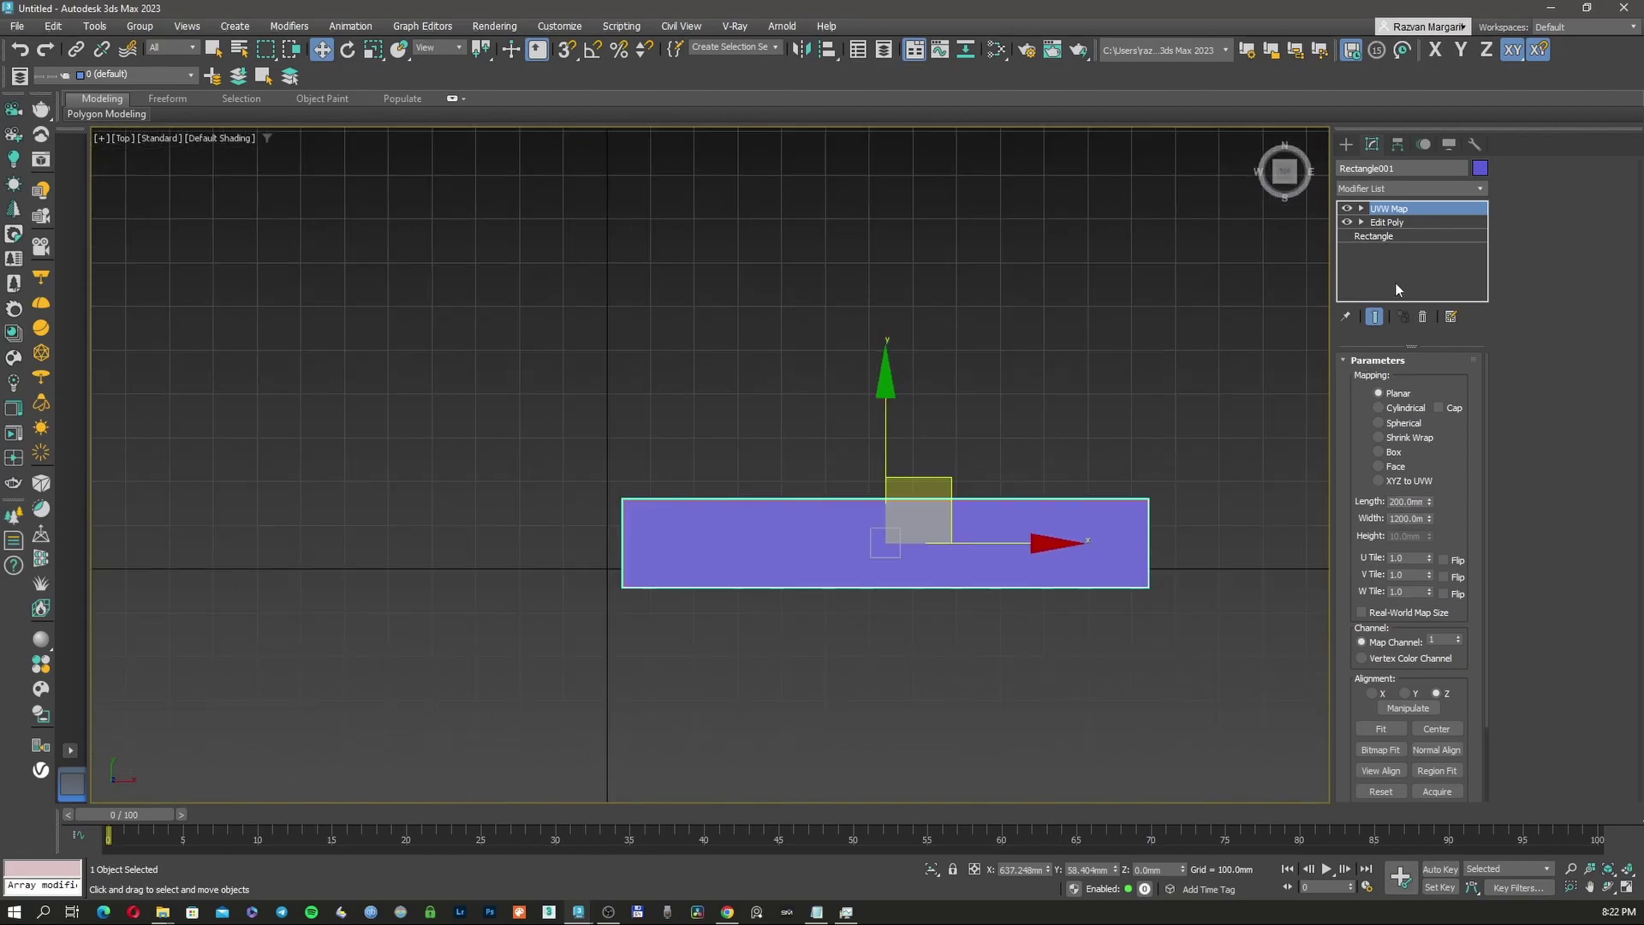
Step: Add a second Edit Poly modifier above the UVW Map and clone the plank polygon as an element above the original
{"action": "left_click", "coordinate": [1402, 188]}
{"action": "type", "text": "esh"}
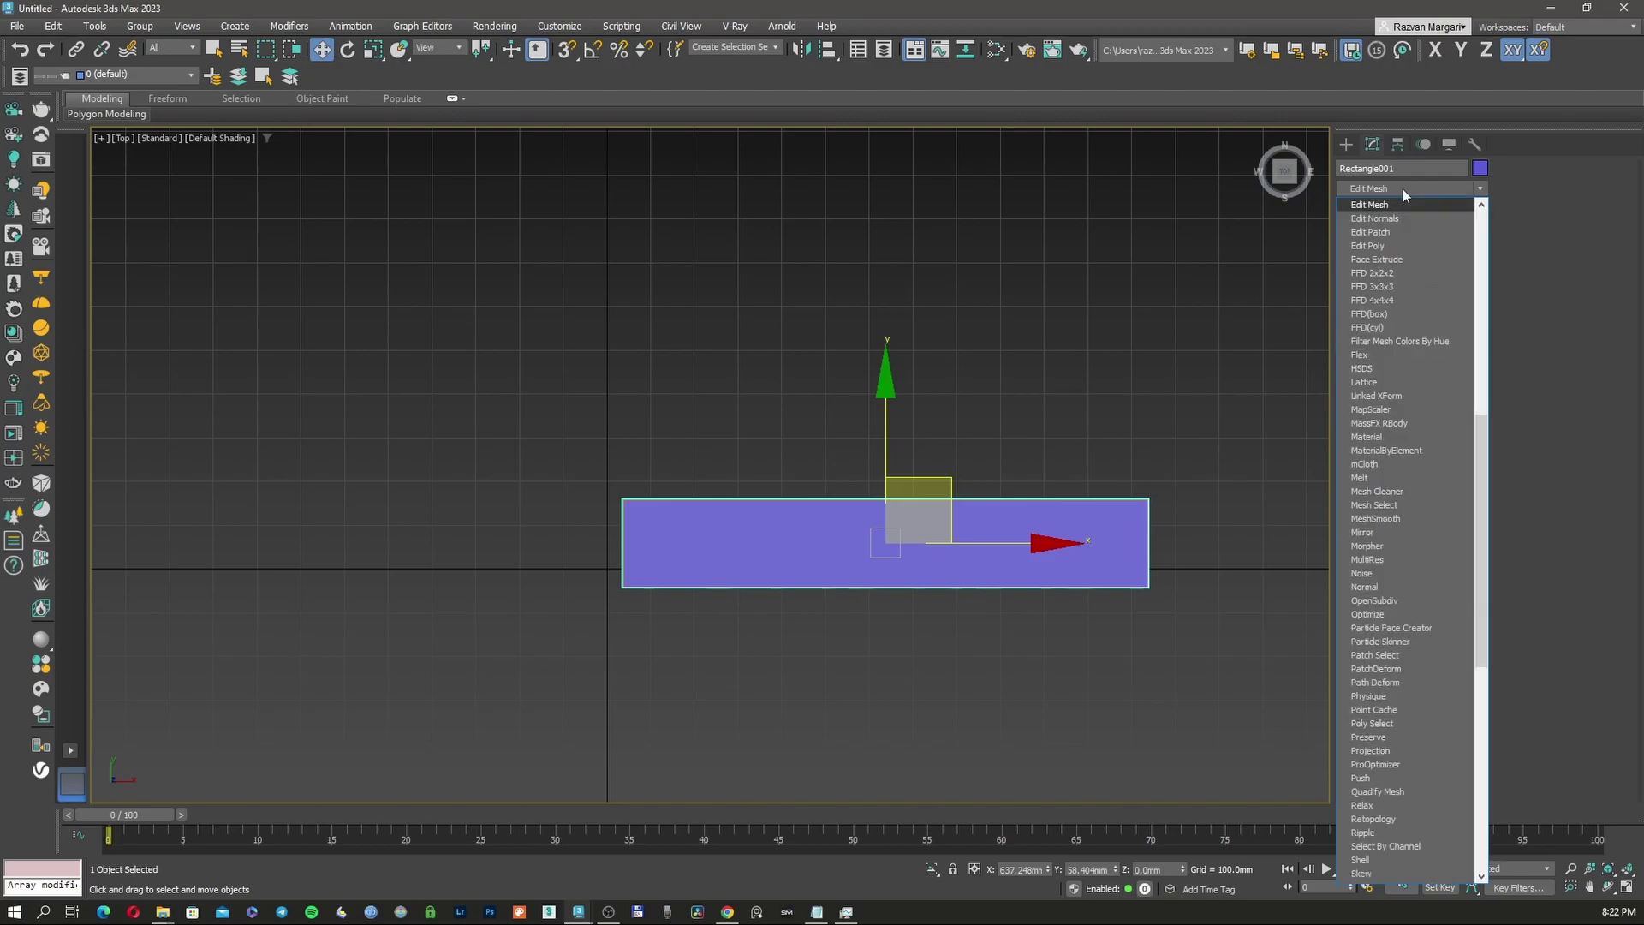
{"action": "left_click", "coordinate": [1396, 245]}
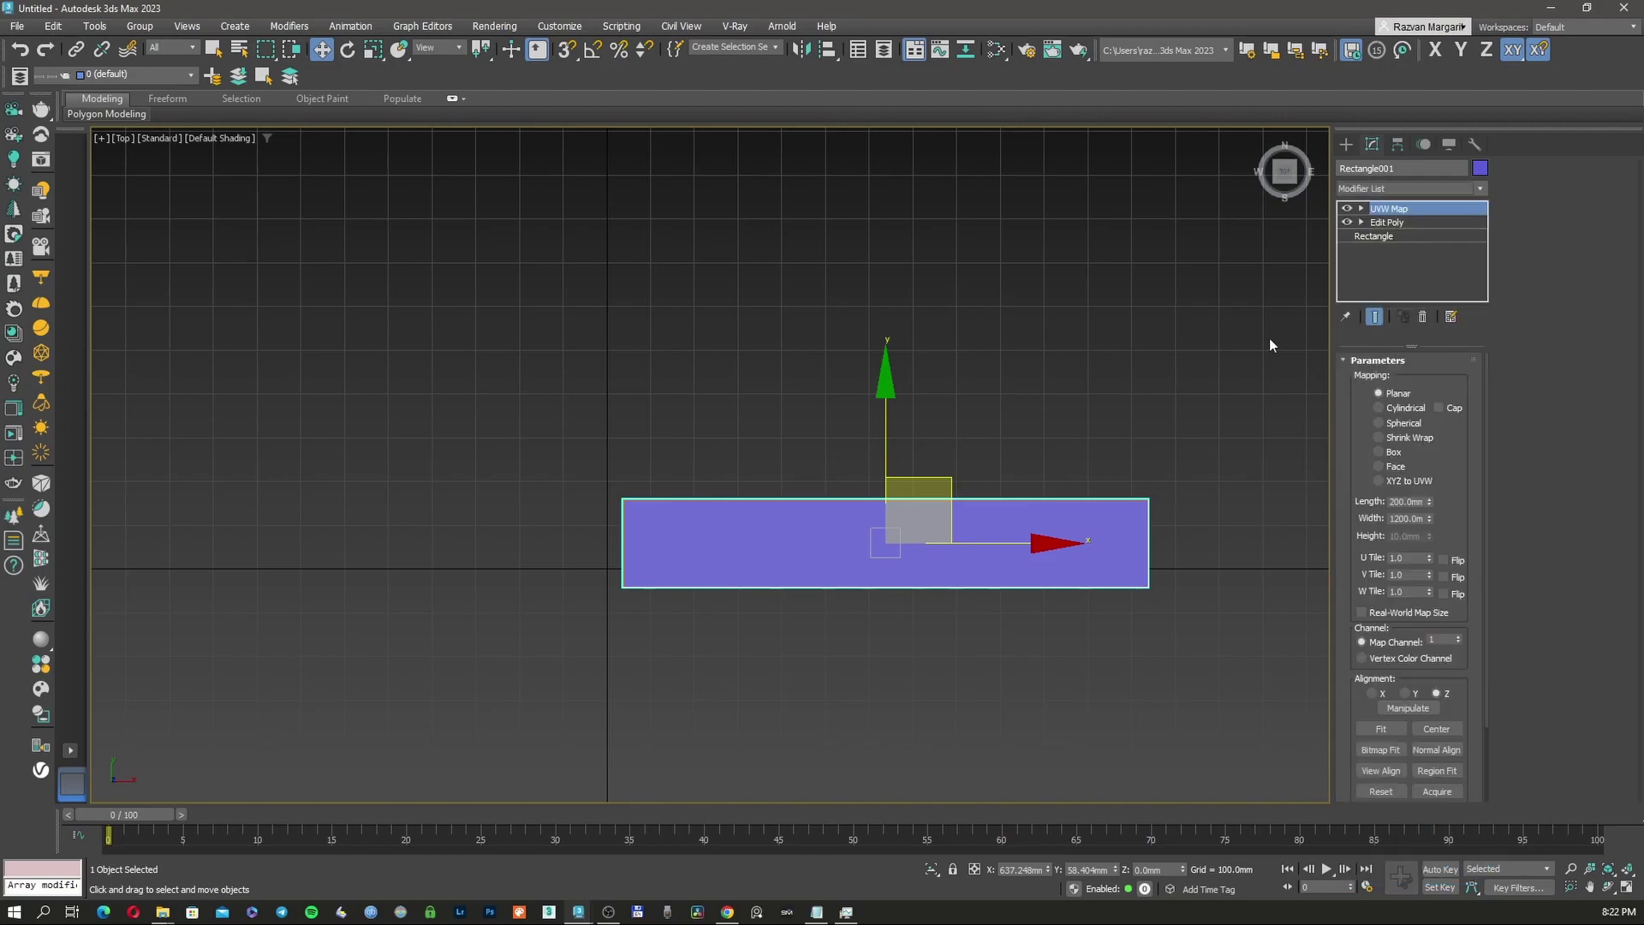
{"action": "left_click", "coordinate": [1426, 486]}
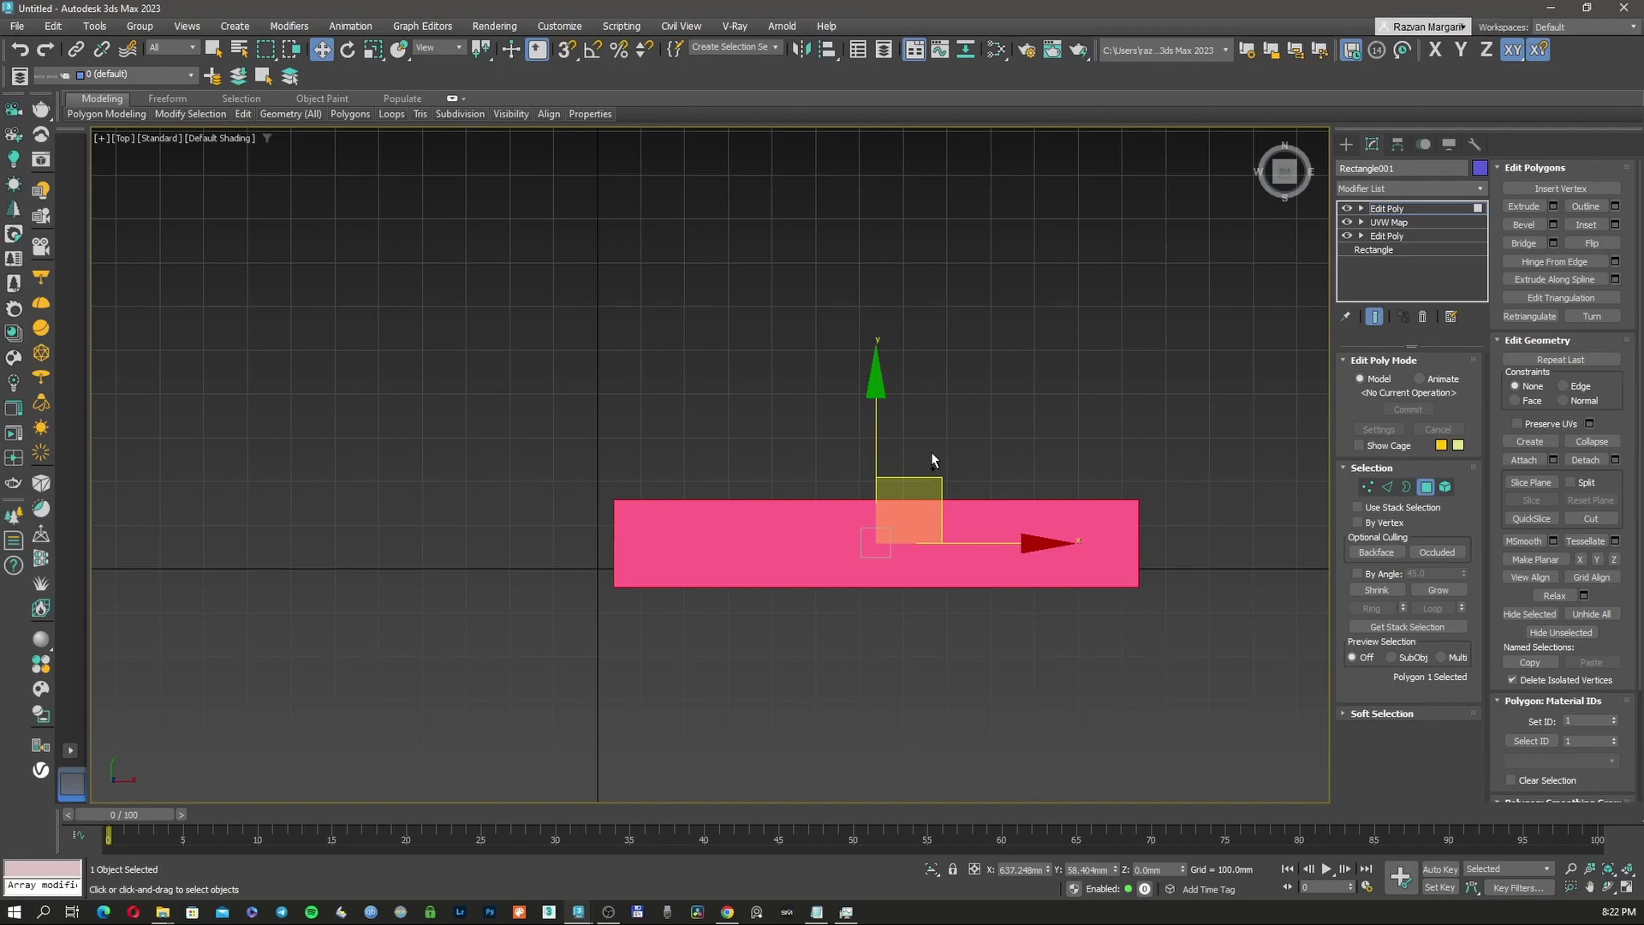
{"action": "left_click_drag", "start_coordinate": [933, 476], "coordinate": [825, 337], "text": "shift"}
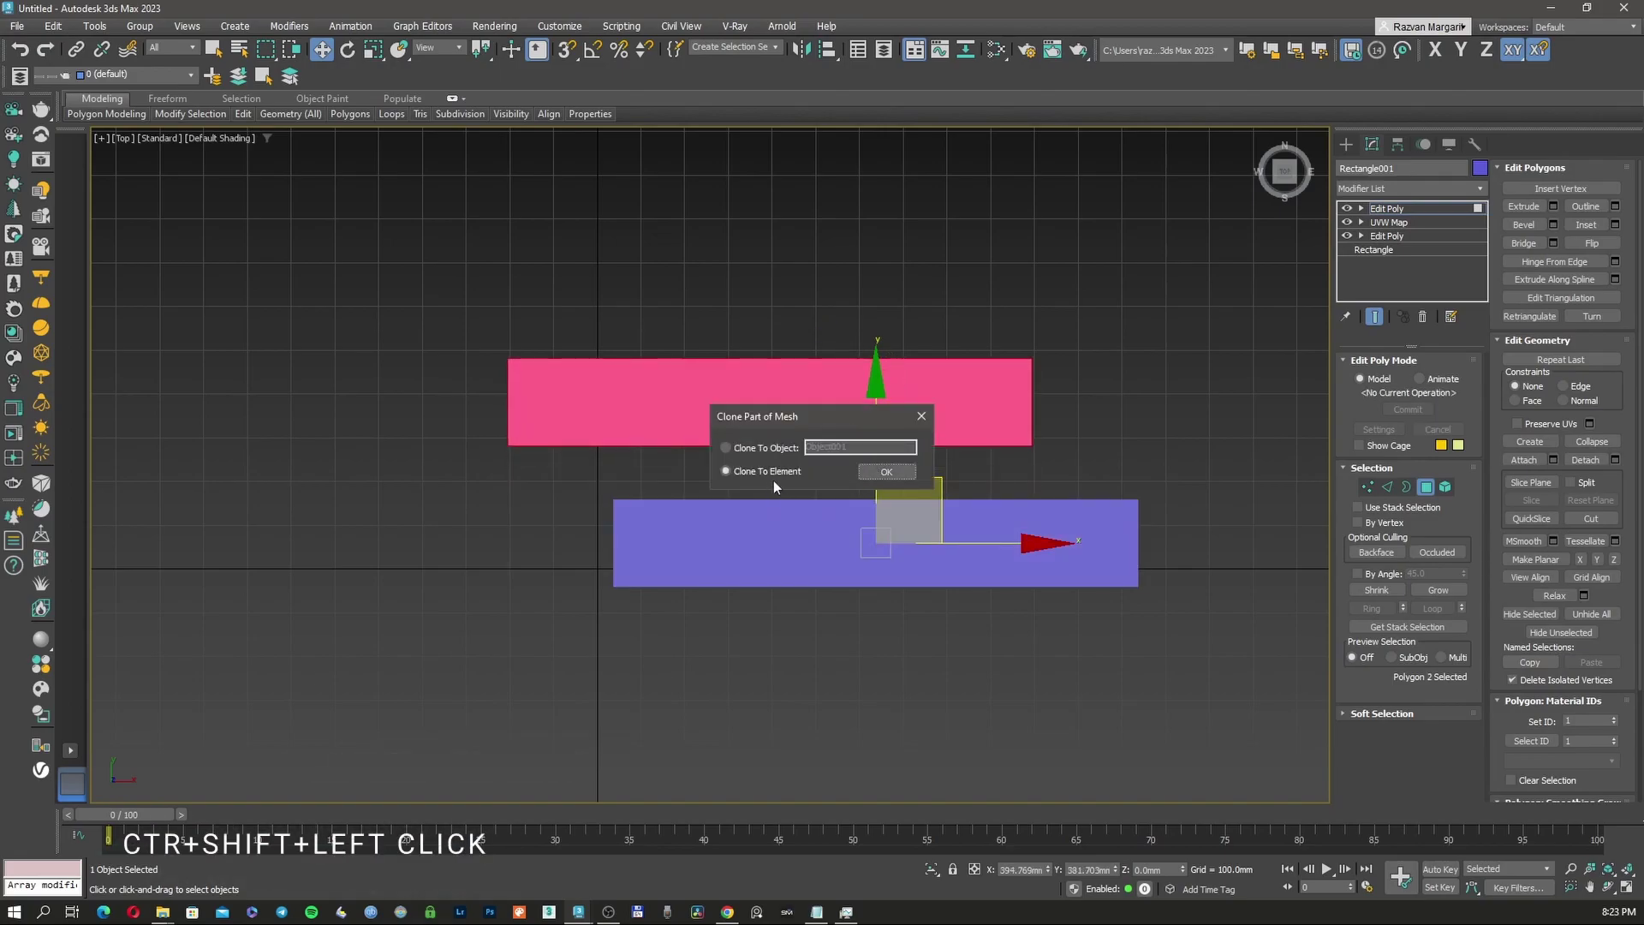
{"action": "left_click", "coordinate": [871, 473]}
Step: Rotate the cloned plank polygon 90 degrees with angle snap on, so it stands perpendicular to the original
{"action": "right_click", "coordinate": [798, 385]}
{"action": "left_click", "coordinate": [822, 416]}
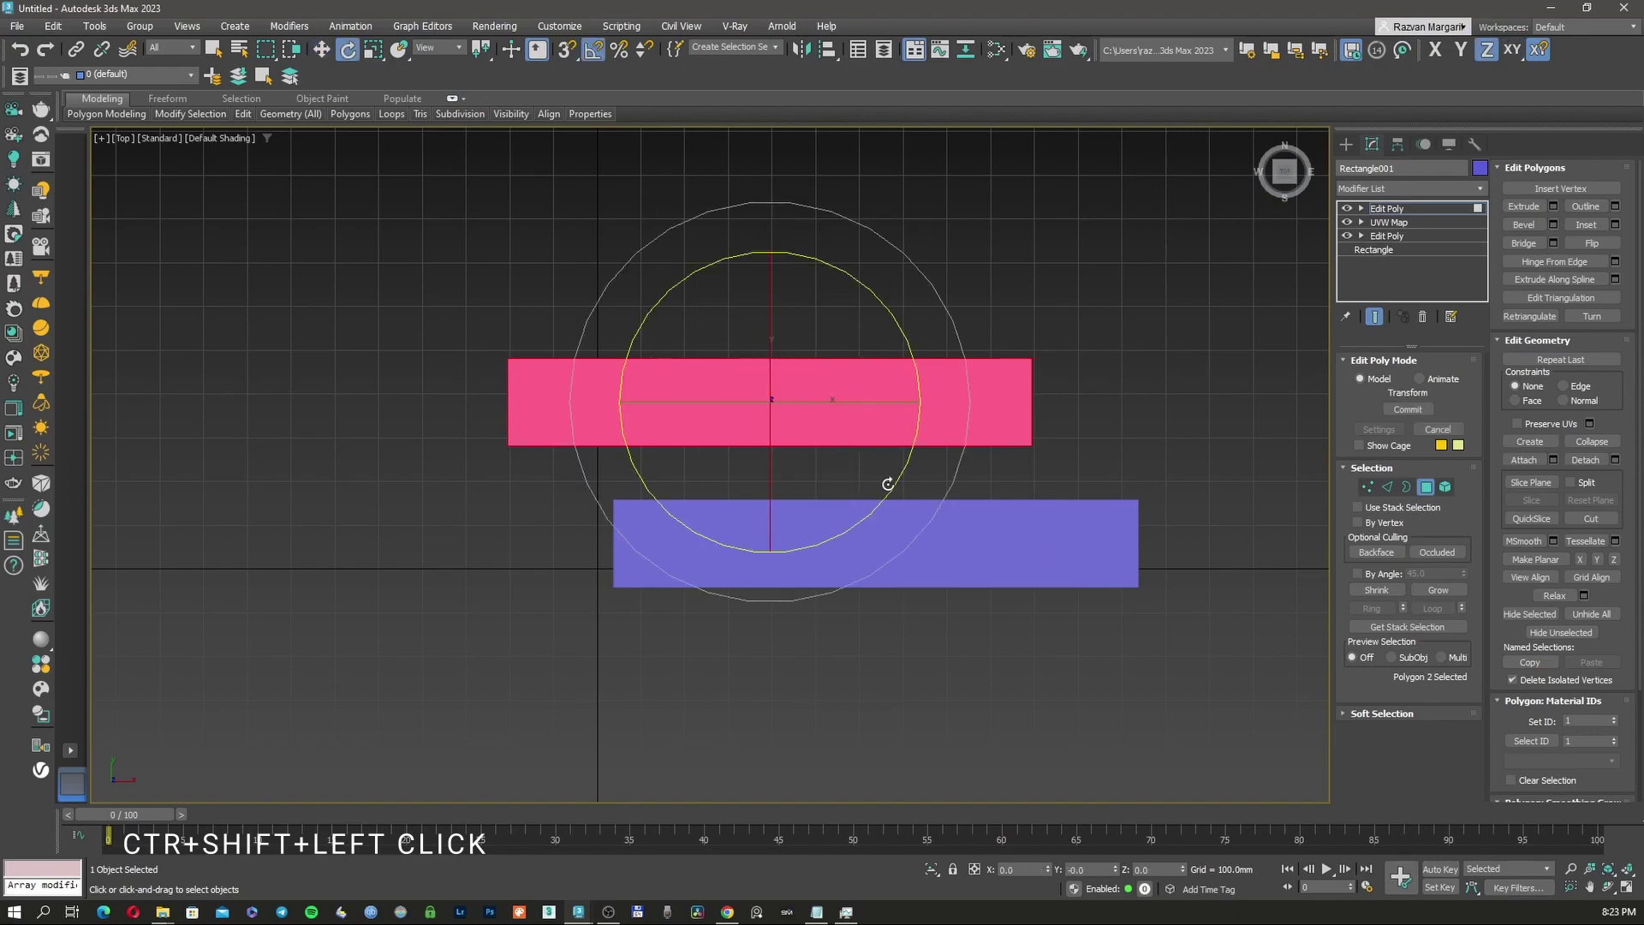
{"action": "key", "text": "a"}
{"action": "mouse_move", "coordinate": [887, 485]}
{"action": "left_mouse_down"}
{"action": "mouse_move", "coordinate": [906, 439]}
{"action": "mouse_move", "coordinate": [862, 414]}
{"action": "left_mouse_up"}
{"action": "right_click", "coordinate": [862, 414]}
{"action": "left_click", "coordinate": [877, 425]}
Step: Move the upright plank by vertex snapping its lower-right corner onto the horizontal plank's lower-left corner, and leave polygon editing
{"action": "middle_click_drag", "start_coordinate": [826, 541], "coordinate": [858, 502]}
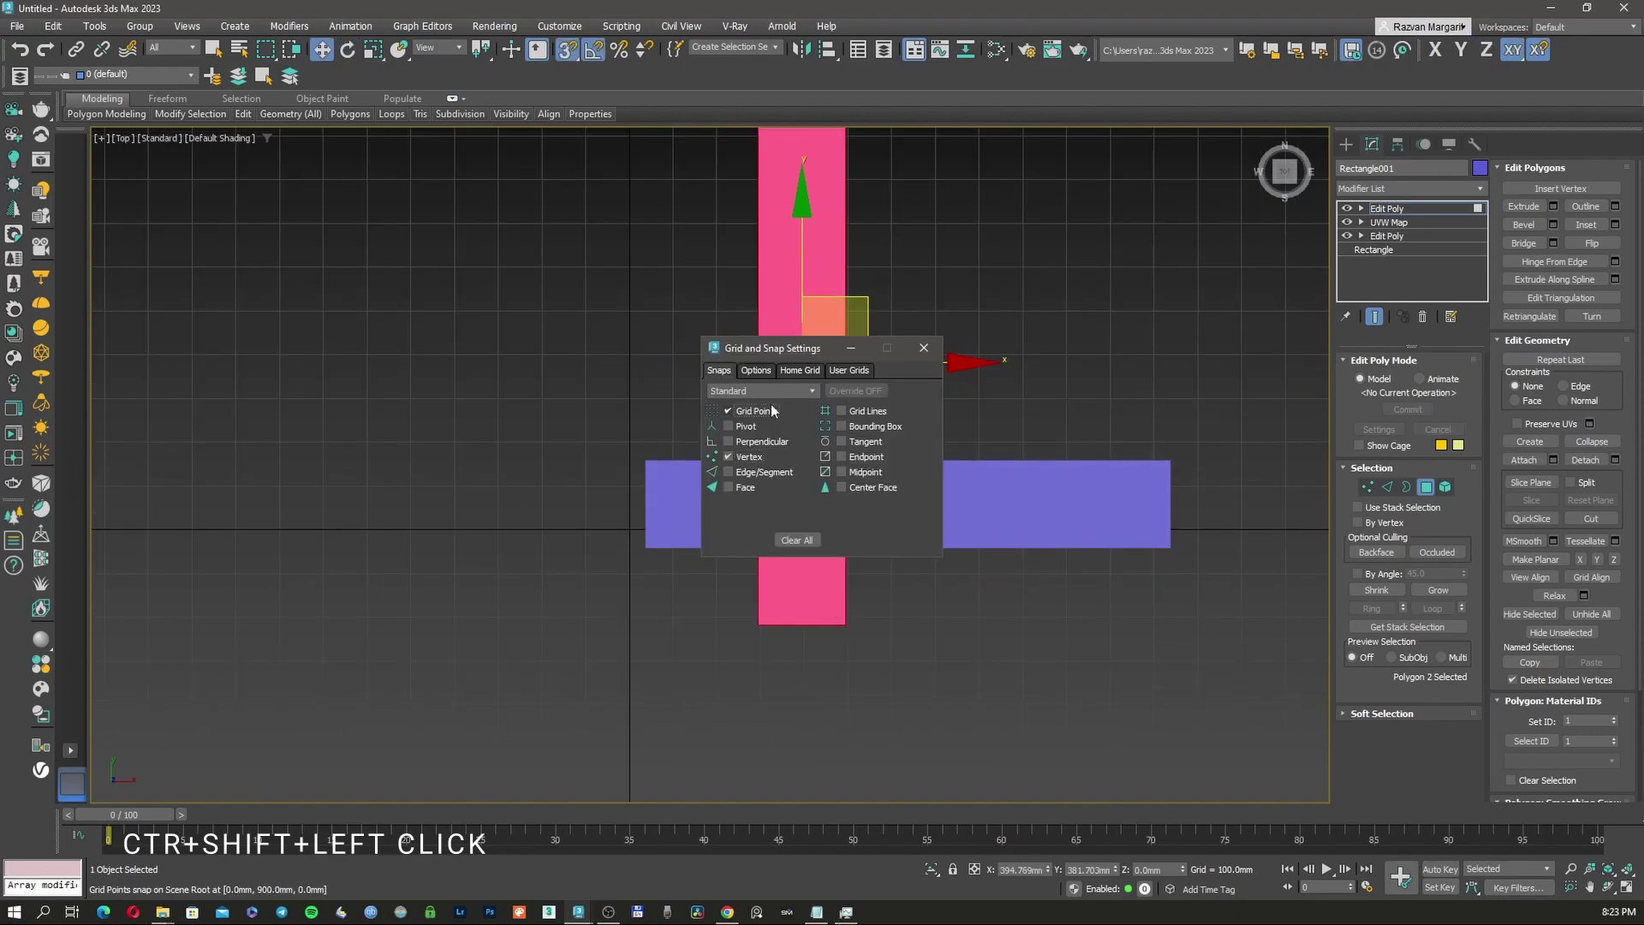
{"action": "left_click_drag", "start_coordinate": [845, 624], "coordinate": [645, 548]}
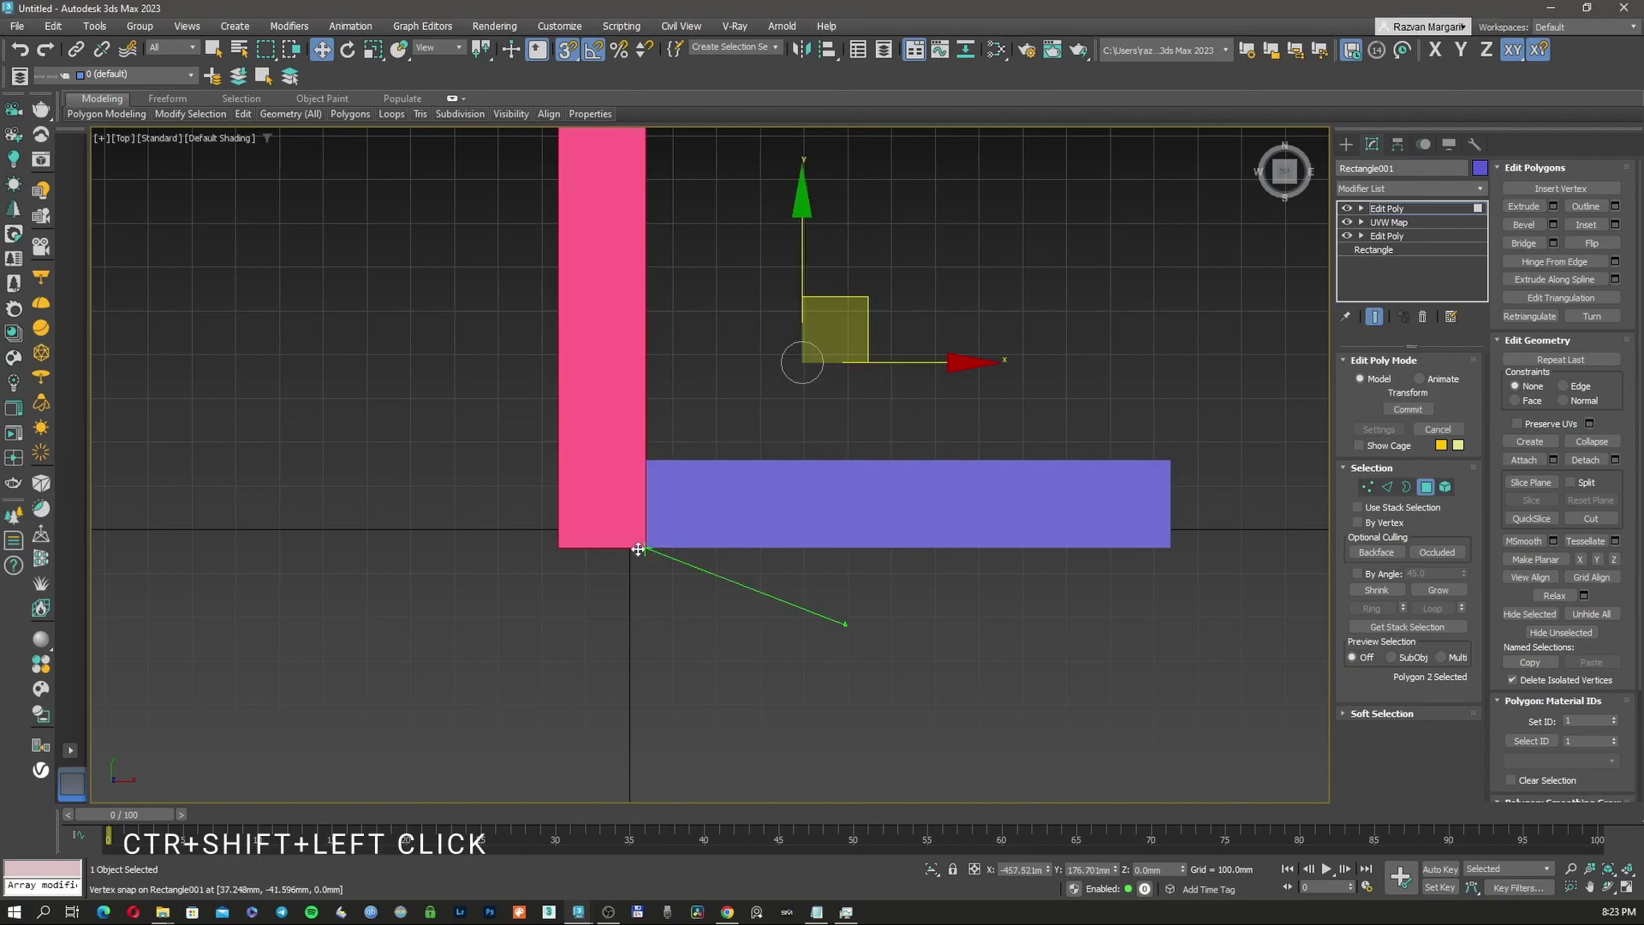
{"action": "key", "text": "F3"}
{"action": "middle_click_drag", "start_coordinate": [675, 506], "coordinate": [783, 578]}
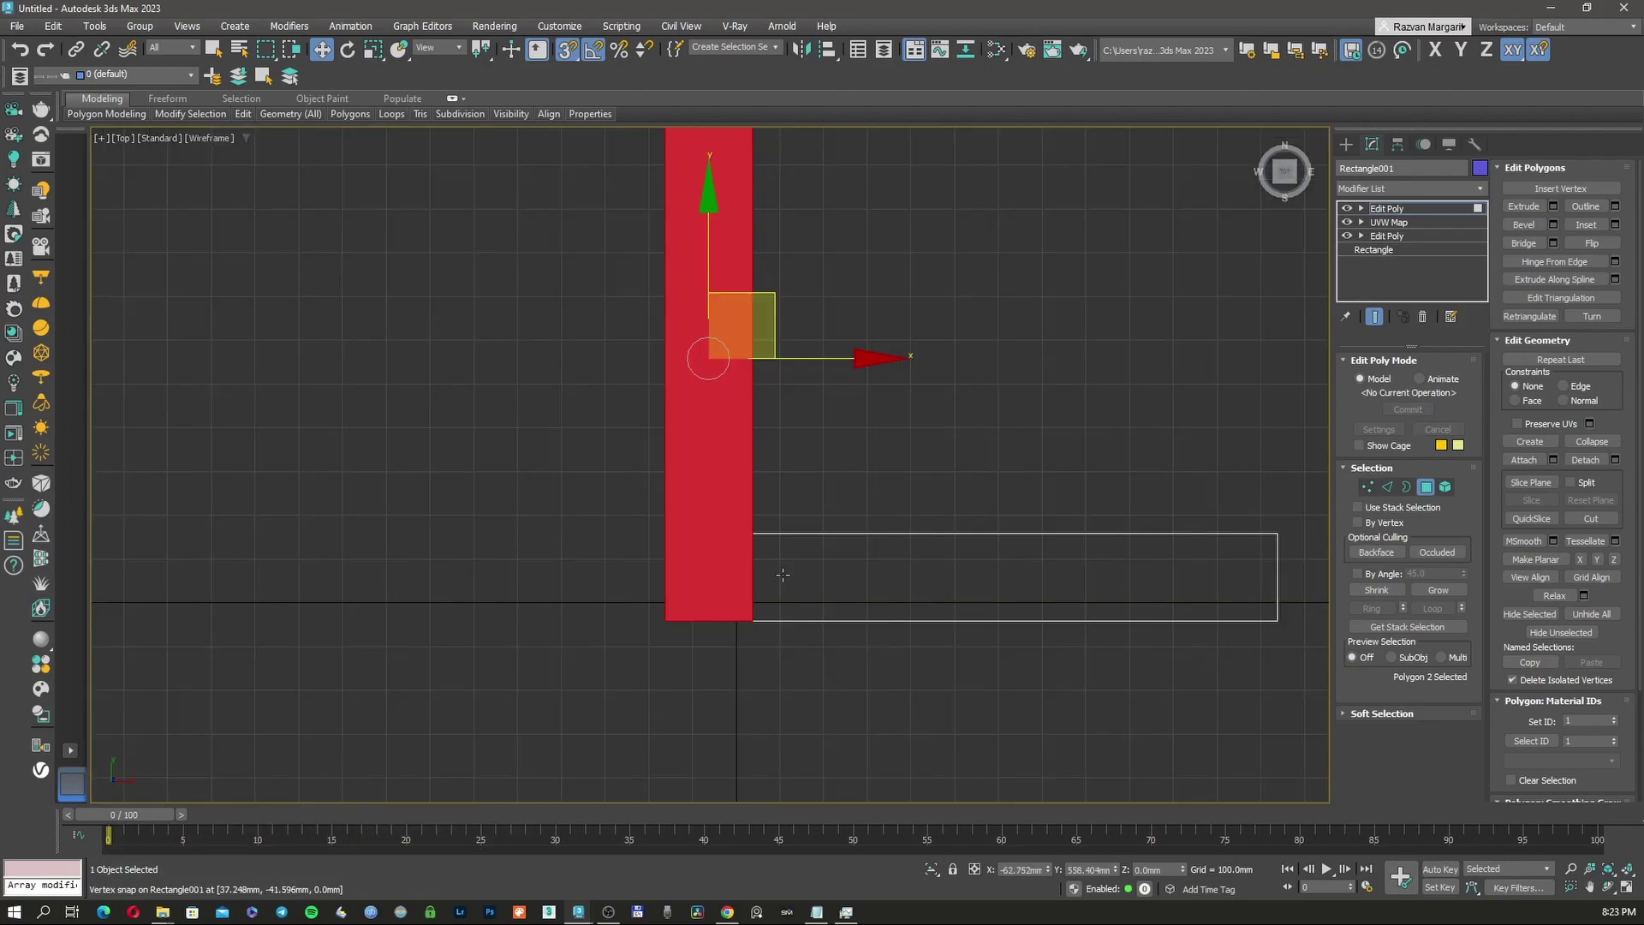
{"action": "scroll", "coordinate": [782, 574], "scroll_direction": "down", "scroll_amount": 1}
{"action": "scroll", "coordinate": [782, 574], "scroll_direction": "up", "scroll_amount": 2}
{"action": "key", "text": "4"}
{"action": "middle_click_drag", "start_coordinate": [770, 491], "coordinate": [734, 529]}
{"action": "scroll", "coordinate": [734, 529], "scroll_direction": "down", "scroll_amount": 1}
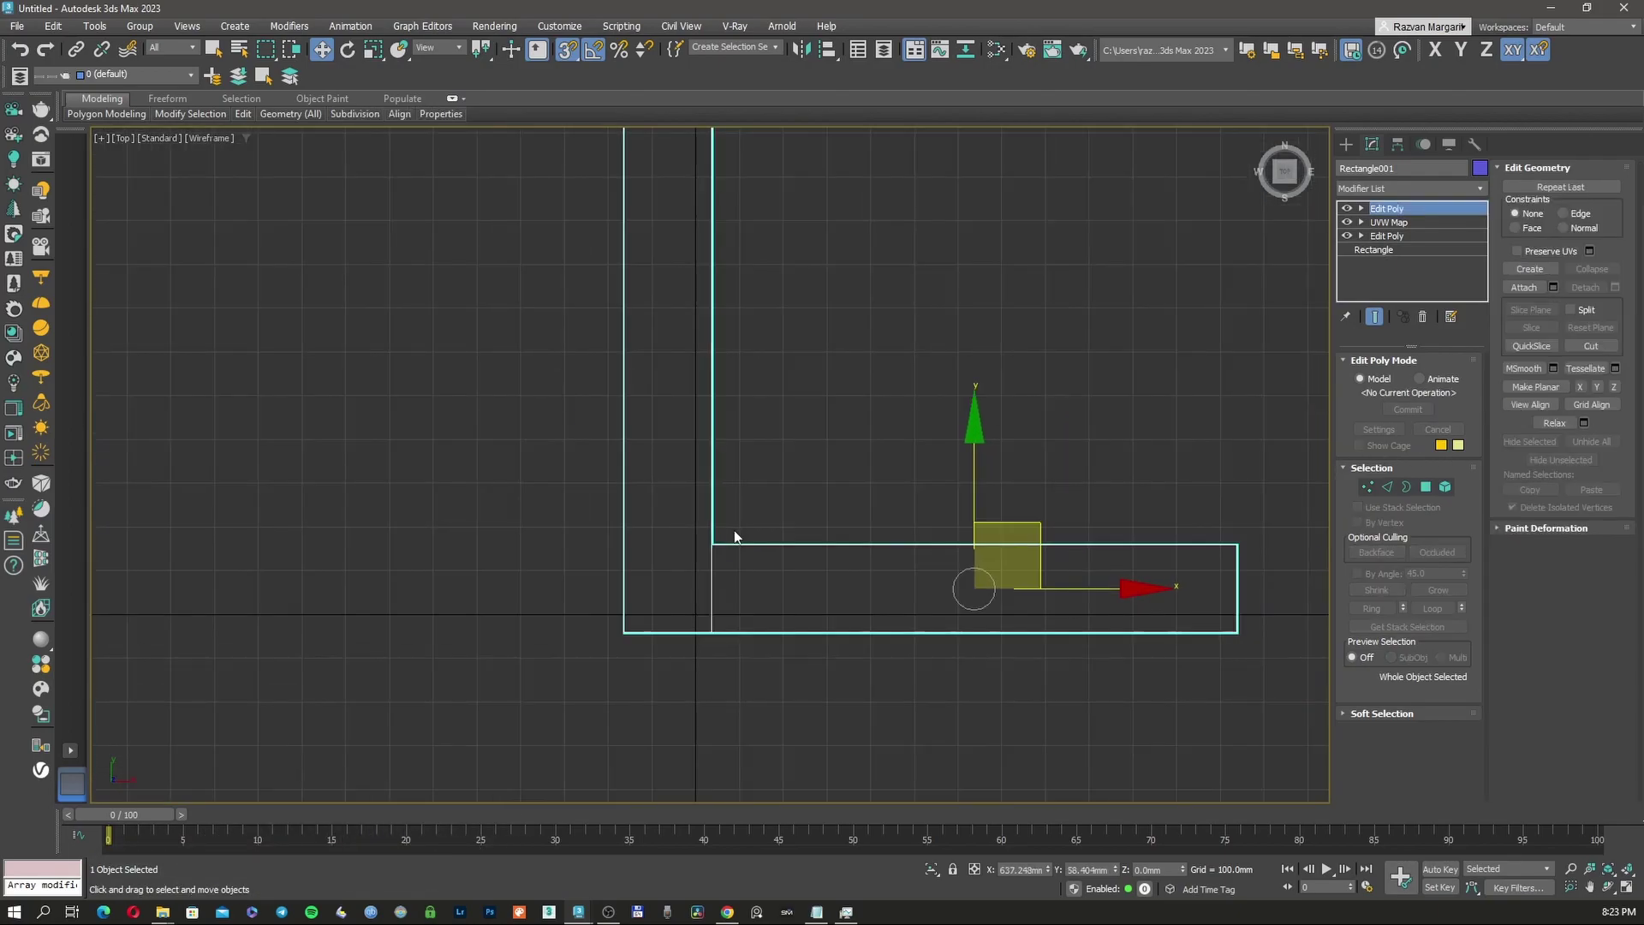
{"action": "scroll", "coordinate": [794, 576], "scroll_direction": "down", "scroll_amount": 1}
{"action": "scroll", "coordinate": [794, 576], "scroll_direction": "up", "scroll_amount": 1}
Step: Move the object's pivot to the outer corner of the L-shaped plank pair
{"action": "left_click", "coordinate": [1397, 143]}
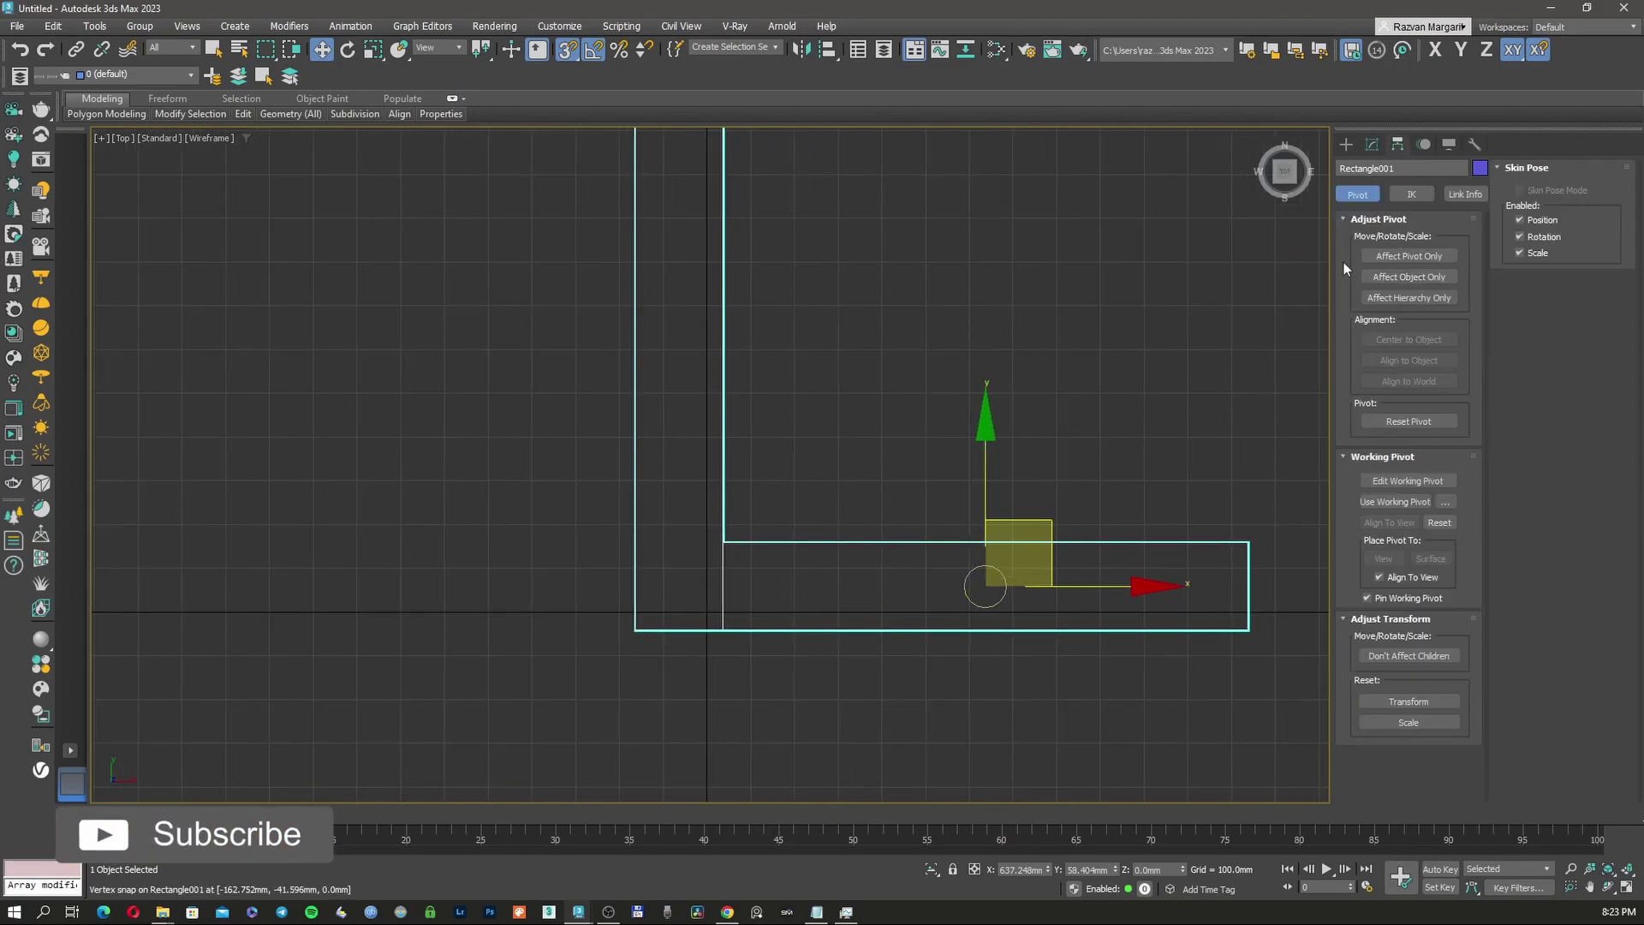
{"action": "left_click", "coordinate": [1402, 256]}
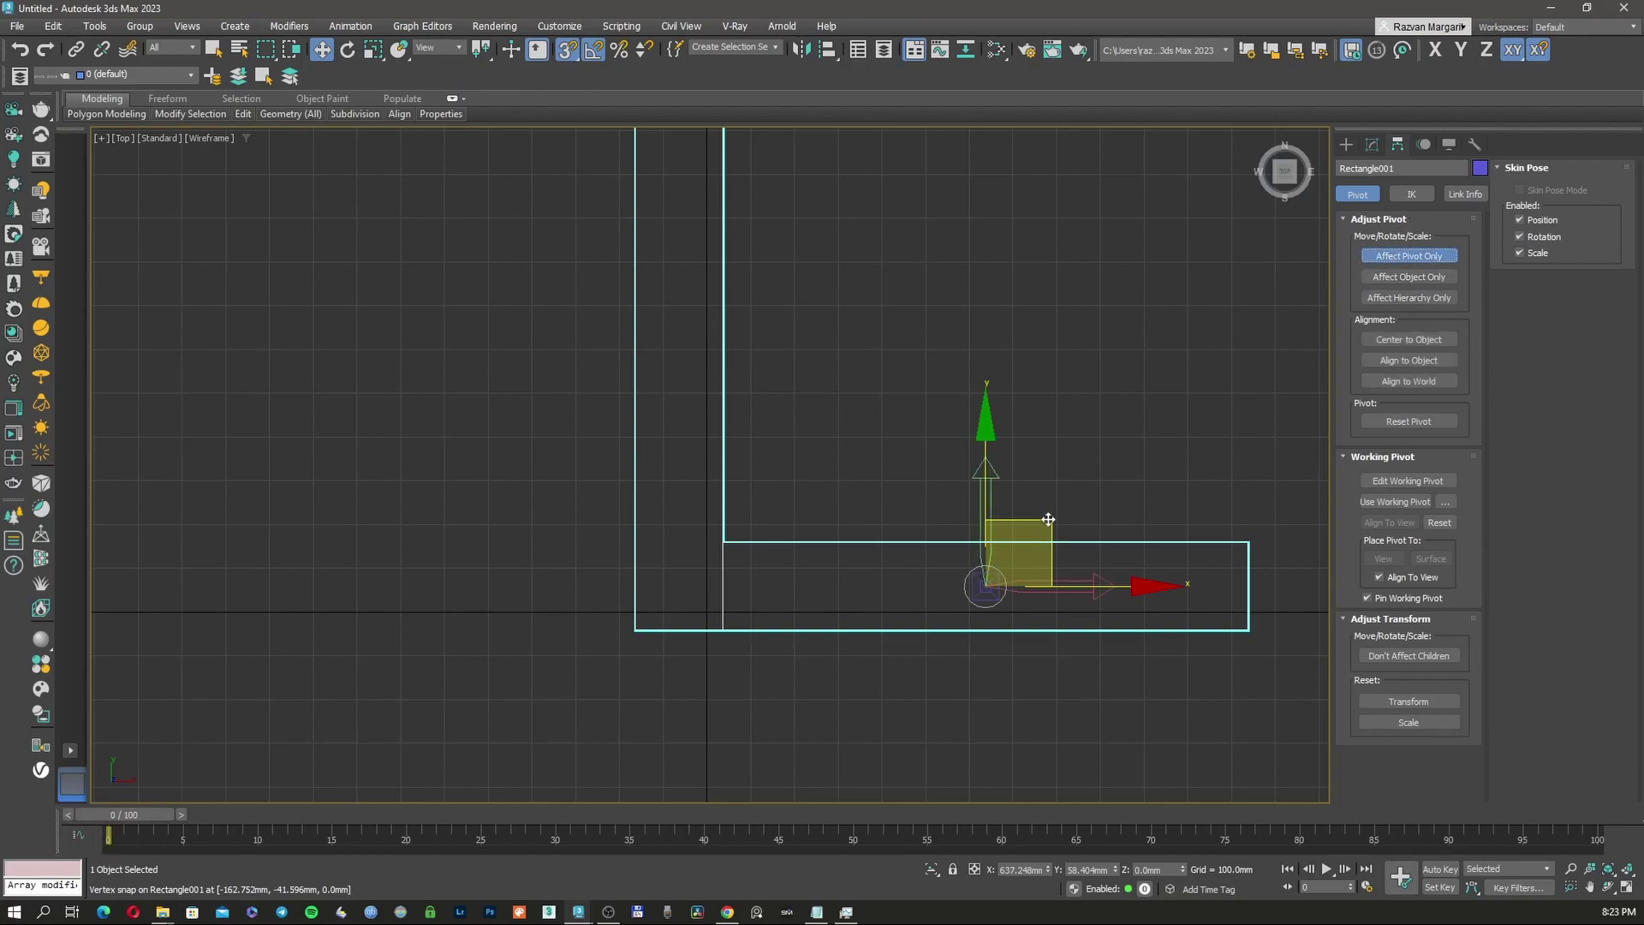
{"action": "left_click_drag", "start_coordinate": [986, 586], "coordinate": [634, 630]}
{"action": "key", "text": "Insert"}
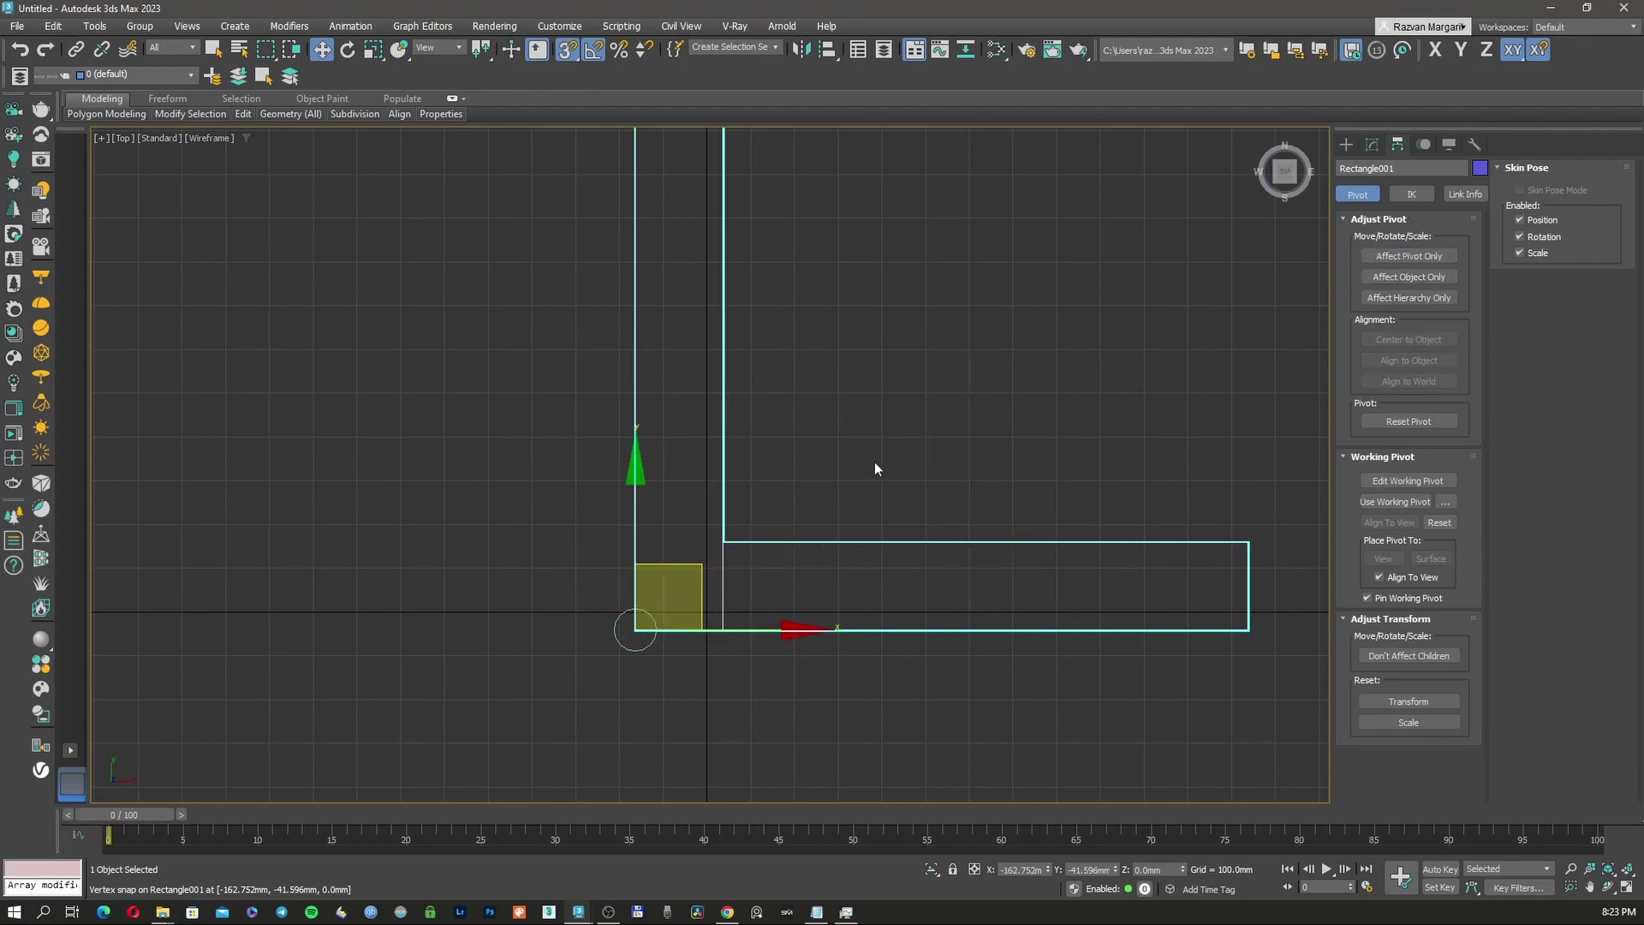
Step: Rotate the L-shaped plank pair 45 degrees counterclockwise about its corner pivot to form a V
{"action": "right_click", "coordinate": [880, 459]}
{"action": "left_click", "coordinate": [937, 486]}
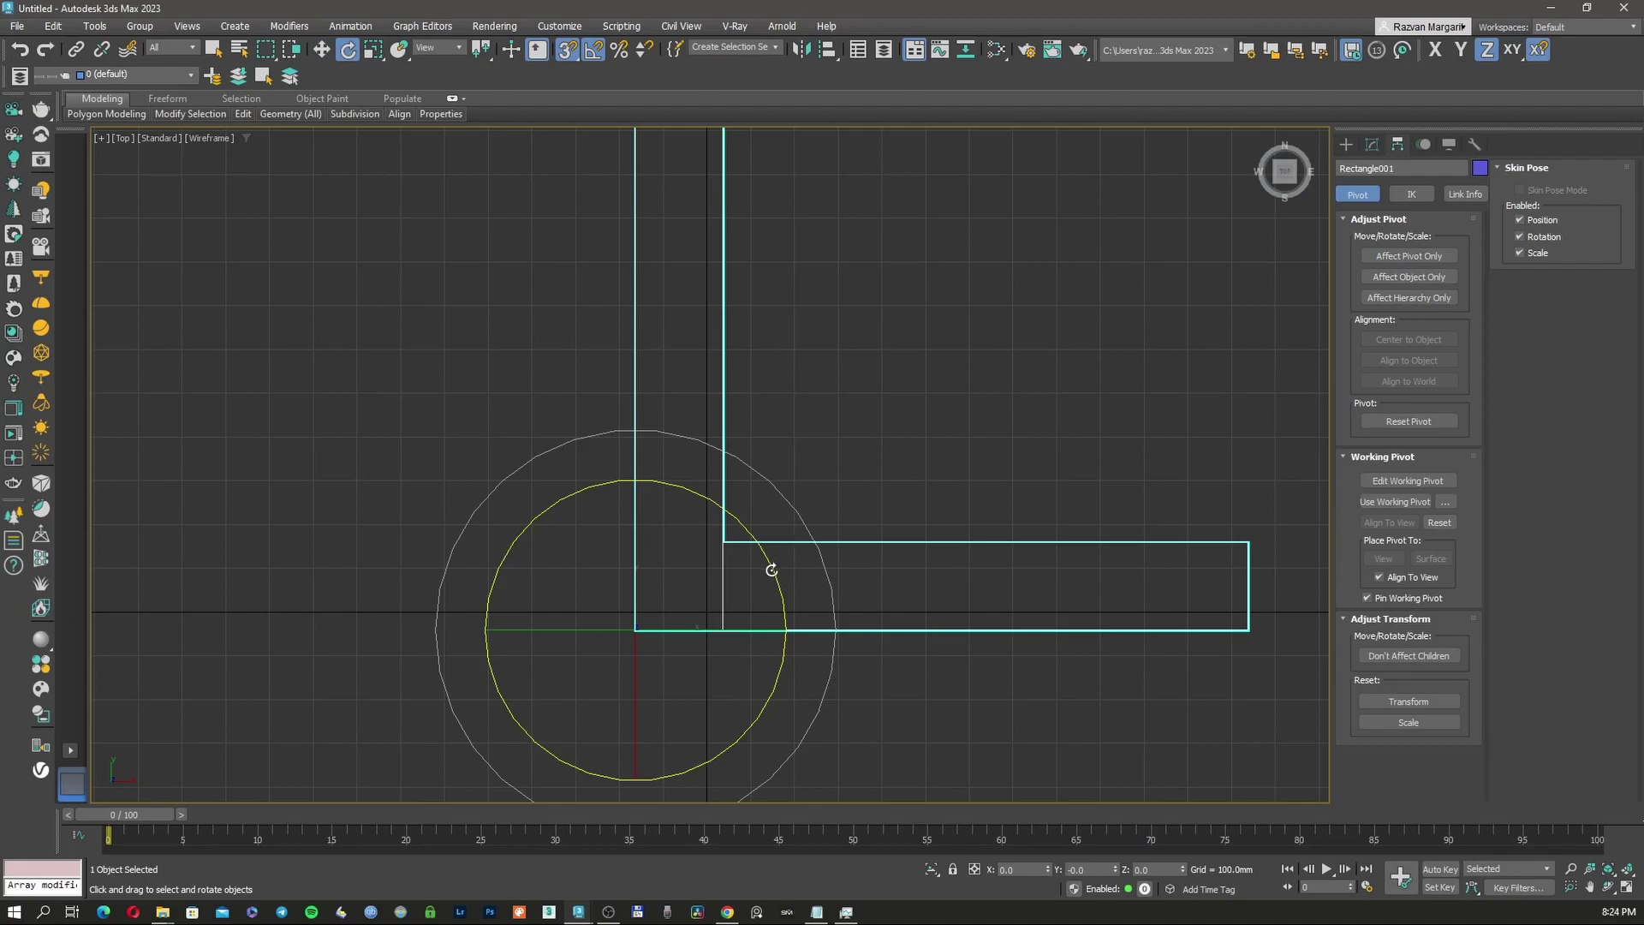
{"action": "left_click_drag", "start_coordinate": [771, 569], "coordinate": [727, 517]}
{"action": "key", "text": "w"}
{"action": "middle_click_drag", "start_coordinate": [727, 517], "coordinate": [824, 579]}
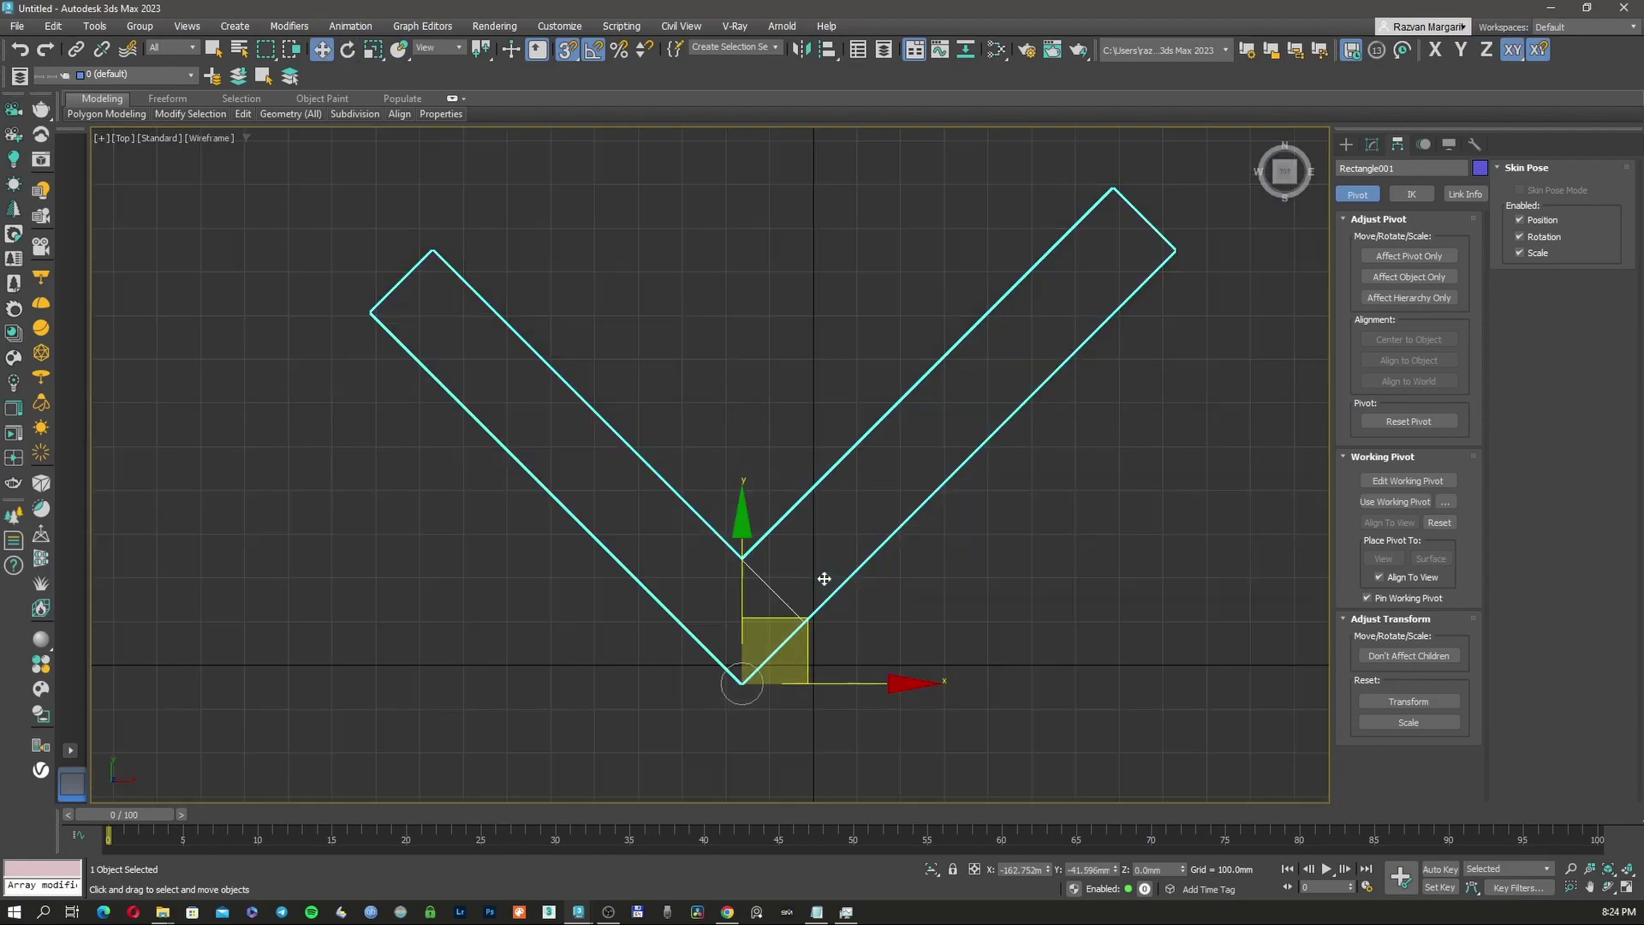
Step: Rotate only the V's pivot 45 degrees so its axes align with the world axes, leaving the planks in place
{"action": "key", "text": "F3"}
{"action": "scroll", "coordinate": [882, 587], "scroll_direction": "down", "scroll_amount": 3}
{"action": "scroll", "coordinate": [861, 571], "scroll_direction": "down", "scroll_amount": 3}
{"action": "scroll", "coordinate": [861, 571], "scroll_direction": "up", "scroll_amount": 6}
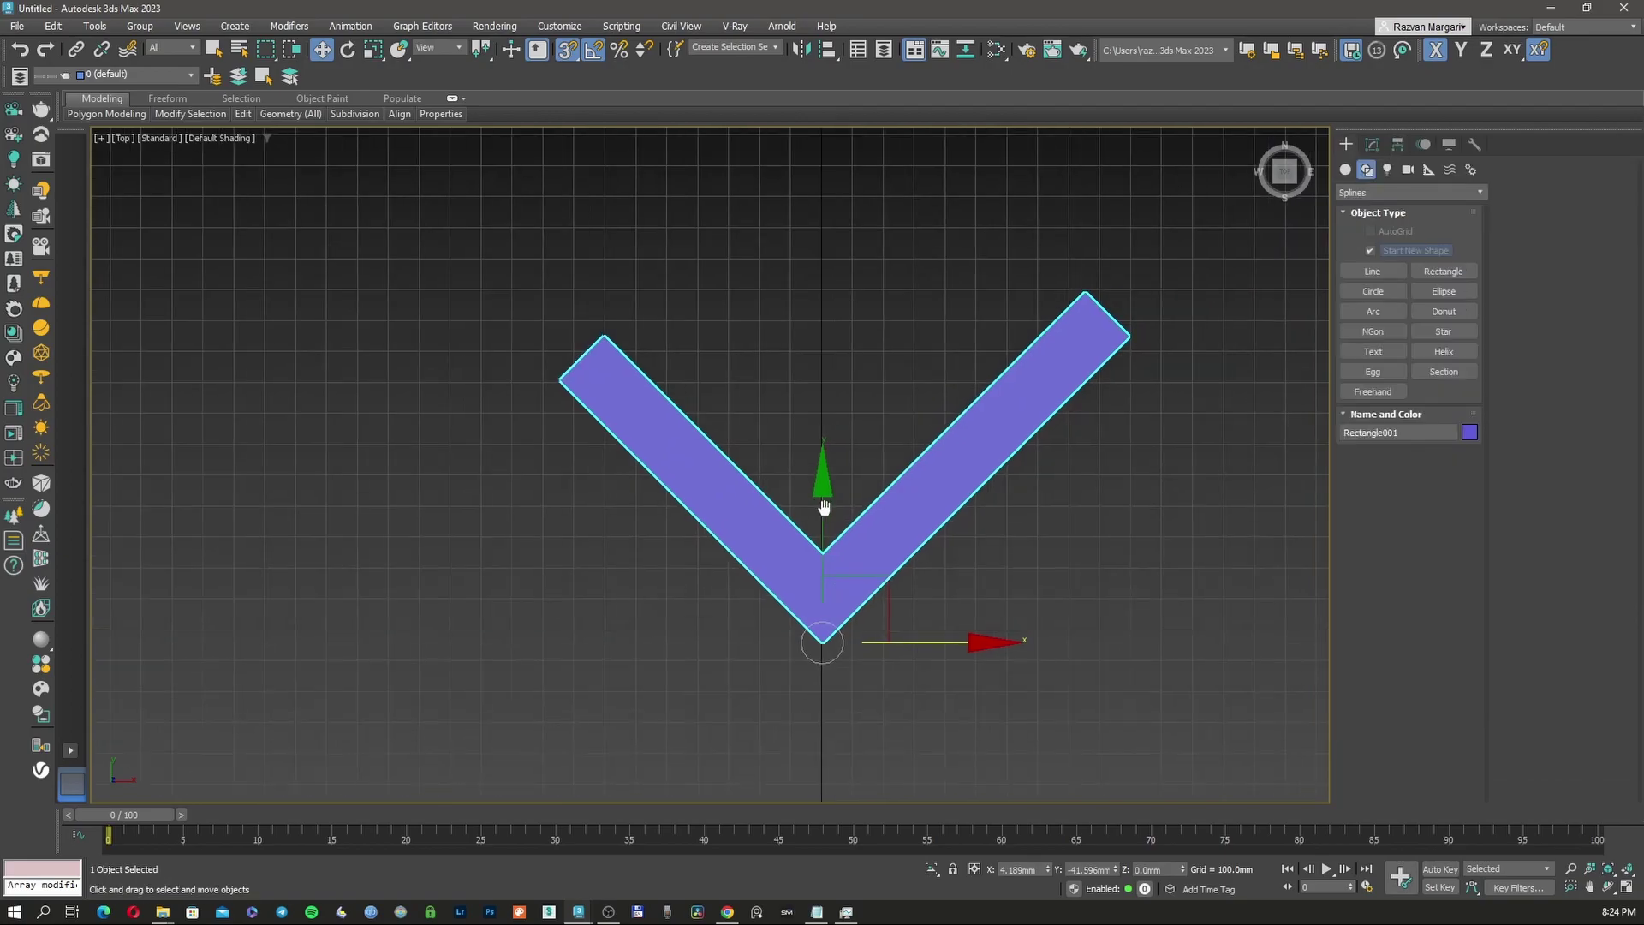
{"action": "middle_click_drag", "start_coordinate": [869, 534], "coordinate": [851, 536]}
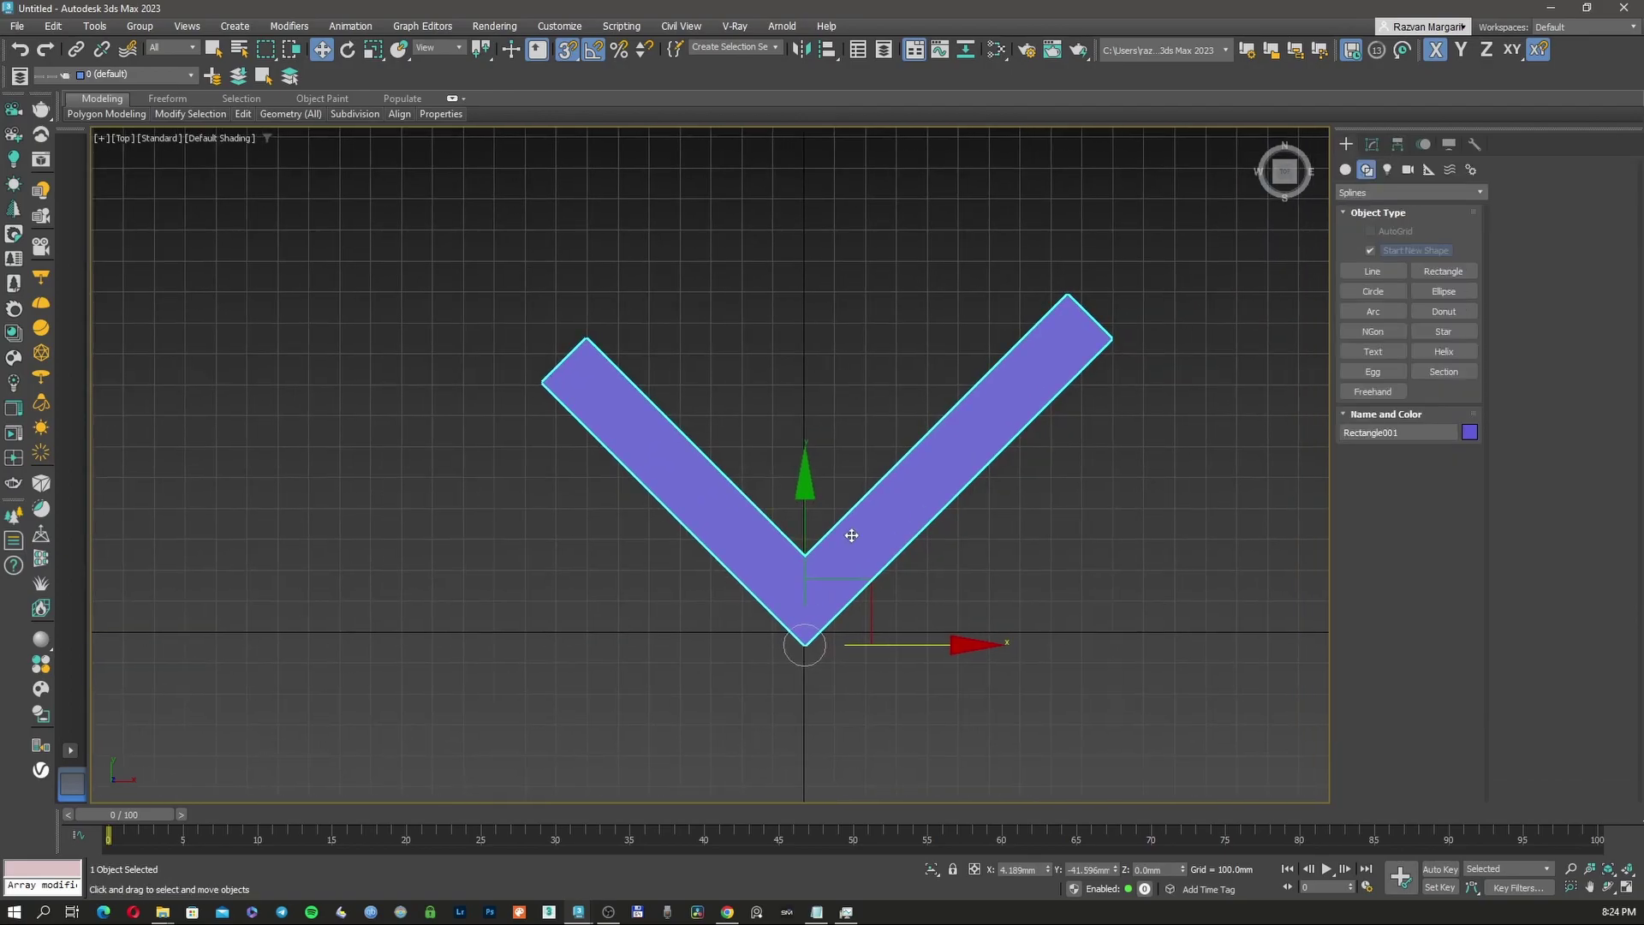
{"action": "key", "text": "F3"}
{"action": "key", "text": "Insert"}
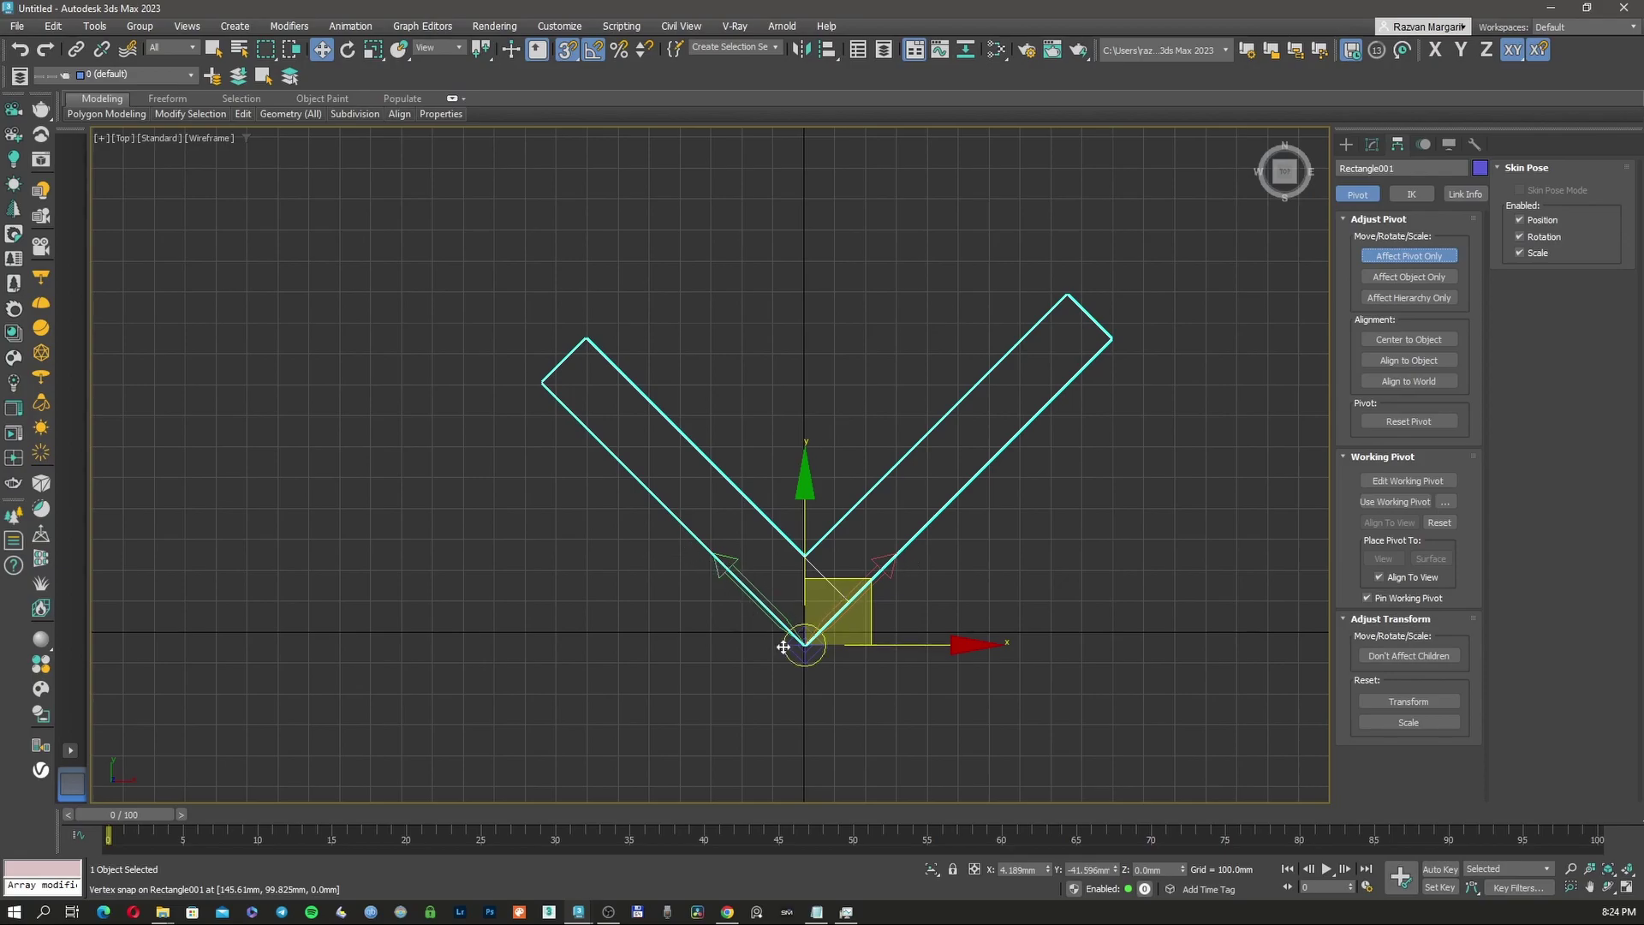
{"action": "right_click", "coordinate": [798, 607]}
{"action": "left_click", "coordinate": [853, 619]}
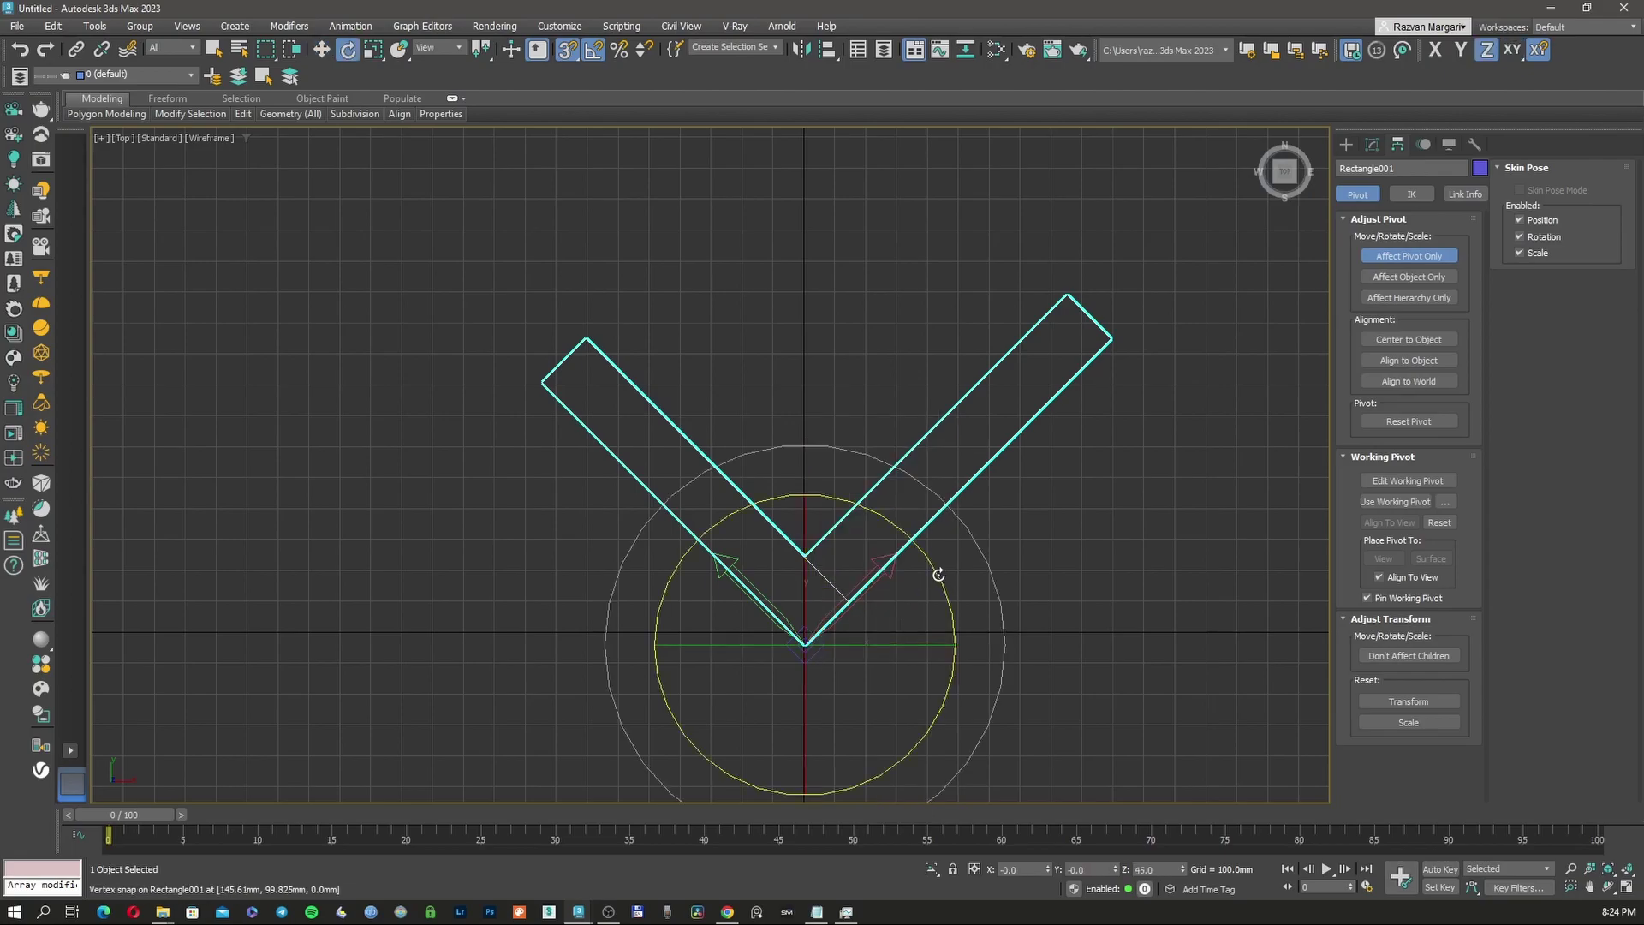
{"action": "left_click_drag", "start_coordinate": [939, 574], "coordinate": [905, 598]}
{"action": "scroll", "coordinate": [905, 599], "scroll_direction": "down", "scroll_amount": 2}
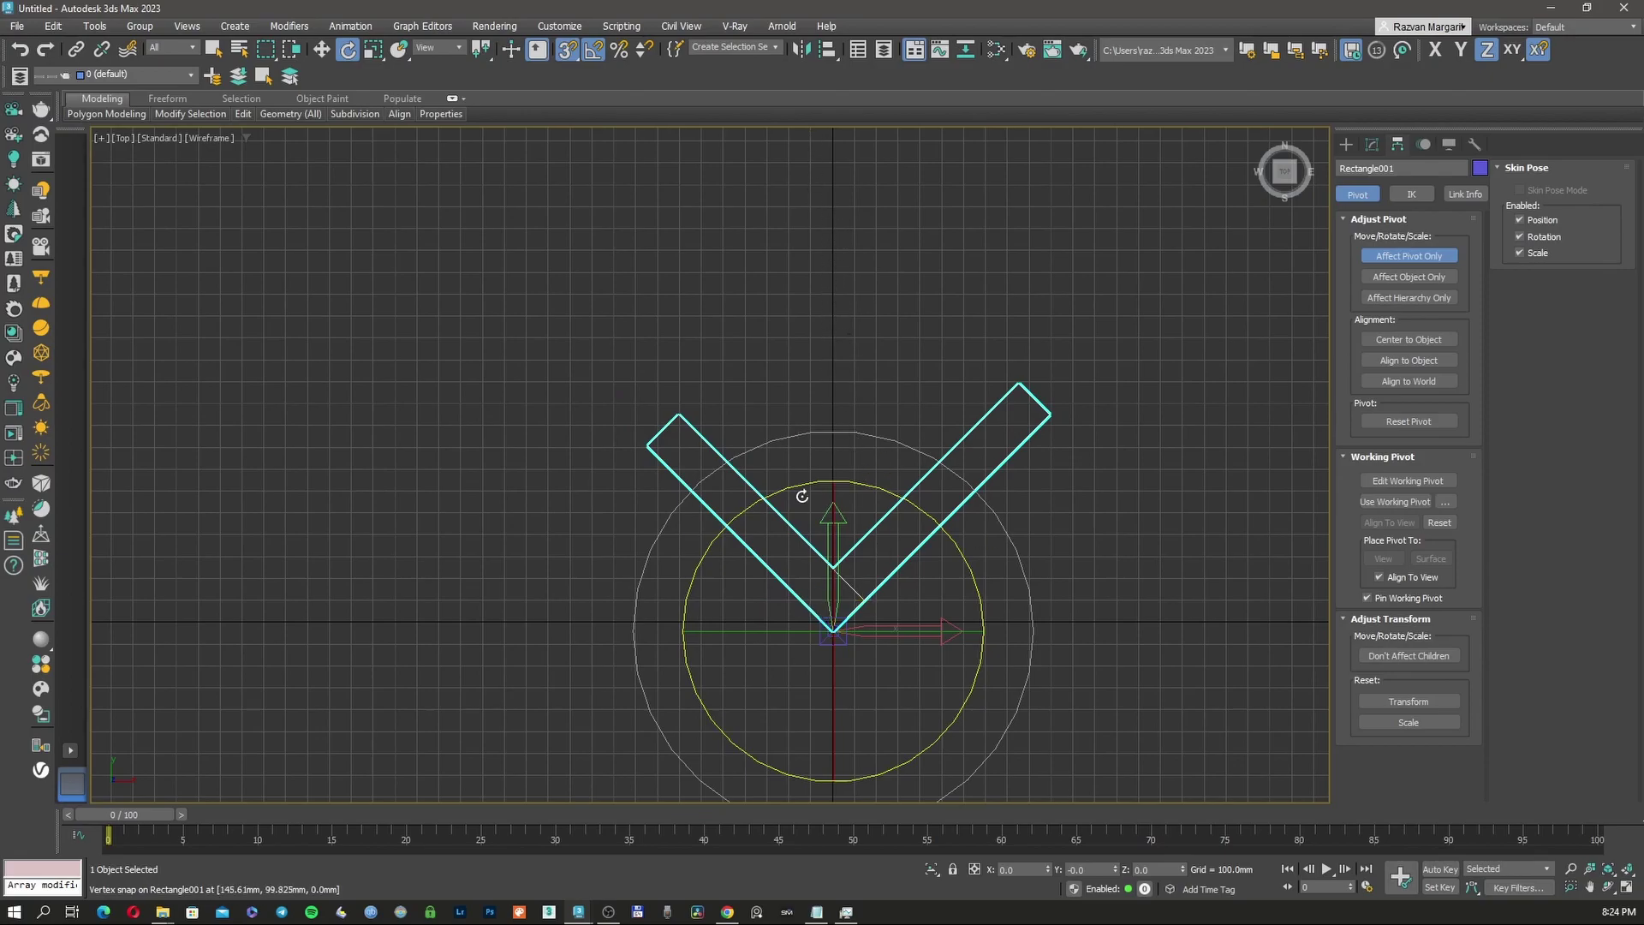
{"action": "right_click", "coordinate": [861, 515]}
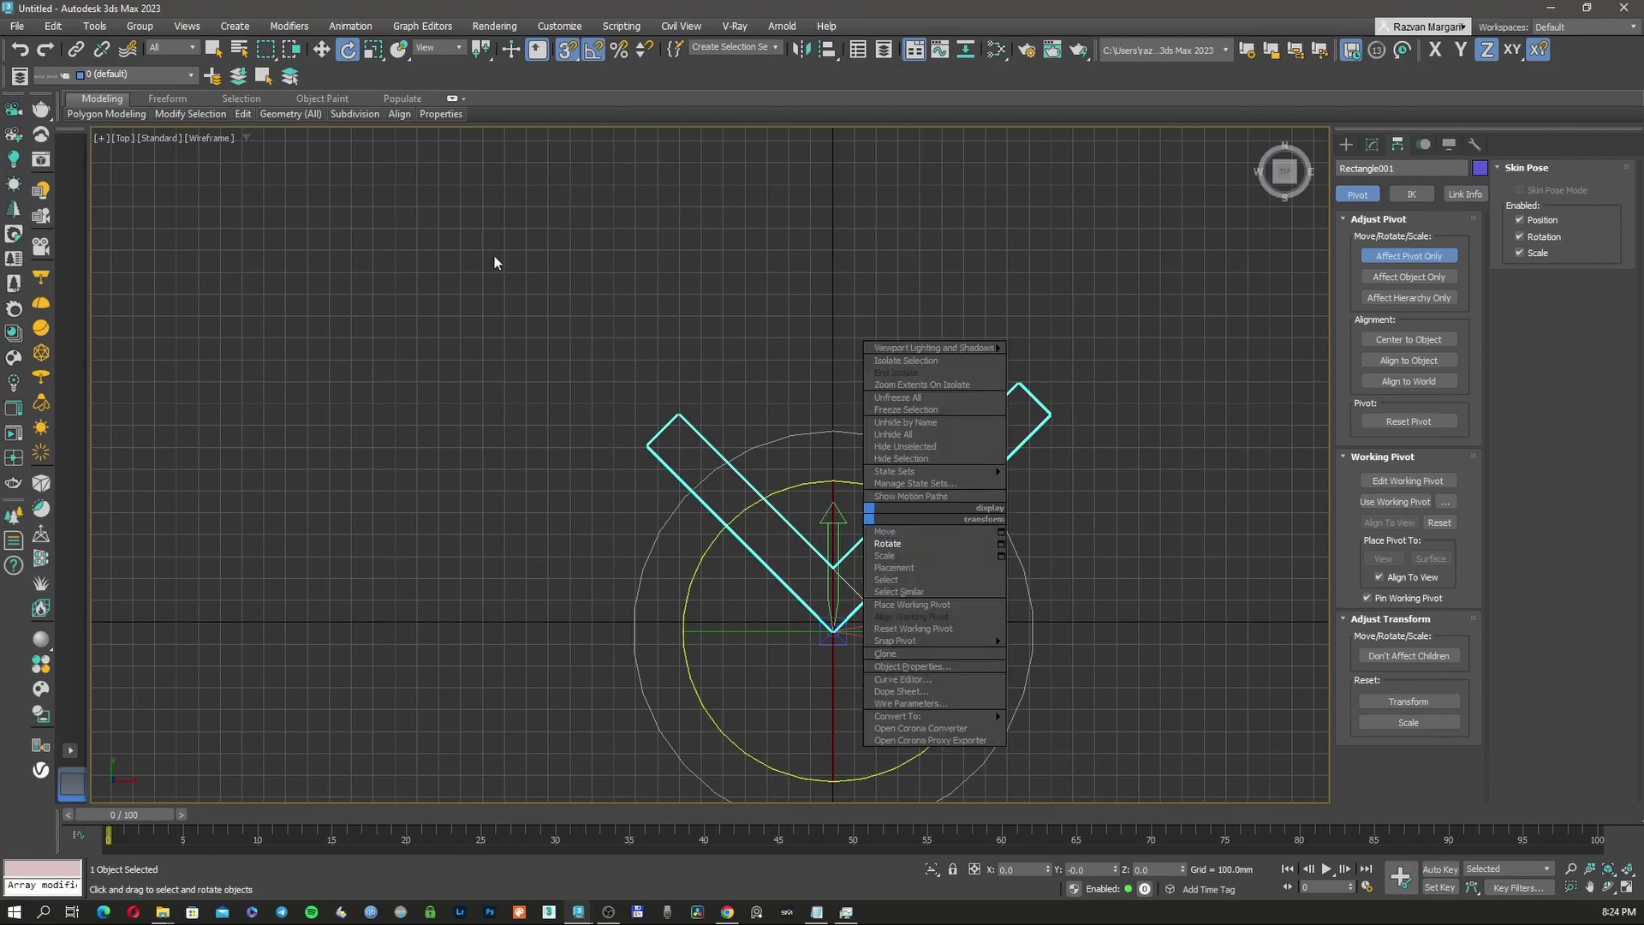
{"action": "left_click", "coordinate": [833, 401]}
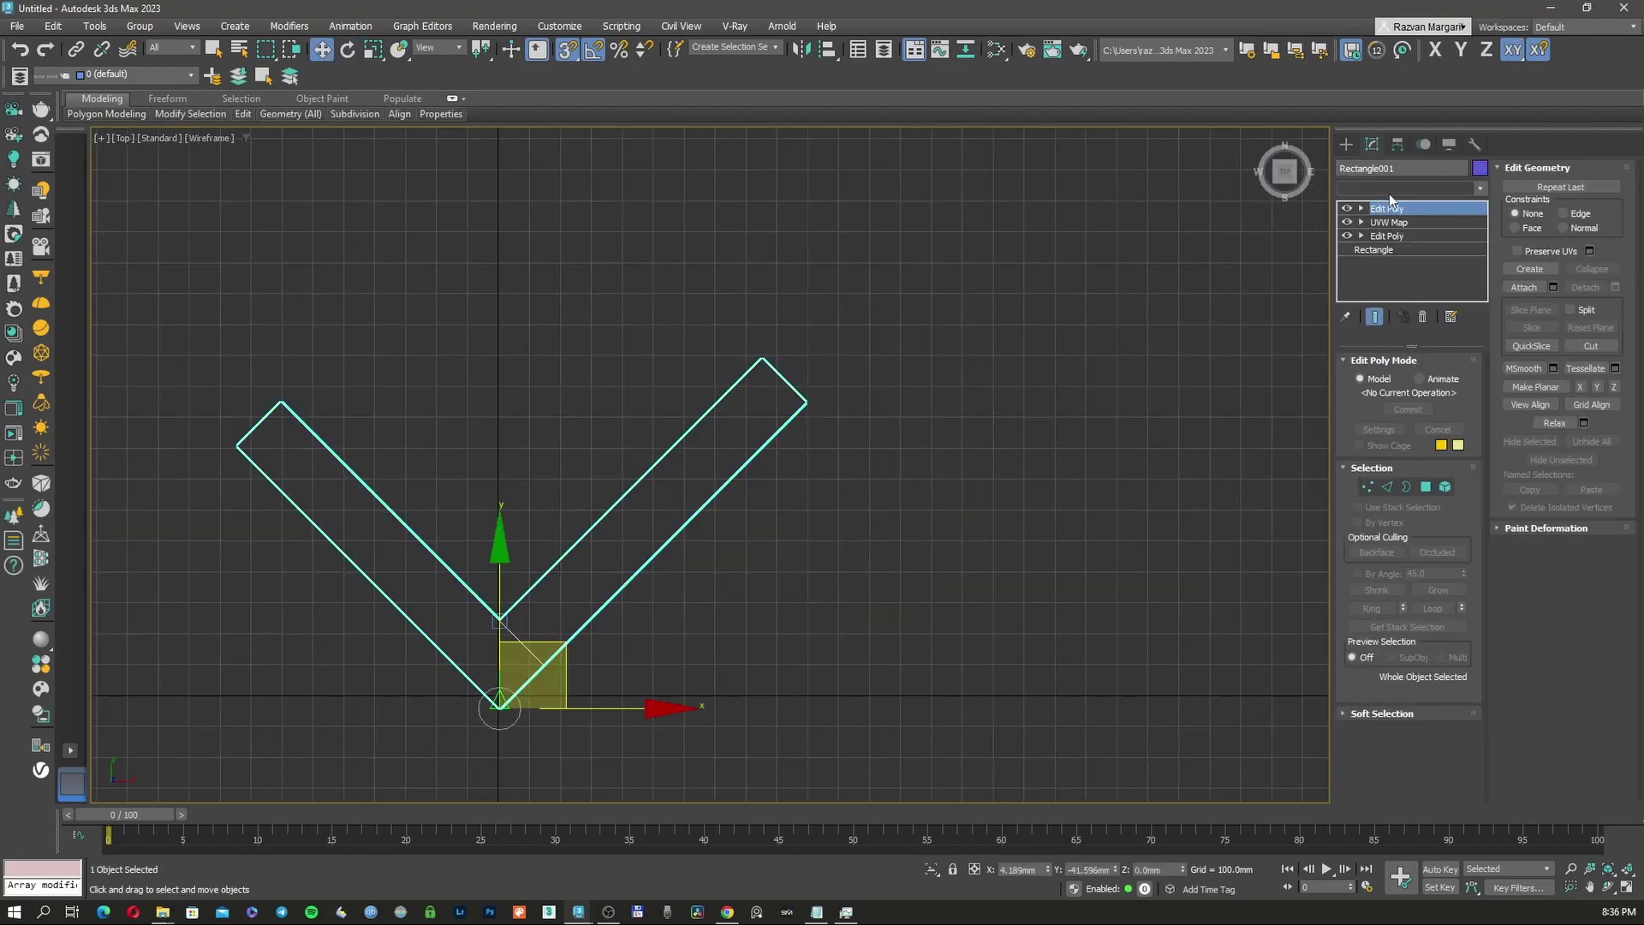
Step: Add an Array modifier to the V with Grid distribution, Relative Offset spacing and Center enabled
{"action": "left_click", "coordinate": [1389, 189]}
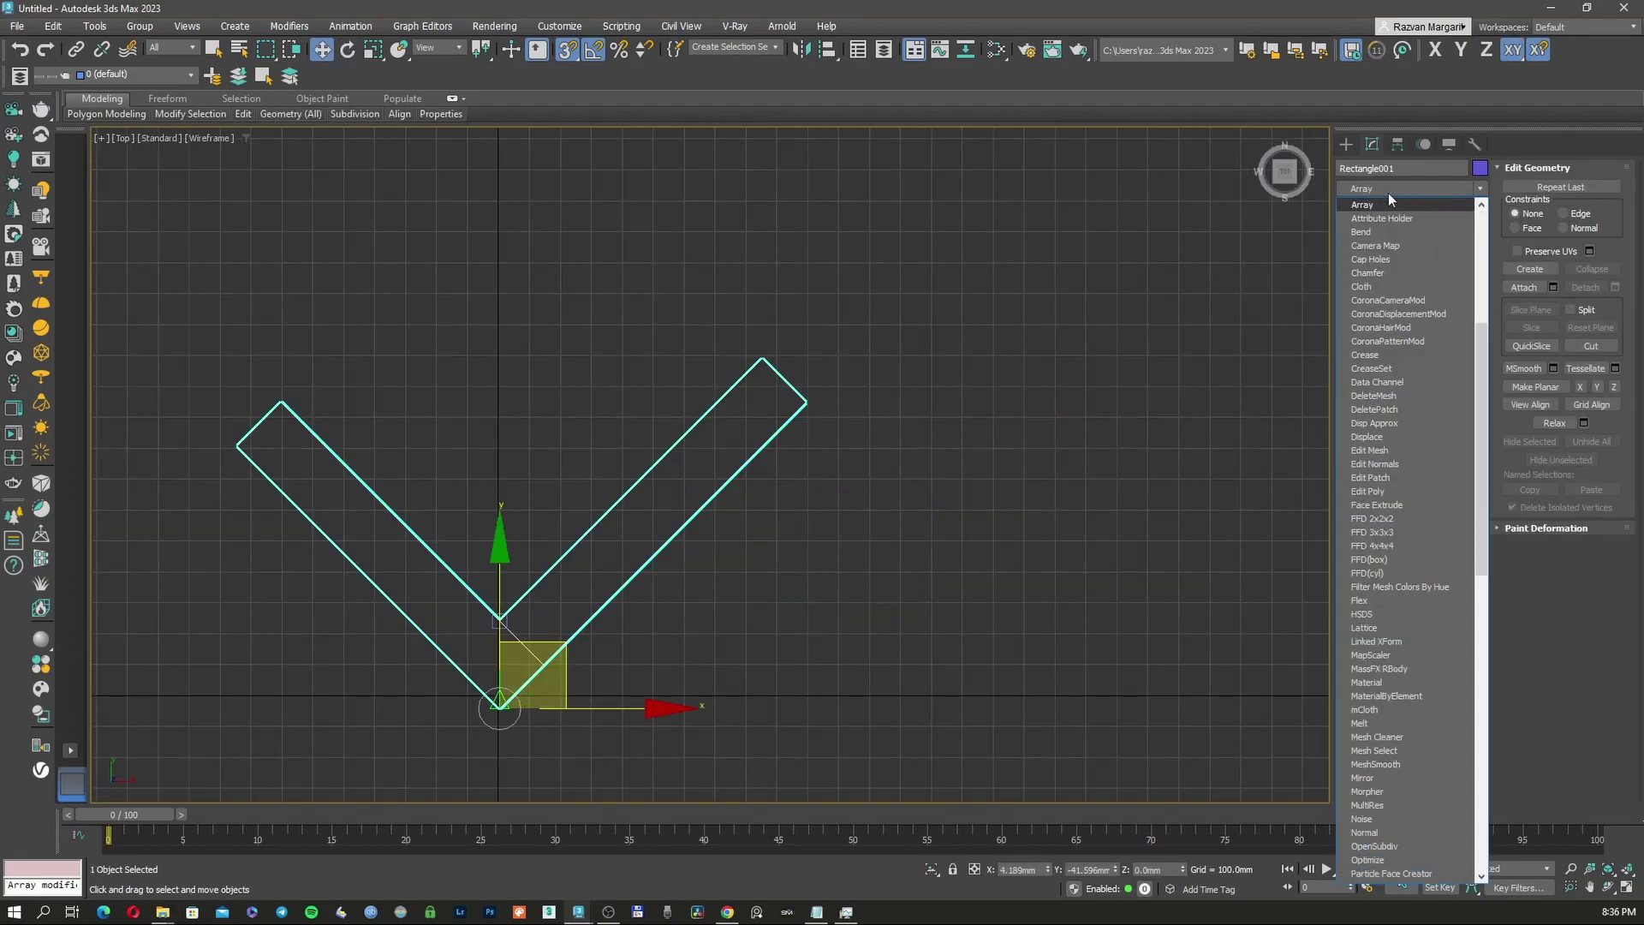
{"action": "left_click", "coordinate": [1389, 202]}
{"action": "left_click", "coordinate": [1426, 397]}
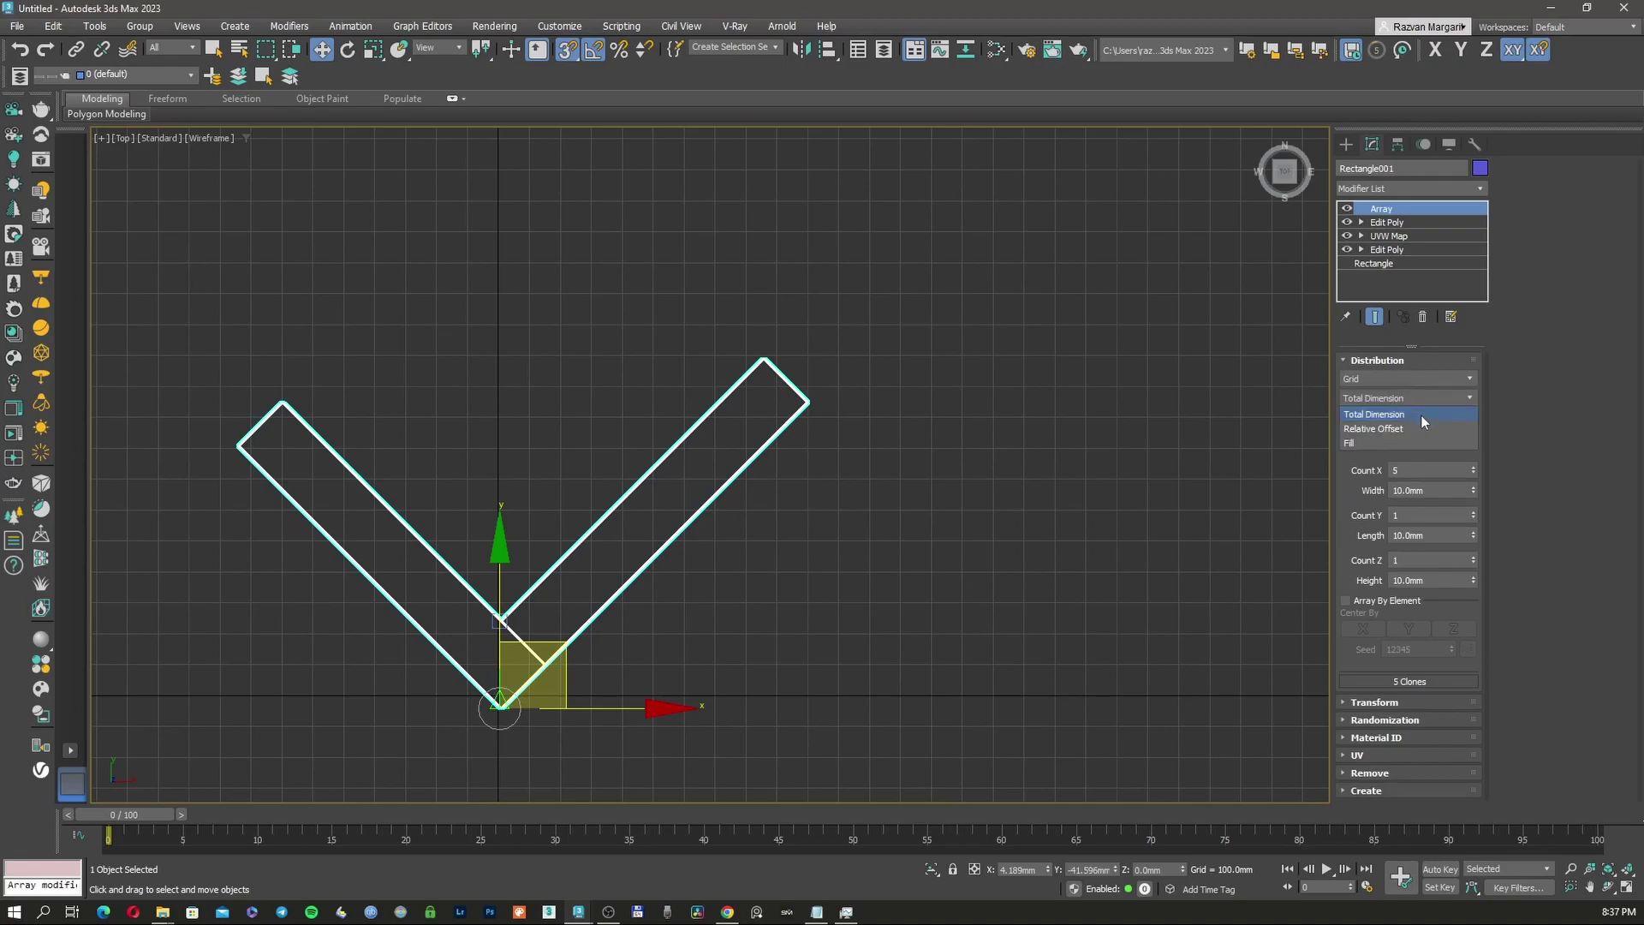
{"action": "left_click", "coordinate": [1421, 427]}
{"action": "left_click", "coordinate": [1345, 446]}
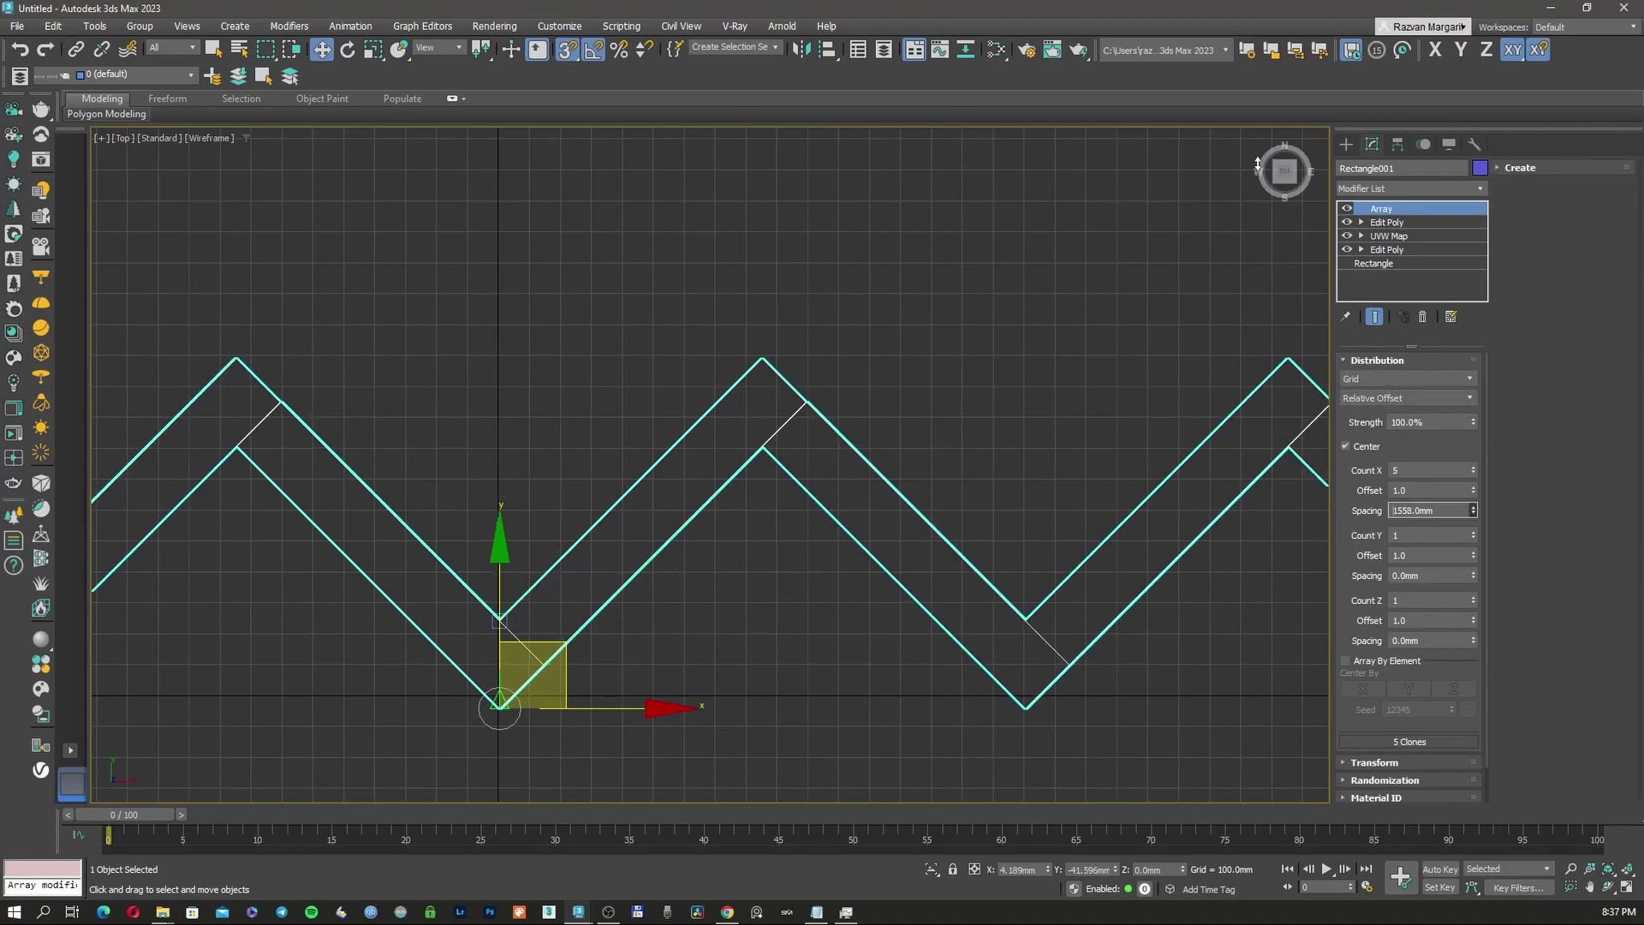
Step: Turn off the Array effect and draw a vertex-snapped rectangle from the left plank's upper inner corner to the right plank's top corner to measure its width
{"action": "left_click", "coordinate": [1346, 208]}
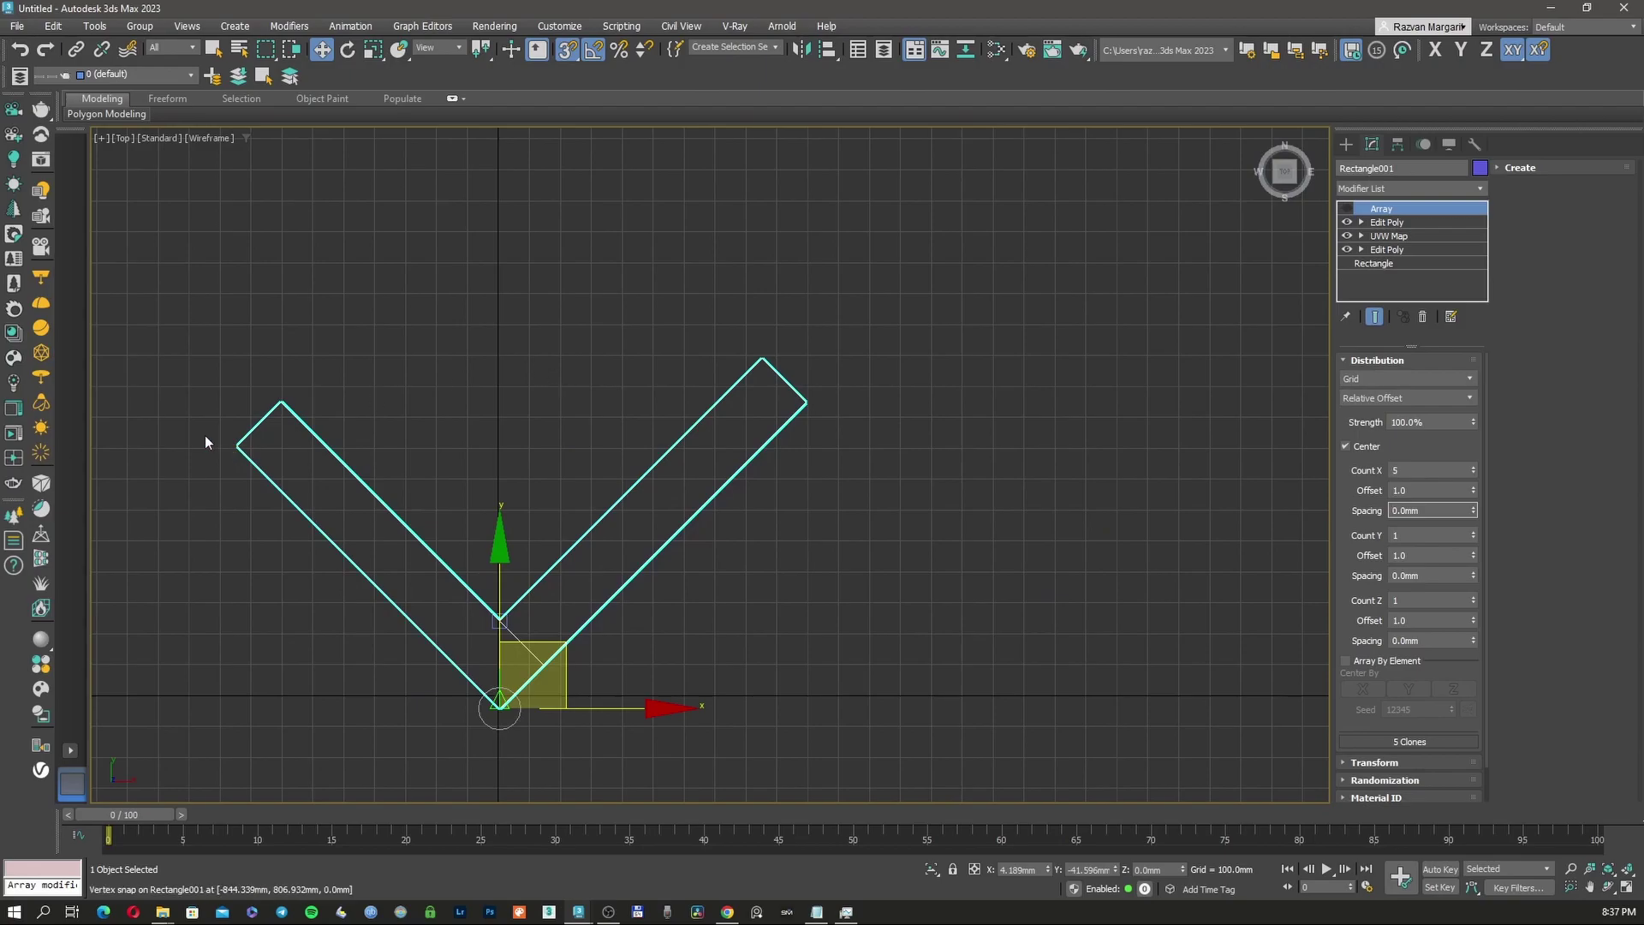
{"action": "left_click", "coordinate": [1346, 144]}
{"action": "left_click", "coordinate": [1429, 272]}
{"action": "left_click_drag", "start_coordinate": [280, 401], "coordinate": [762, 358]}
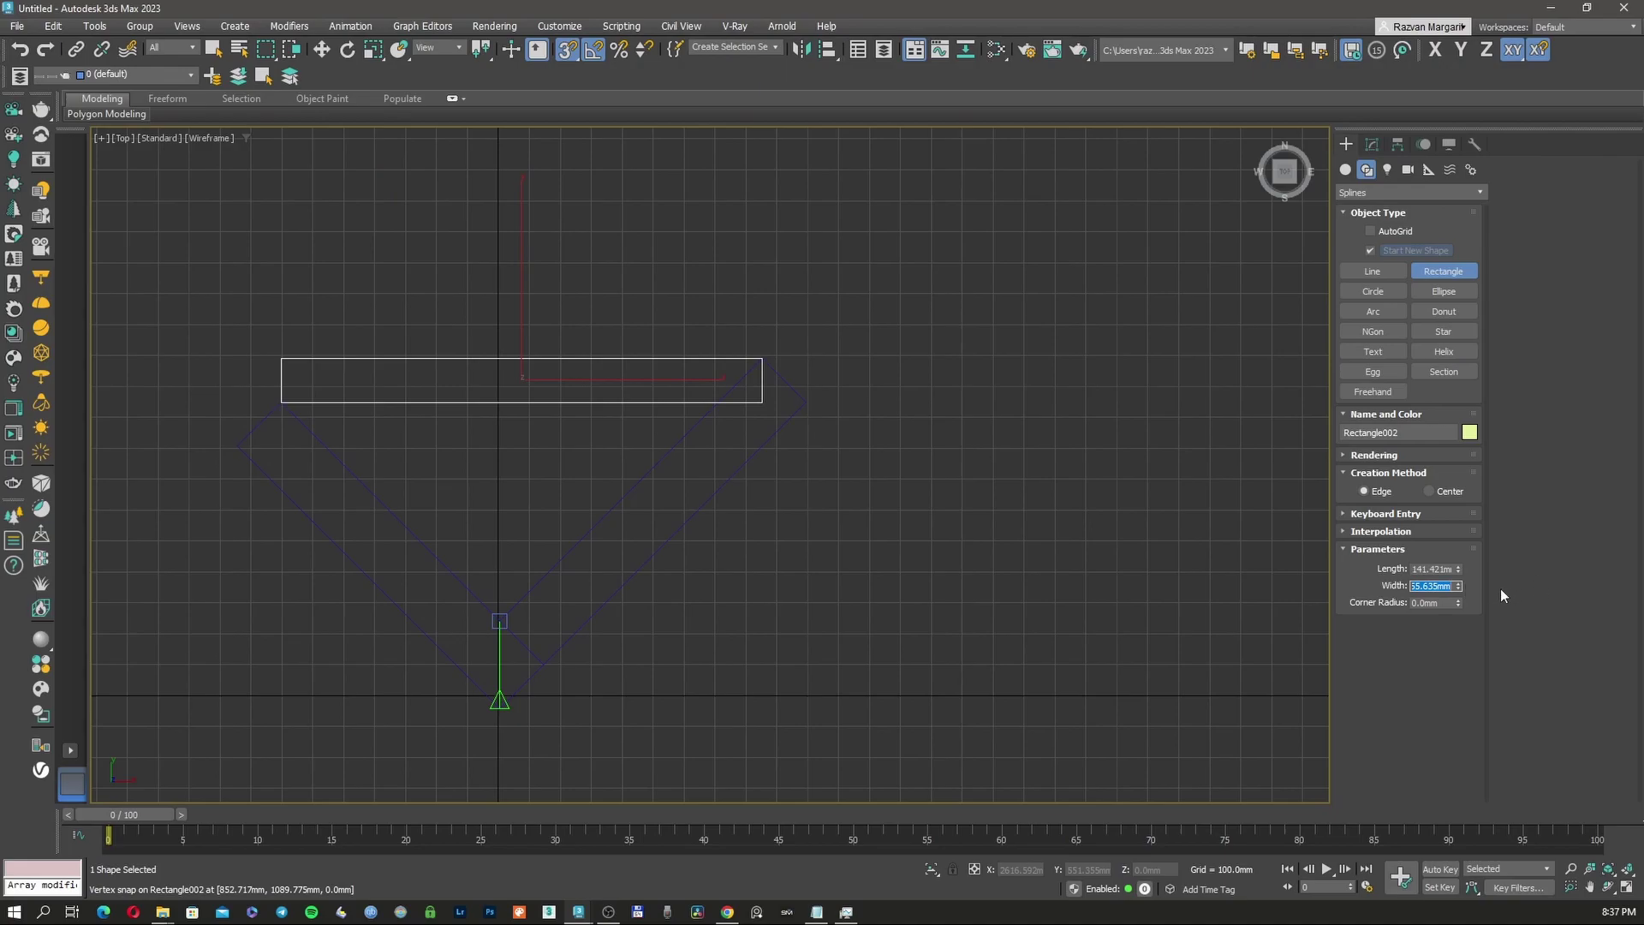
{"action": "key", "text": "w"}
Step: Reselect the V, turn its Array modifier back on, and set the X spacing to 1555.635 mm
{"action": "left_click", "coordinate": [714, 496]}
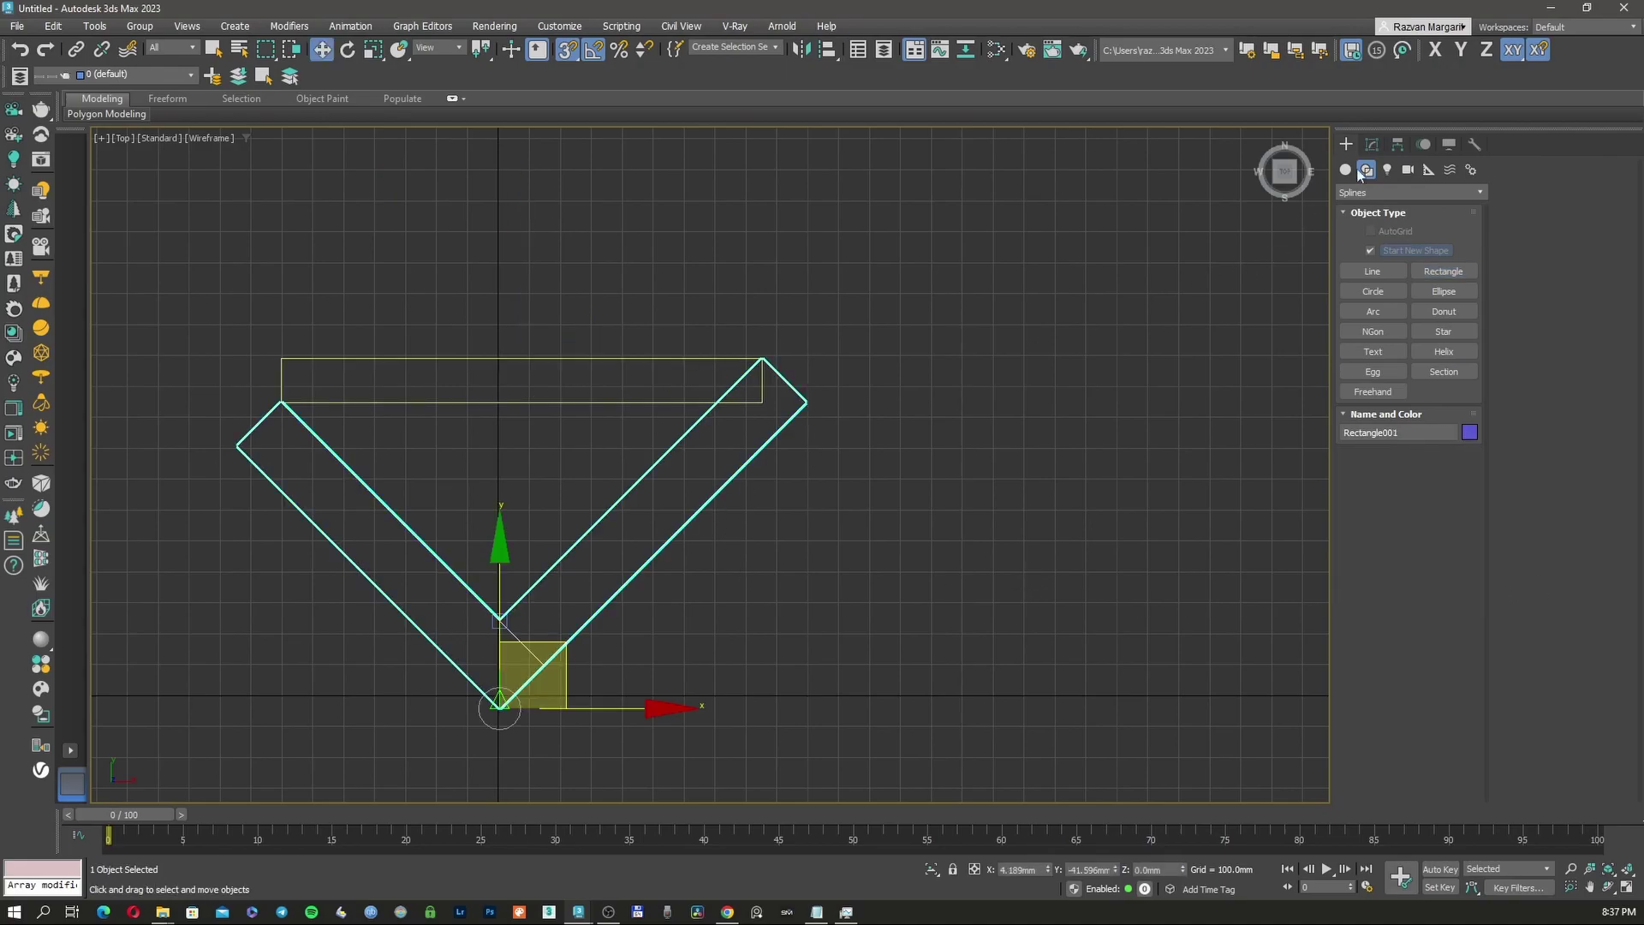
{"action": "left_click", "coordinate": [1372, 144]}
{"action": "left_click", "coordinate": [1346, 209]}
{"action": "double_click", "coordinate": [1438, 511]}
{"action": "type", "text": "1555.635mm"}
{"action": "key", "text": "Return"}
{"action": "scroll", "coordinate": [895, 480], "scroll_direction": "down", "scroll_amount": 3}
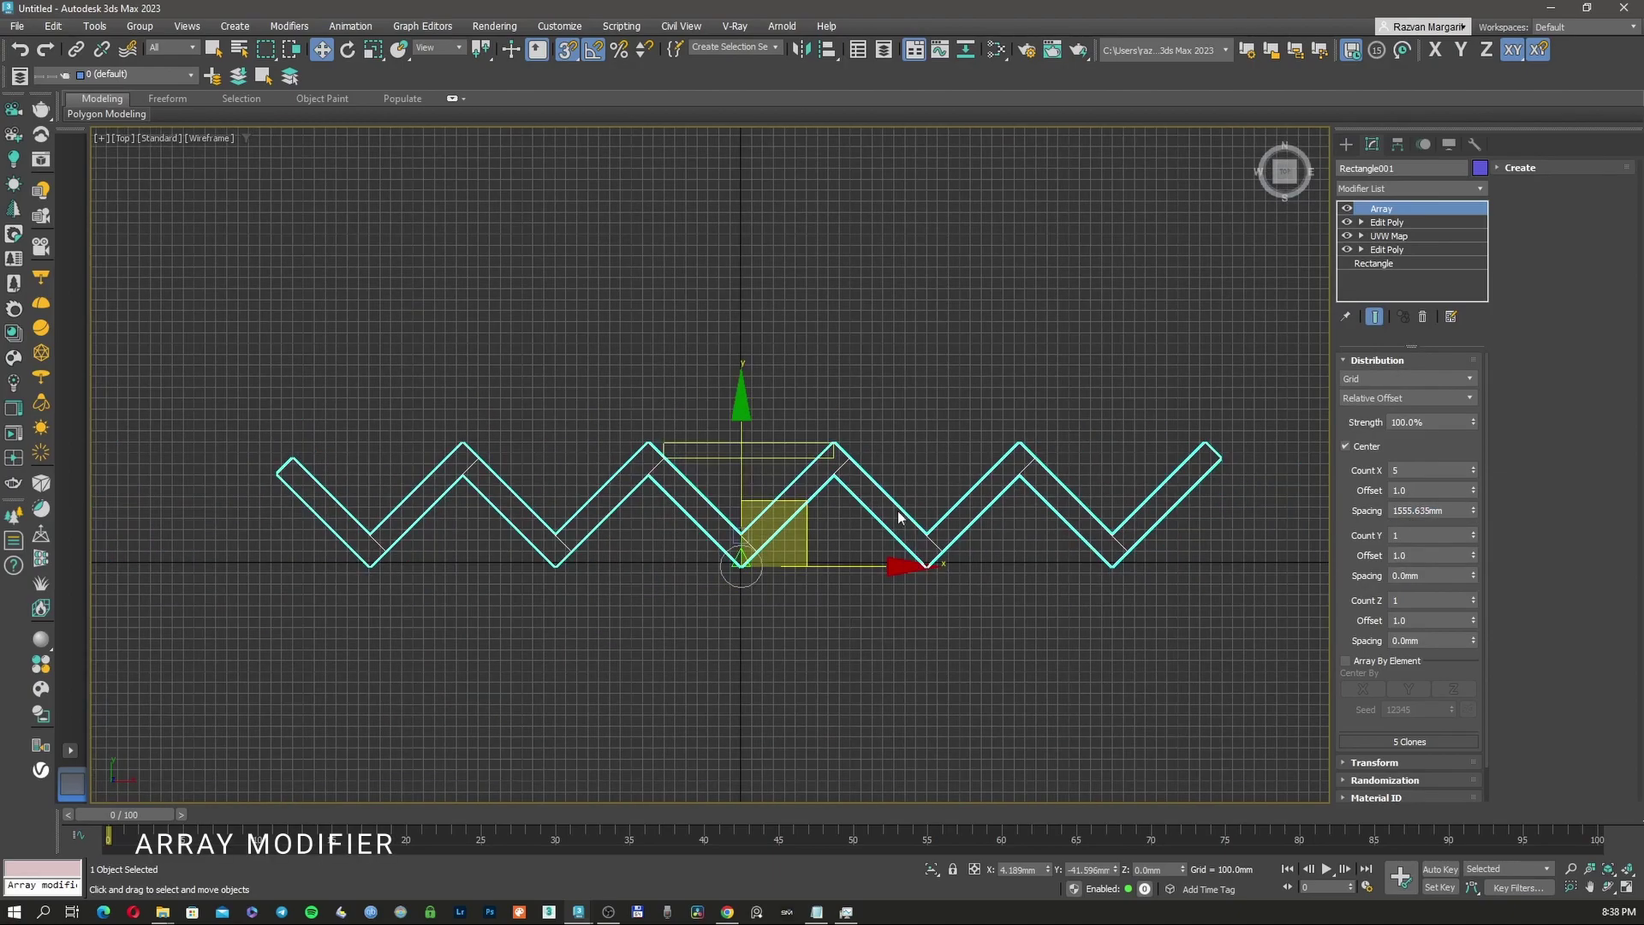
{"action": "scroll", "coordinate": [1041, 508], "scroll_direction": "up", "scroll_amount": 1}
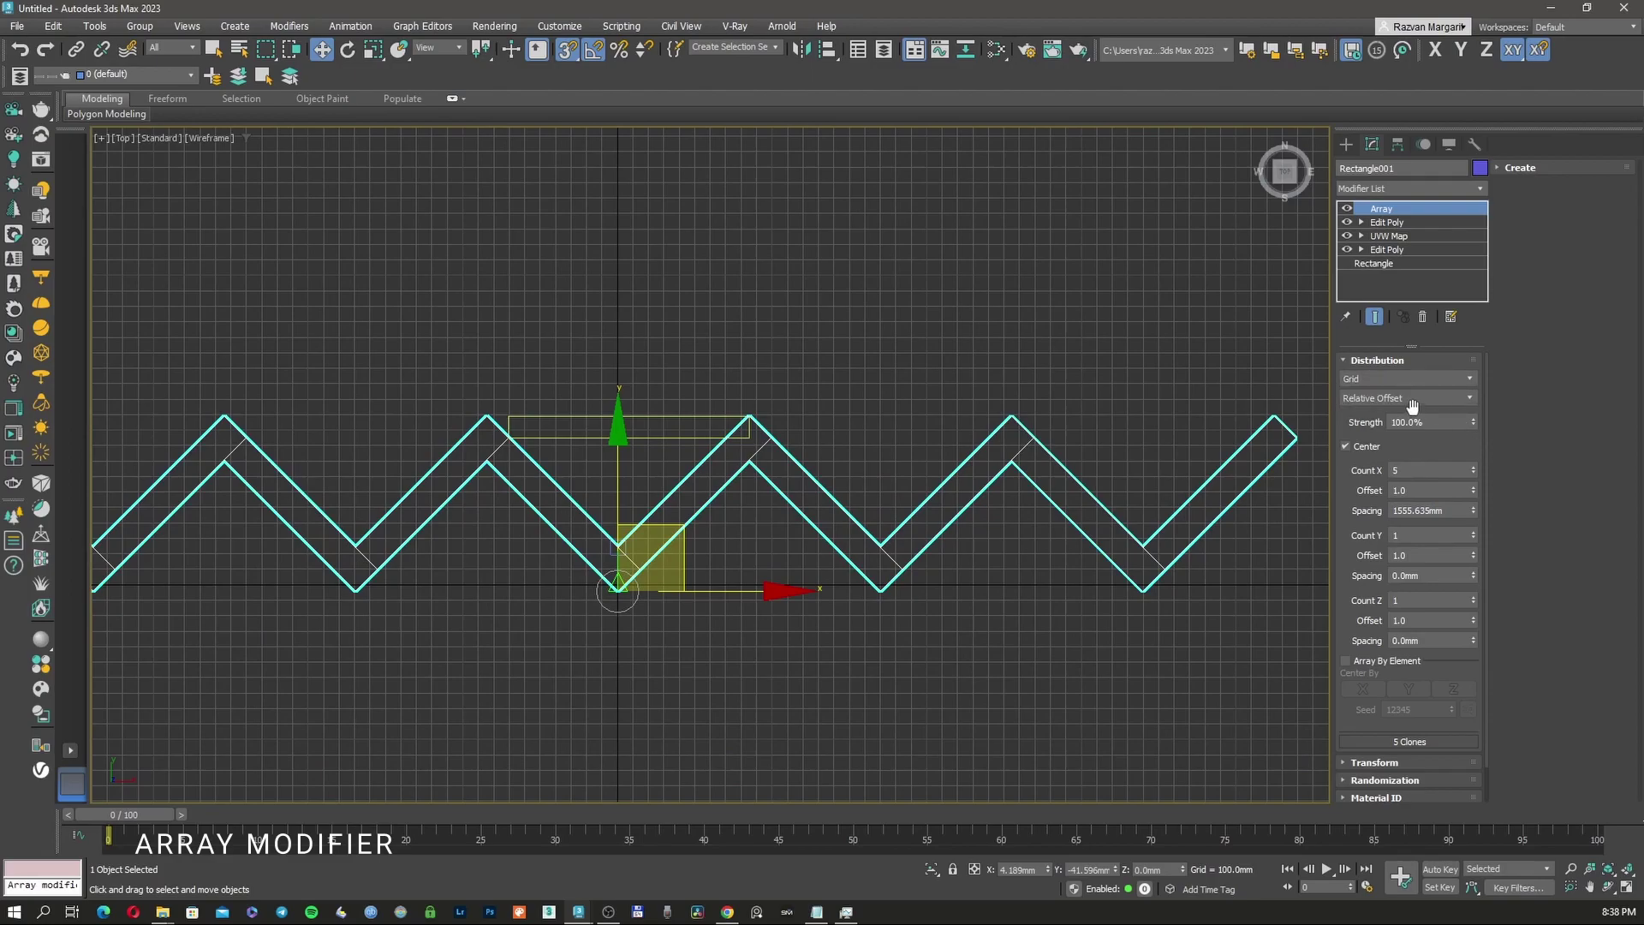
Step: Raise the Array's X count to 22 and turn off Center so the row extends from the first V
{"action": "left_click", "coordinate": [1473, 467]}
{"action": "scroll", "coordinate": [936, 523], "scroll_direction": "down", "scroll_amount": 8}
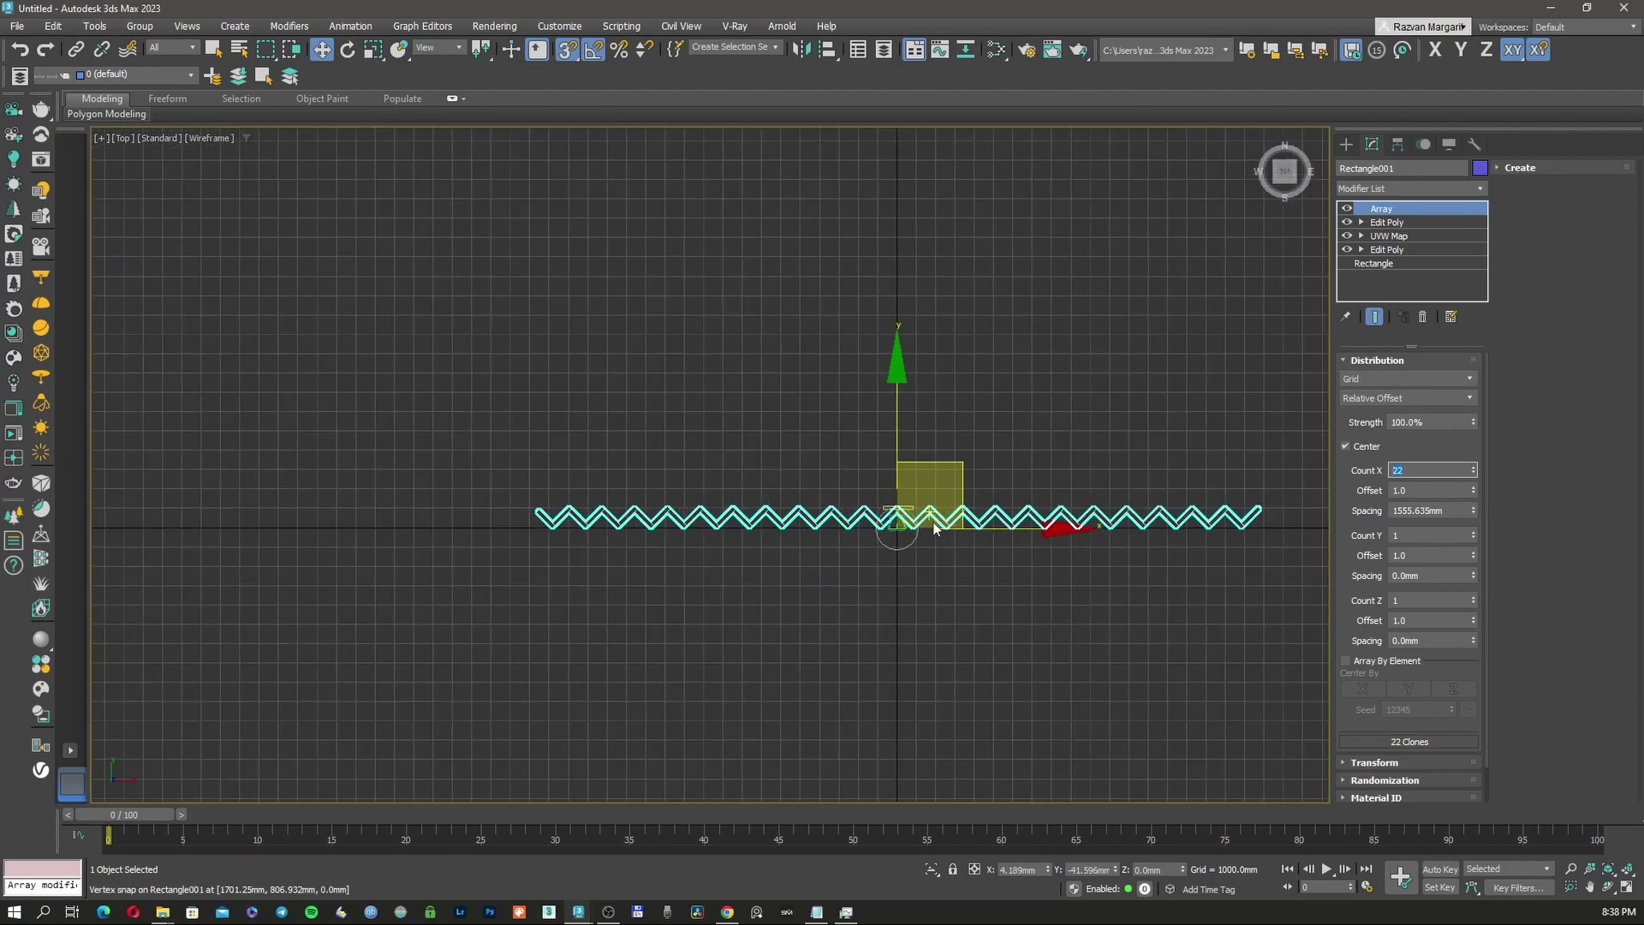
{"action": "scroll", "coordinate": [1053, 524], "scroll_direction": "up", "scroll_amount": 2}
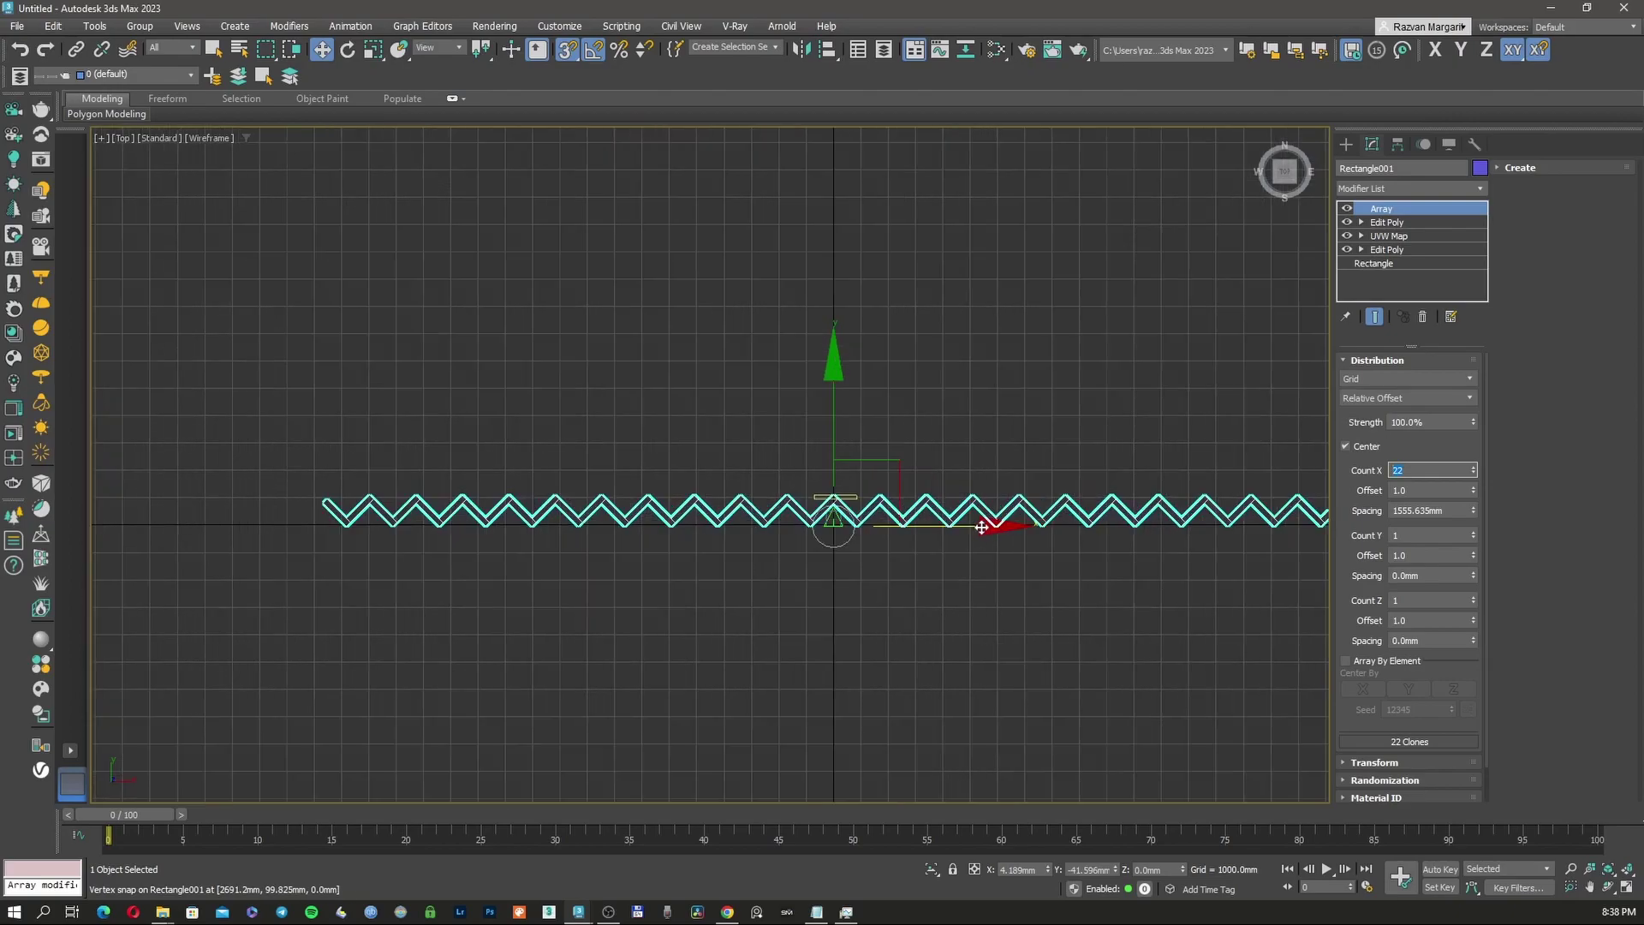
{"action": "left_click", "coordinate": [1347, 446]}
Step: Examine the zigzag plank row along its length, checking the joints between neighbouring V pairs
{"action": "middle_click_drag", "start_coordinate": [928, 544], "coordinate": [652, 562]}
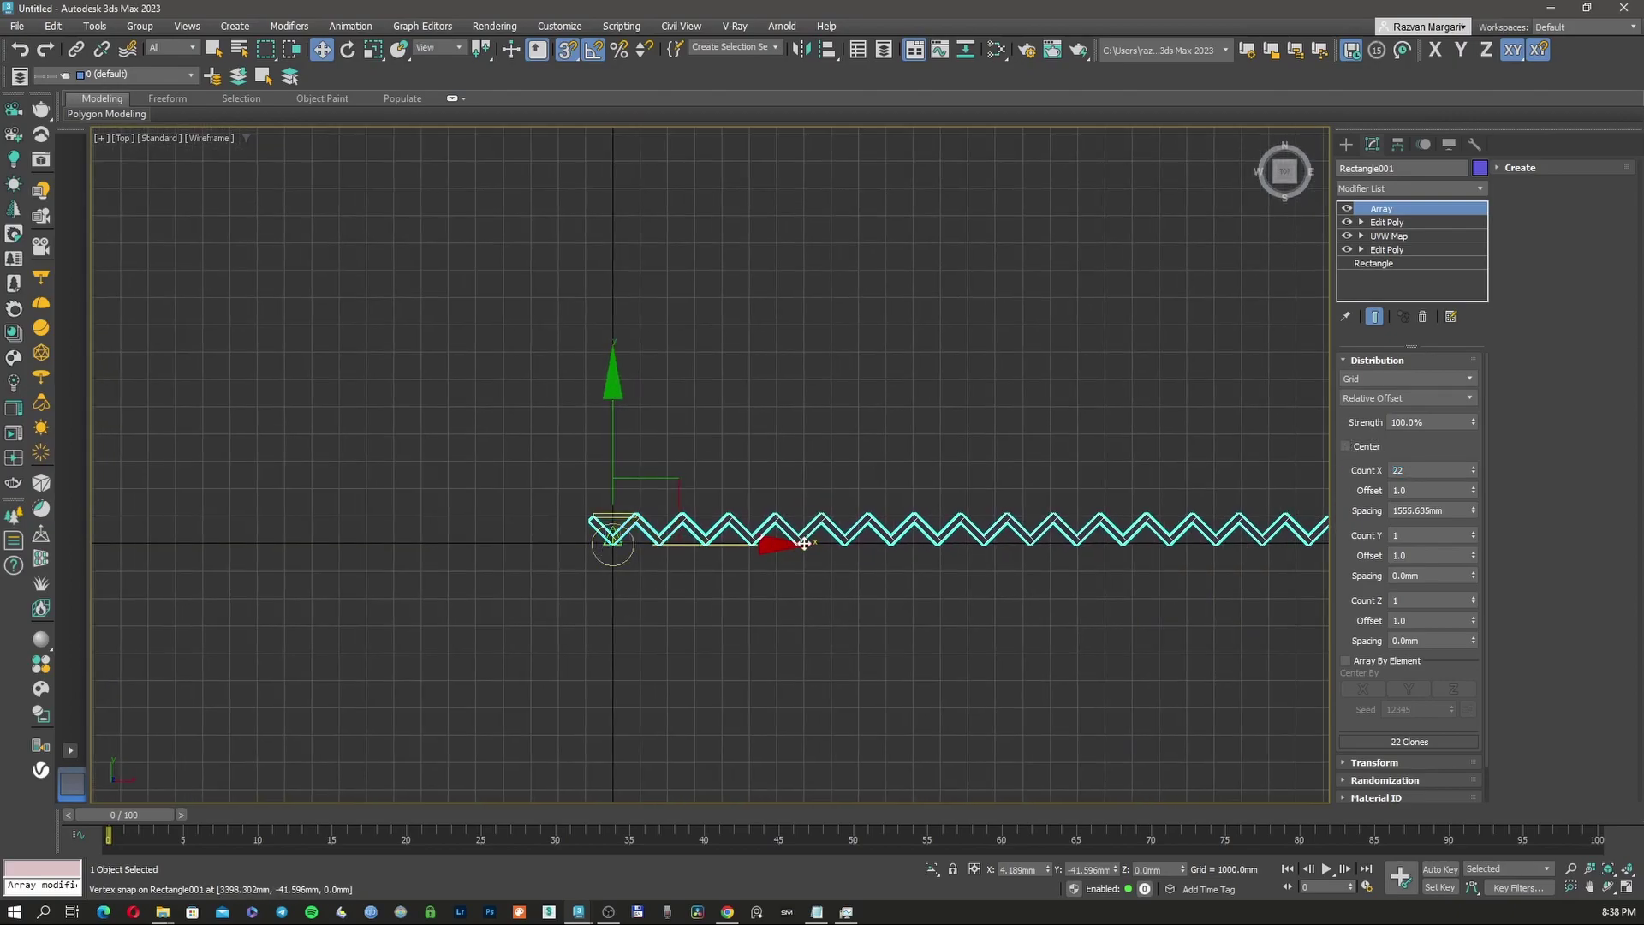
{"action": "middle_click_drag", "start_coordinate": [925, 544], "coordinate": [506, 568]}
{"action": "scroll", "coordinate": [506, 569], "scroll_direction": "down", "scroll_amount": 2}
{"action": "middle_click_drag", "start_coordinate": [699, 582], "coordinate": [588, 594]}
{"action": "scroll", "coordinate": [588, 594], "scroll_direction": "up", "scroll_amount": 1}
{"action": "middle_click_drag", "start_coordinate": [1110, 496], "coordinate": [610, 557]}
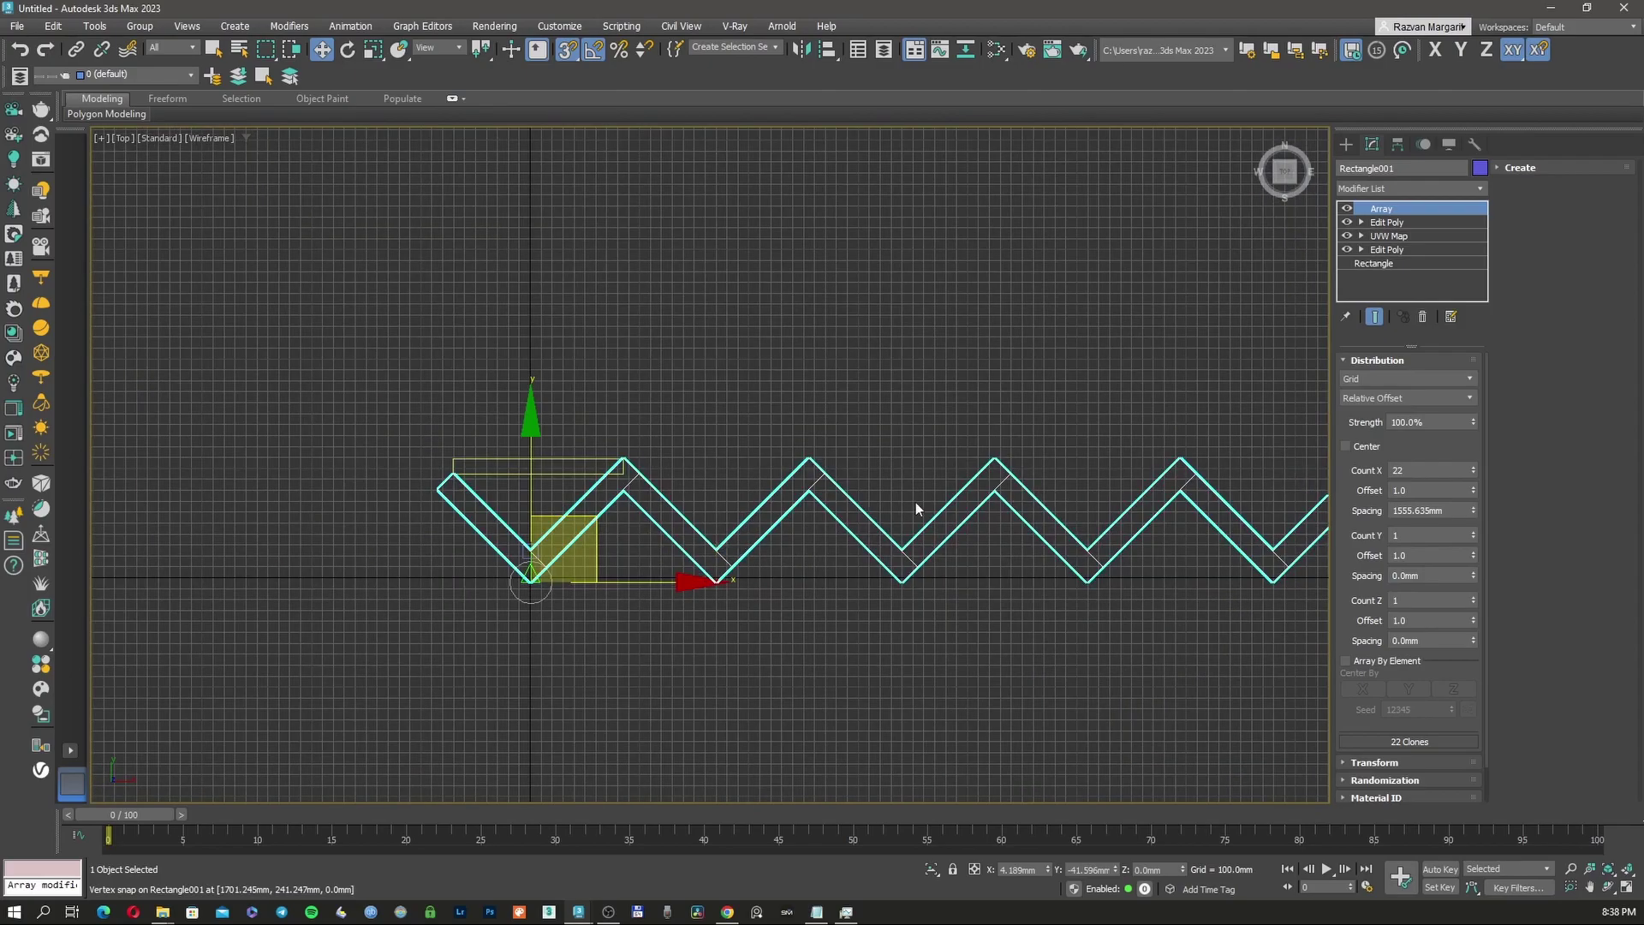
{"action": "scroll", "coordinate": [618, 554], "scroll_direction": "down", "scroll_amount": 3}
{"action": "scroll", "coordinate": [693, 560], "scroll_direction": "up", "scroll_amount": 1}
{"action": "middle_click_drag", "start_coordinate": [778, 555], "coordinate": [671, 556]}
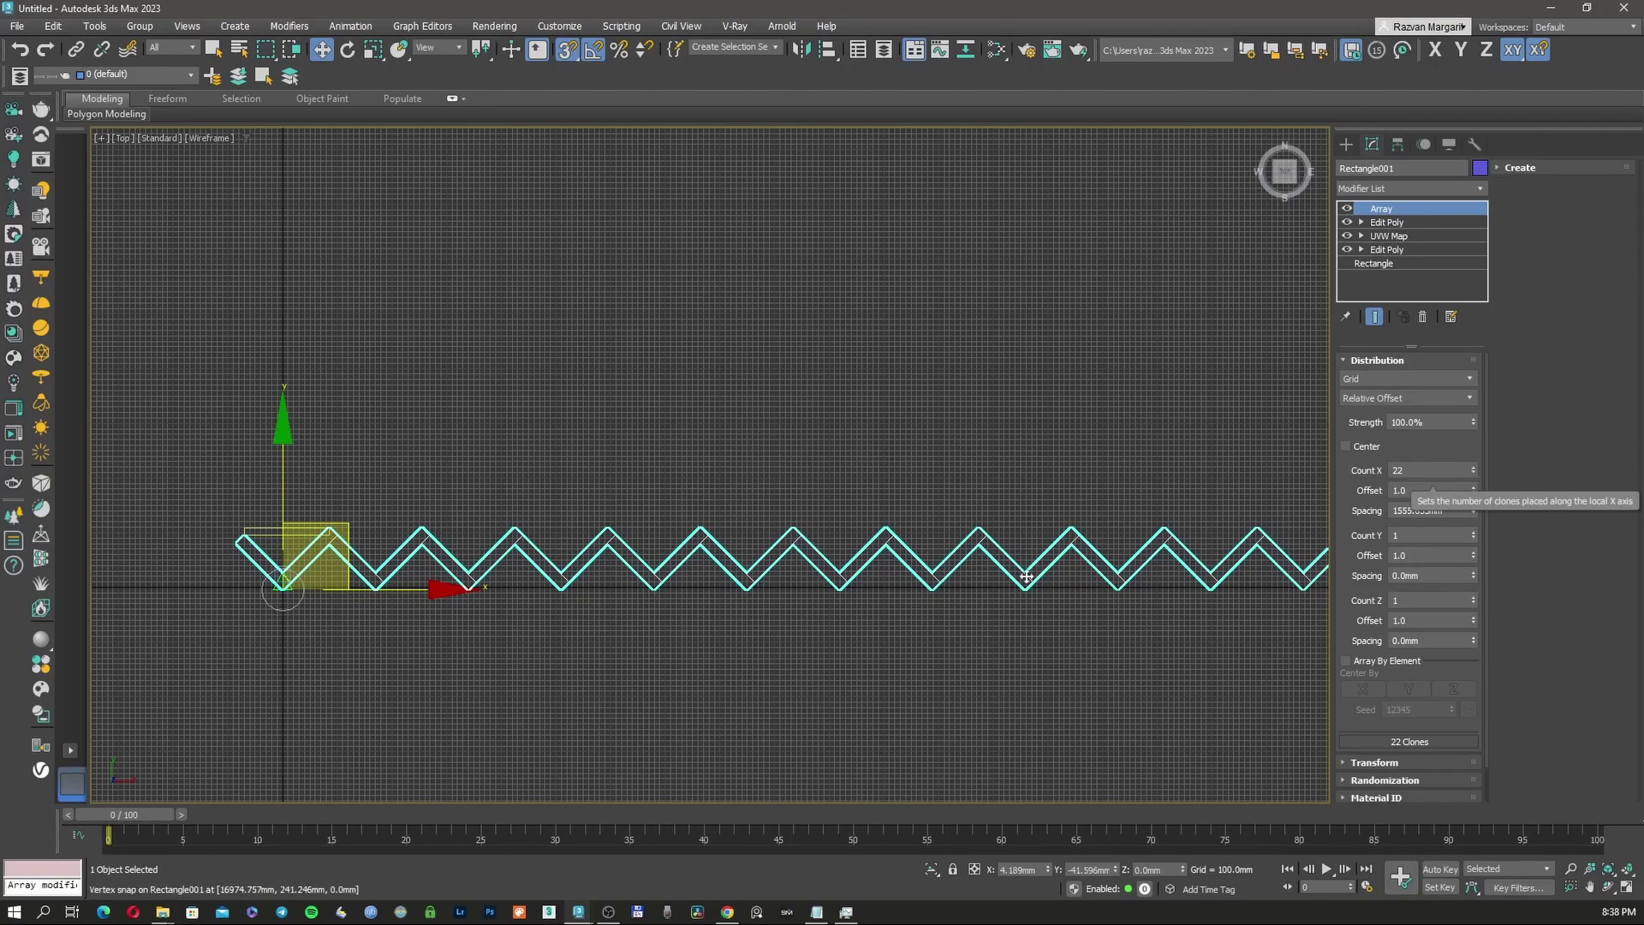
{"action": "scroll", "coordinate": [763, 557], "scroll_direction": "down", "scroll_amount": 4}
{"action": "scroll", "coordinate": [853, 558], "scroll_direction": "down", "scroll_amount": 2}
{"action": "middle_click_drag", "start_coordinate": [853, 559], "coordinate": [807, 571]}
{"action": "scroll", "coordinate": [806, 571], "scroll_direction": "up", "scroll_amount": 2}
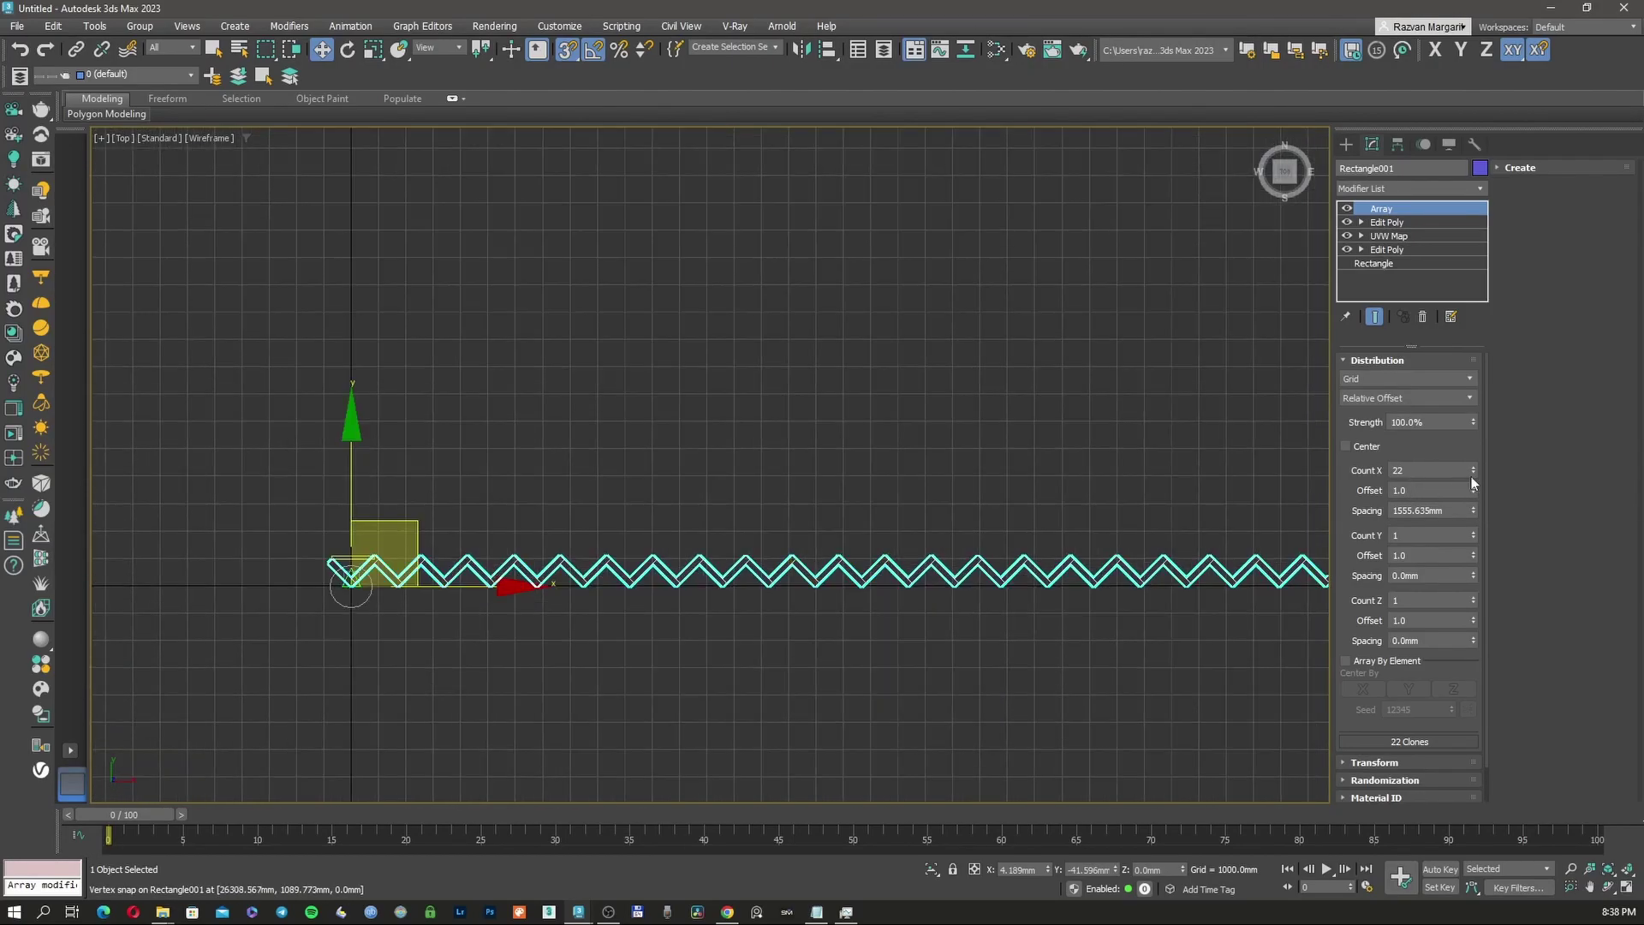
Step: Reduce the Array's X count to 12 and clear the selection
{"action": "left_click_drag", "start_coordinate": [1477, 471], "coordinate": [1473, 469]}
{"action": "left_click", "coordinate": [1472, 471]}
{"action": "left_click", "coordinate": [1472, 472]}
{"action": "left_click", "coordinate": [1473, 472]}
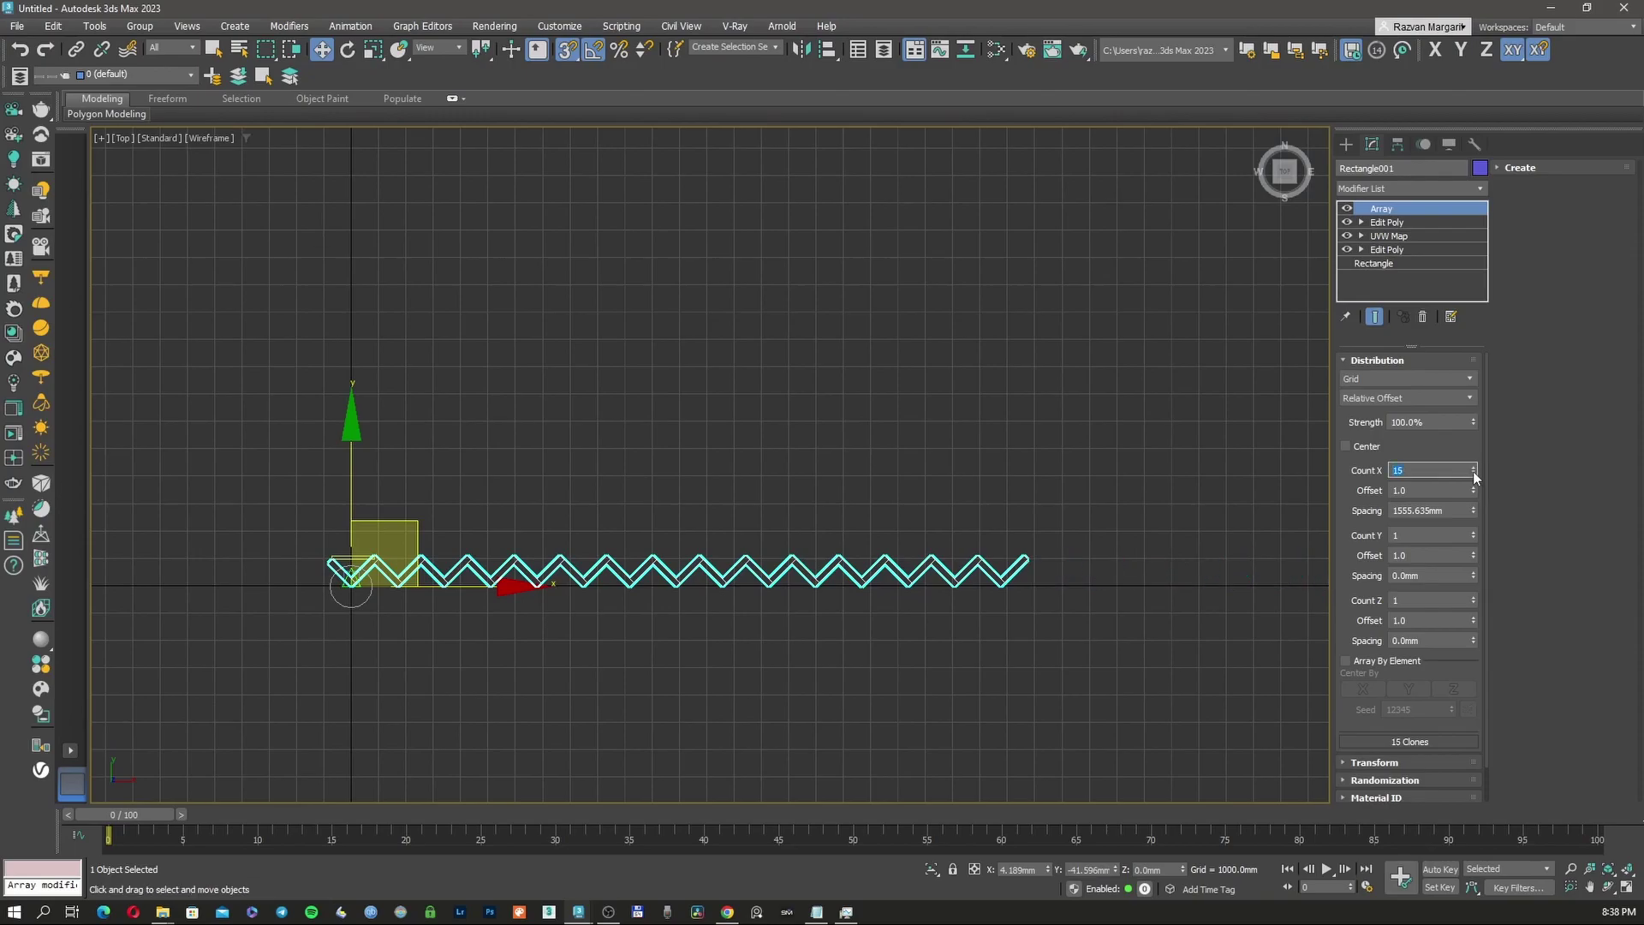
{"action": "middle_click_drag", "start_coordinate": [578, 531], "coordinate": [587, 532]}
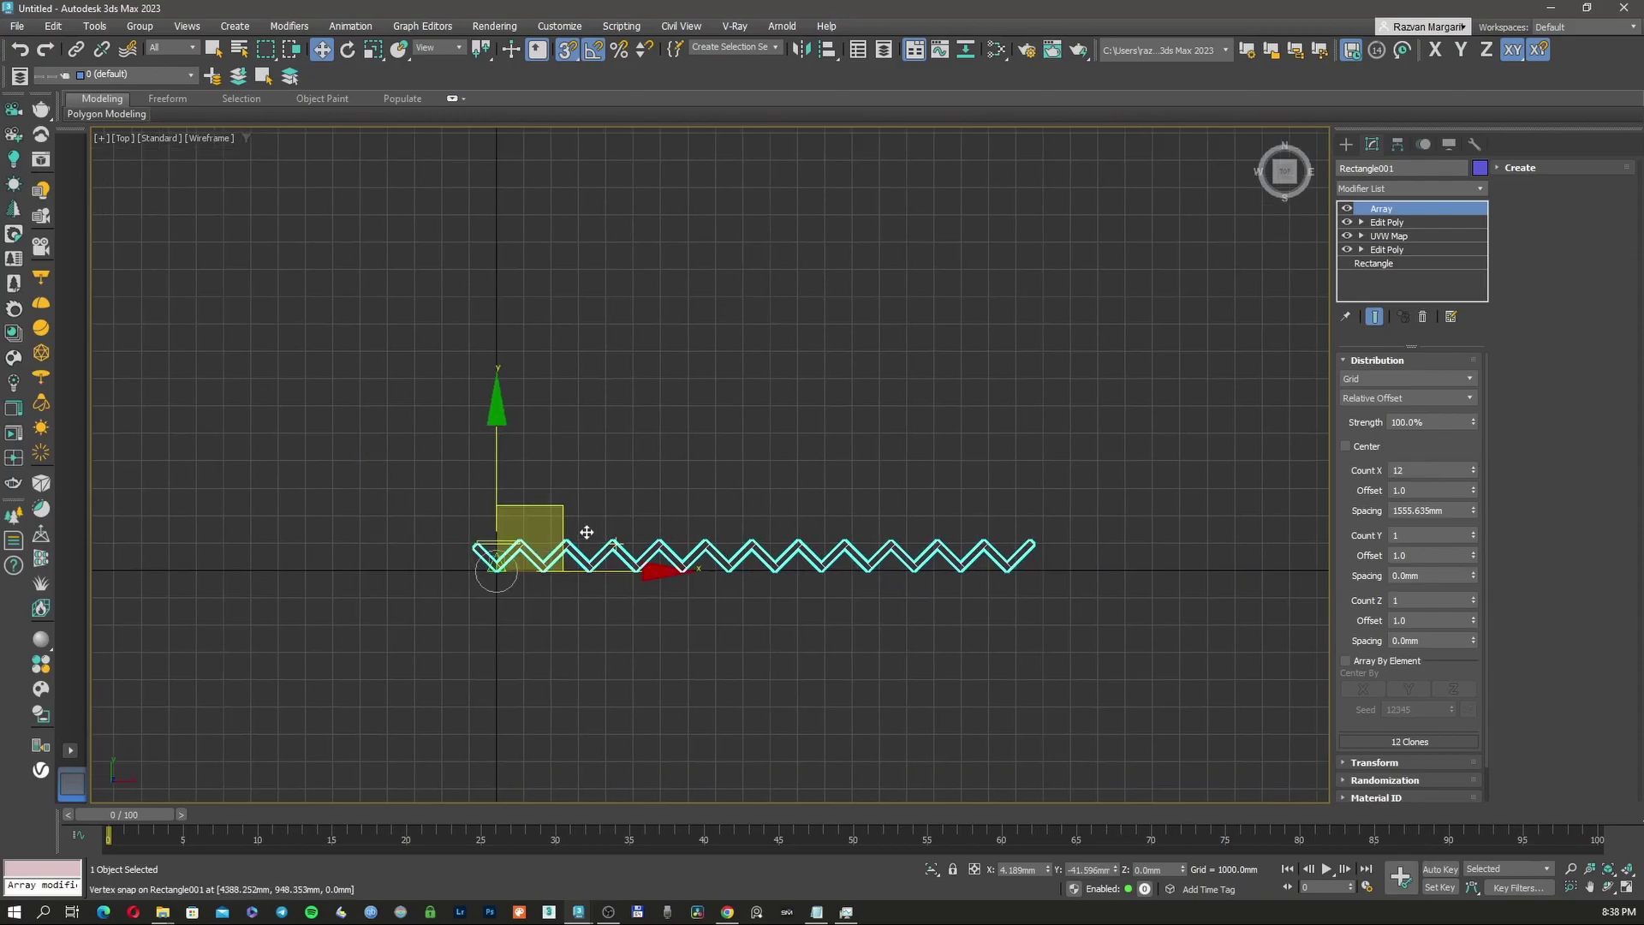
{"action": "left_click", "coordinate": [587, 532]}
{"action": "scroll", "coordinate": [563, 550], "scroll_direction": "up", "scroll_amount": 2}
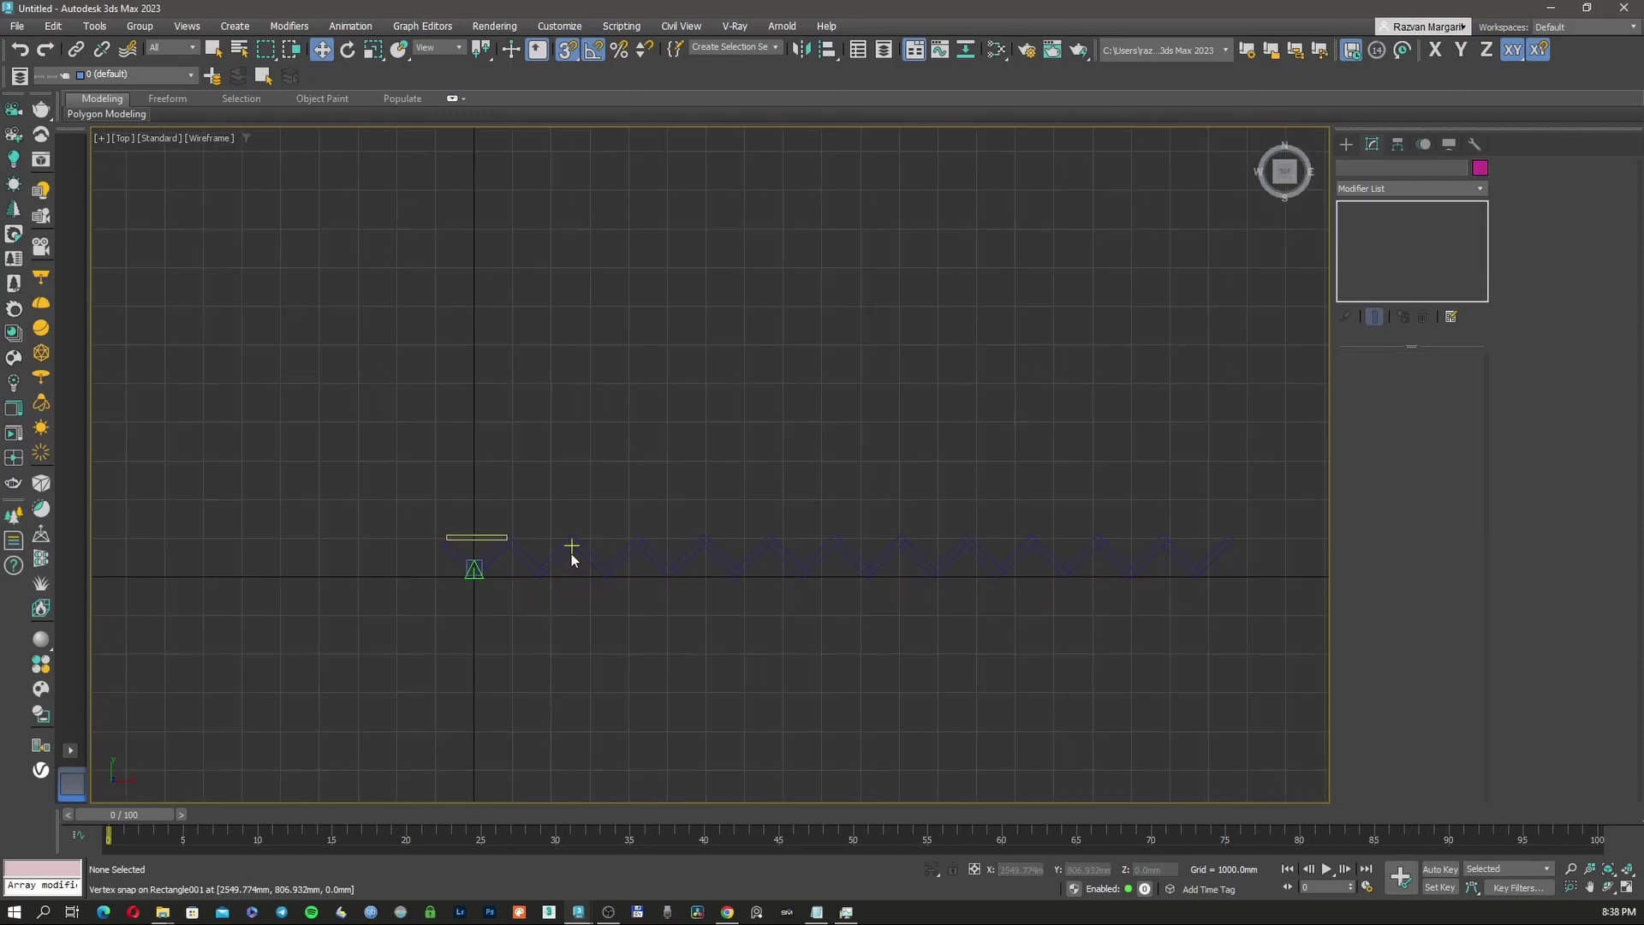
Step: Reselect the plank row and set the Array's Y count to 2 to add a second row
{"action": "left_click", "coordinate": [572, 554]}
{"action": "scroll", "coordinate": [508, 585], "scroll_direction": "up", "scroll_amount": 1}
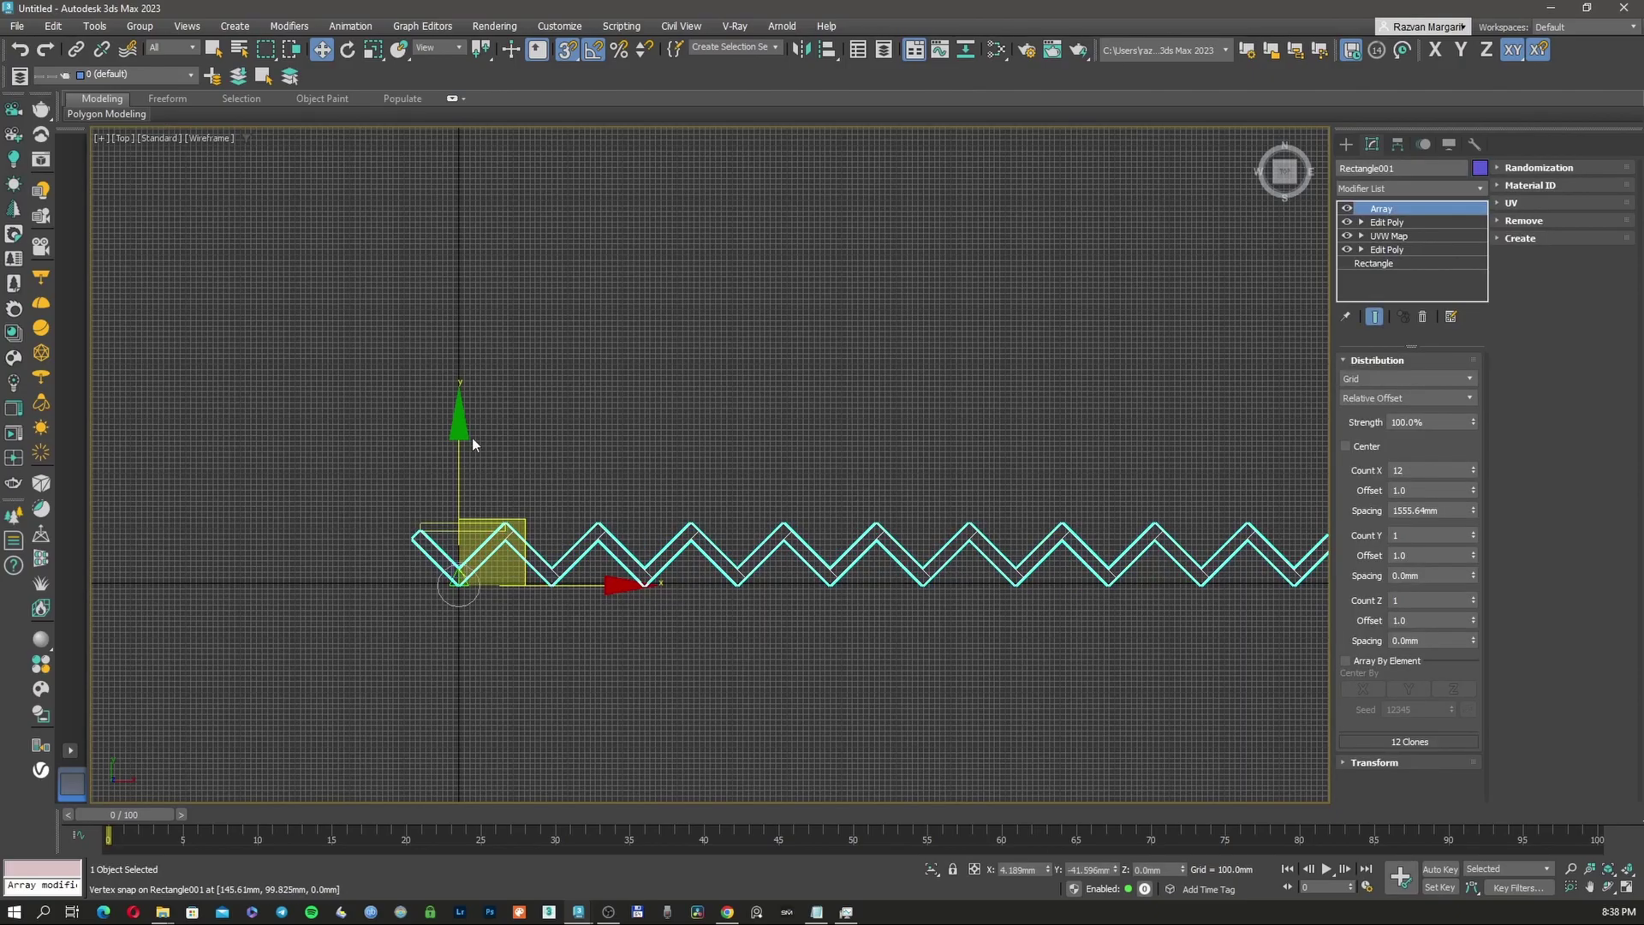
{"action": "left_click", "coordinate": [1472, 532]}
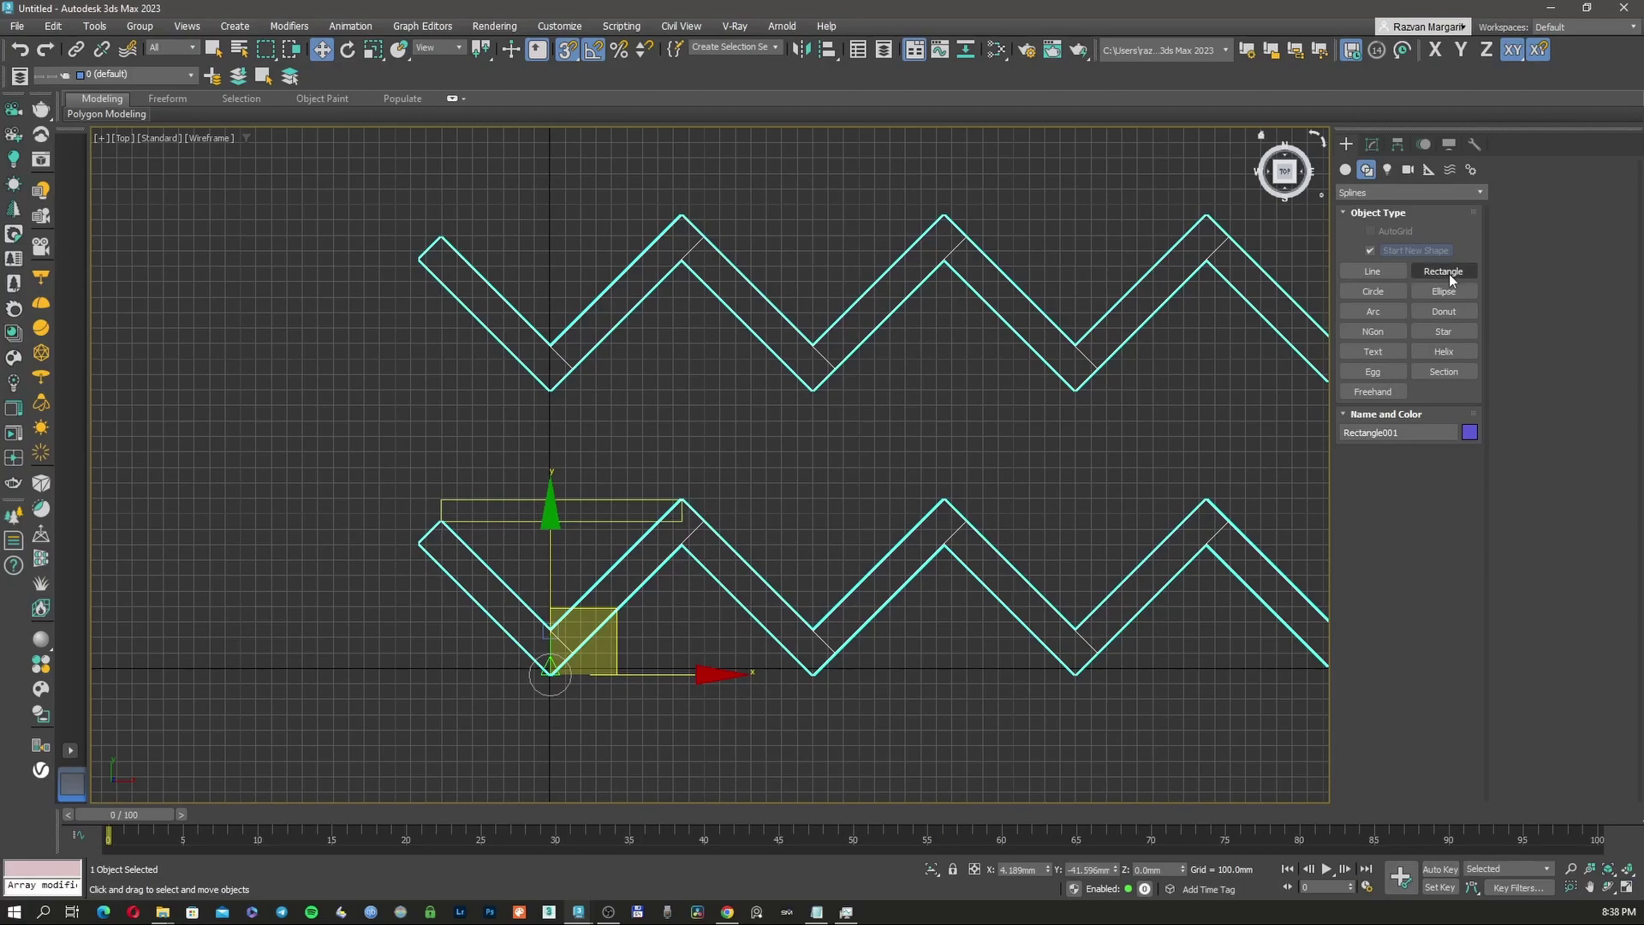
Step: Measure the vertical distance between the bottom corners of the first V in both rows with a vertex-snapped Tape helper
{"action": "left_click", "coordinate": [1444, 270]}
{"action": "left_click", "coordinate": [550, 673]}
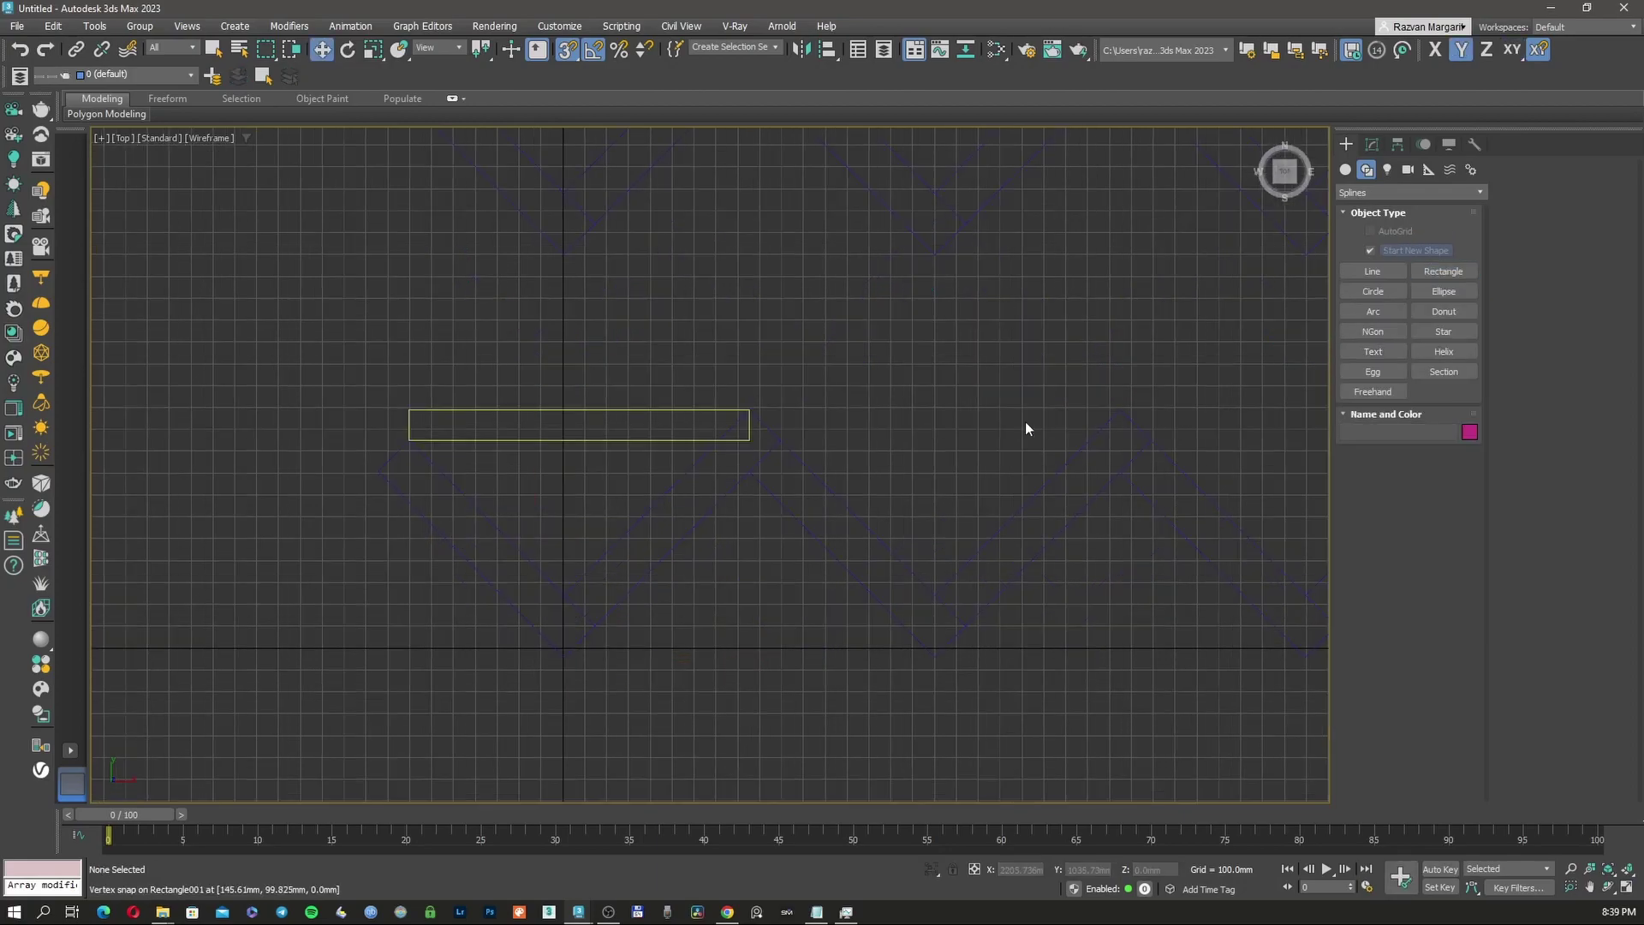
{"action": "middle_click_drag", "start_coordinate": [1066, 405], "coordinate": [1017, 457]}
{"action": "left_click", "coordinate": [1429, 169]}
{"action": "left_click", "coordinate": [1444, 311]}
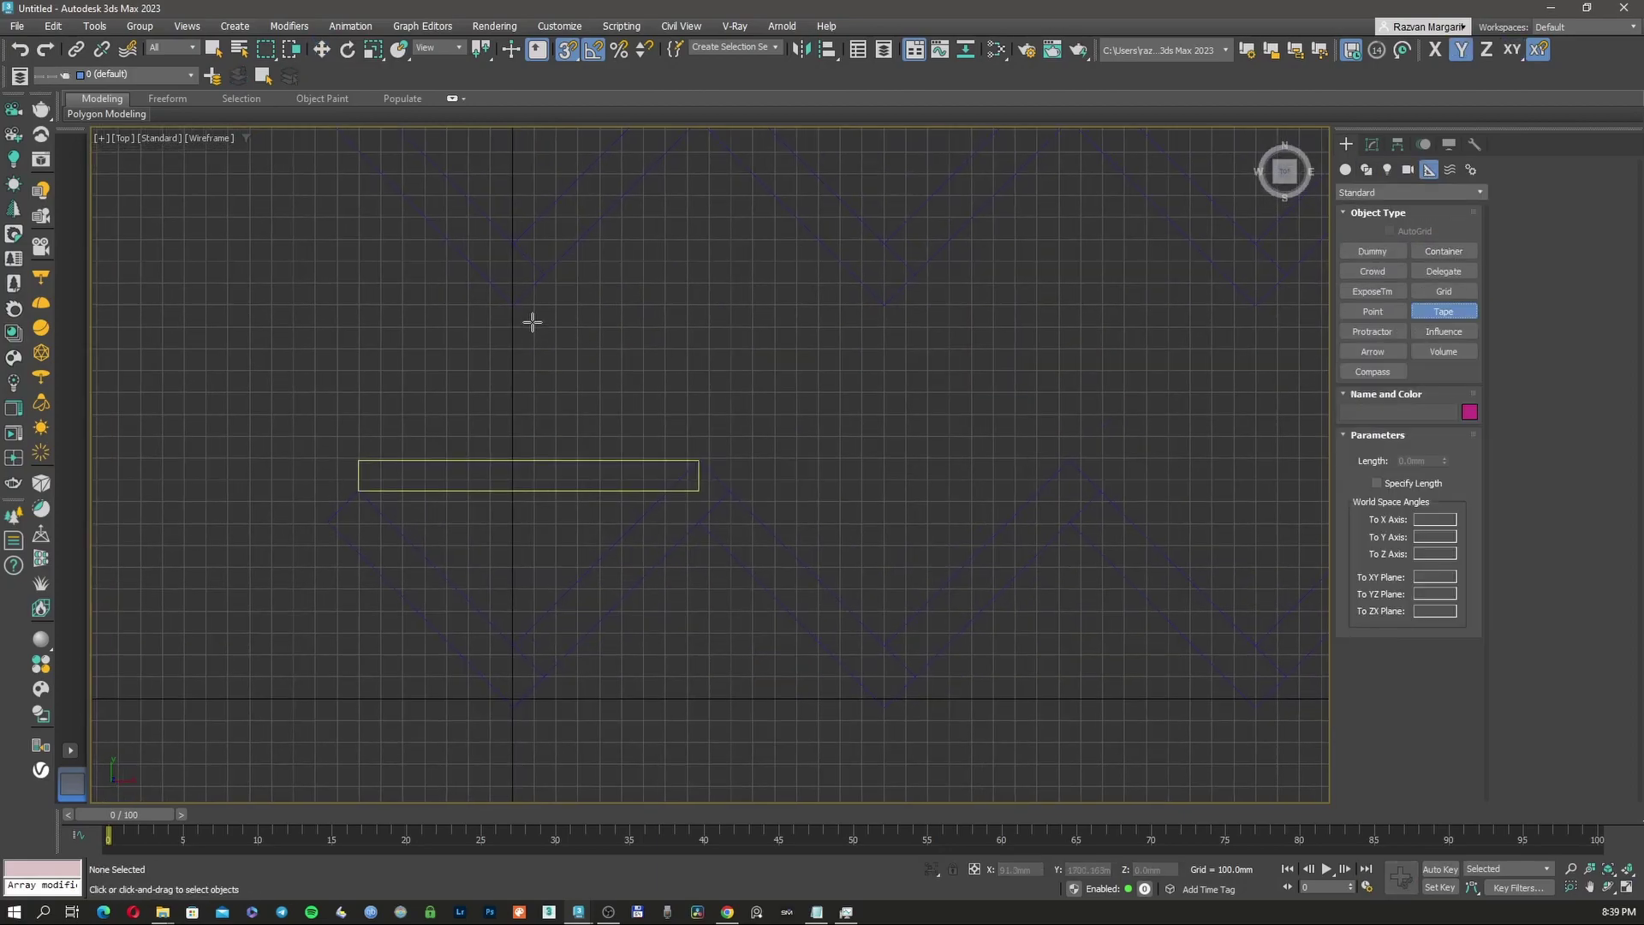
{"action": "left_click_drag", "start_coordinate": [518, 315], "coordinate": [511, 706]}
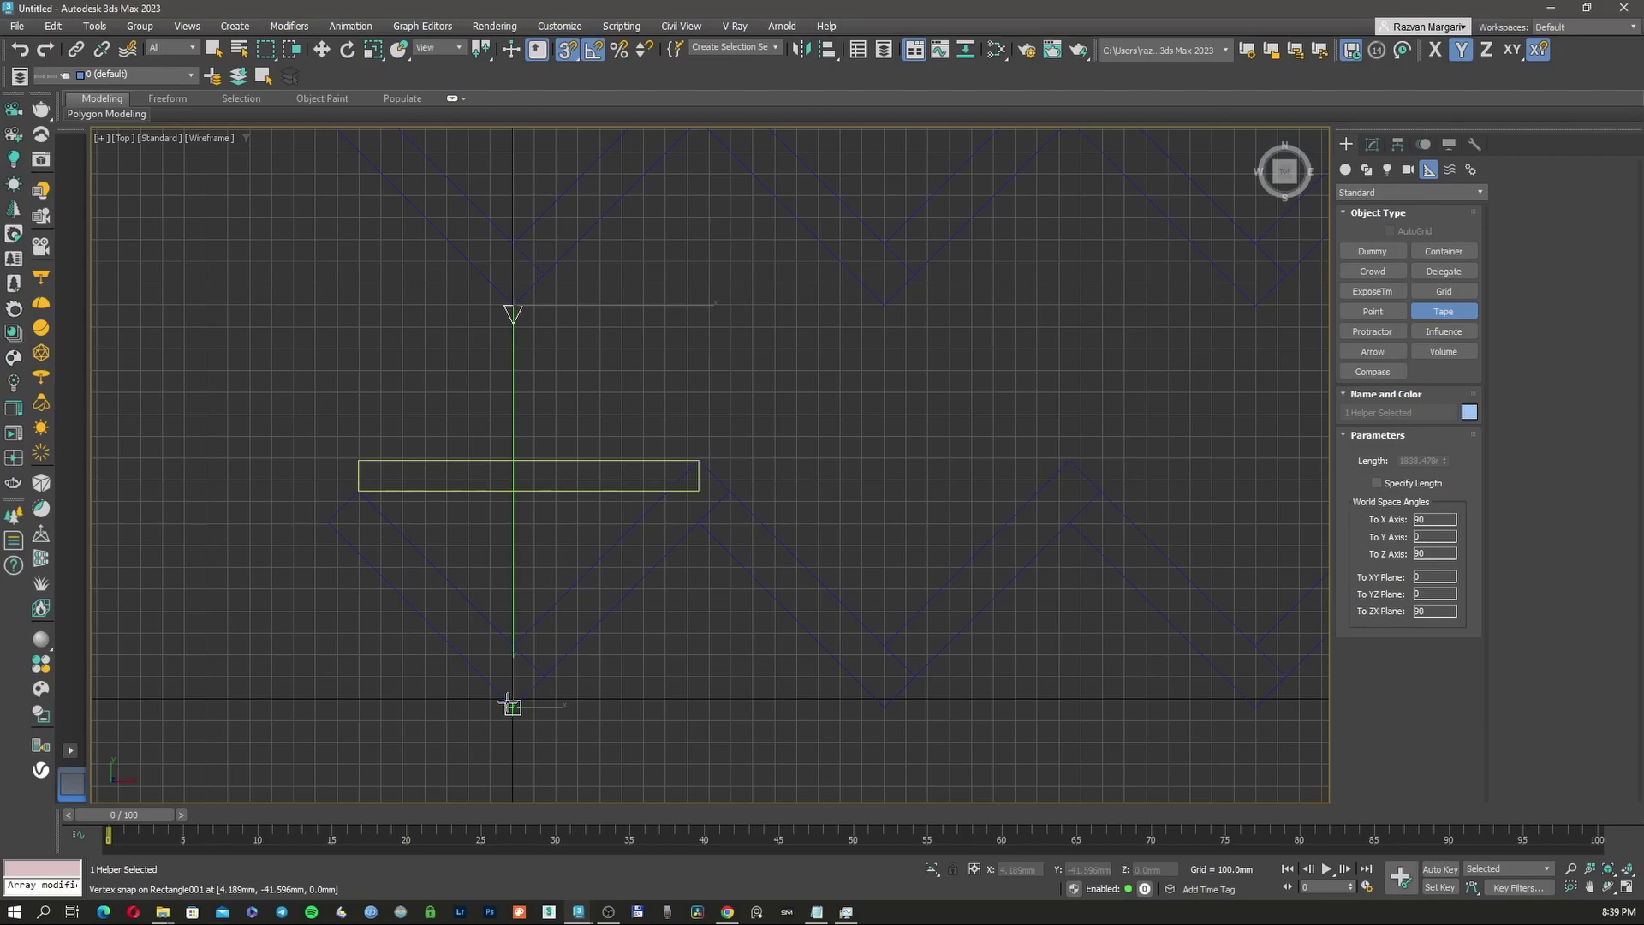
{"action": "right_click", "coordinate": [509, 704]}
{"action": "right_click", "coordinate": [738, 482]}
Step: Select the plank array and set its Y spacing to -1555.635 mm so the second row sits against the first
{"action": "left_click", "coordinate": [719, 481]}
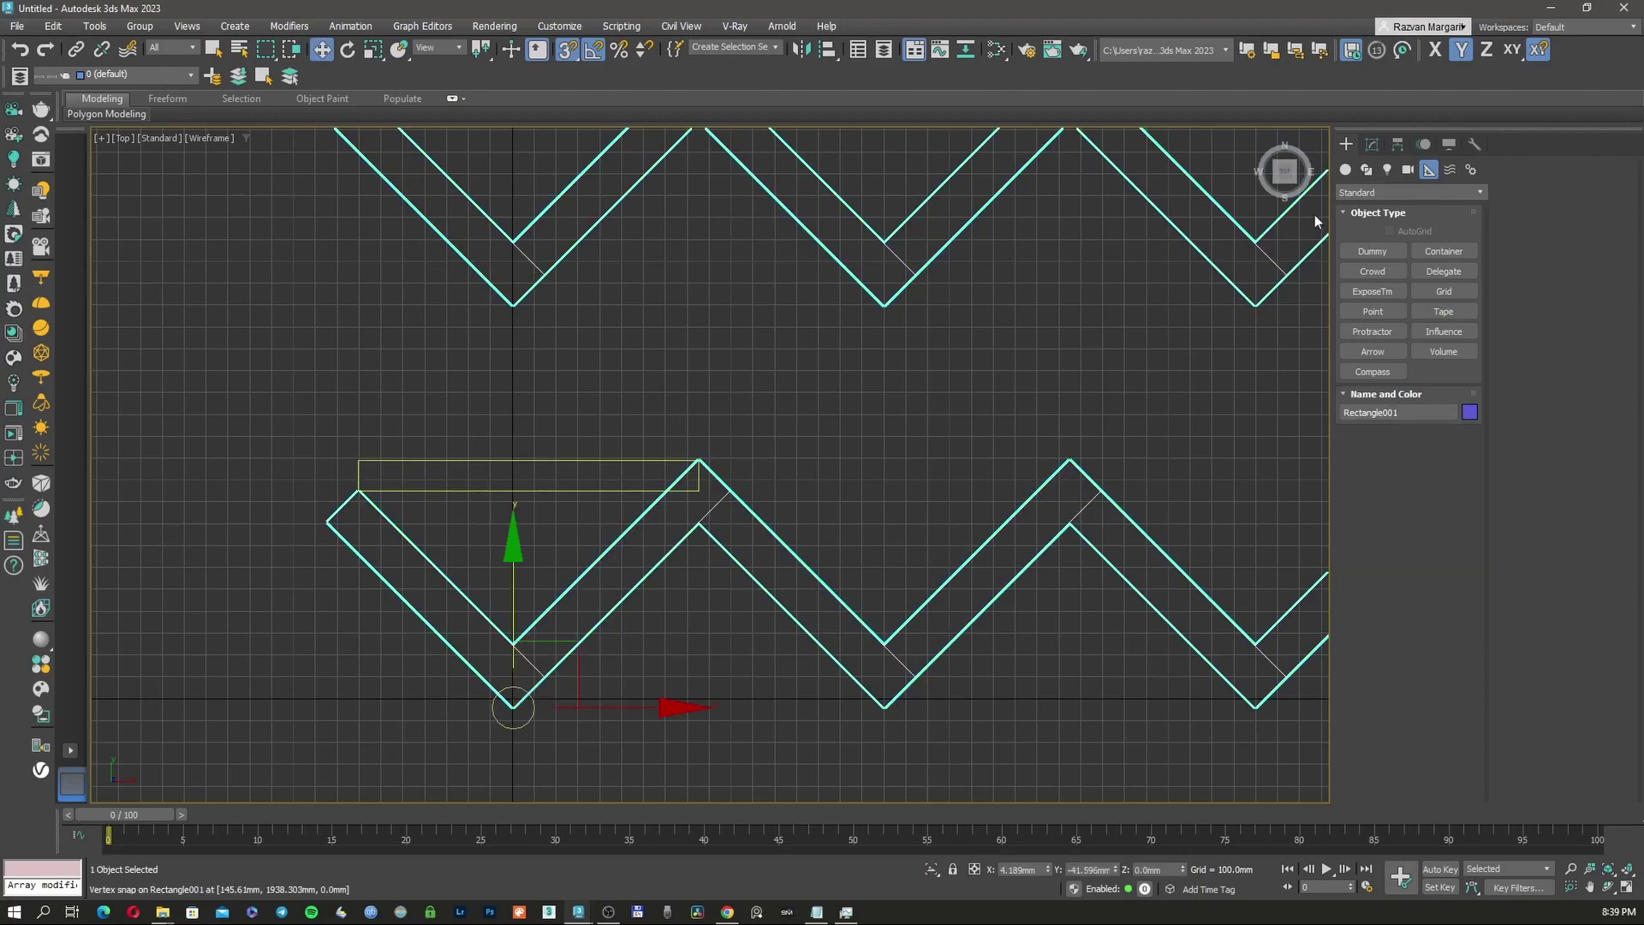
{"action": "left_click", "coordinate": [1370, 144]}
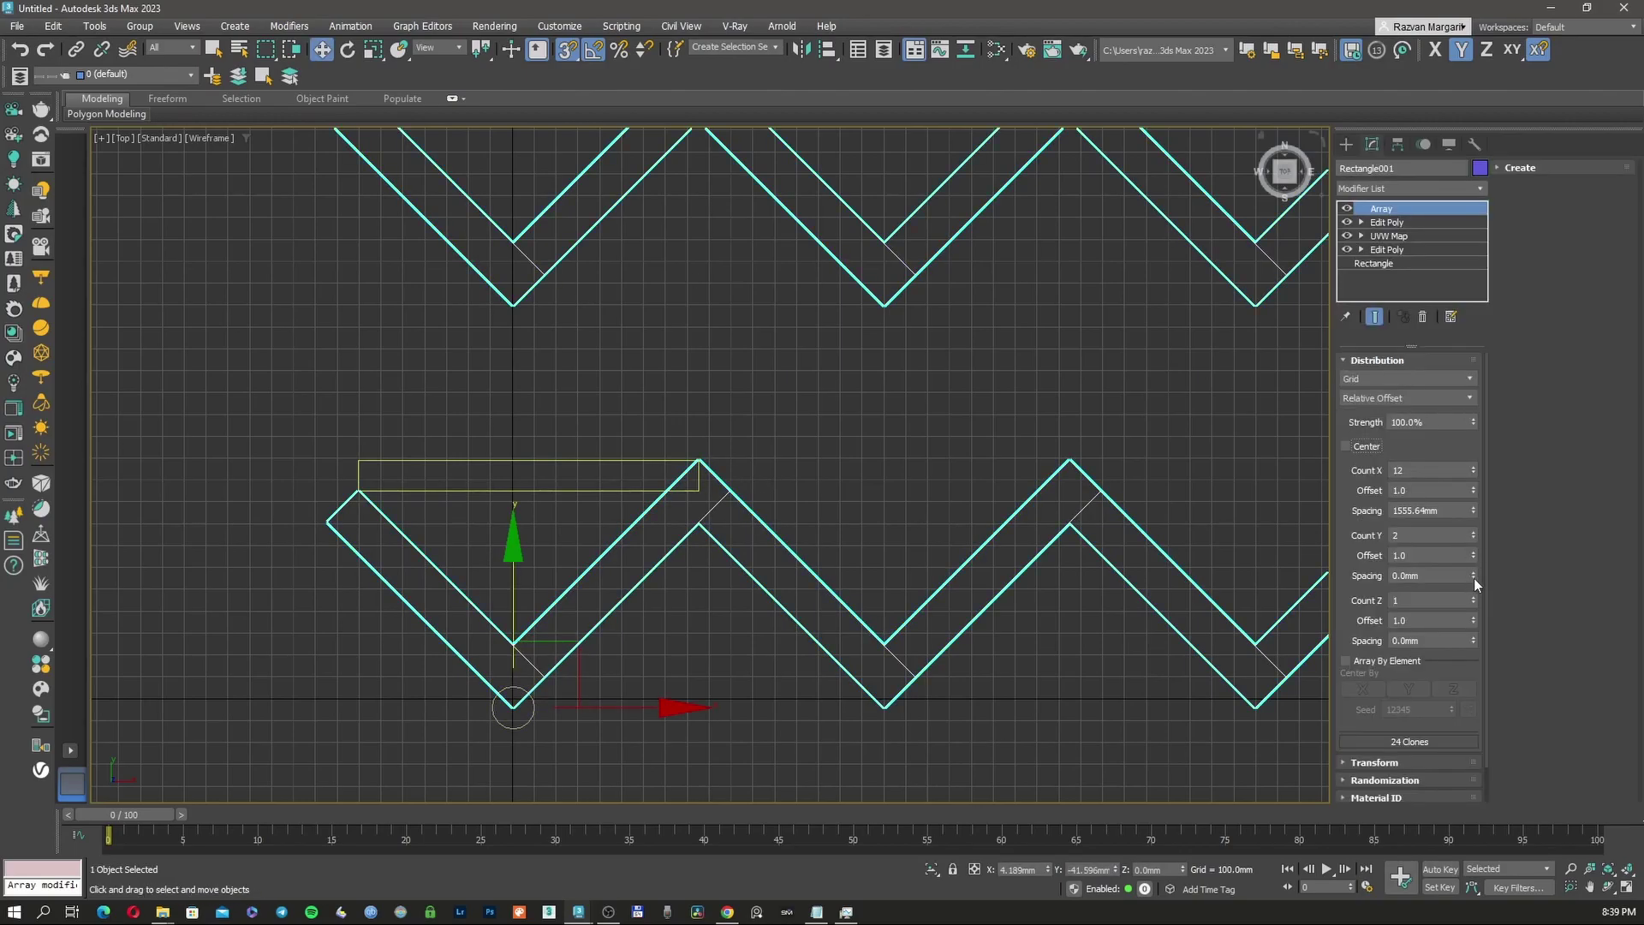
{"action": "left_click_drag", "start_coordinate": [1473, 578], "coordinate": [1189, 884]}
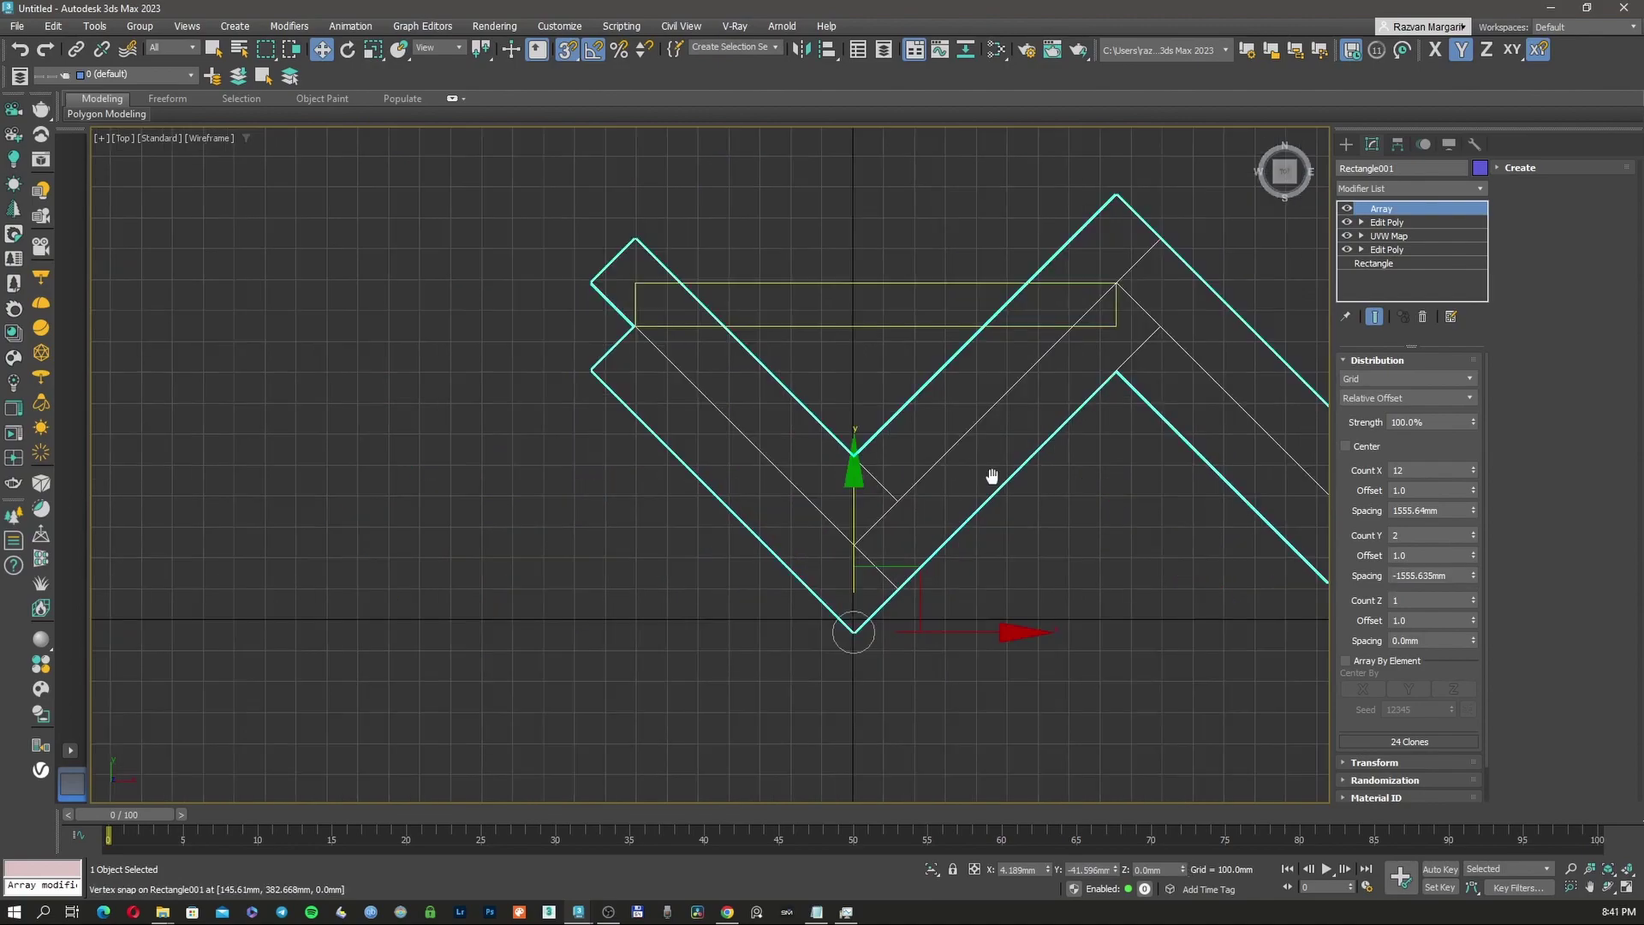
{"action": "middle_click_drag", "start_coordinate": [989, 477], "coordinate": [745, 550]}
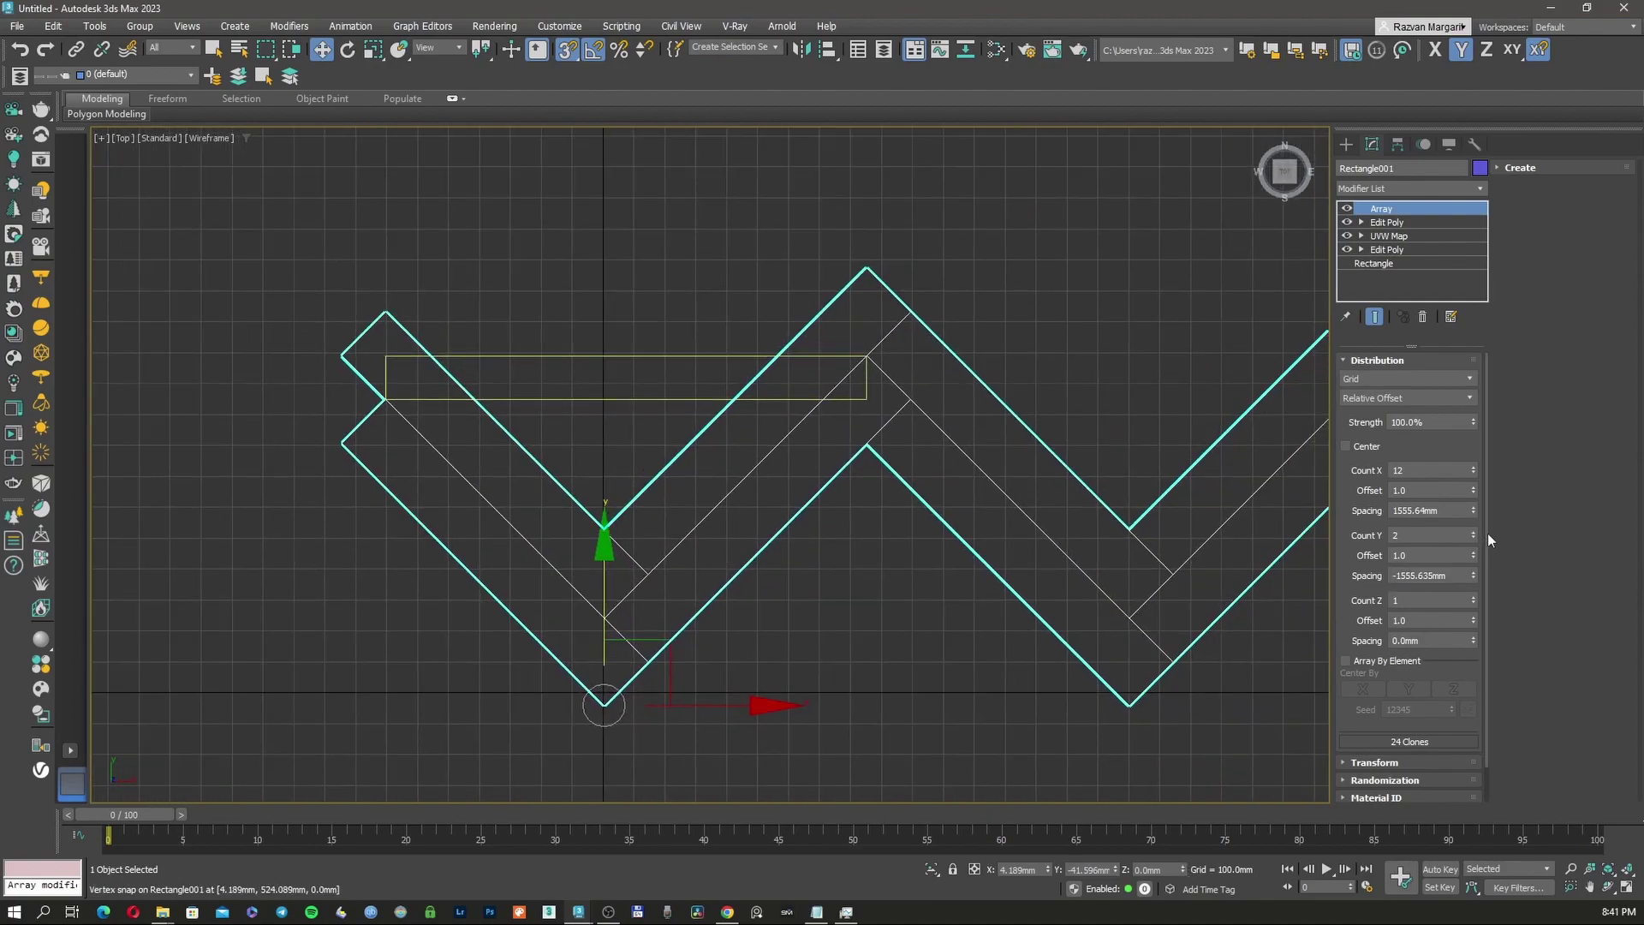
Step: Increase the Array's Y count to 25 to extend the herringbone pattern upward
{"action": "left_click_drag", "start_coordinate": [1472, 532], "coordinate": [1473, 513]}
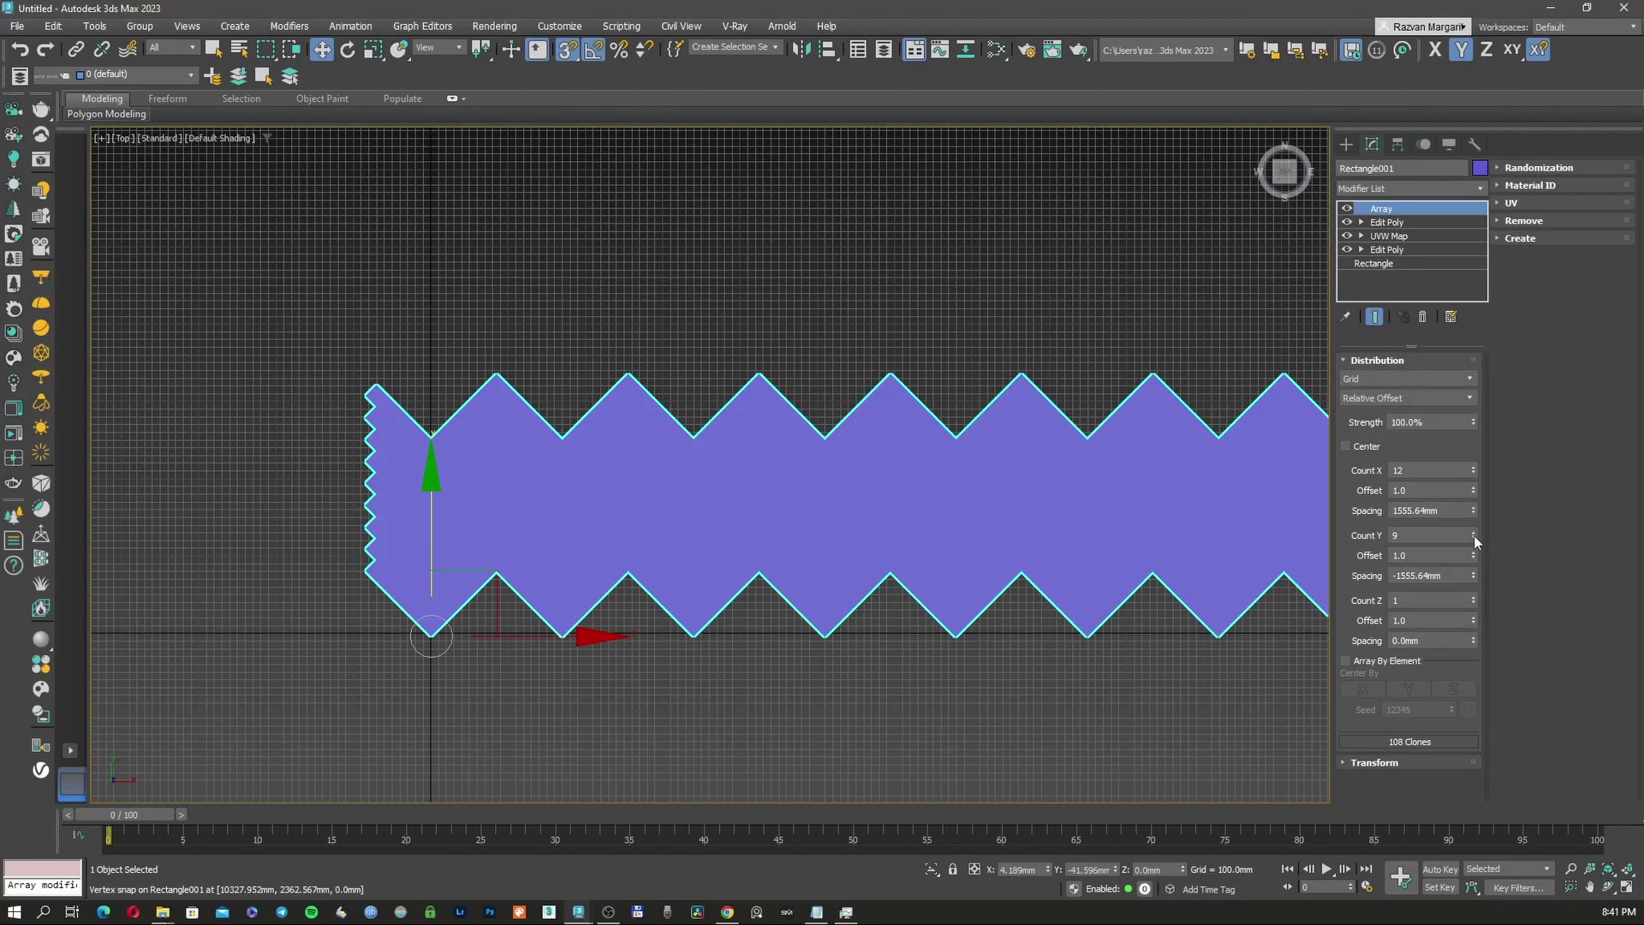
{"action": "left_click_drag", "start_coordinate": [1473, 531], "coordinate": [1474, 515]}
{"action": "scroll", "coordinate": [819, 557], "scroll_direction": "down", "scroll_amount": 4}
{"action": "scroll", "coordinate": [826, 556], "scroll_direction": "up", "scroll_amount": 2}
{"action": "middle_click_drag", "start_coordinate": [878, 548], "coordinate": [801, 552]}
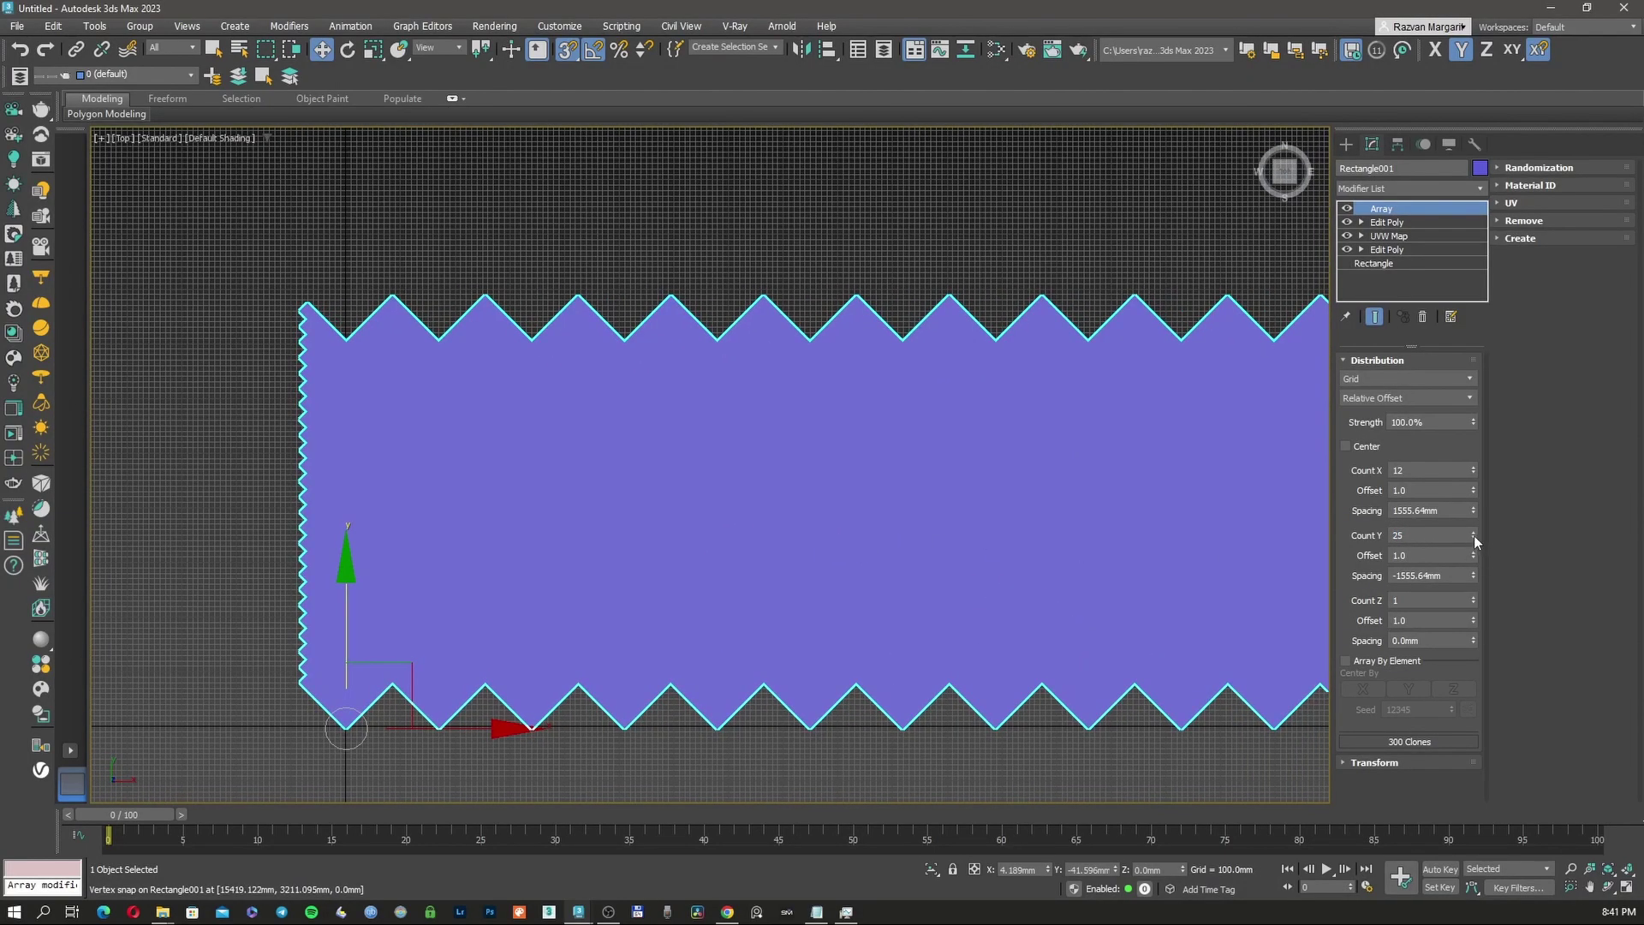
Step: Increase the Array's Y count to 59 to extend the herringbone floor upward
{"action": "left_click_drag", "start_coordinate": [1473, 536], "coordinate": [1474, 514]}
{"action": "middle_click_drag", "start_coordinate": [843, 479], "coordinate": [690, 675]}
{"action": "scroll", "coordinate": [690, 675], "scroll_direction": "down", "scroll_amount": 5}
Step: Examine the herringbone pattern and plank joints across the floor in shaded and wireframe display
{"action": "scroll", "coordinate": [723, 639], "scroll_direction": "up", "scroll_amount": 3}
{"action": "key", "text": "F3"}
{"action": "middle_click_drag", "start_coordinate": [718, 608], "coordinate": [731, 570]}
{"action": "left_click", "coordinate": [1118, 494]}
{"action": "scroll", "coordinate": [601, 500], "scroll_direction": "up", "scroll_amount": 3}
{"action": "scroll", "coordinate": [600, 500], "scroll_direction": "down", "scroll_amount": 1}
{"action": "key", "text": "F3"}
{"action": "scroll", "coordinate": [594, 514], "scroll_direction": "down", "scroll_amount": 2}
{"action": "scroll", "coordinate": [649, 529], "scroll_direction": "up", "scroll_amount": 1}
{"action": "left_click", "coordinate": [651, 530]}
{"action": "key", "text": "F3"}
{"action": "scroll", "coordinate": [691, 572], "scroll_direction": "up", "scroll_amount": 2}
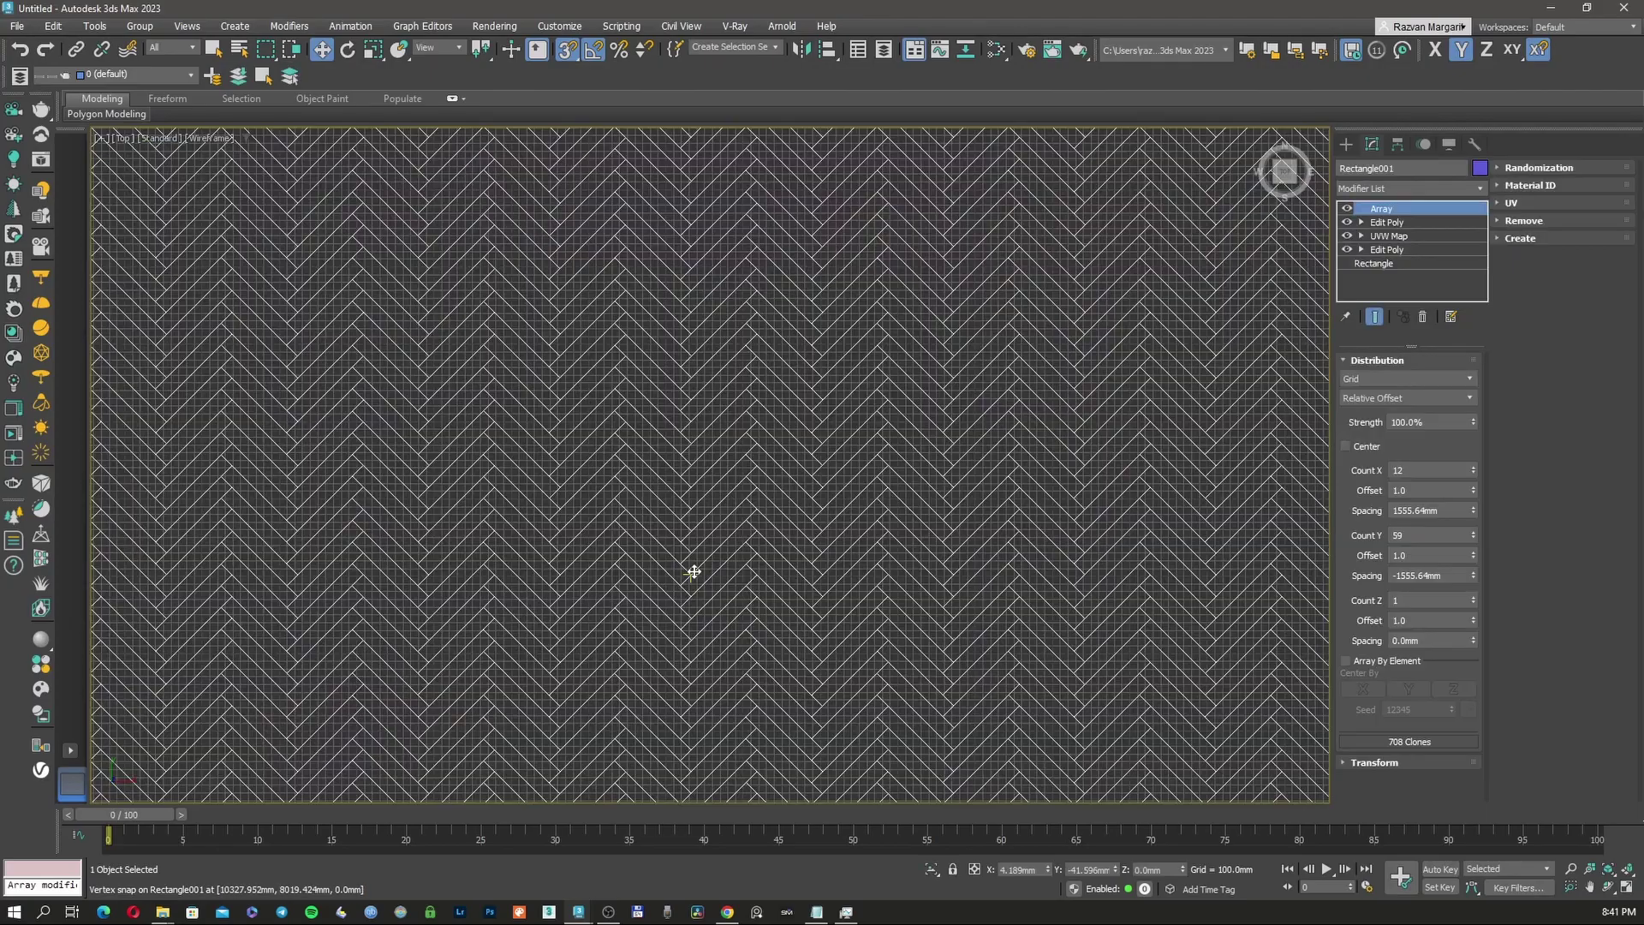
{"action": "scroll", "coordinate": [694, 571], "scroll_direction": "down", "scroll_amount": 2}
{"action": "middle_click_drag", "start_coordinate": [870, 473], "coordinate": [900, 487]}
Step: Examine the flat plank array at an angle and from the front, and return to the top view
{"action": "left_click", "coordinate": [1411, 189]}
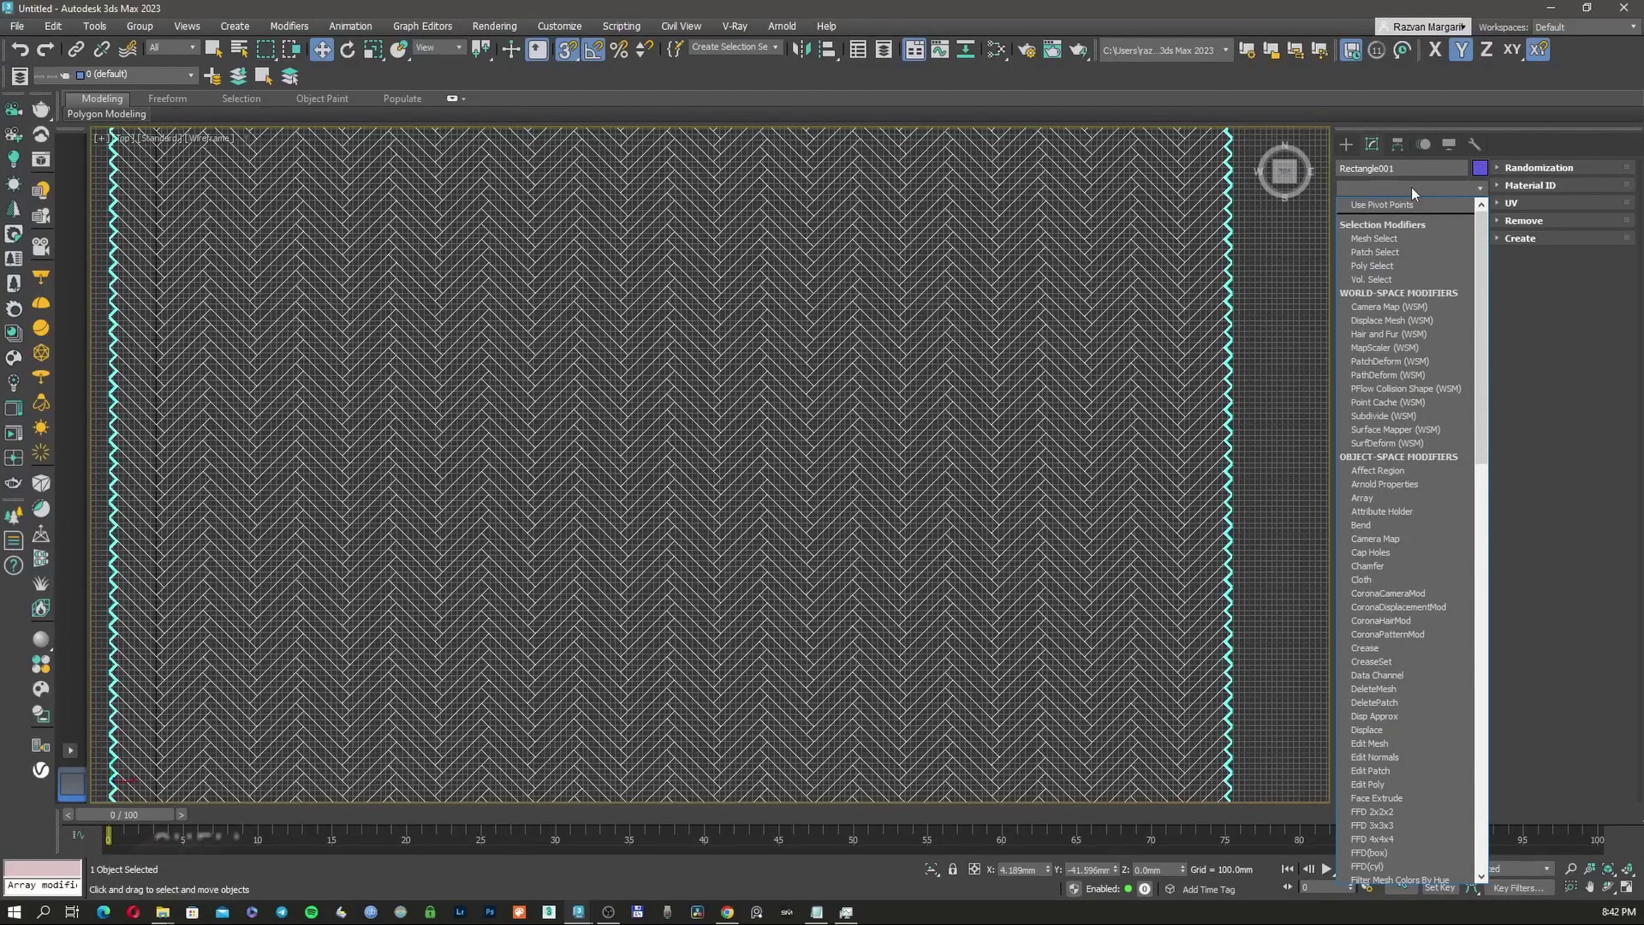
{"action": "scroll", "coordinate": [846, 429], "scroll_direction": "down", "scroll_amount": 5}
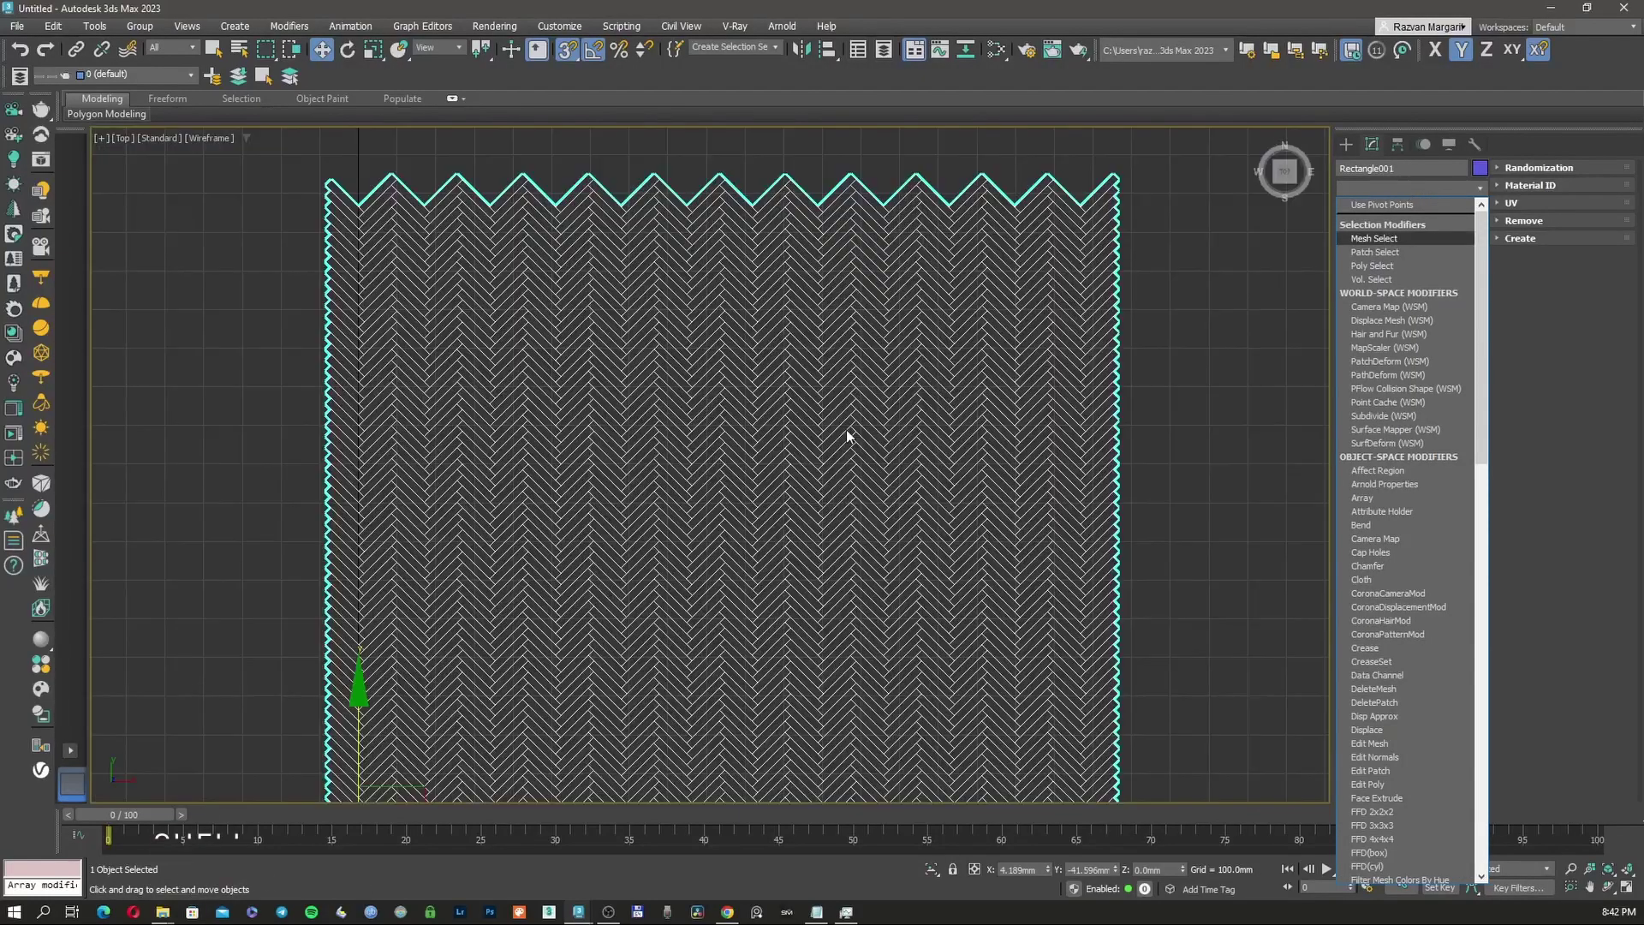
{"action": "left_click", "coordinate": [871, 466]}
{"action": "middle_click_drag", "start_coordinate": [844, 536], "coordinate": [902, 360]}
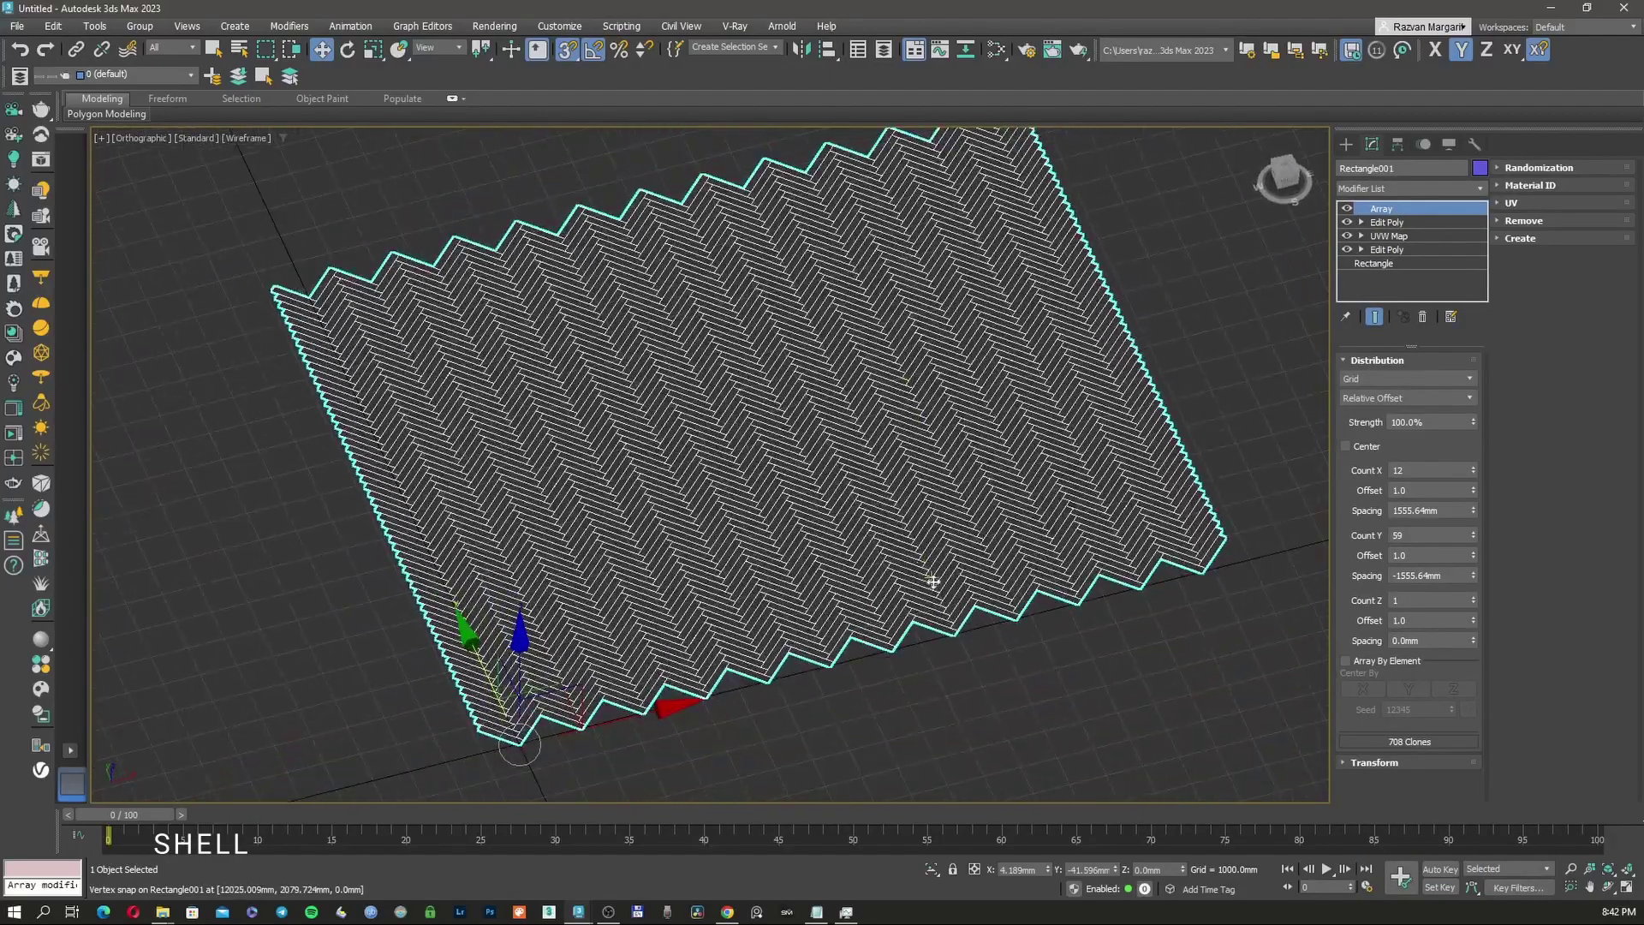
{"action": "scroll", "coordinate": [942, 600], "scroll_direction": "up", "scroll_amount": 5}
{"action": "key", "text": "f"}
{"action": "key", "text": "z"}
{"action": "scroll", "coordinate": [573, 465], "scroll_direction": "up", "scroll_amount": 10}
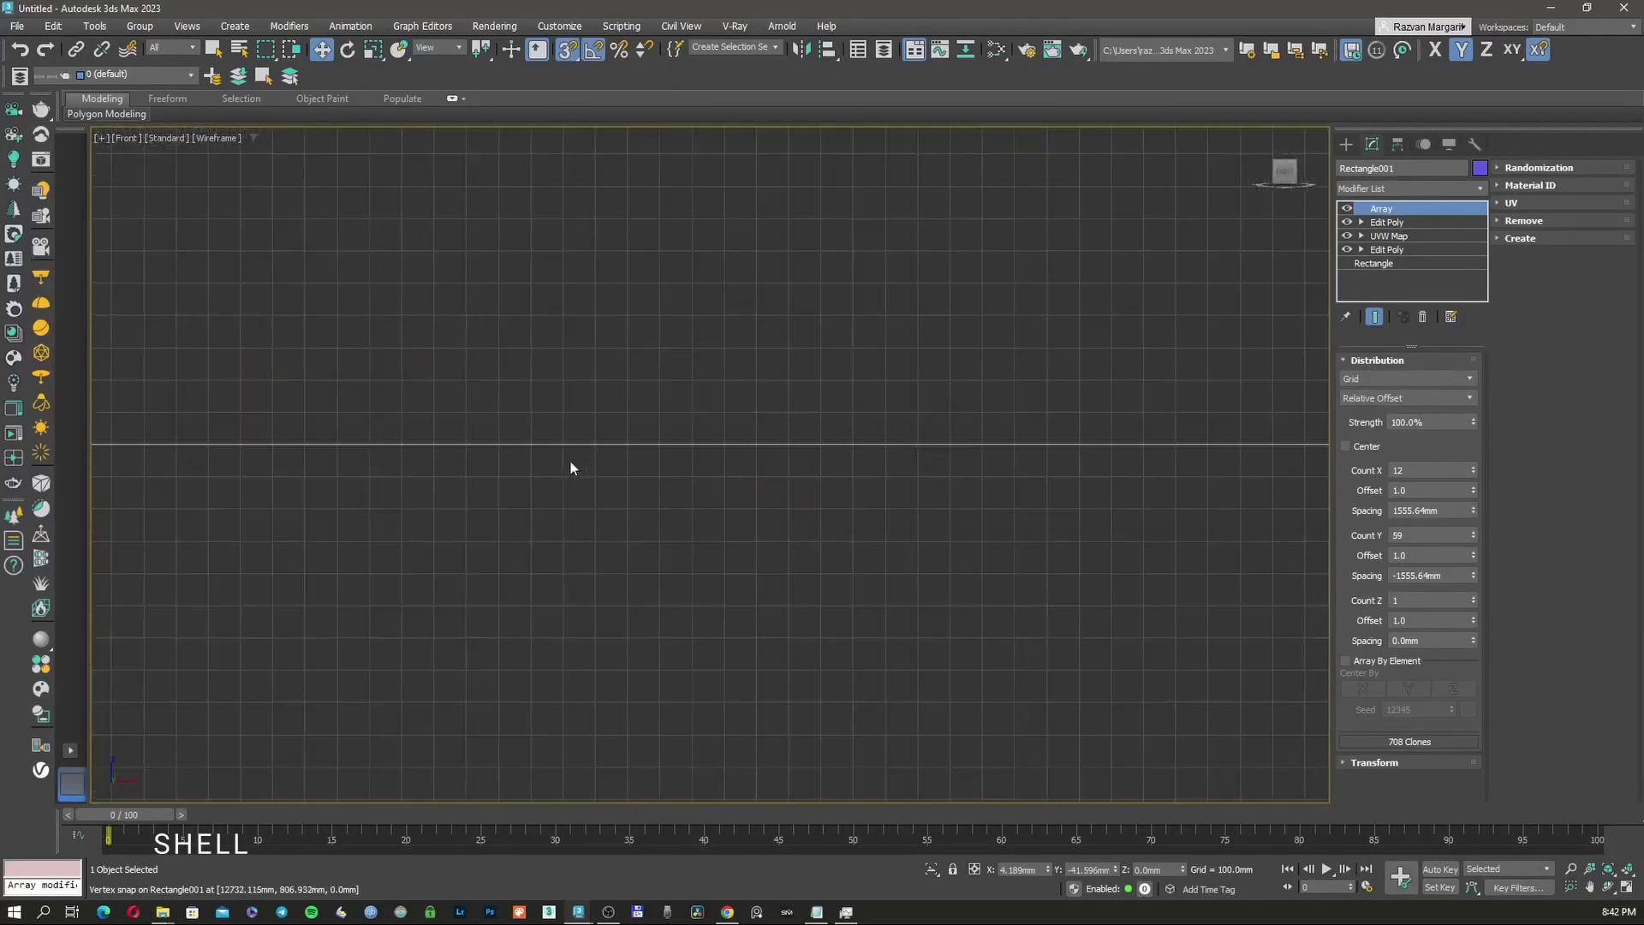
{"action": "middle_click_drag", "start_coordinate": [614, 445], "coordinate": [615, 454]}
{"action": "key", "text": "t"}
{"action": "scroll", "coordinate": [697, 582], "scroll_direction": "up", "scroll_amount": 8}
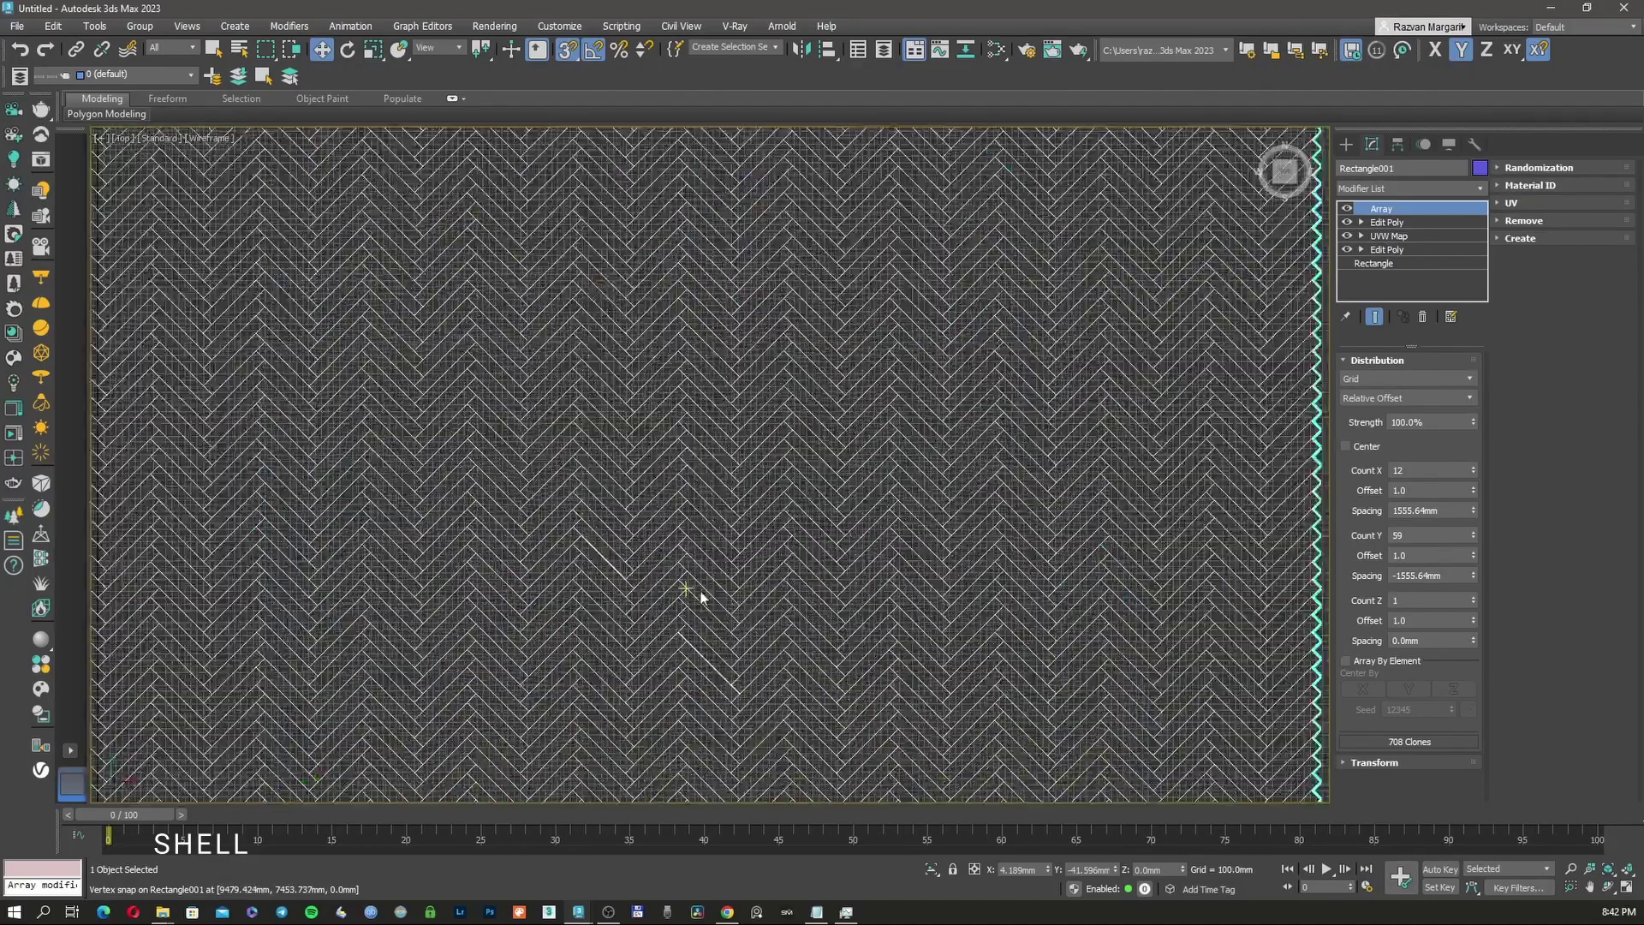
Step: Add a Shell modifier above the Array and set its outer amount to 15 mm
{"action": "left_click", "coordinate": [1410, 187]}
{"action": "type", "text": "sh"}
{"action": "key", "text": "Return"}
{"action": "scroll", "coordinate": [848, 469], "scroll_direction": "down", "scroll_amount": 6}
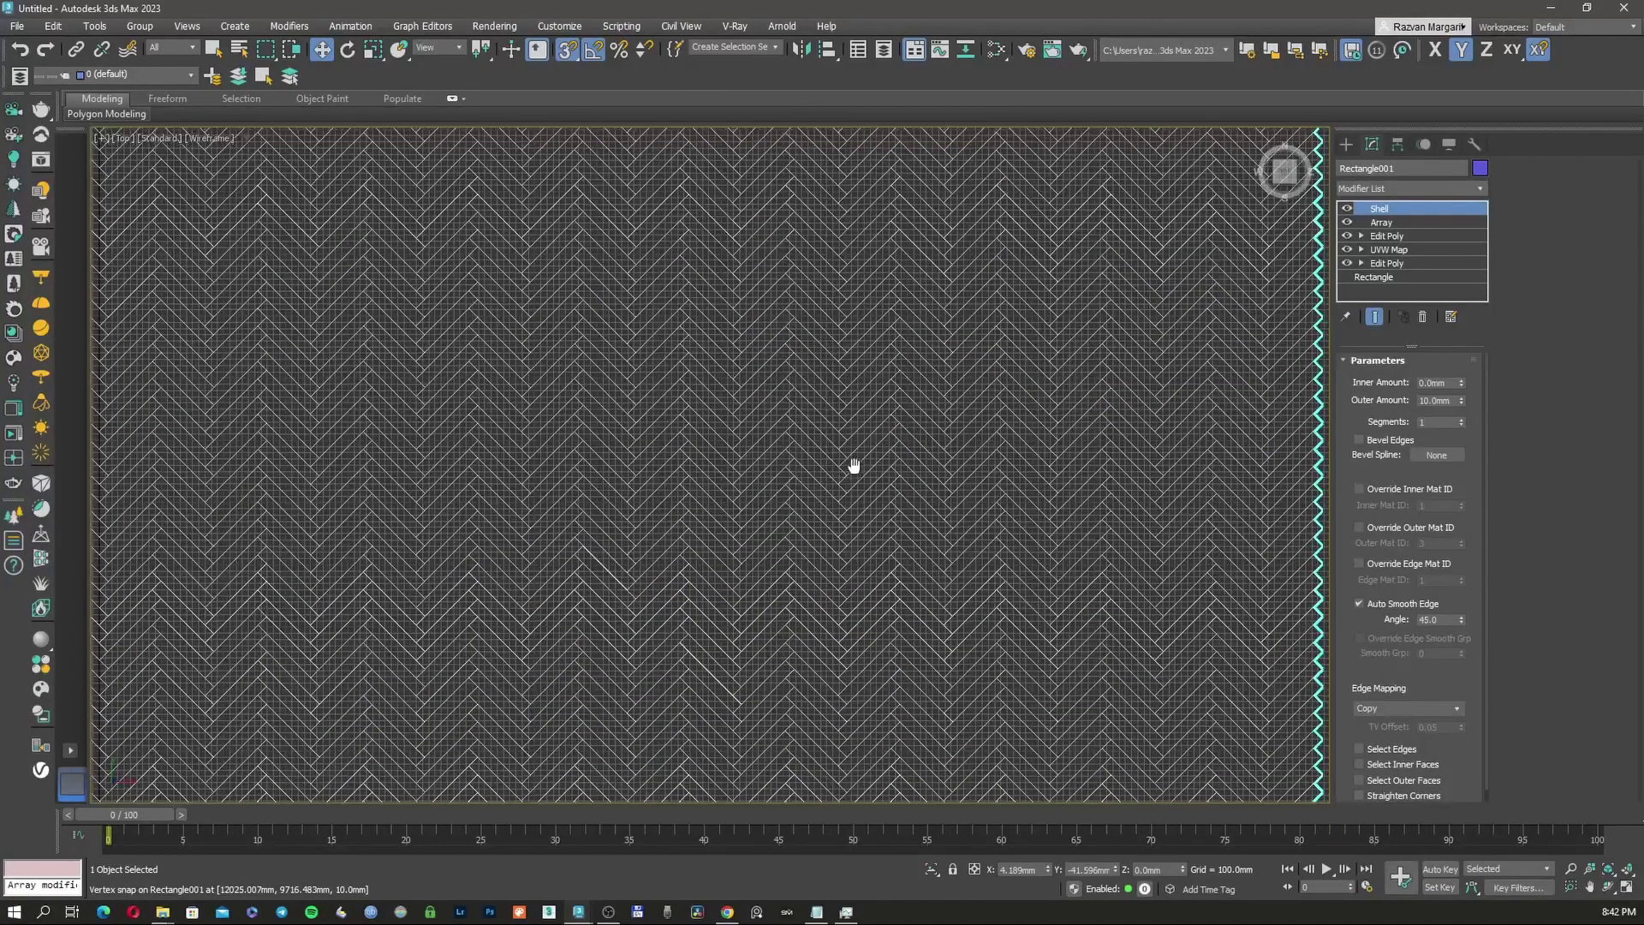
{"action": "key", "text": "f"}
{"action": "scroll", "coordinate": [726, 500], "scroll_direction": "up", "scroll_amount": 8}
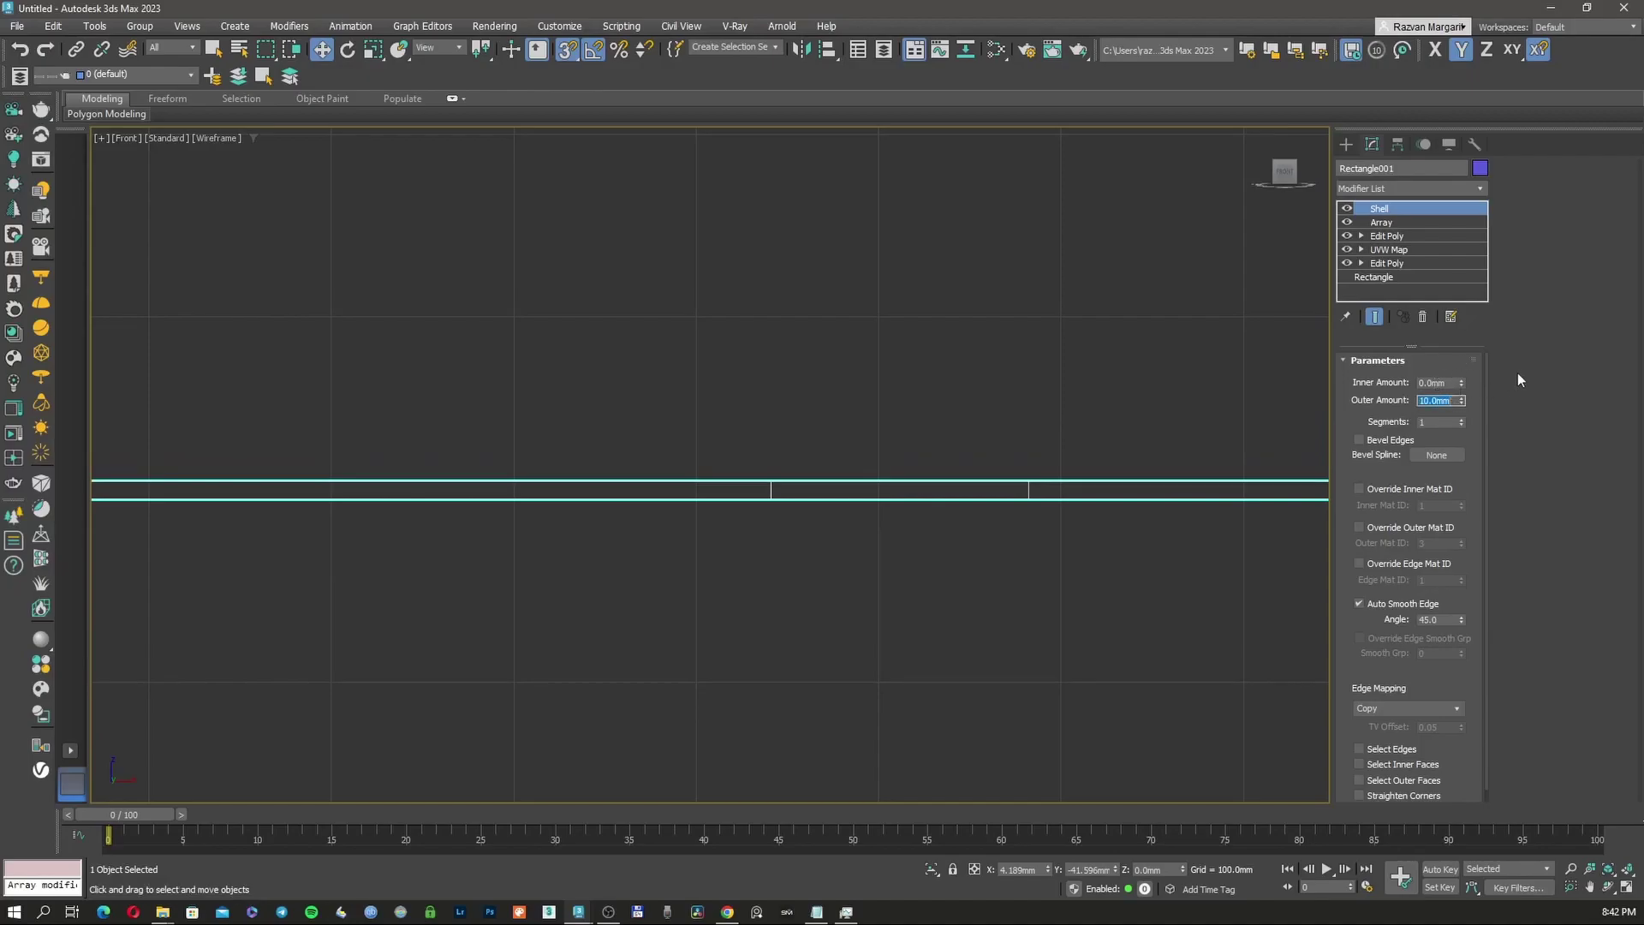
{"action": "type", "text": "15"}
{"action": "key", "text": "Return"}
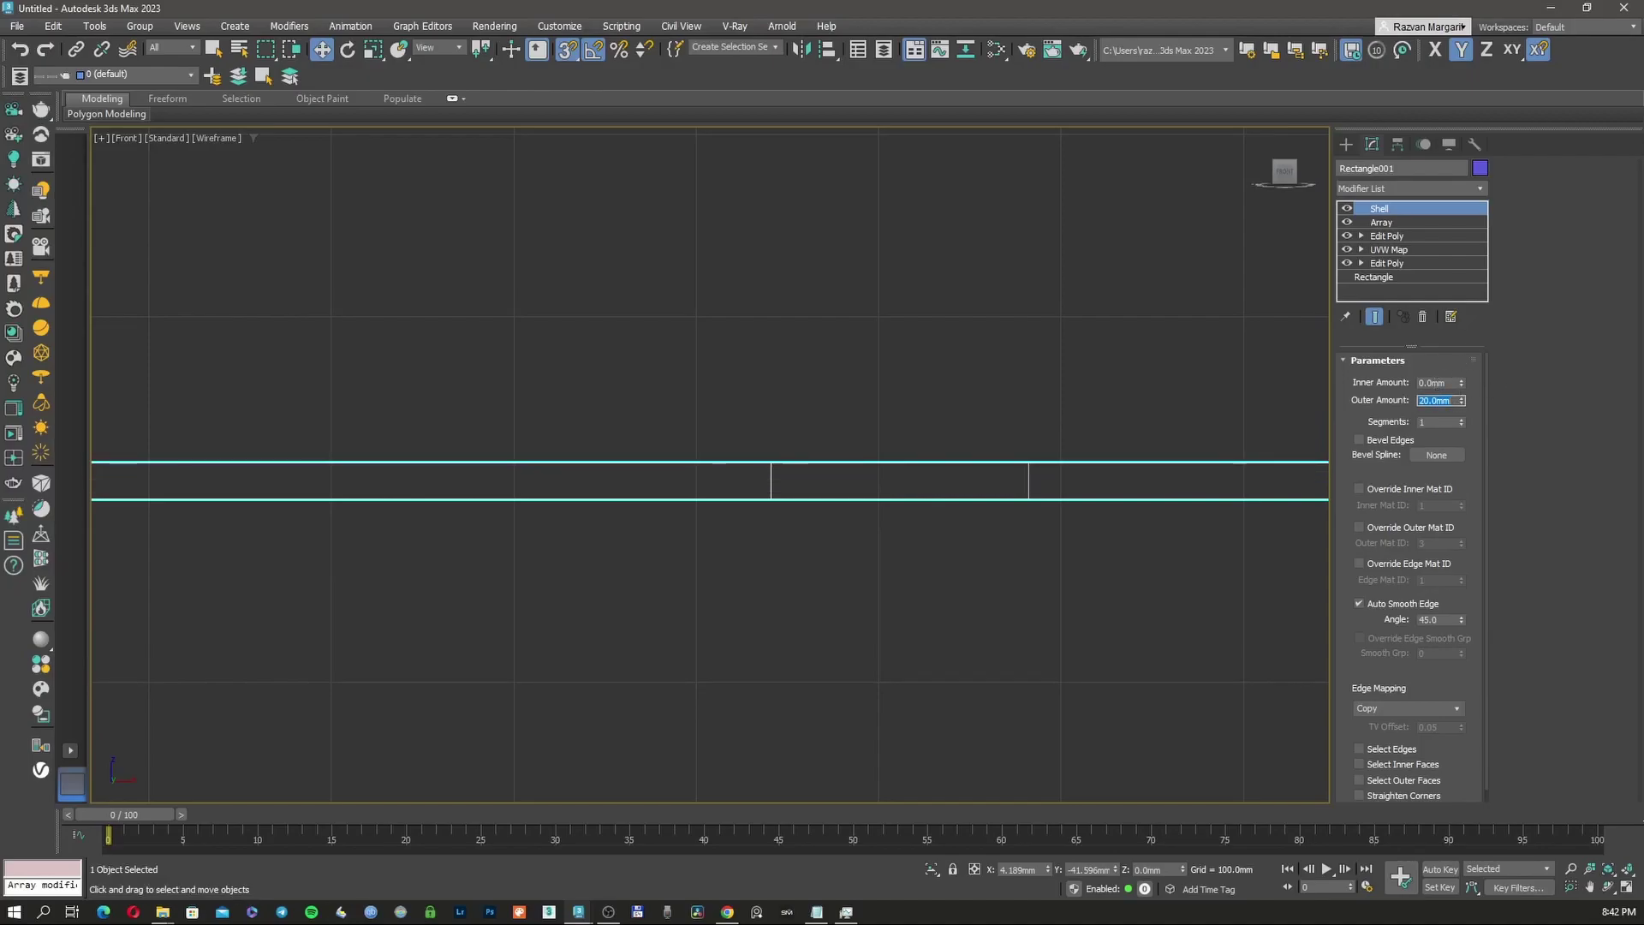
Step: Show the planks shaded with edged faces and add a Chamfer modifier above the Shell
{"action": "scroll", "coordinate": [770, 357], "scroll_direction": "down", "scroll_amount": 4}
{"action": "key", "text": "F3"}
{"action": "mouse_move", "coordinate": [771, 359]}
{"action": "middle_mouse_down", "text": "alt"}
{"action": "mouse_move", "coordinate": [800, 422]}
{"action": "mouse_move", "coordinate": [870, 480]}
{"action": "middle_mouse_up", "text": "alt"}
{"action": "key", "text": "F4"}
{"action": "scroll", "coordinate": [809, 435], "scroll_direction": "down", "scroll_amount": 3}
{"action": "scroll", "coordinate": [997, 332], "scroll_direction": "up", "scroll_amount": 6}
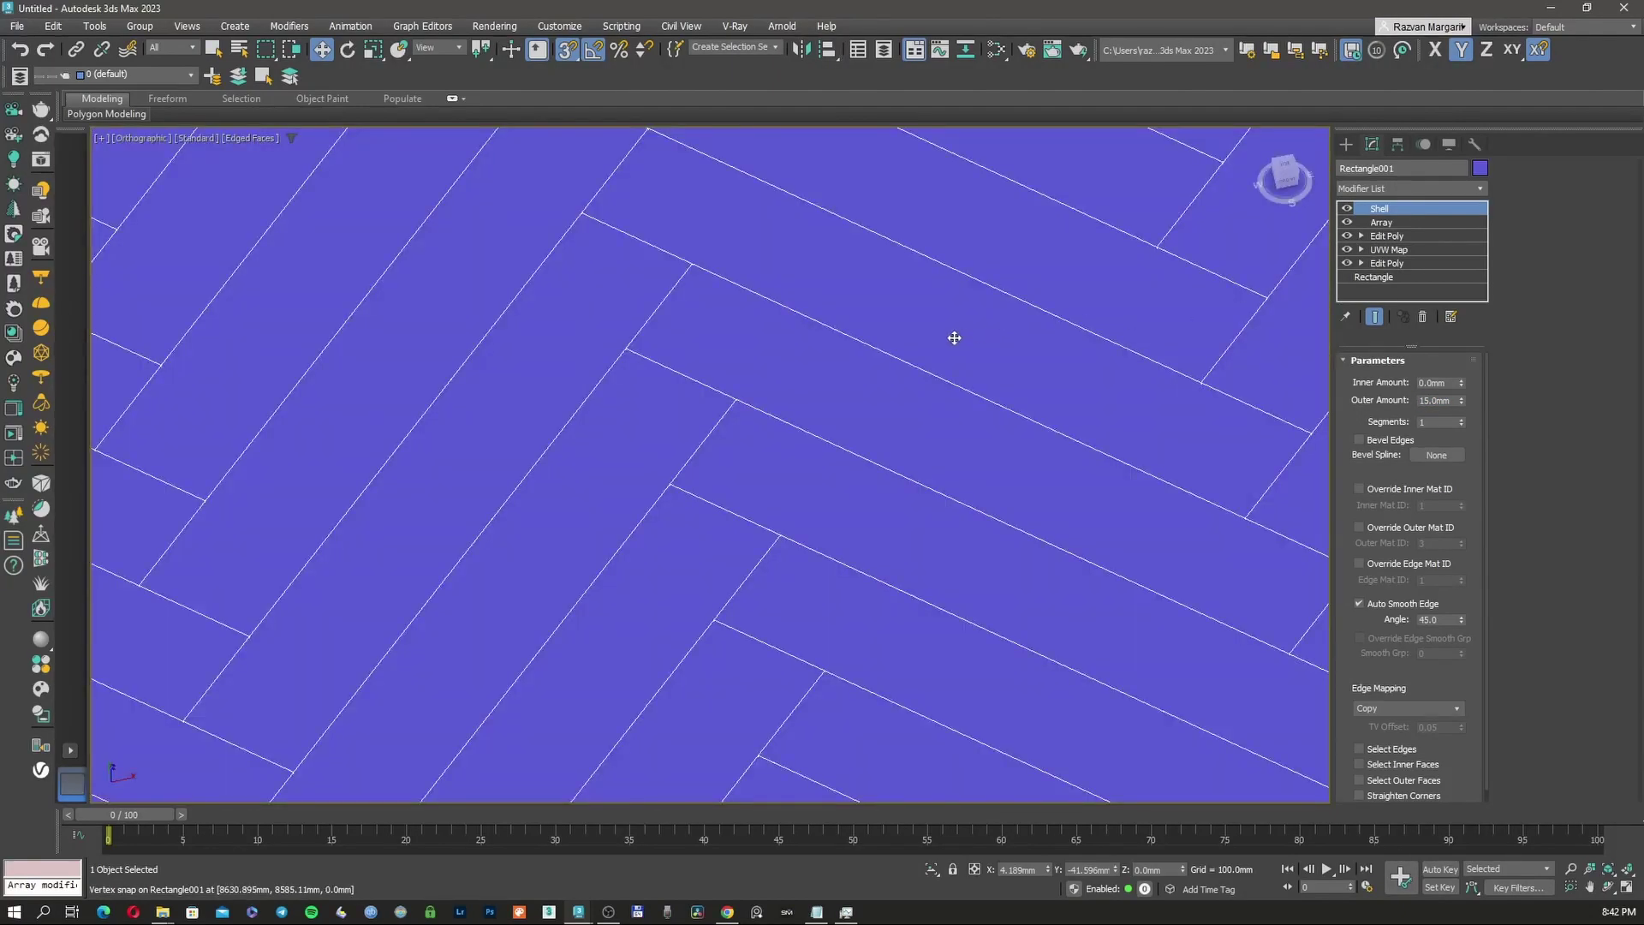
{"action": "left_click", "coordinate": [1411, 189]}
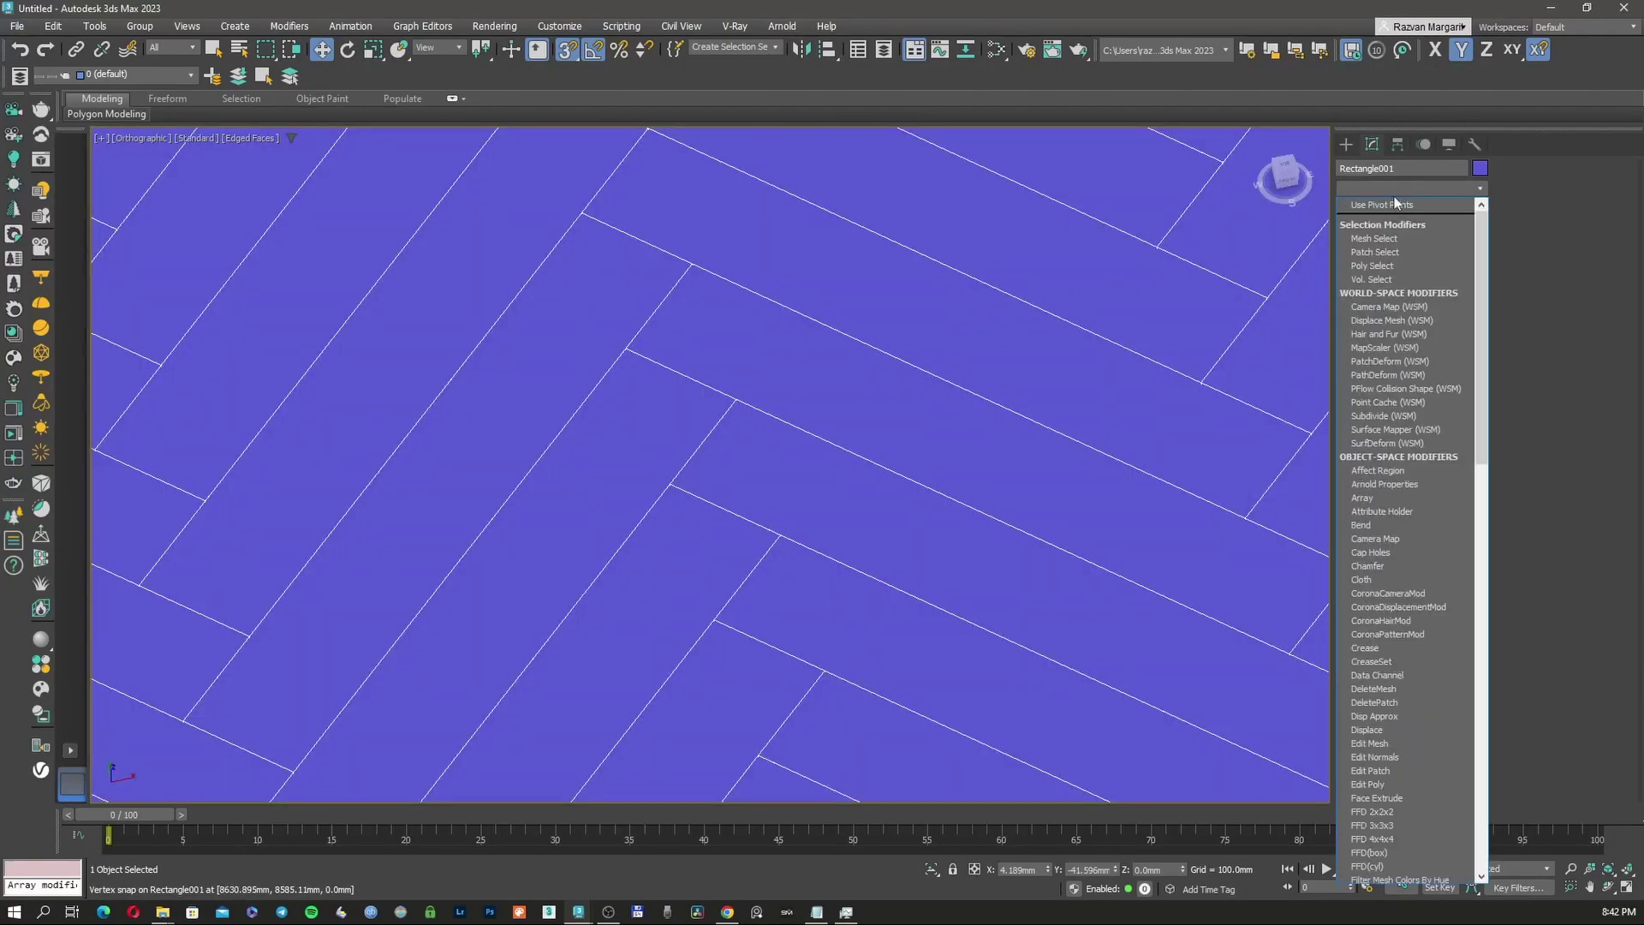
{"action": "type", "text": "ch"}
{"action": "left_click", "coordinate": [1394, 204]}
{"action": "key", "text": "t"}
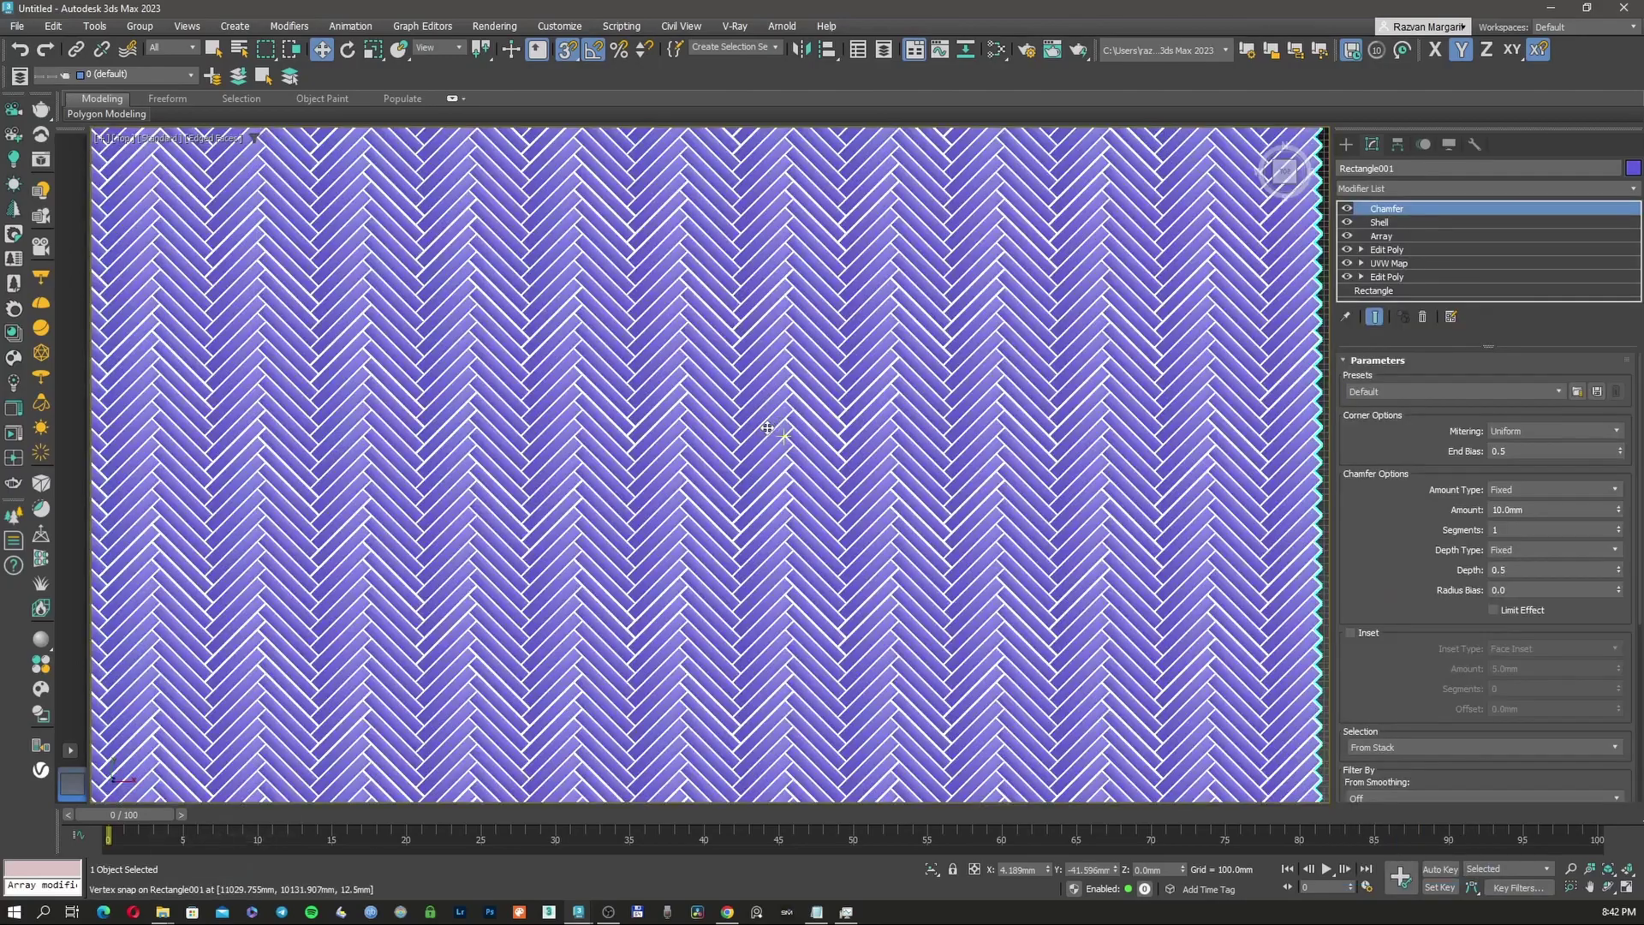
{"action": "key", "text": "z"}
{"action": "scroll", "coordinate": [689, 476], "scroll_direction": "up", "scroll_amount": 10}
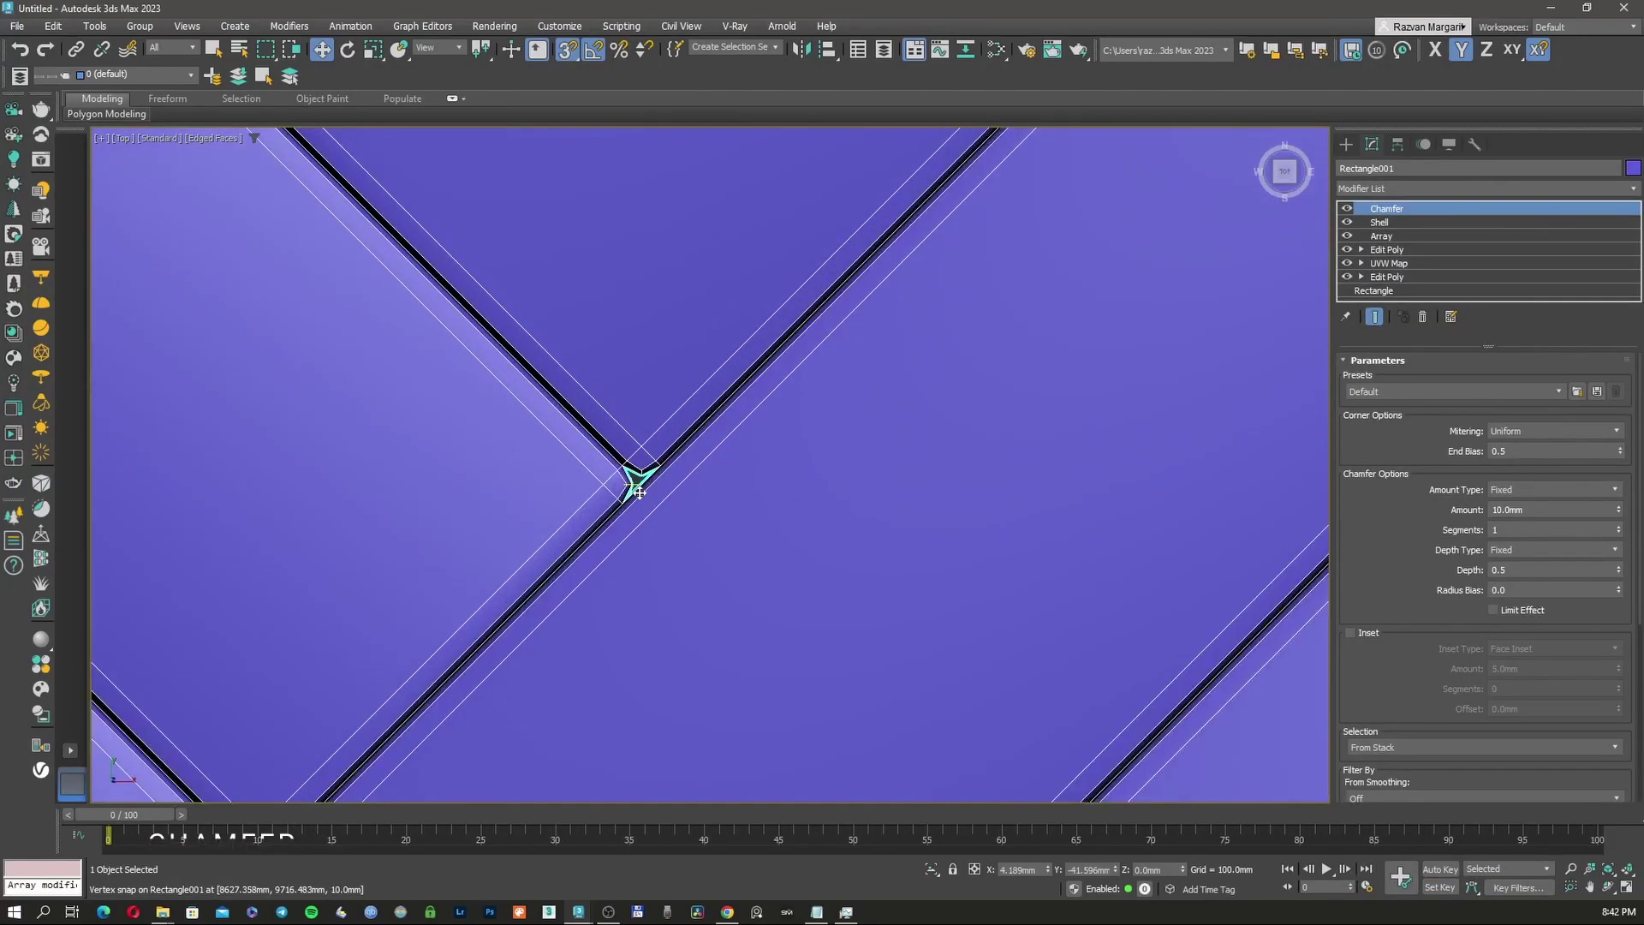
Step: Try a chamfer amount of 3 mm on the plank edges and settle on 2 mm
{"action": "left_click", "coordinate": [1536, 512]}
{"action": "type", "text": "3"}
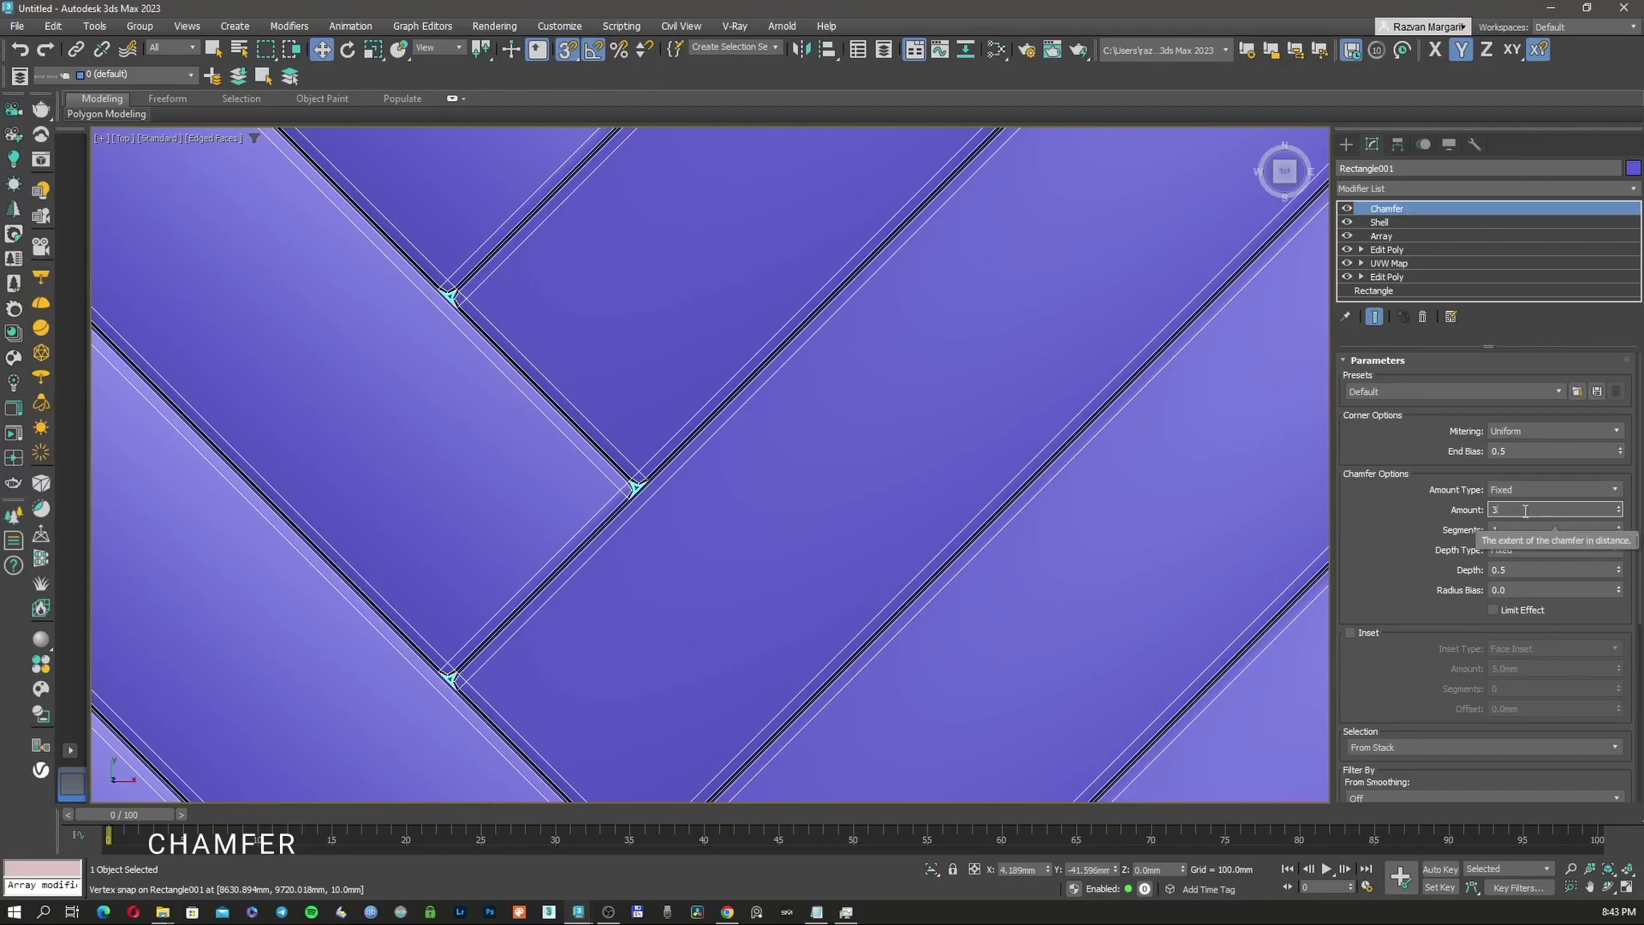
{"action": "key", "text": "Return"}
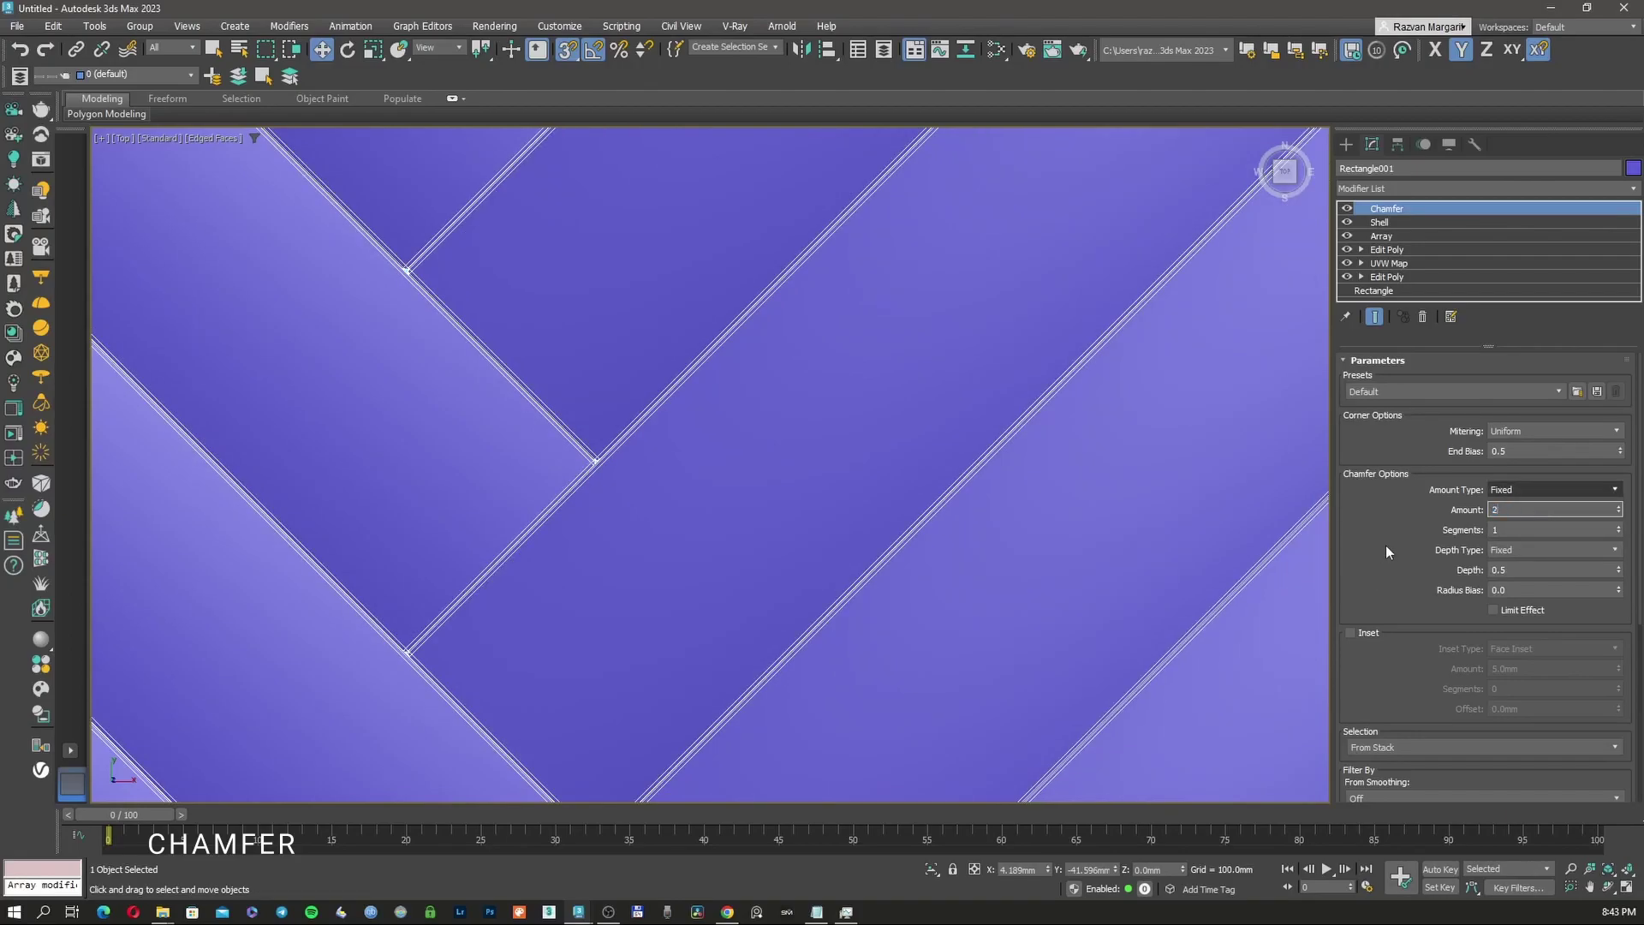
{"action": "key", "text": "Return"}
Step: Set the Chamfer's smoothing output to Smooth Chamfers Only
{"action": "left_click_drag", "start_coordinate": [1388, 544], "coordinate": [1387, 516]}
{"action": "left_click_drag", "start_coordinate": [1395, 583], "coordinate": [1376, 329]}
{"action": "left_click_drag", "start_coordinate": [1428, 648], "coordinate": [1435, 529]}
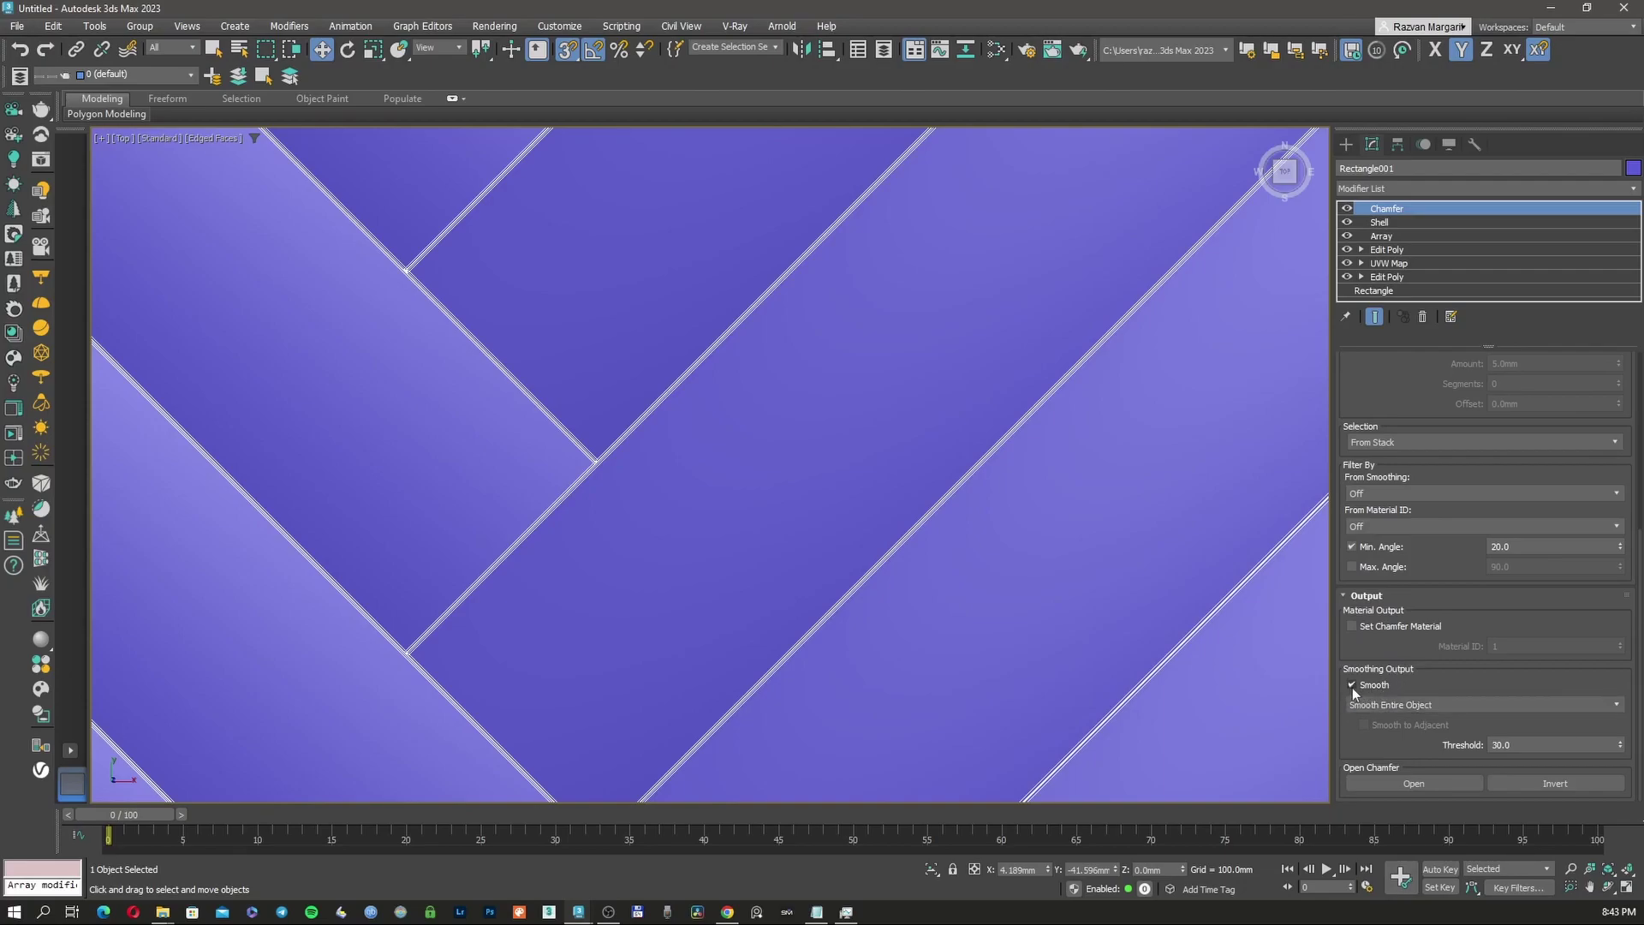
{"action": "left_click", "coordinate": [1386, 700]}
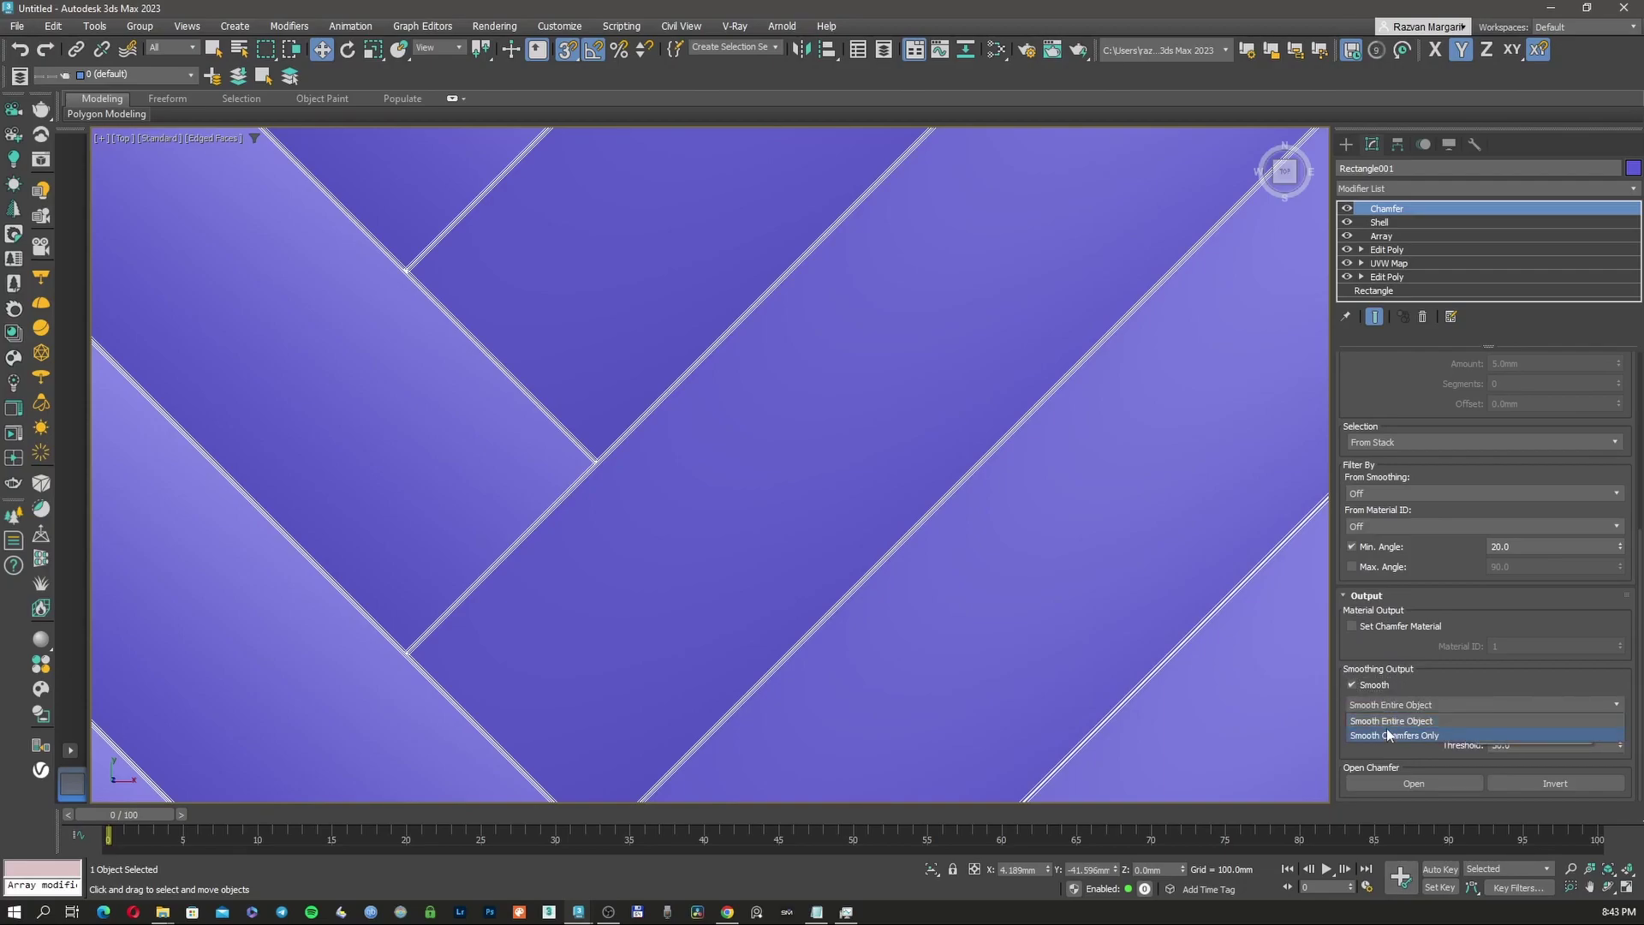
{"action": "left_click", "coordinate": [1385, 726]}
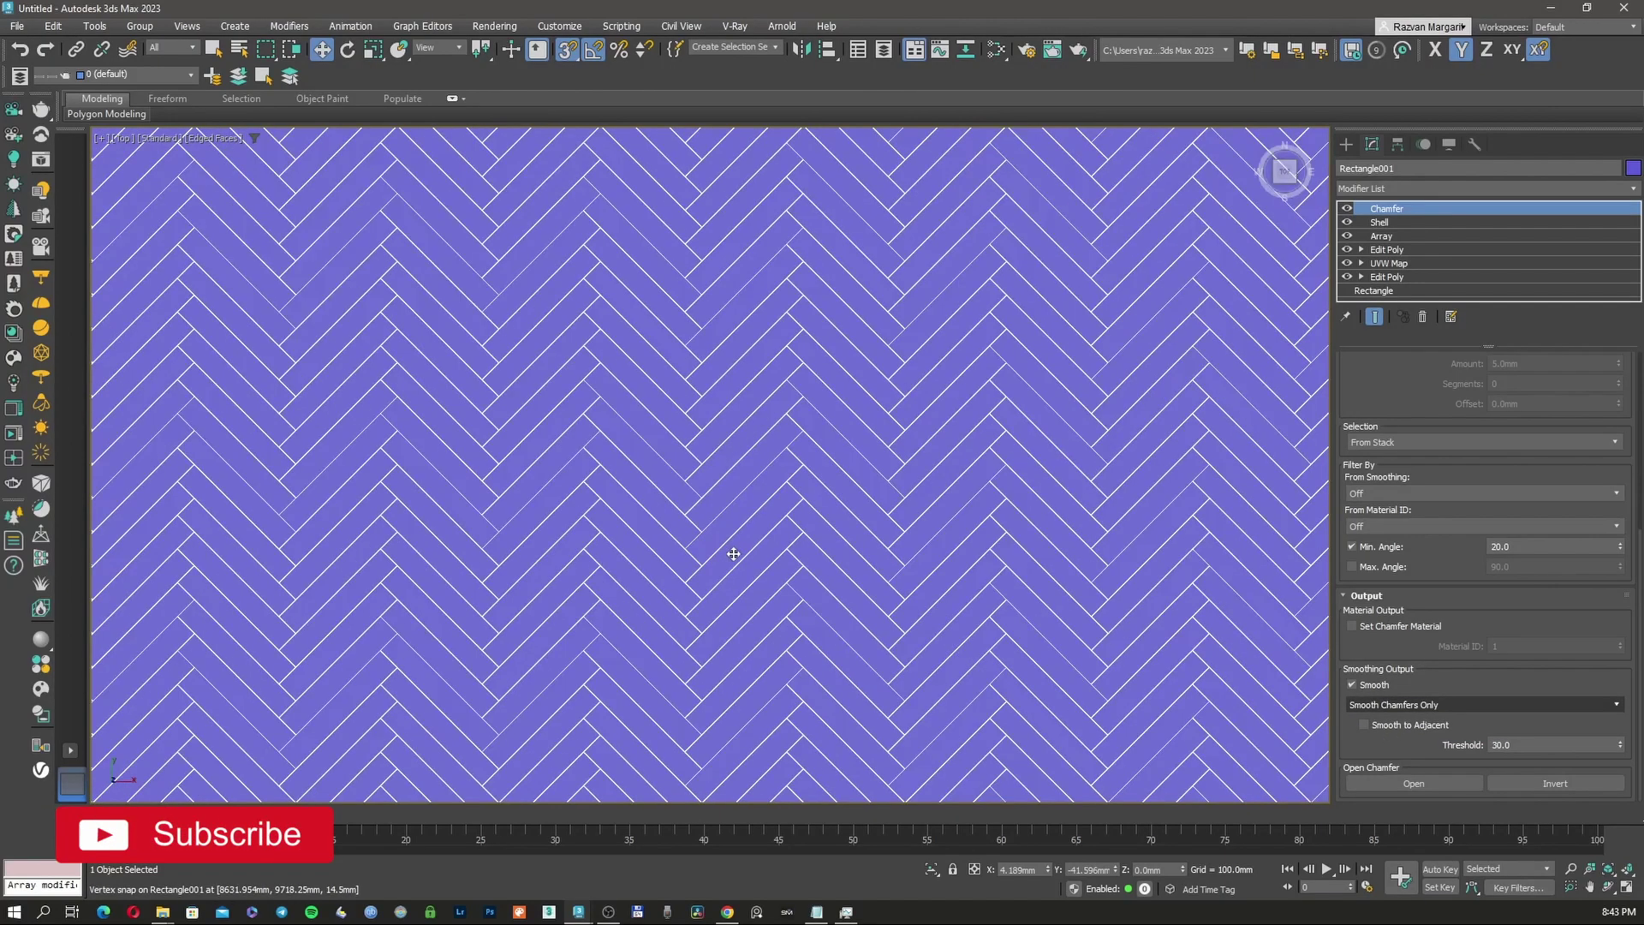
Step: Inspect a plank corner up close and reduce the Chamfer's segments to 0
{"action": "middle_click_drag", "start_coordinate": [731, 551], "coordinate": [751, 694], "text": "alt"}
{"action": "scroll", "coordinate": [751, 695], "scroll_direction": "up", "scroll_amount": 5}
{"action": "scroll", "coordinate": [716, 396], "scroll_direction": "up", "scroll_amount": 6}
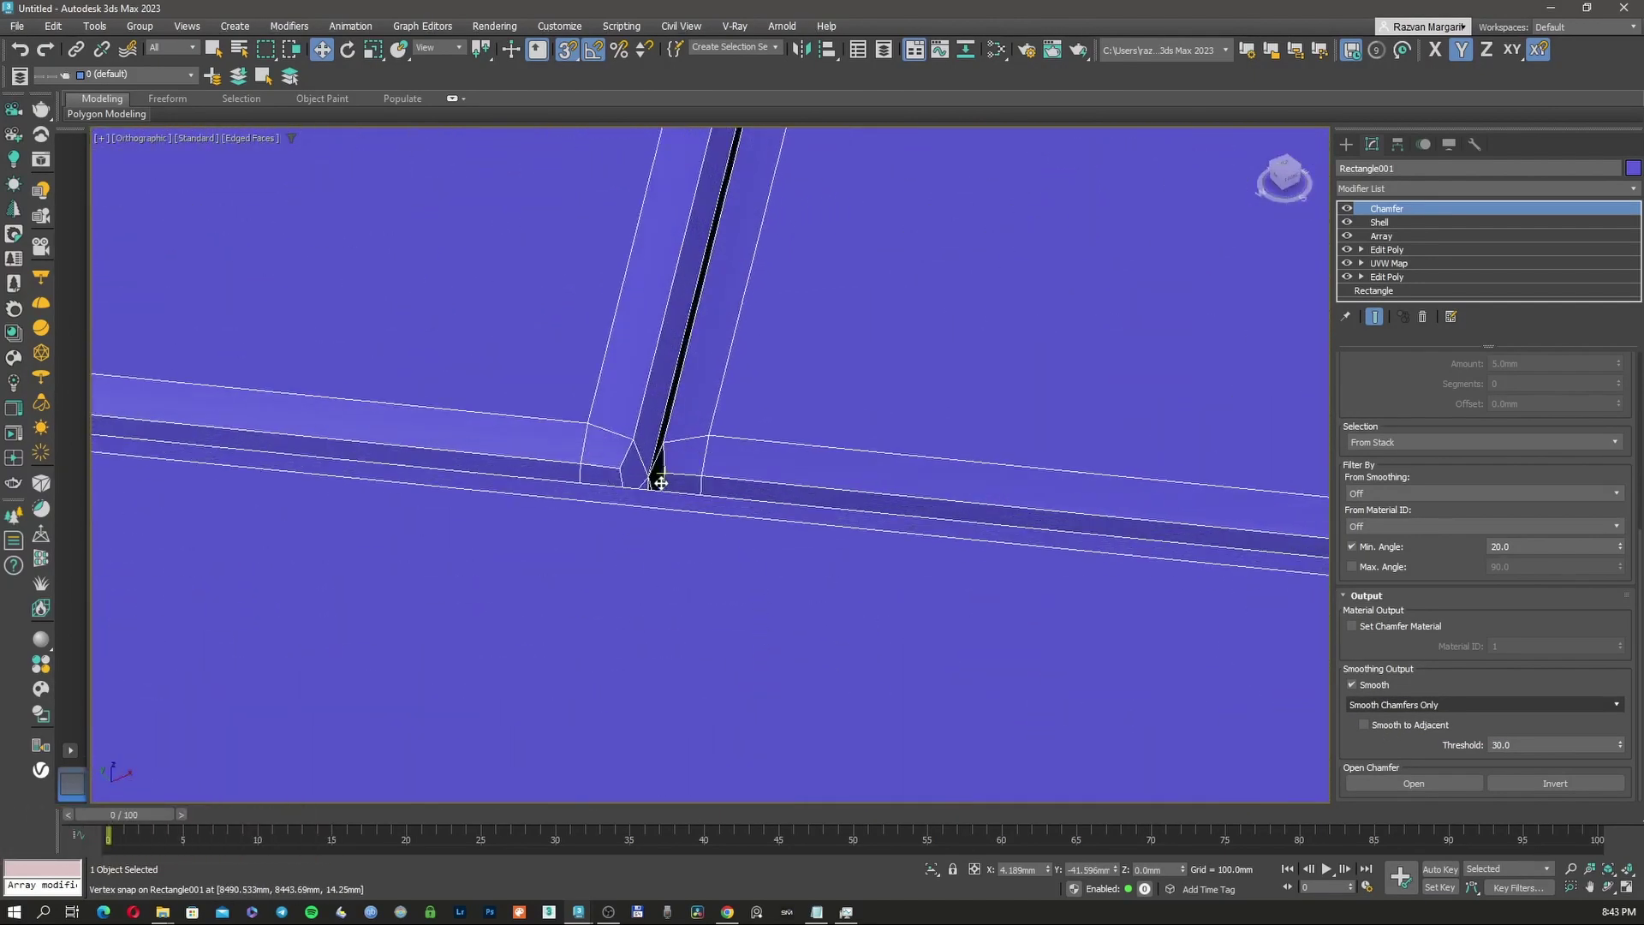
{"action": "scroll", "coordinate": [1466, 490], "scroll_direction": "up", "scroll_amount": 5}
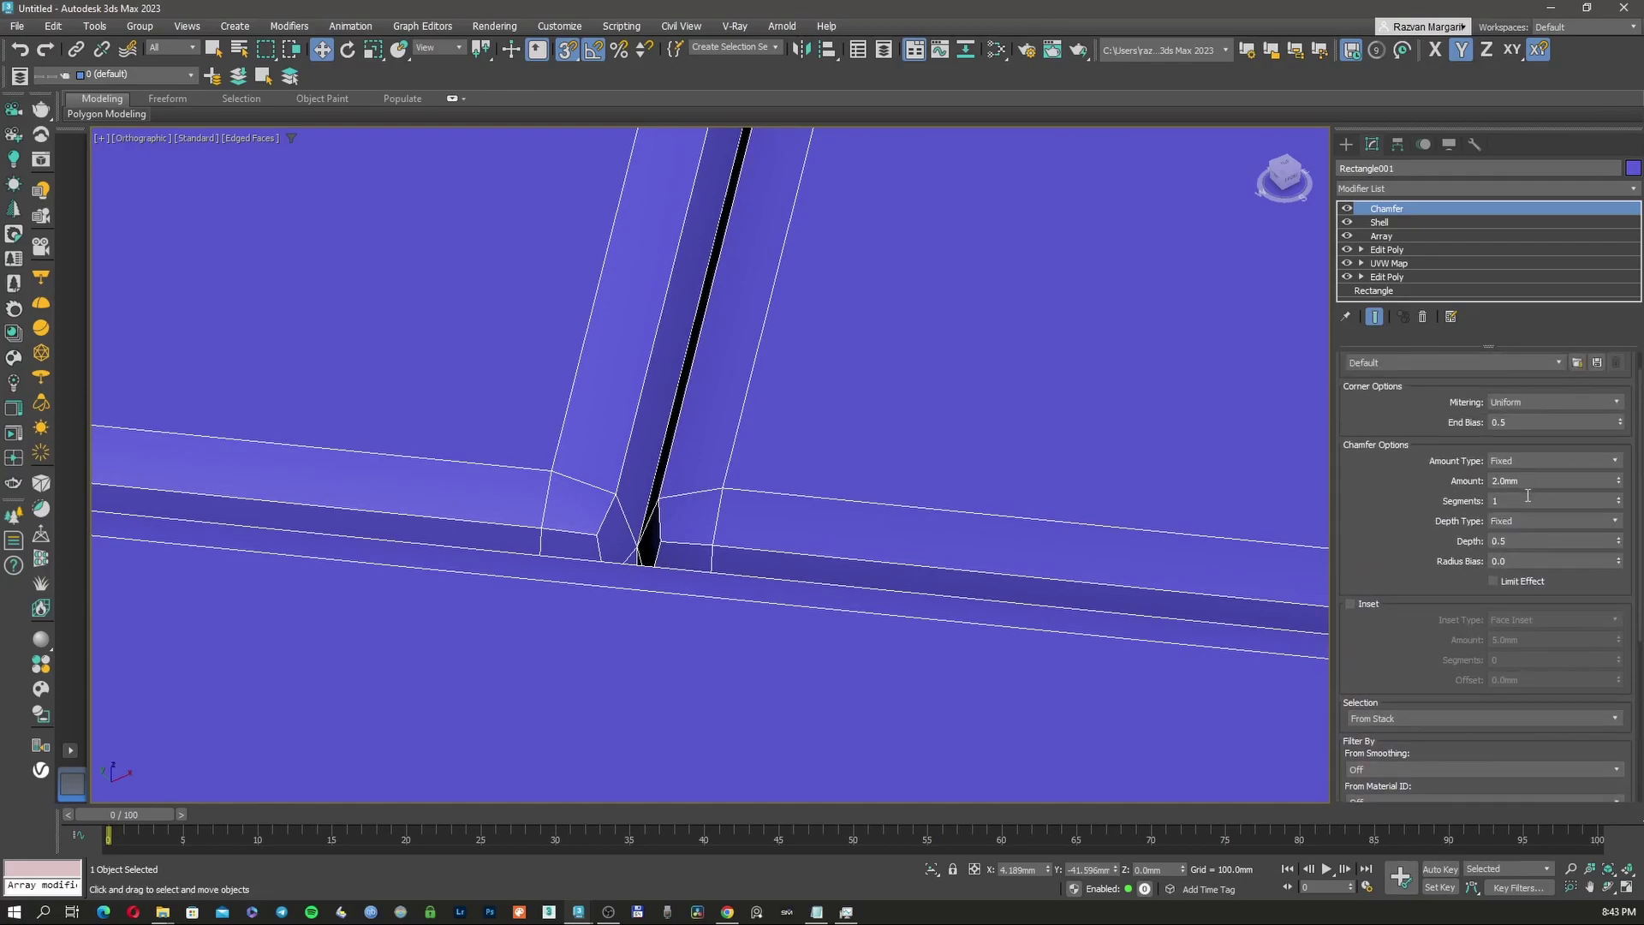
{"action": "left_click", "coordinate": [1519, 541]}
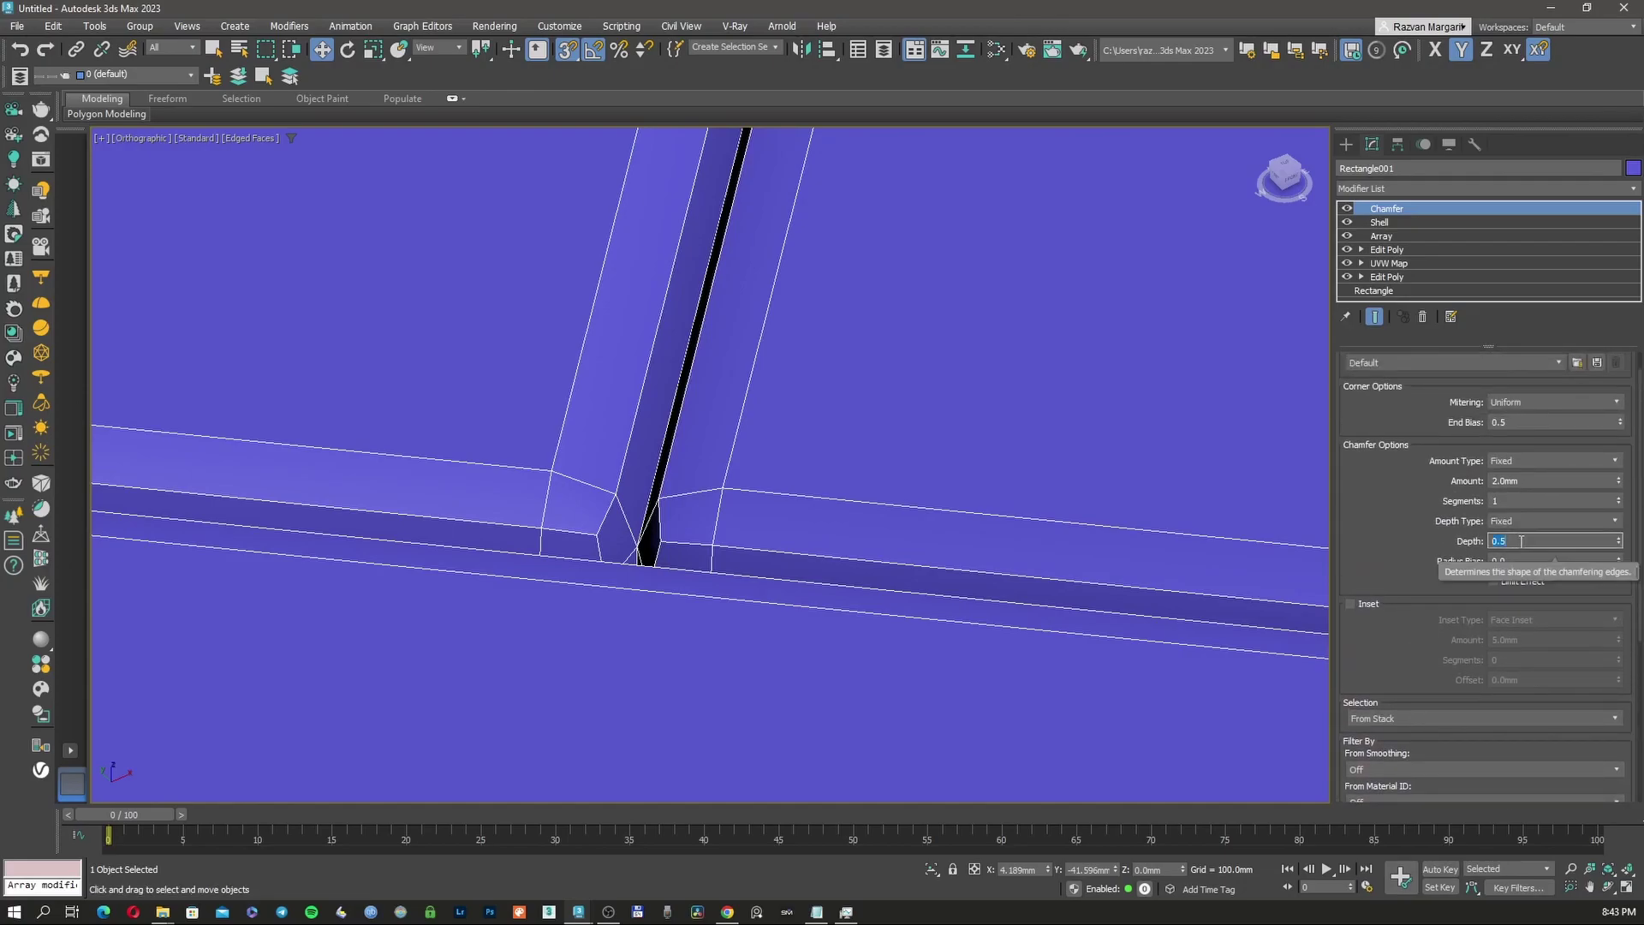
{"action": "left_click", "coordinate": [1617, 504]}
{"action": "scroll", "coordinate": [888, 543], "scroll_direction": "down", "scroll_amount": 6}
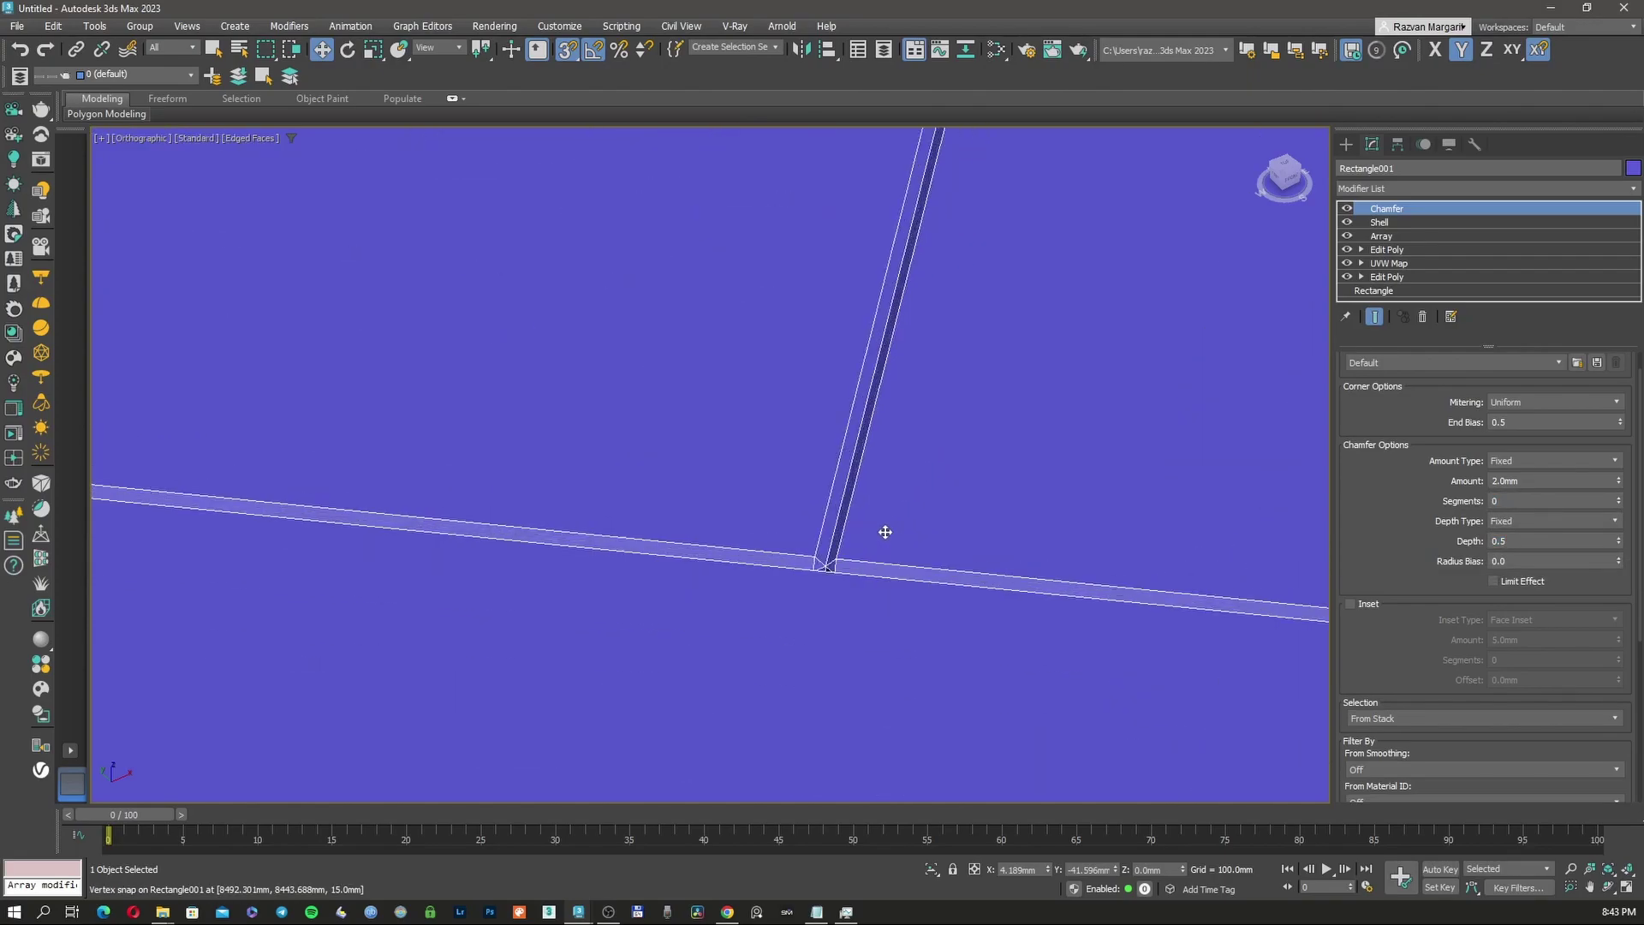
{"action": "scroll", "coordinate": [886, 532], "scroll_direction": "down", "scroll_amount": 4}
Step: Add a second Chamfer modifier, try an amount of 1 mm and settle on 0.5 mm
{"action": "left_click", "coordinate": [1415, 187]}
{"action": "type", "text": "ch"}
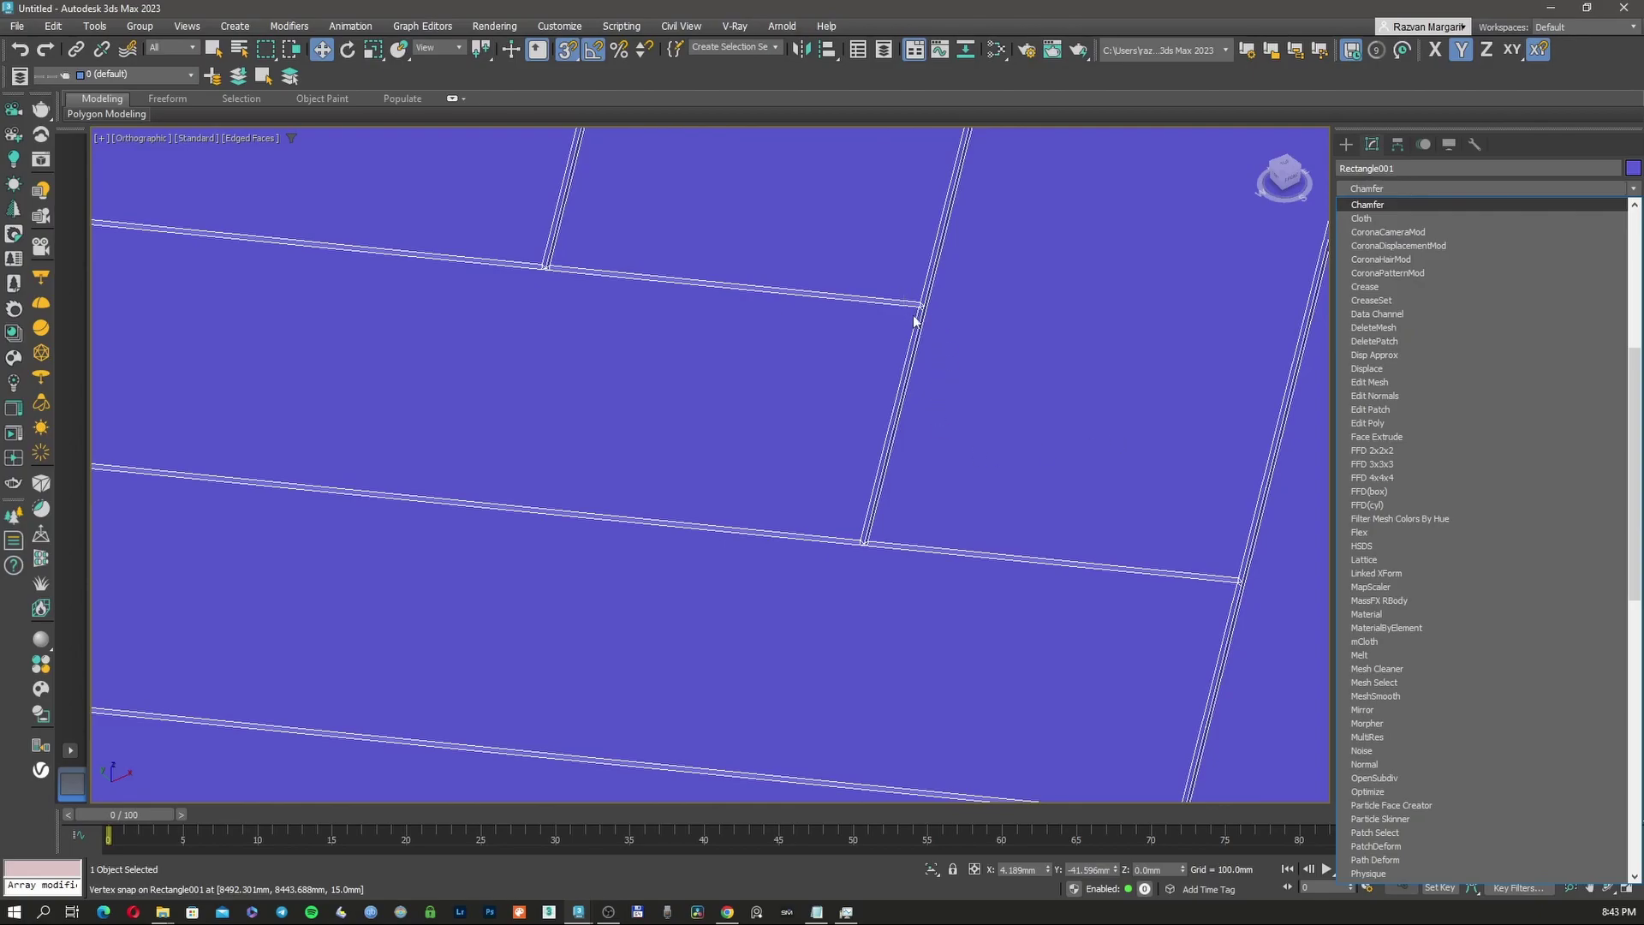
{"action": "key", "text": "Return"}
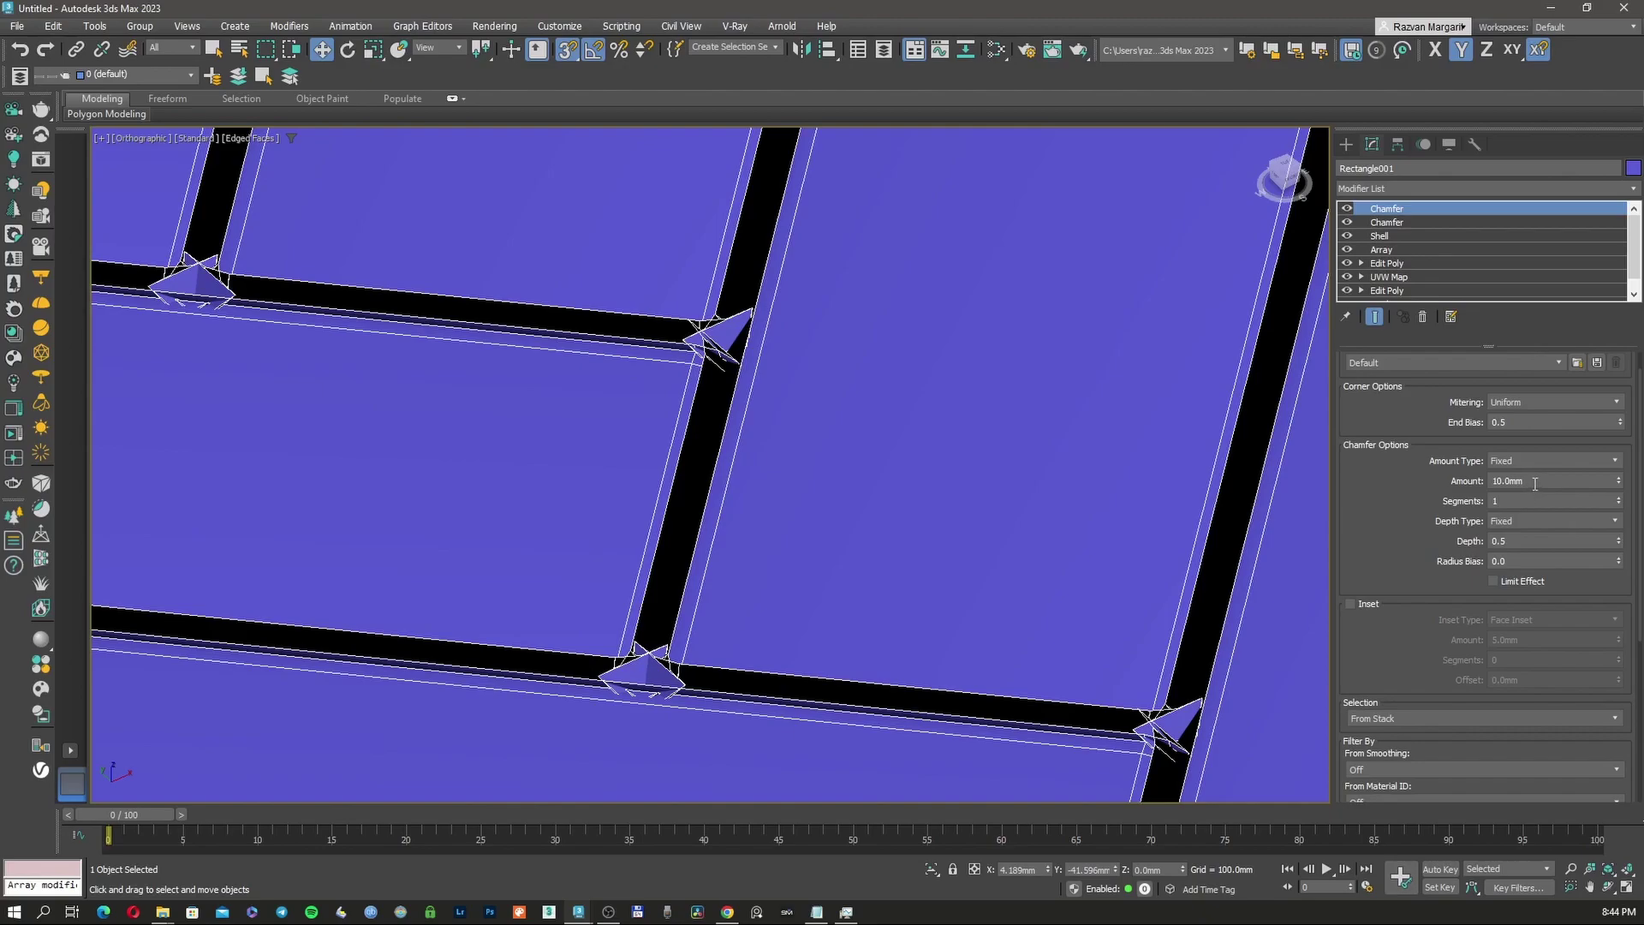
{"action": "double_click", "coordinate": [1531, 481]}
{"action": "type", "text": "1"}
{"action": "key", "text": "Return"}
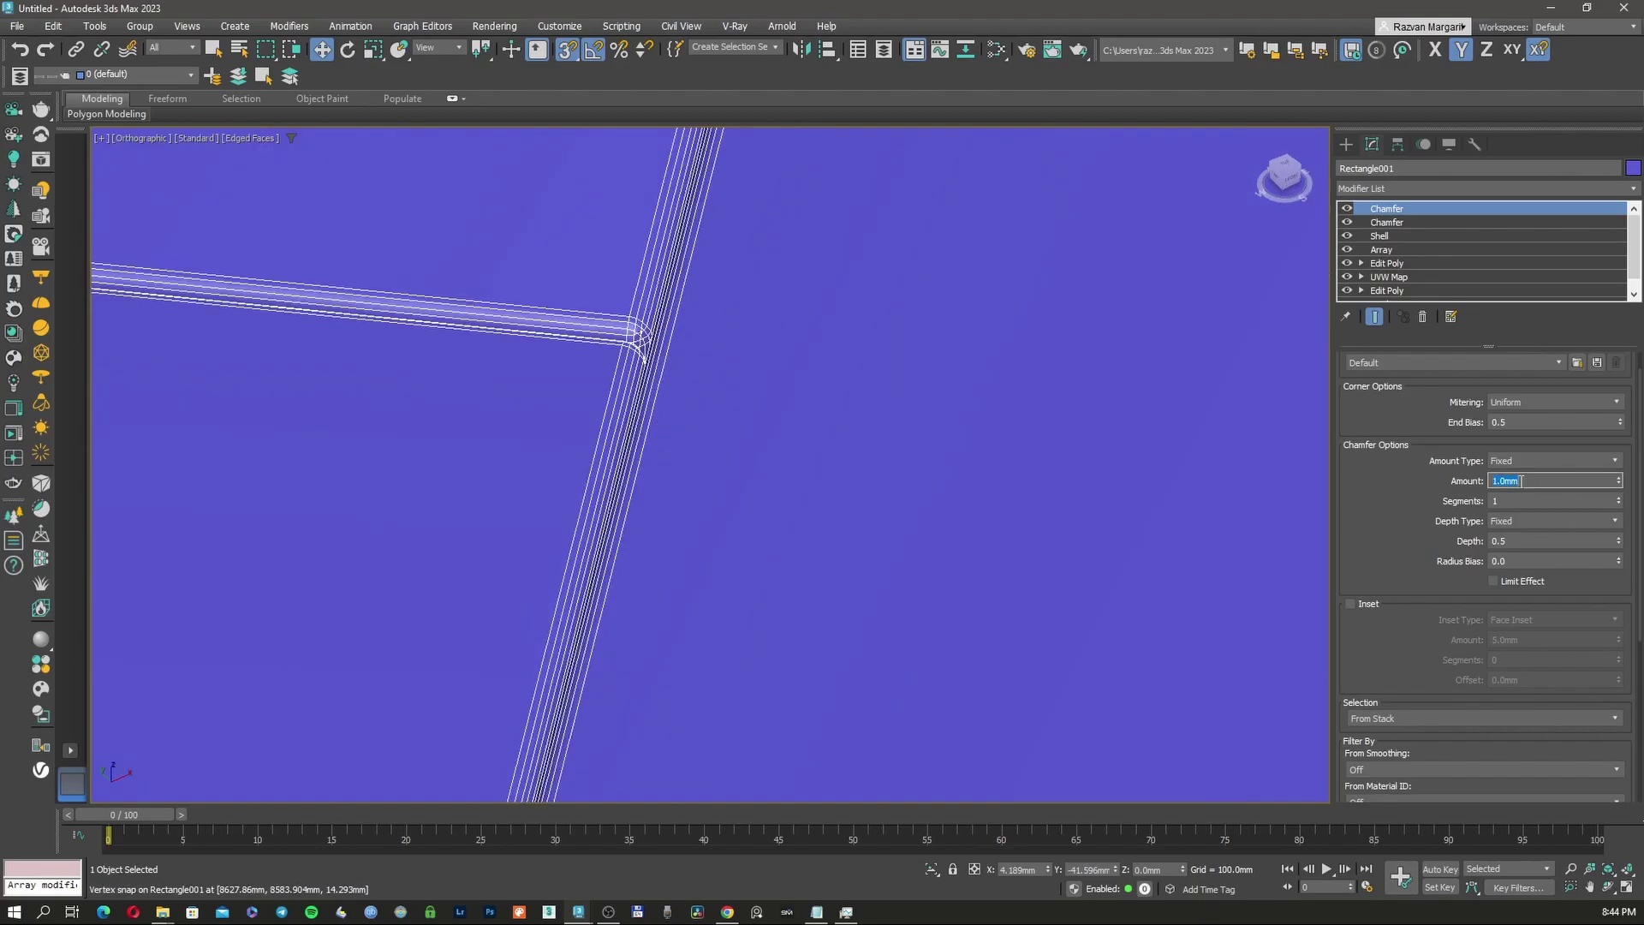
{"action": "key", "text": "Return"}
Step: Hide the edged faces and turn both Chamfer modifiers off in the viewport
{"action": "scroll", "coordinate": [773, 454], "scroll_direction": "down", "scroll_amount": 6}
{"action": "key", "text": "F3"}
{"action": "key", "text": "F3"}
{"action": "key", "text": "F4"}
{"action": "scroll", "coordinate": [913, 569], "scroll_direction": "up", "scroll_amount": 8}
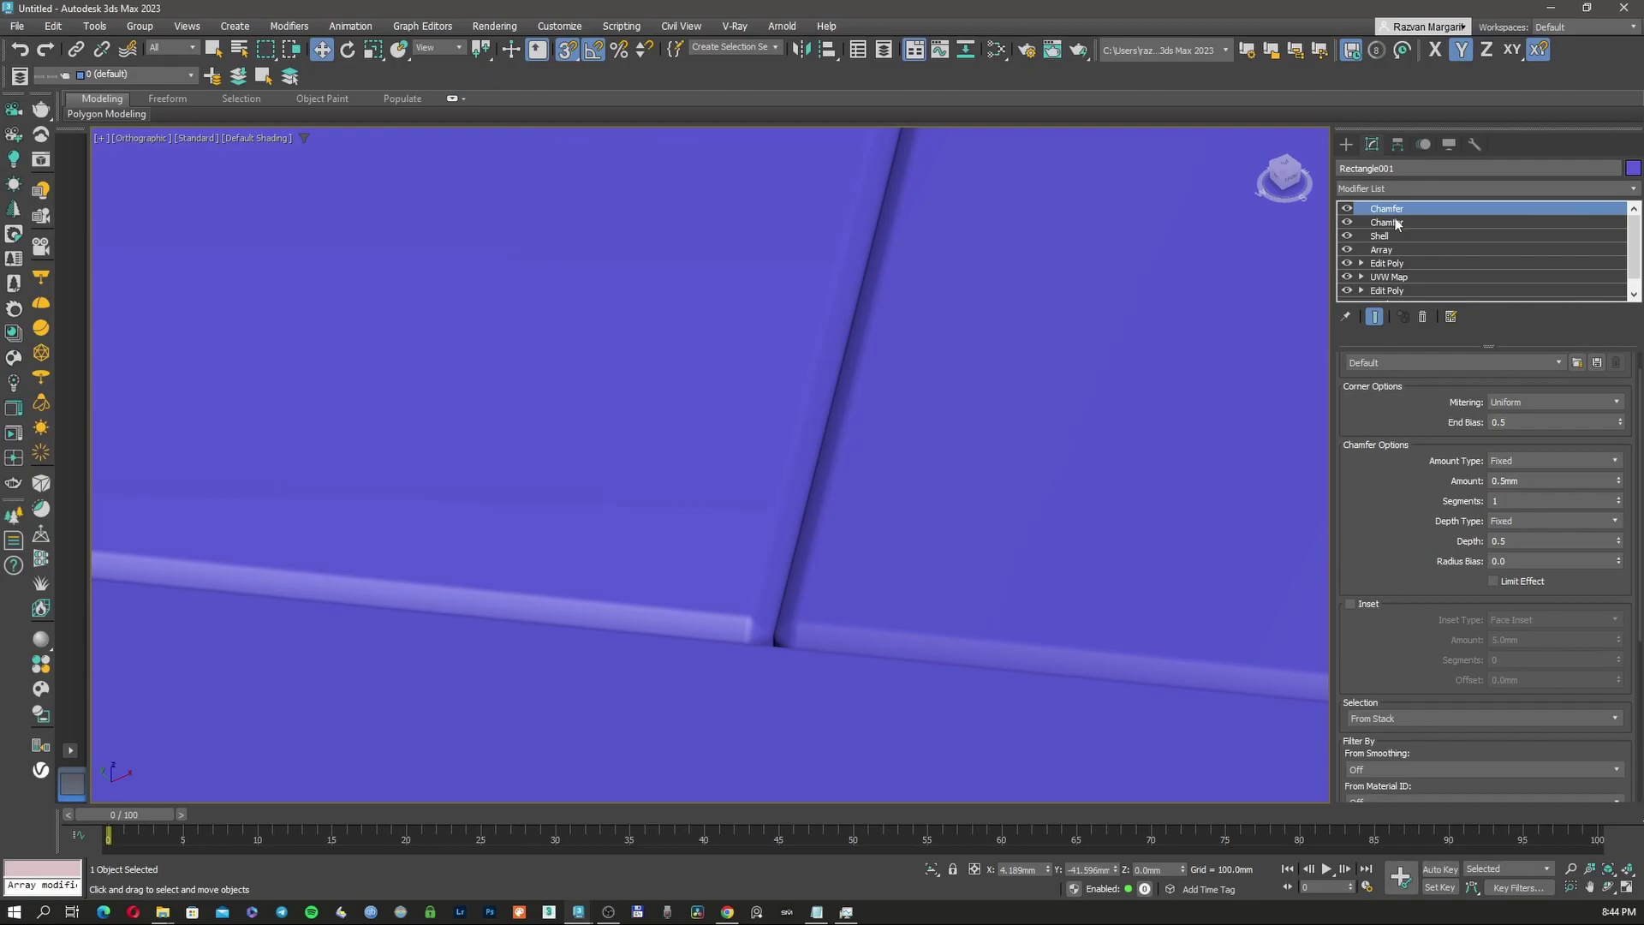
{"action": "left_click", "coordinate": [1398, 224], "text": "ctrl"}
{"action": "right_click", "coordinate": [1400, 224]}
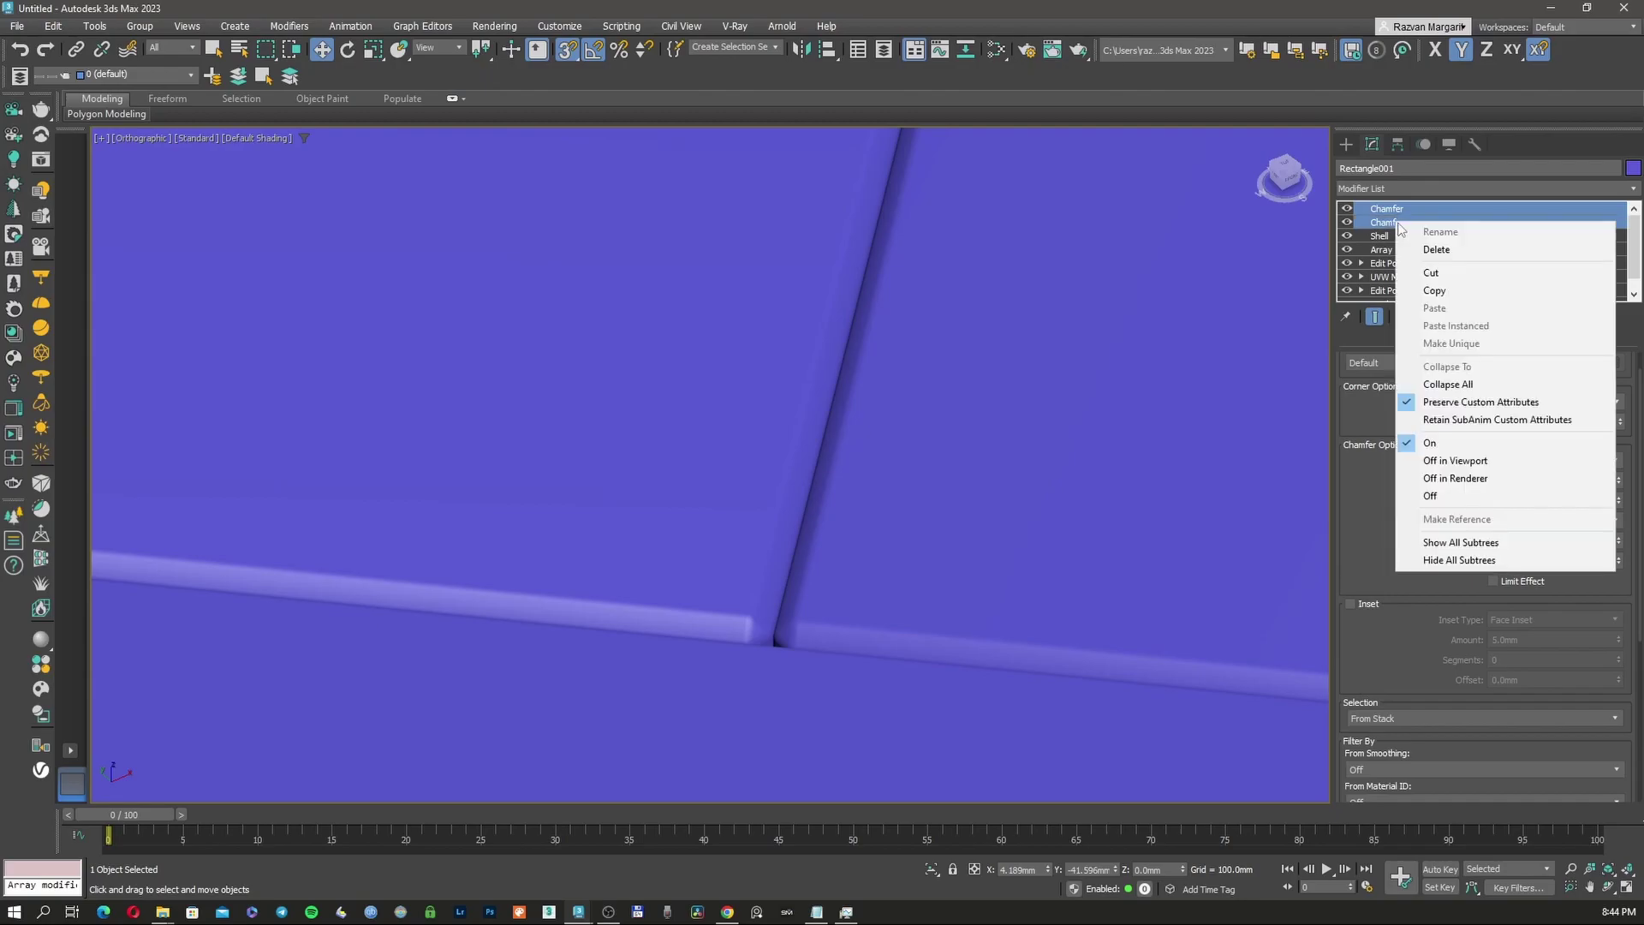
{"action": "left_click", "coordinate": [1473, 463]}
Step: Examine the floor in wireframe and shaded display with the chamfers hidden, and clear the selection
{"action": "key", "text": "F3"}
{"action": "scroll", "coordinate": [837, 506], "scroll_direction": "down", "scroll_amount": 10}
{"action": "key", "text": "F3"}
{"action": "key", "text": "F3"}
{"action": "scroll", "coordinate": [840, 548], "scroll_direction": "down", "scroll_amount": 5}
{"action": "key", "text": "F3"}
{"action": "scroll", "coordinate": [840, 589], "scroll_direction": "down", "scroll_amount": 2}
{"action": "middle_click_drag", "start_coordinate": [840, 590], "coordinate": [753, 513]}
{"action": "scroll", "coordinate": [753, 513], "scroll_direction": "up", "scroll_amount": 6}
{"action": "key", "text": "F3"}
{"action": "scroll", "coordinate": [779, 501], "scroll_direction": "up", "scroll_amount": 6}
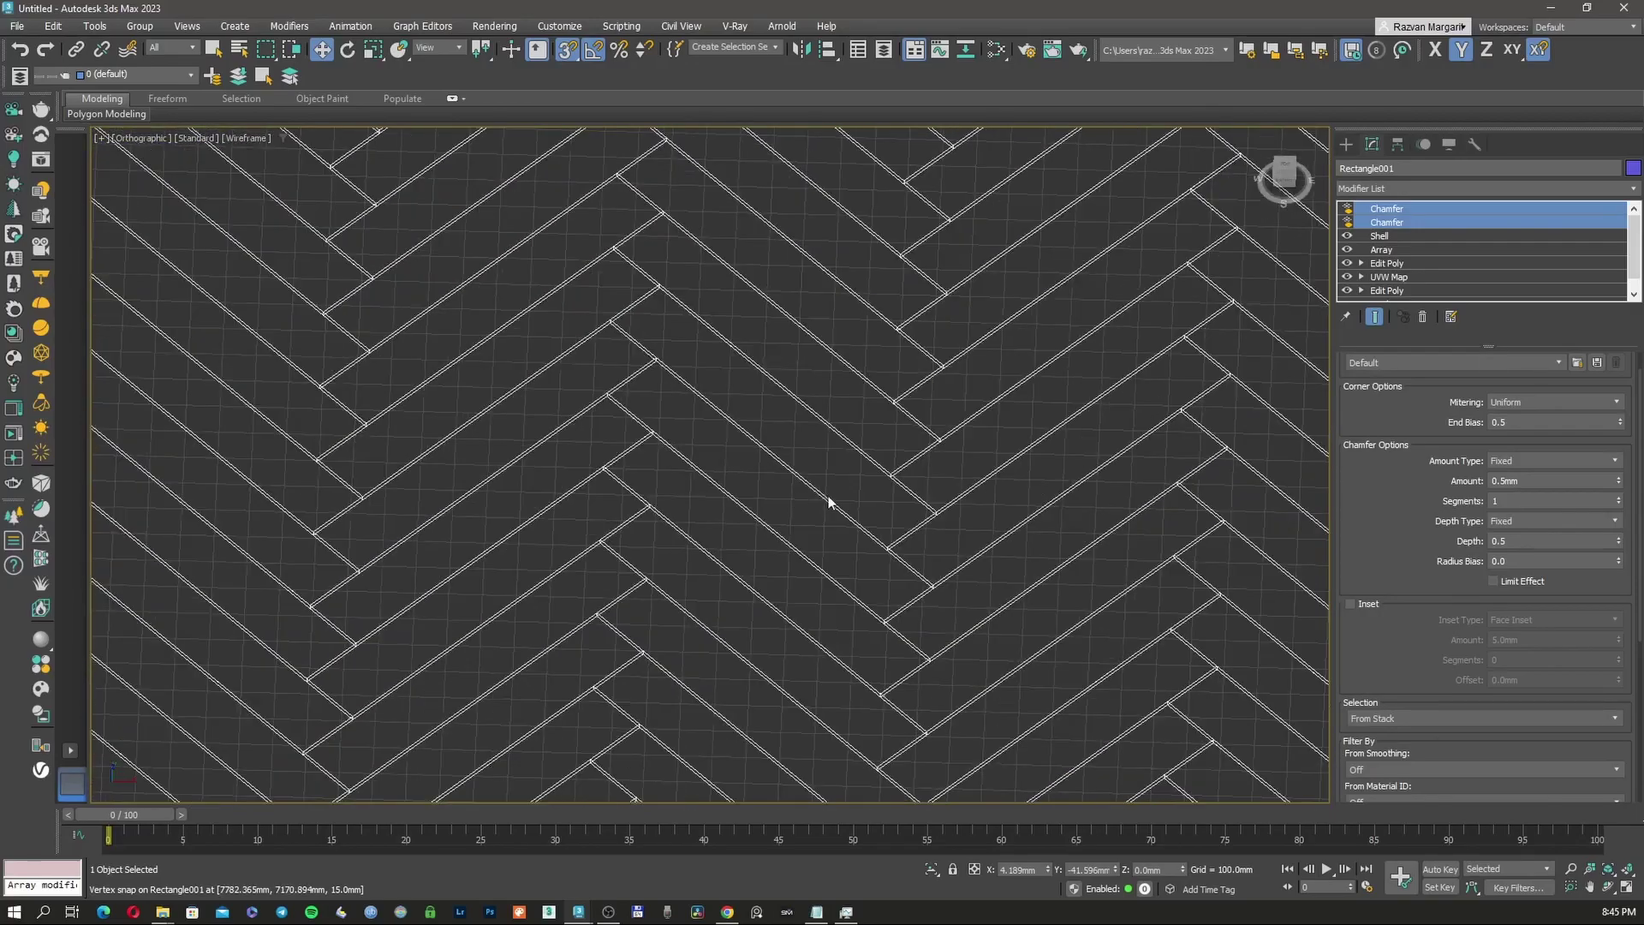
{"action": "scroll", "coordinate": [1010, 416], "scroll_direction": "up", "scroll_amount": 1}
{"action": "left_click", "coordinate": [631, 471]}
{"action": "key", "text": "F3"}
{"action": "key", "text": "F3"}
{"action": "scroll", "coordinate": [629, 471], "scroll_direction": "down", "scroll_amount": 5}
{"action": "scroll", "coordinate": [668, 472], "scroll_direction": "down", "scroll_amount": 4}
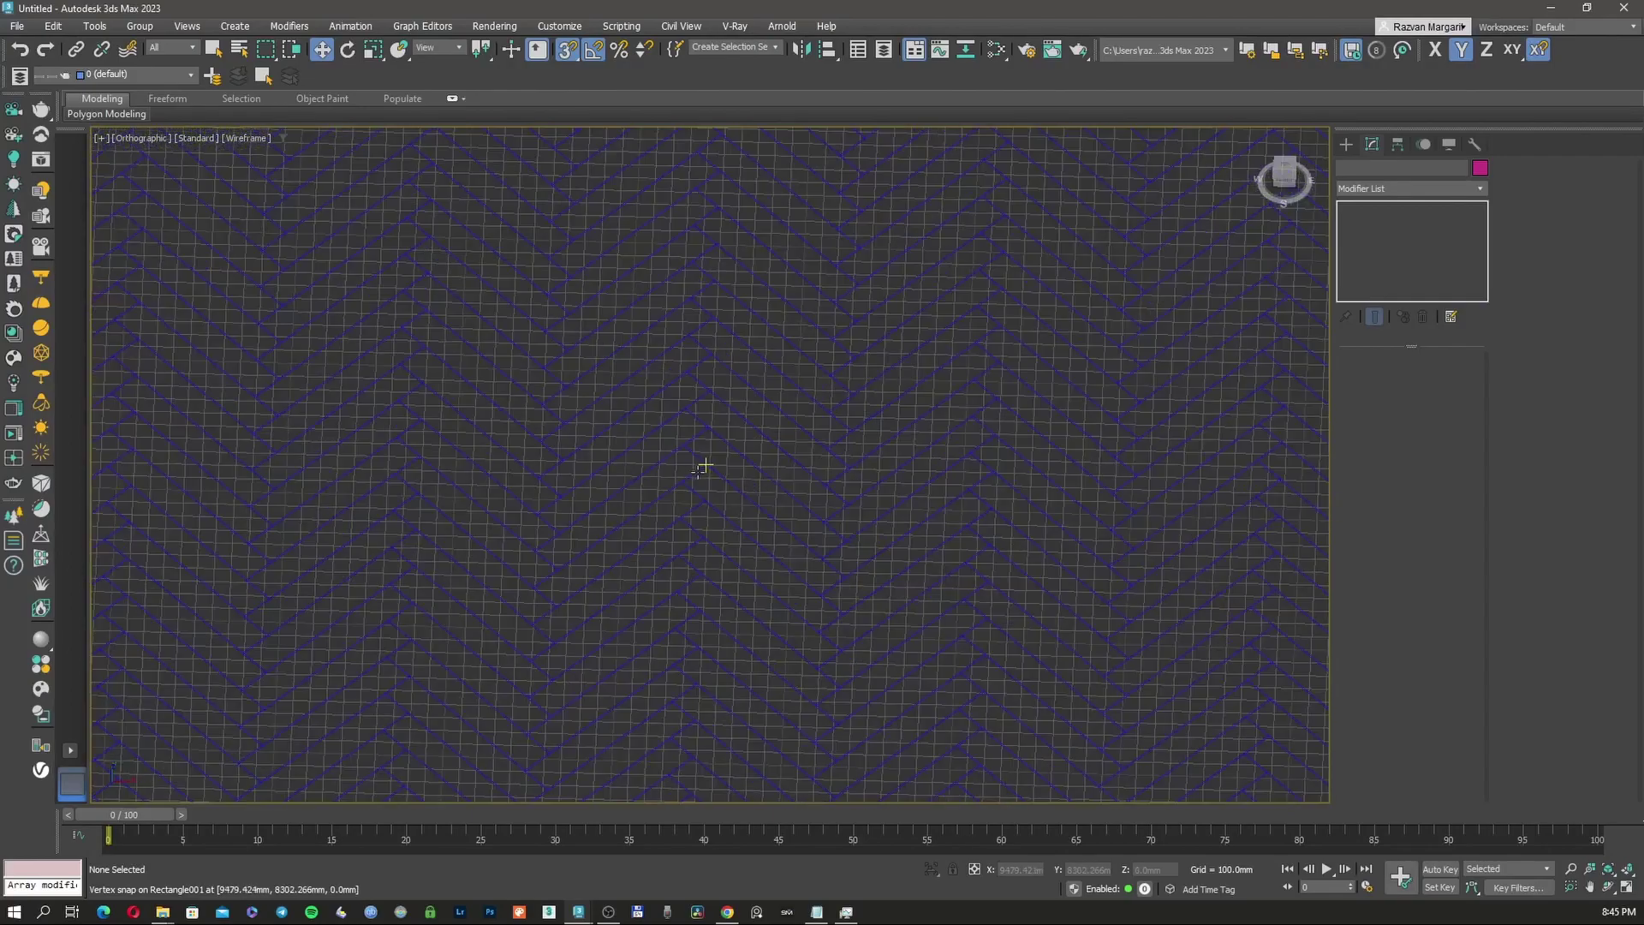
Step: Reselect the floor and add a CoronaPhysicalMtl in a maximized Slate Material Editor
{"action": "left_click", "coordinate": [704, 468]}
{"action": "scroll", "coordinate": [702, 469], "scroll_direction": "up", "scroll_amount": 8}
{"action": "scroll", "coordinate": [699, 474], "scroll_direction": "down", "scroll_amount": 3}
{"action": "key", "text": "m"}
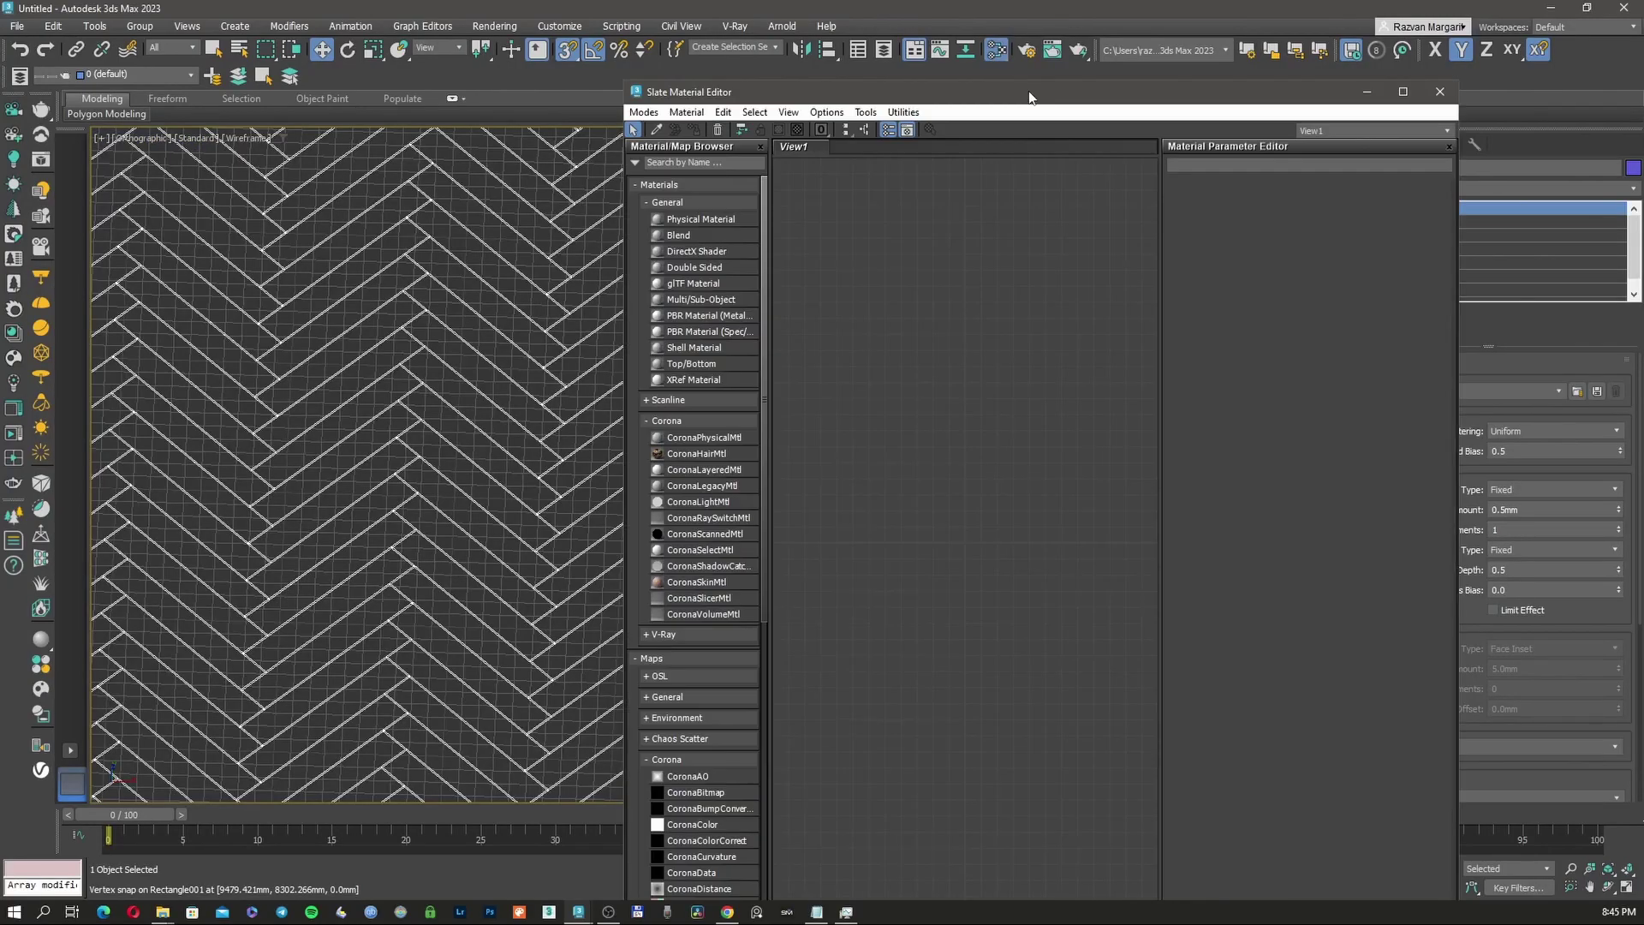
{"action": "double_click", "coordinate": [1029, 104]}
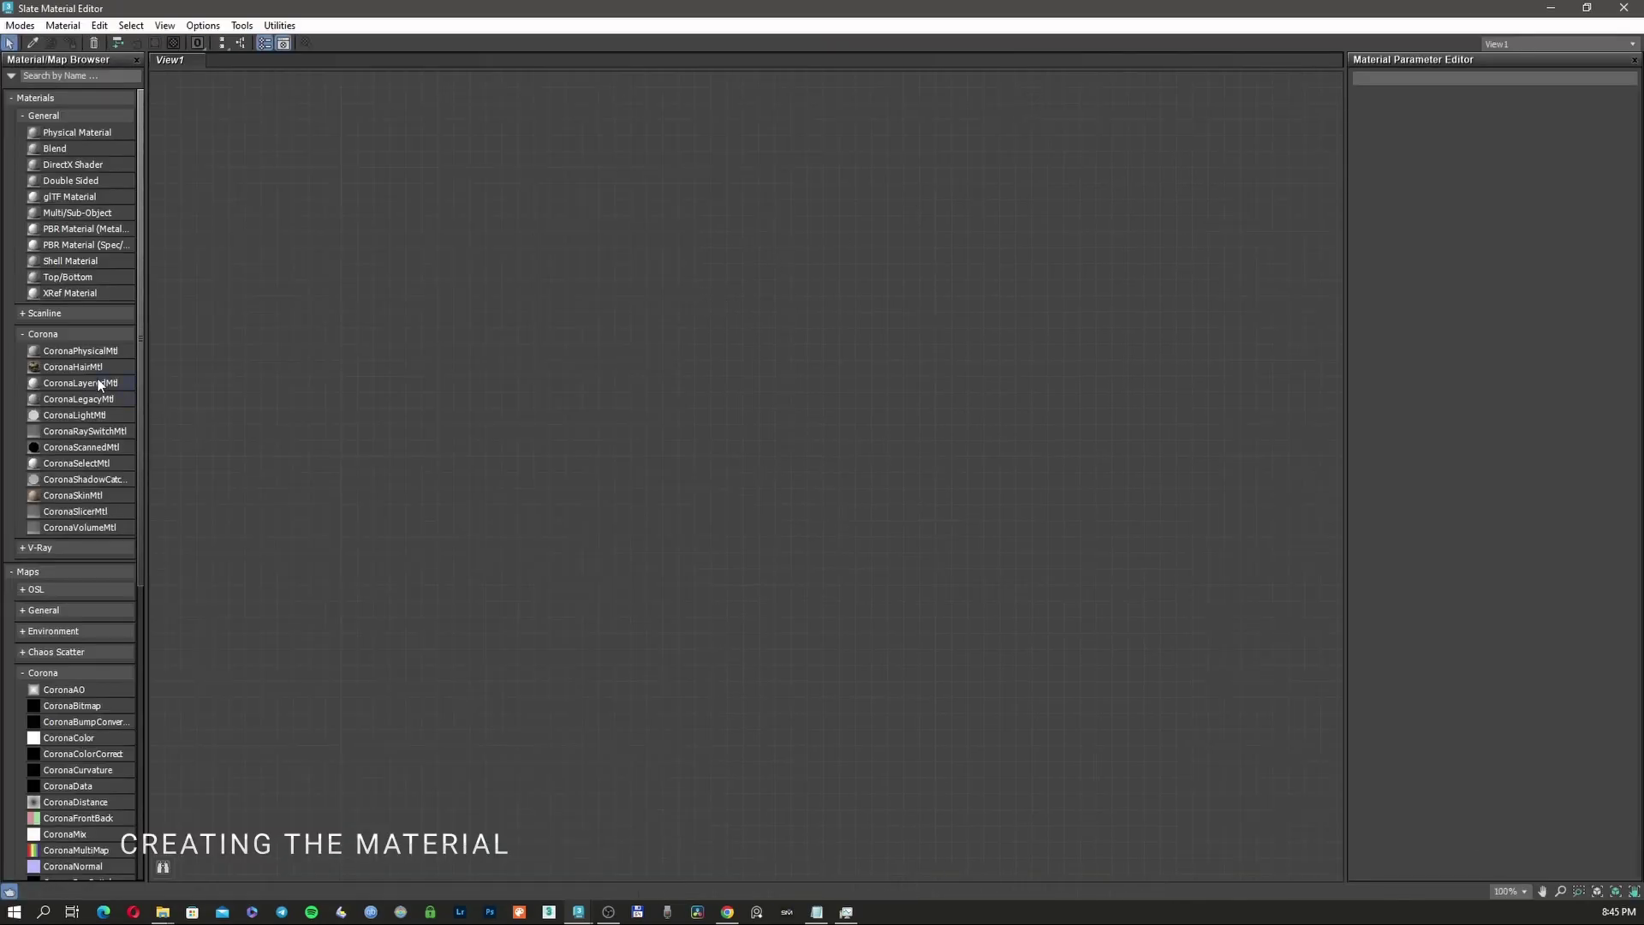
{"action": "left_click_drag", "start_coordinate": [80, 350], "coordinate": [739, 397]}
{"action": "double_click", "coordinate": [740, 396]}
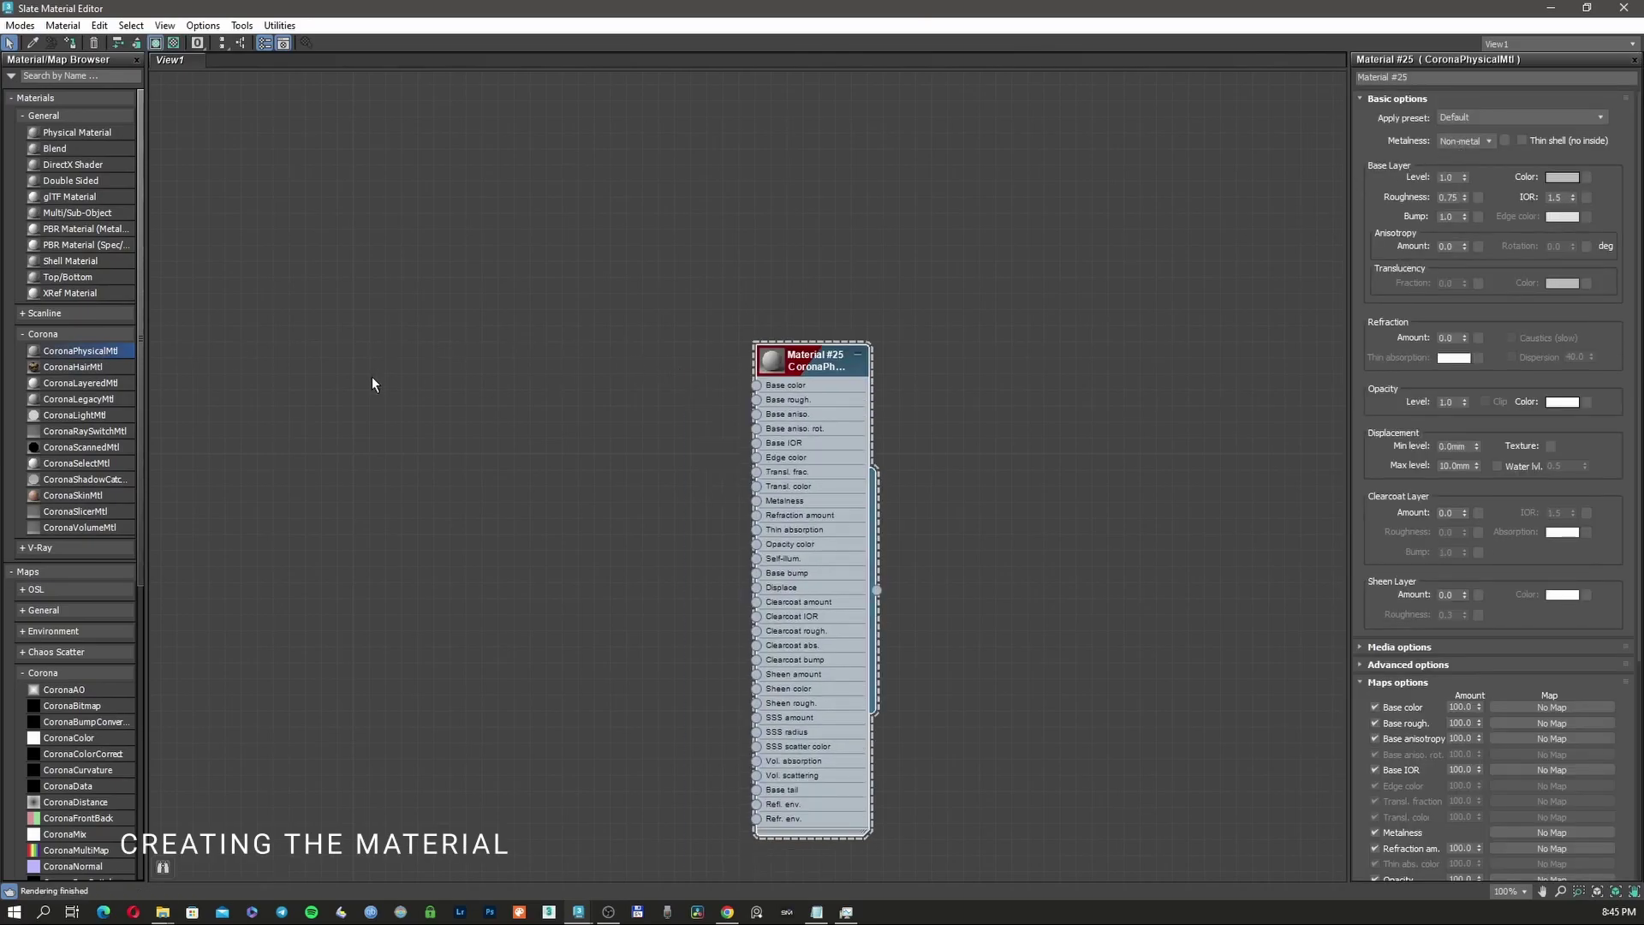
Step: Connect a CoronaMultiMap to the material's base color and set its item count to 8
{"action": "middle_click_drag", "start_coordinate": [392, 551], "coordinate": [446, 453]}
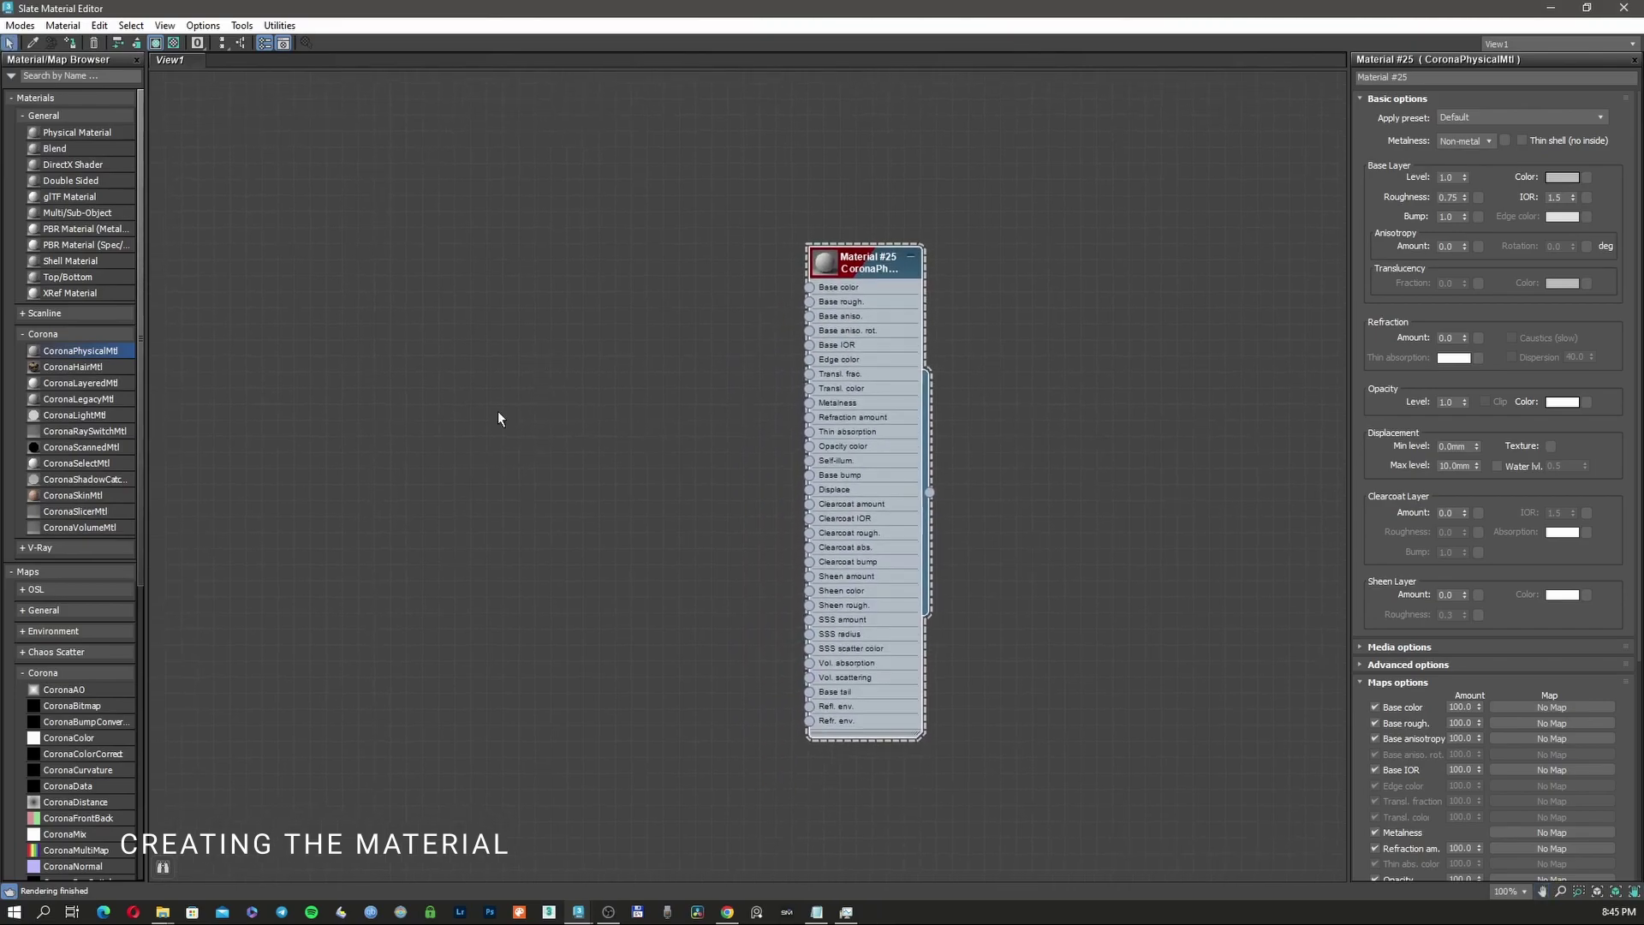
{"action": "scroll", "coordinate": [82, 700], "scroll_direction": "down", "scroll_amount": 6}
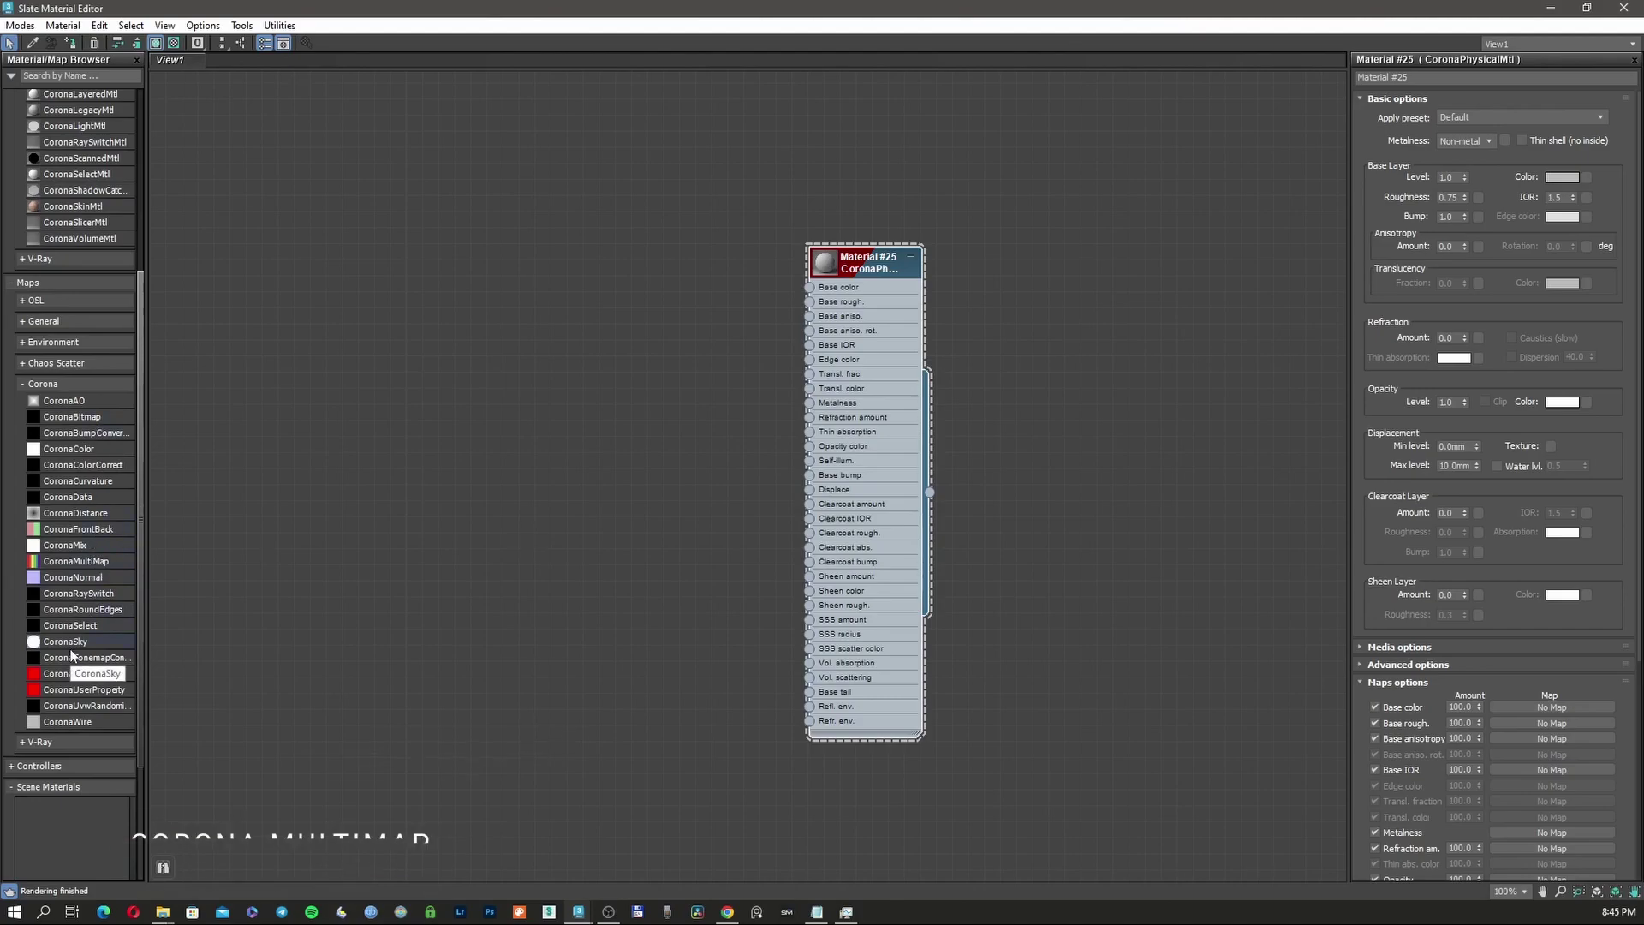
{"action": "left_click", "coordinate": [89, 563]}
{"action": "left_click_drag", "start_coordinate": [90, 564], "coordinate": [810, 285]}
{"action": "left_click_drag", "start_coordinate": [569, 333], "coordinate": [618, 275]}
{"action": "left_click", "coordinate": [1443, 230]}
{"action": "key", "text": "Return"}
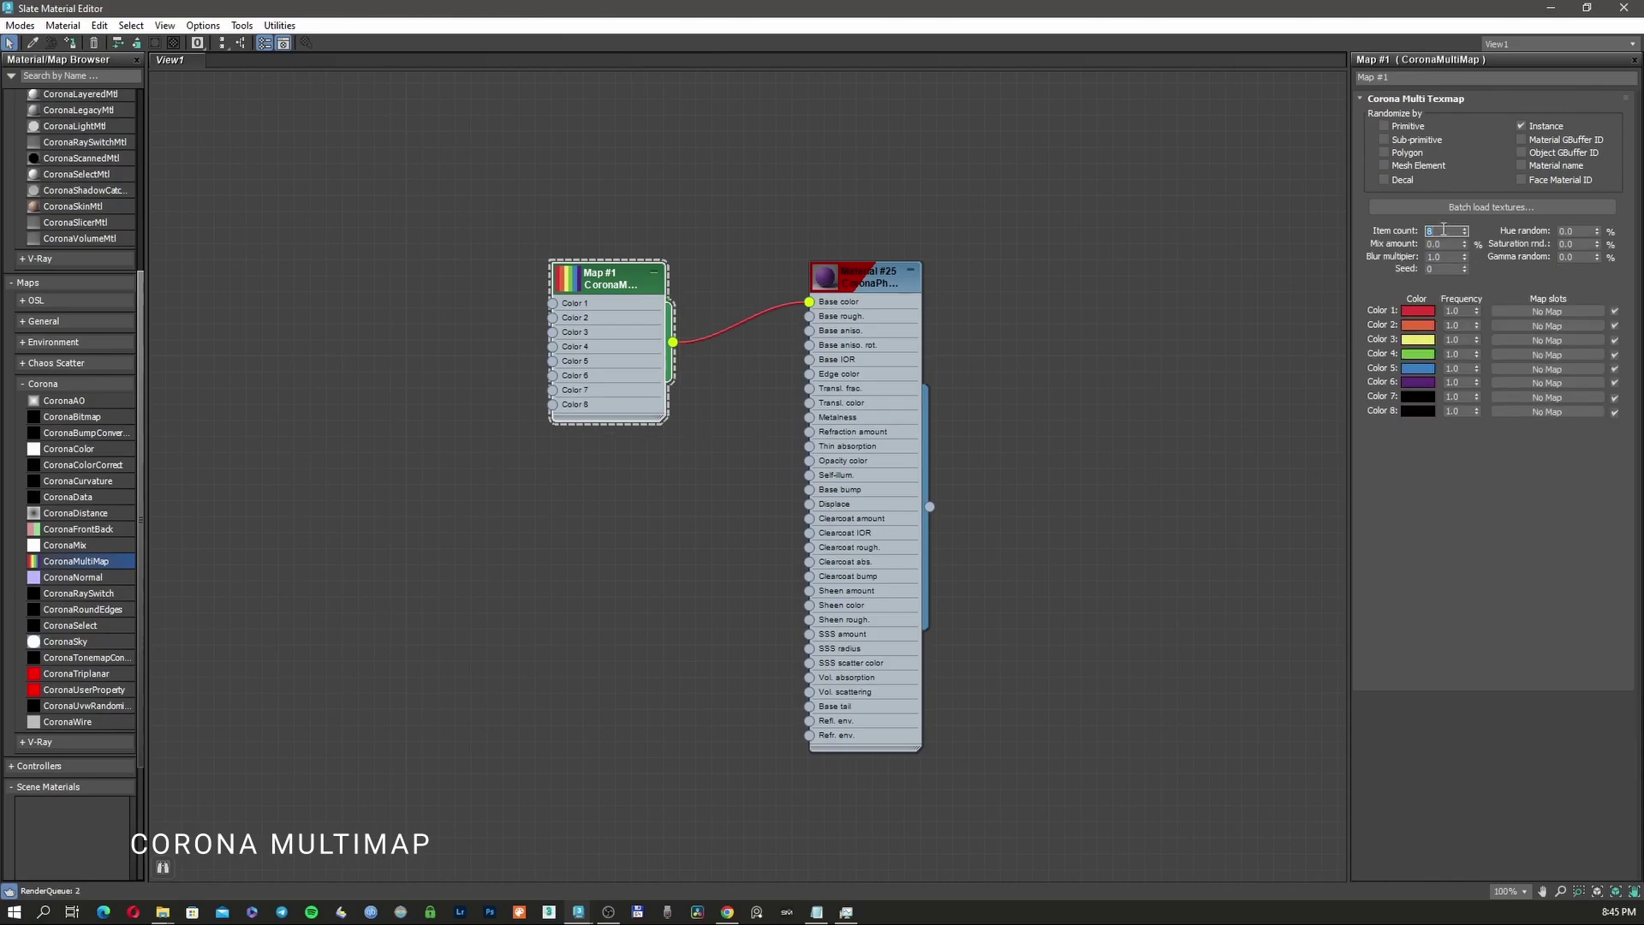
Step: Restore the material editor to a floating window and assign the CoronaPhysicalMtl to the selected floor
{"action": "left_click_drag", "start_coordinate": [860, 271], "coordinate": [877, 271]}
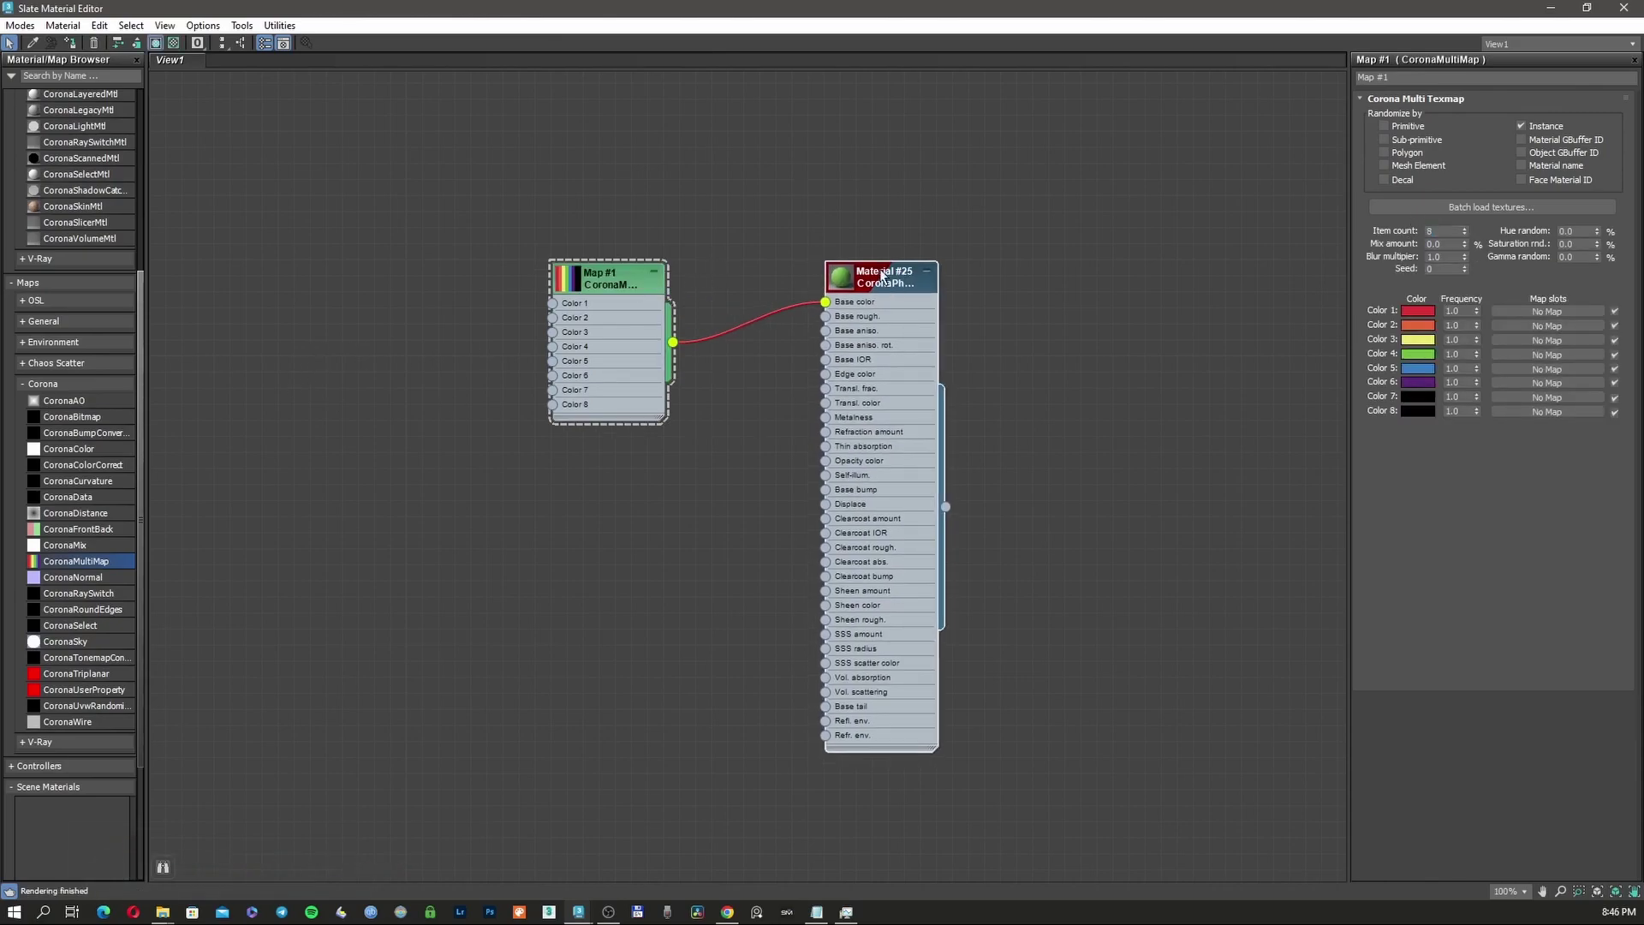
{"action": "left_click_drag", "start_coordinate": [915, 17], "coordinate": [884, 96]}
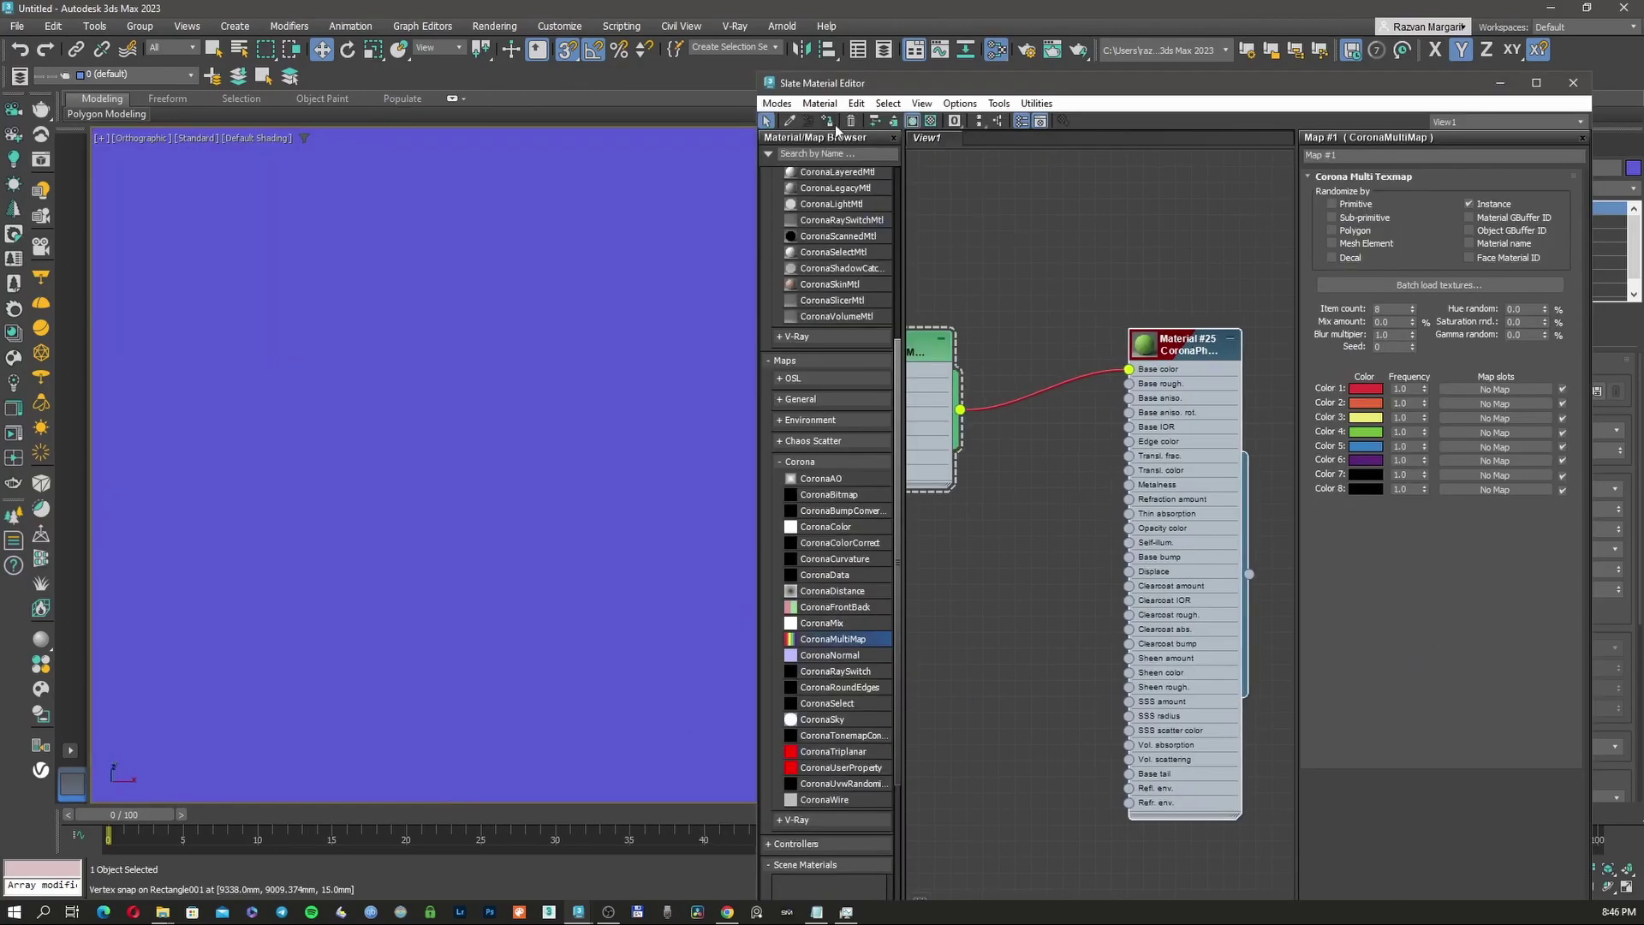
{"action": "left_click", "coordinate": [829, 122]}
{"action": "scroll", "coordinate": [569, 363], "scroll_direction": "down", "scroll_amount": 5}
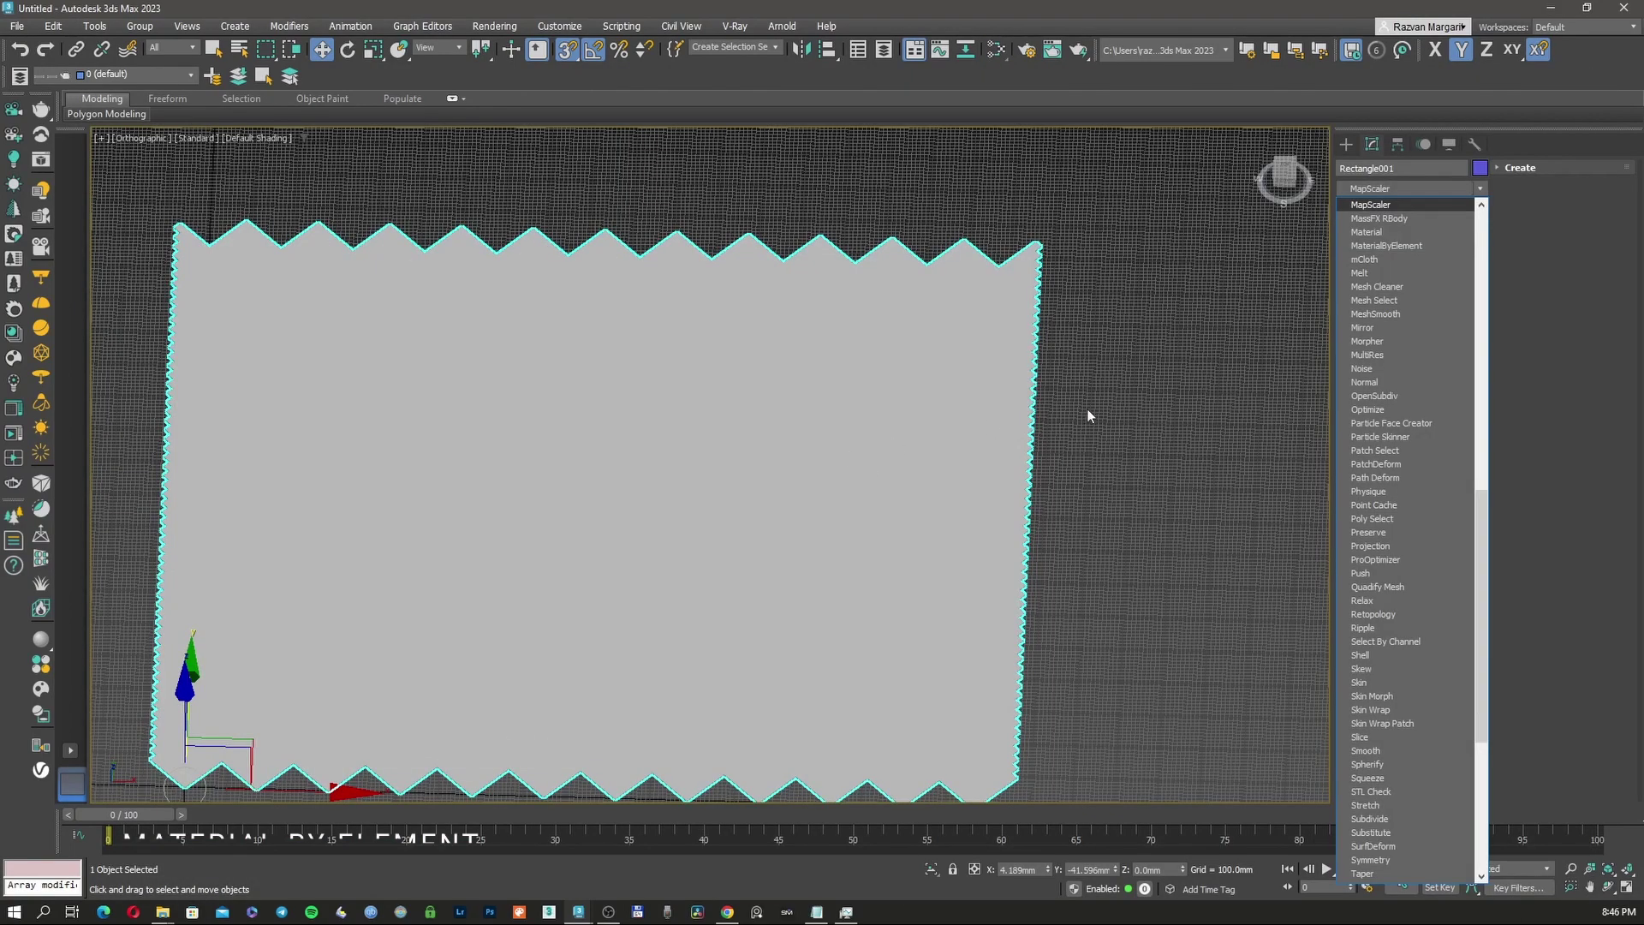
Step: Add a MaterialByElement modifier between Array and Shell, using Random Distribution with an ID count of 8
{"action": "left_click", "coordinate": [1170, 369]}
{"action": "left_click", "coordinate": [1380, 192]}
{"action": "left_click", "coordinate": [1380, 192]}
{"action": "left_click", "coordinate": [1380, 192]}
{"action": "key", "text": "m"}
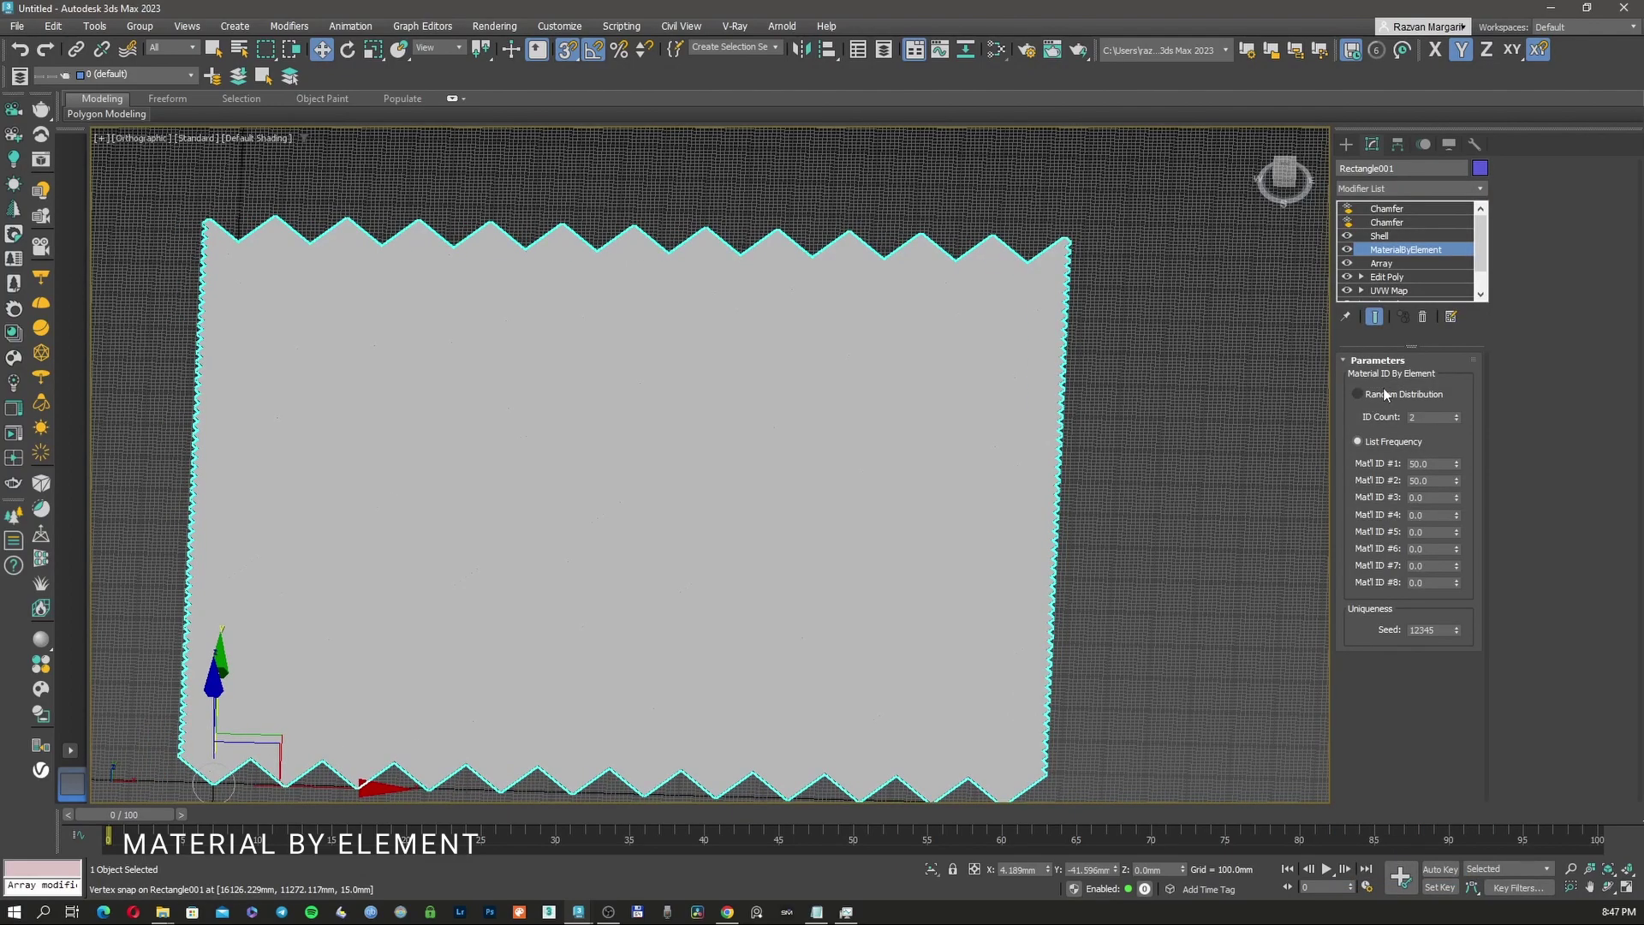
{"action": "left_click", "coordinate": [1384, 395]}
{"action": "left_click", "coordinate": [1423, 418]}
{"action": "type", "text": "8"}
Step: Reopen the material editor and enable Polygon and Face Material ID randomization on the CoronaMultiMap
{"action": "middle_click_drag", "start_coordinate": [522, 510], "coordinate": [611, 494]}
{"action": "key", "text": "m"}
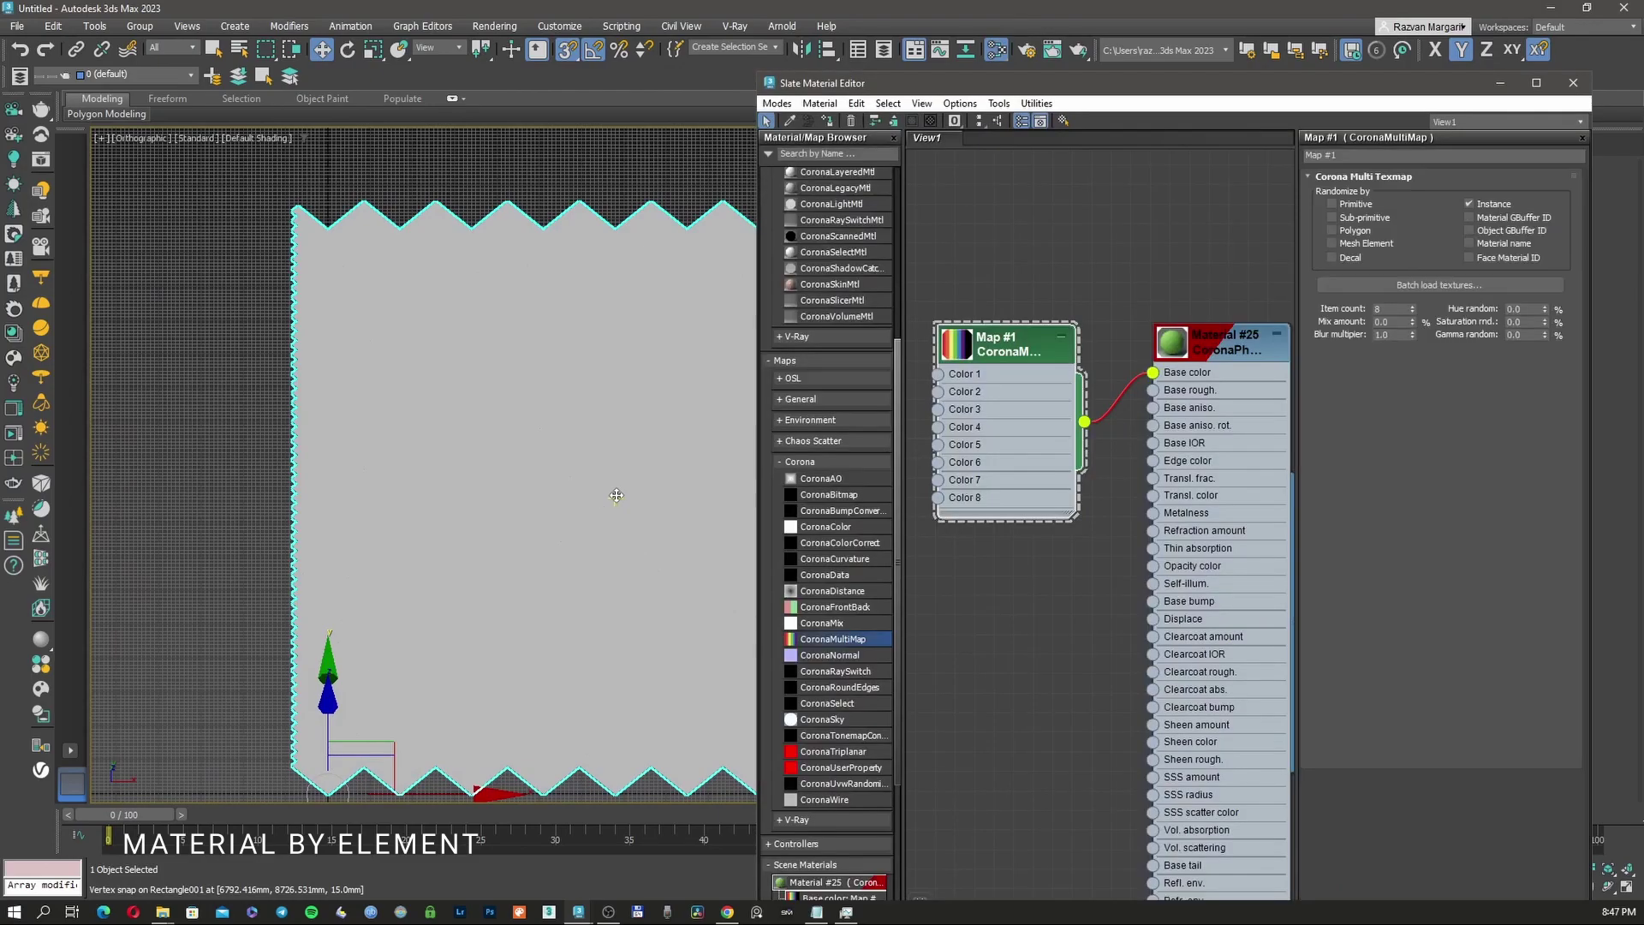
{"action": "left_click_drag", "start_coordinate": [1018, 346], "coordinate": [1021, 346]}
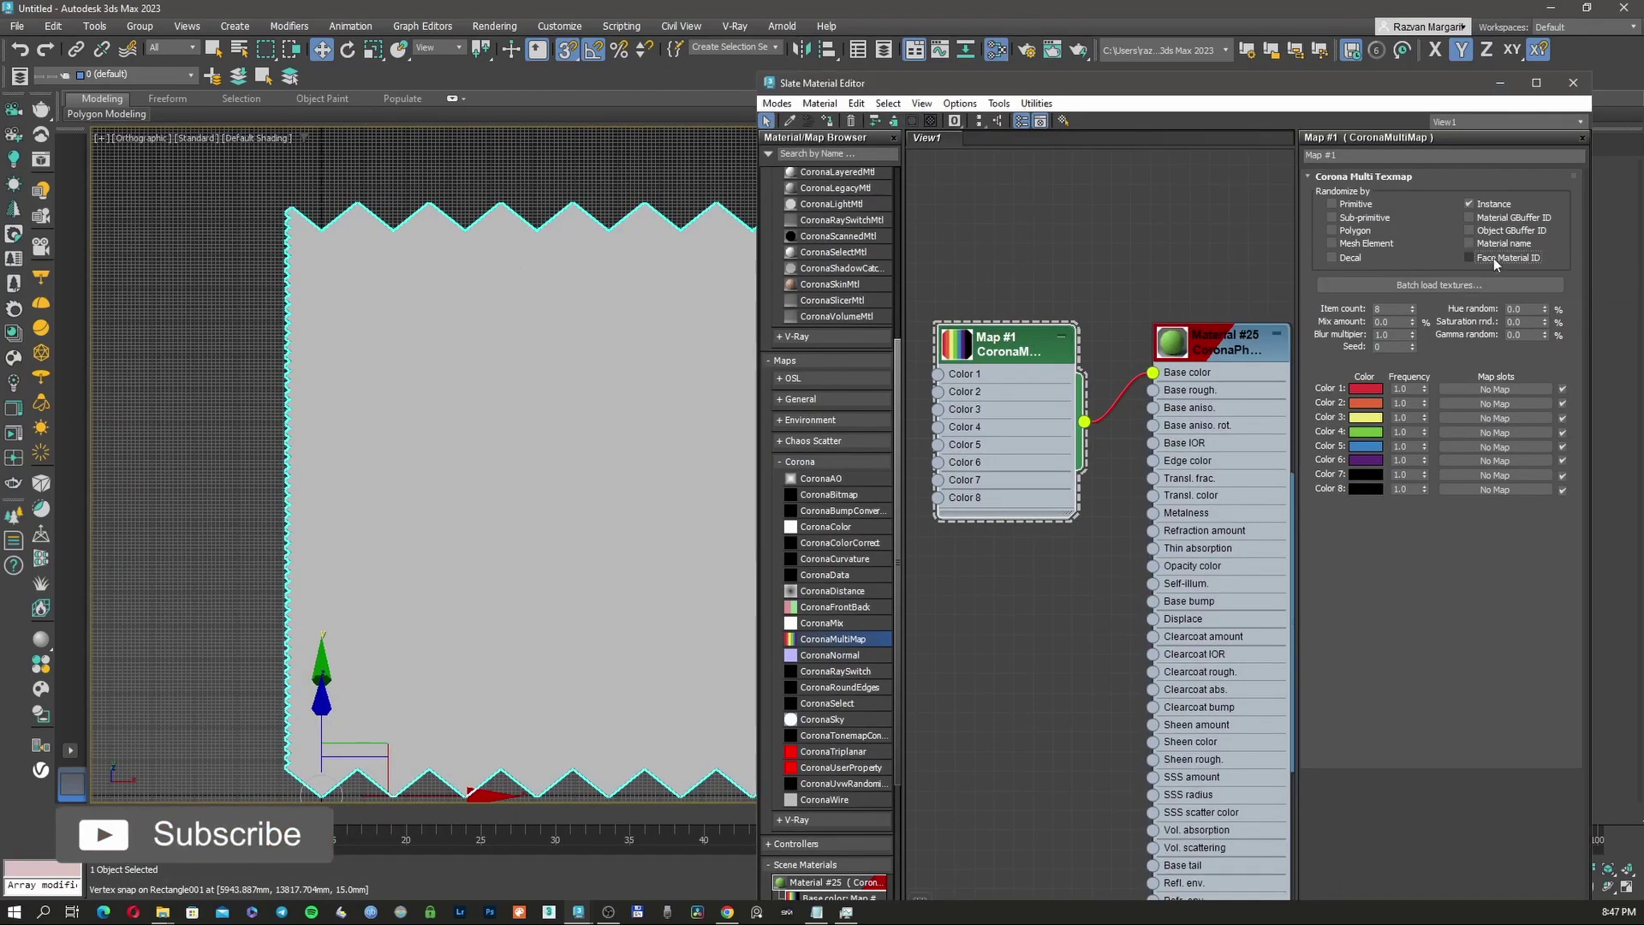
{"action": "middle_click_drag", "start_coordinate": [601, 404], "coordinate": [572, 400]}
{"action": "left_click", "coordinate": [1025, 350]}
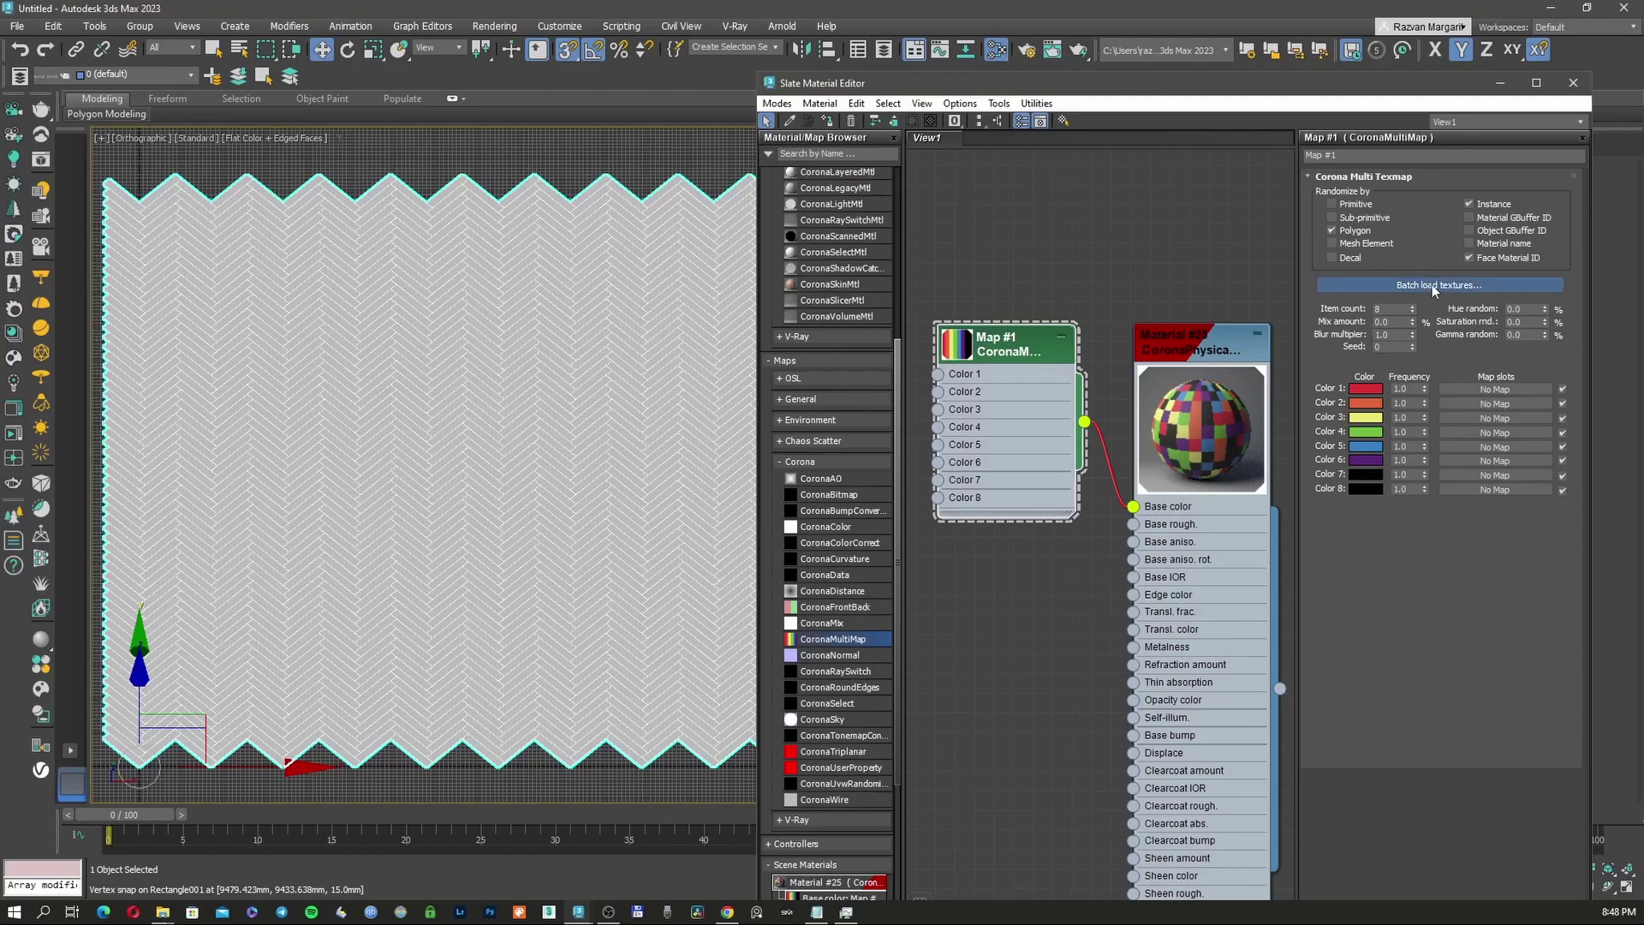
Step: Batch load the eight ENGLISH-WOOD jpg textures into the CoronaMultiMap and check the planks in the top view
{"action": "left_click", "coordinate": [1404, 285]}
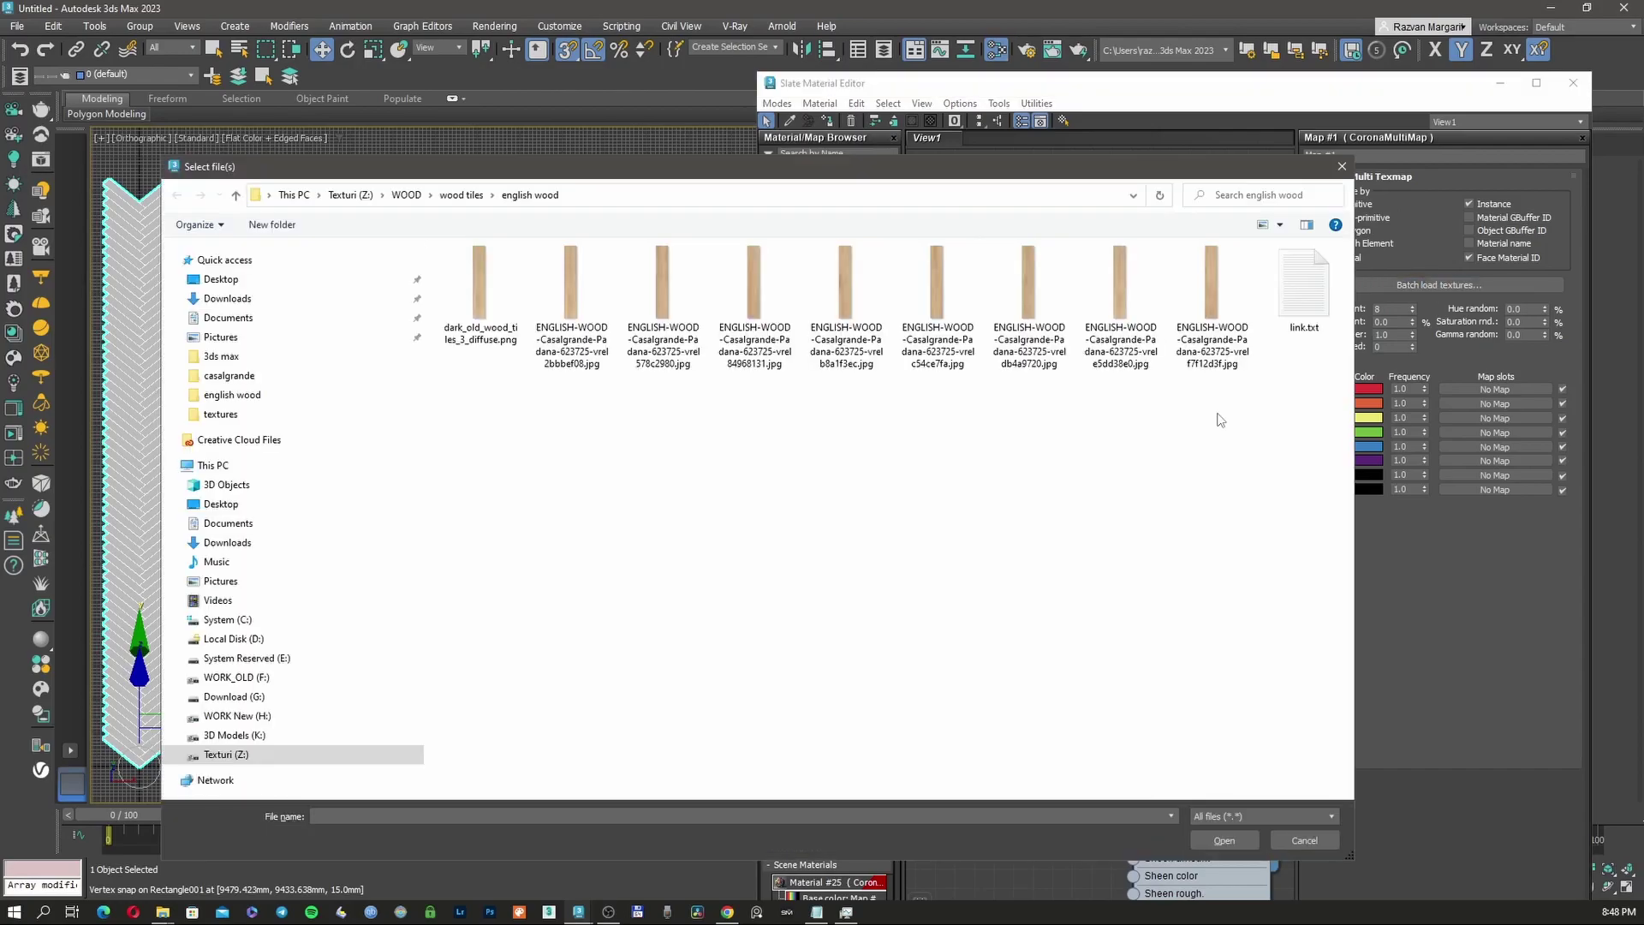
{"action": "left_click_drag", "start_coordinate": [1219, 415], "coordinate": [570, 307]}
{"action": "key", "text": "Return"}
{"action": "key", "text": "t"}
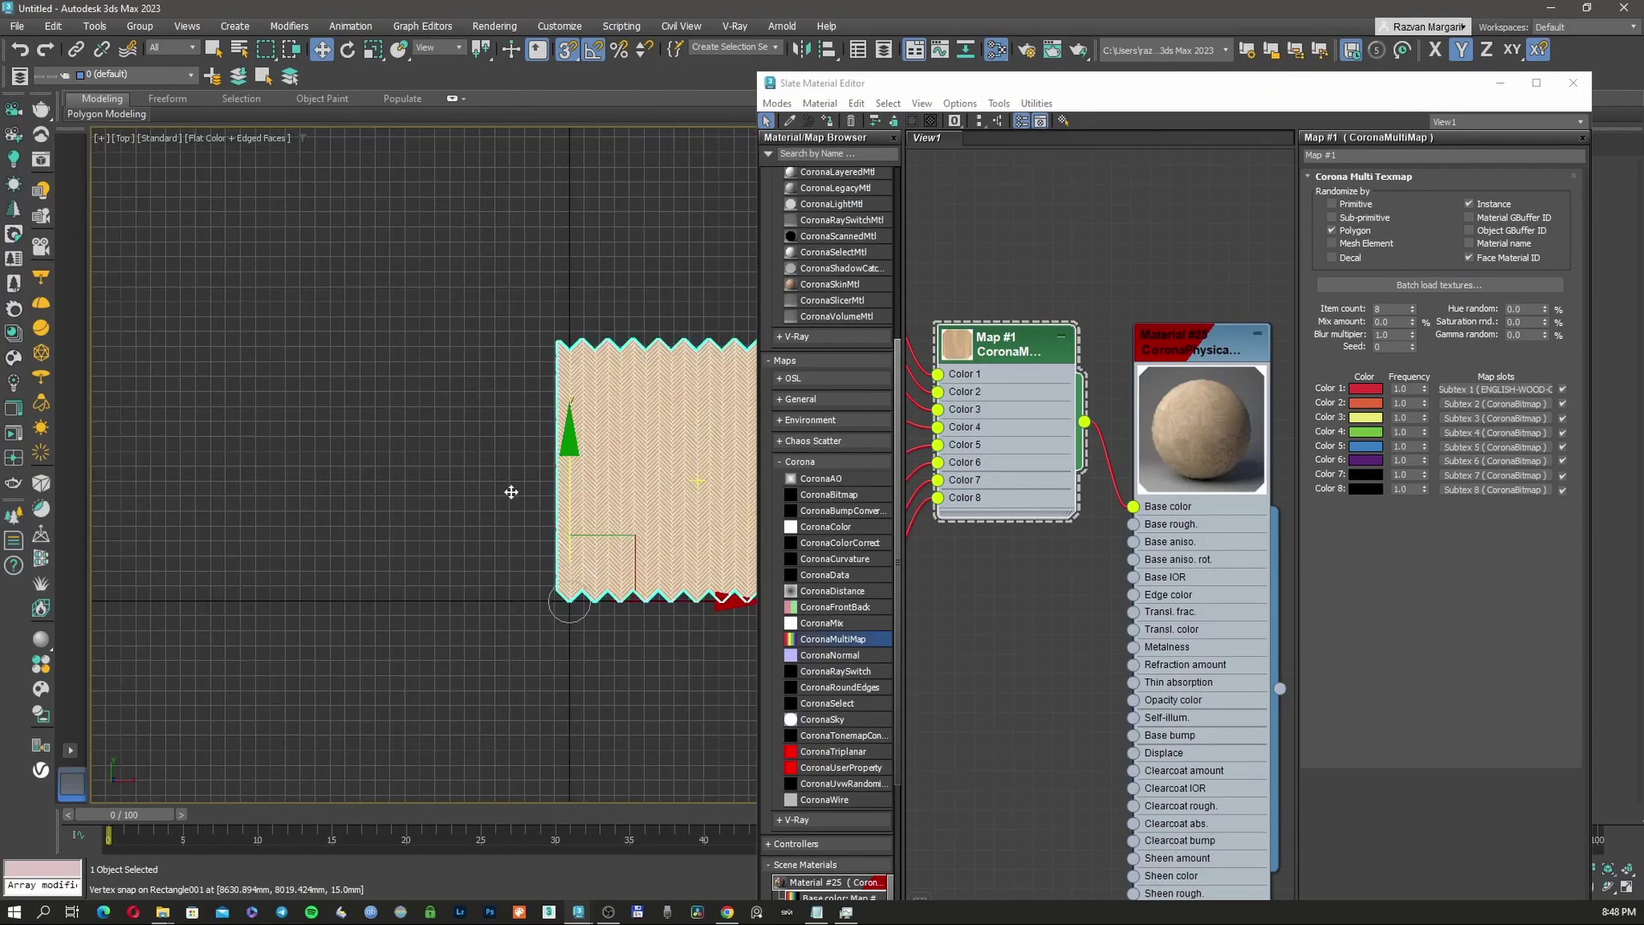
{"action": "scroll", "coordinate": [514, 493], "scroll_direction": "up", "scroll_amount": 15}
{"action": "scroll", "coordinate": [537, 511], "scroll_direction": "down", "scroll_amount": 15}
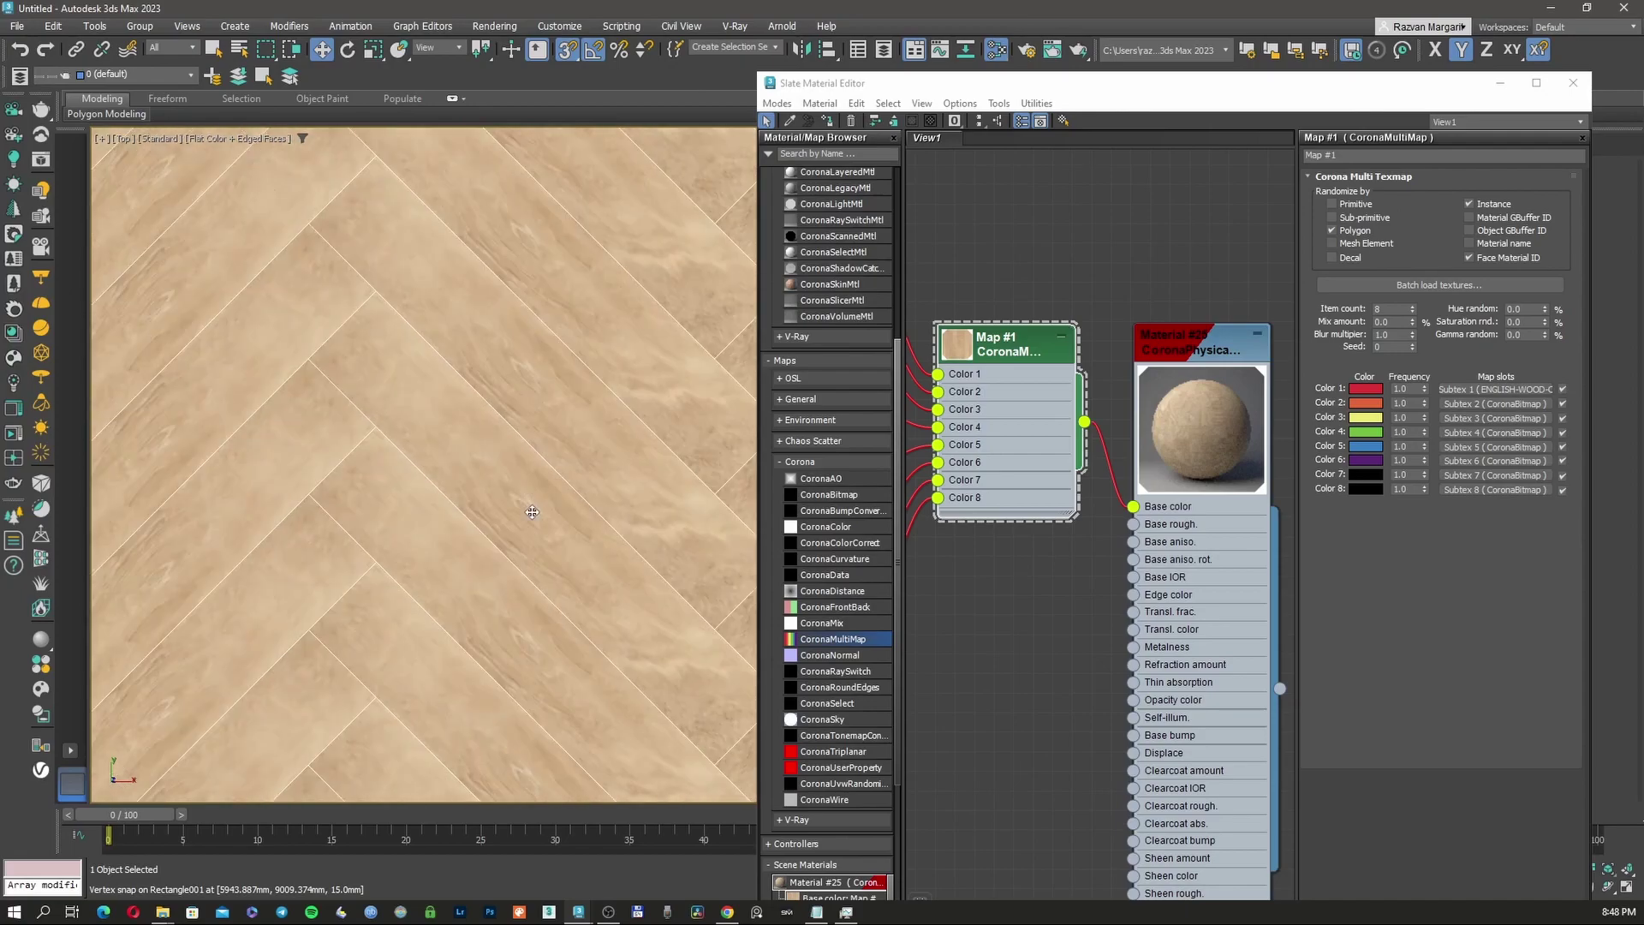
{"action": "scroll", "coordinate": [483, 514], "scroll_direction": "up", "scroll_amount": 10}
Step: Load artist_workshop_8k.hdr from the HDRI haven folder as the scene's environment map
{"action": "key", "text": "8"}
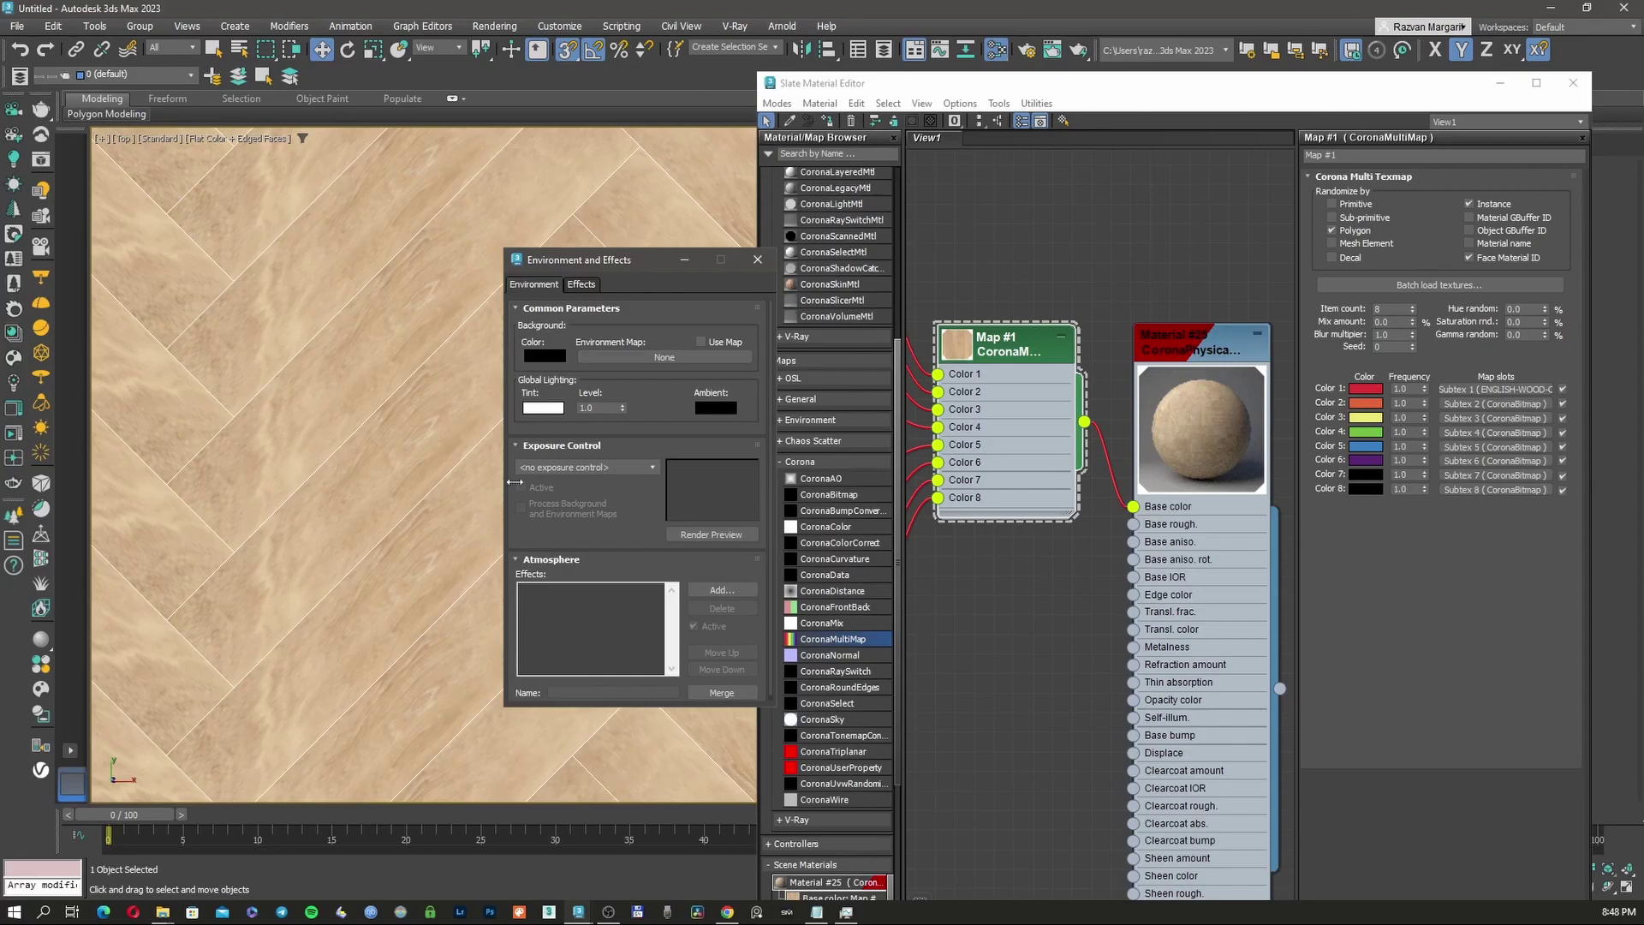
{"action": "left_click", "coordinate": [668, 357]}
{"action": "double_click", "coordinate": [556, 348]}
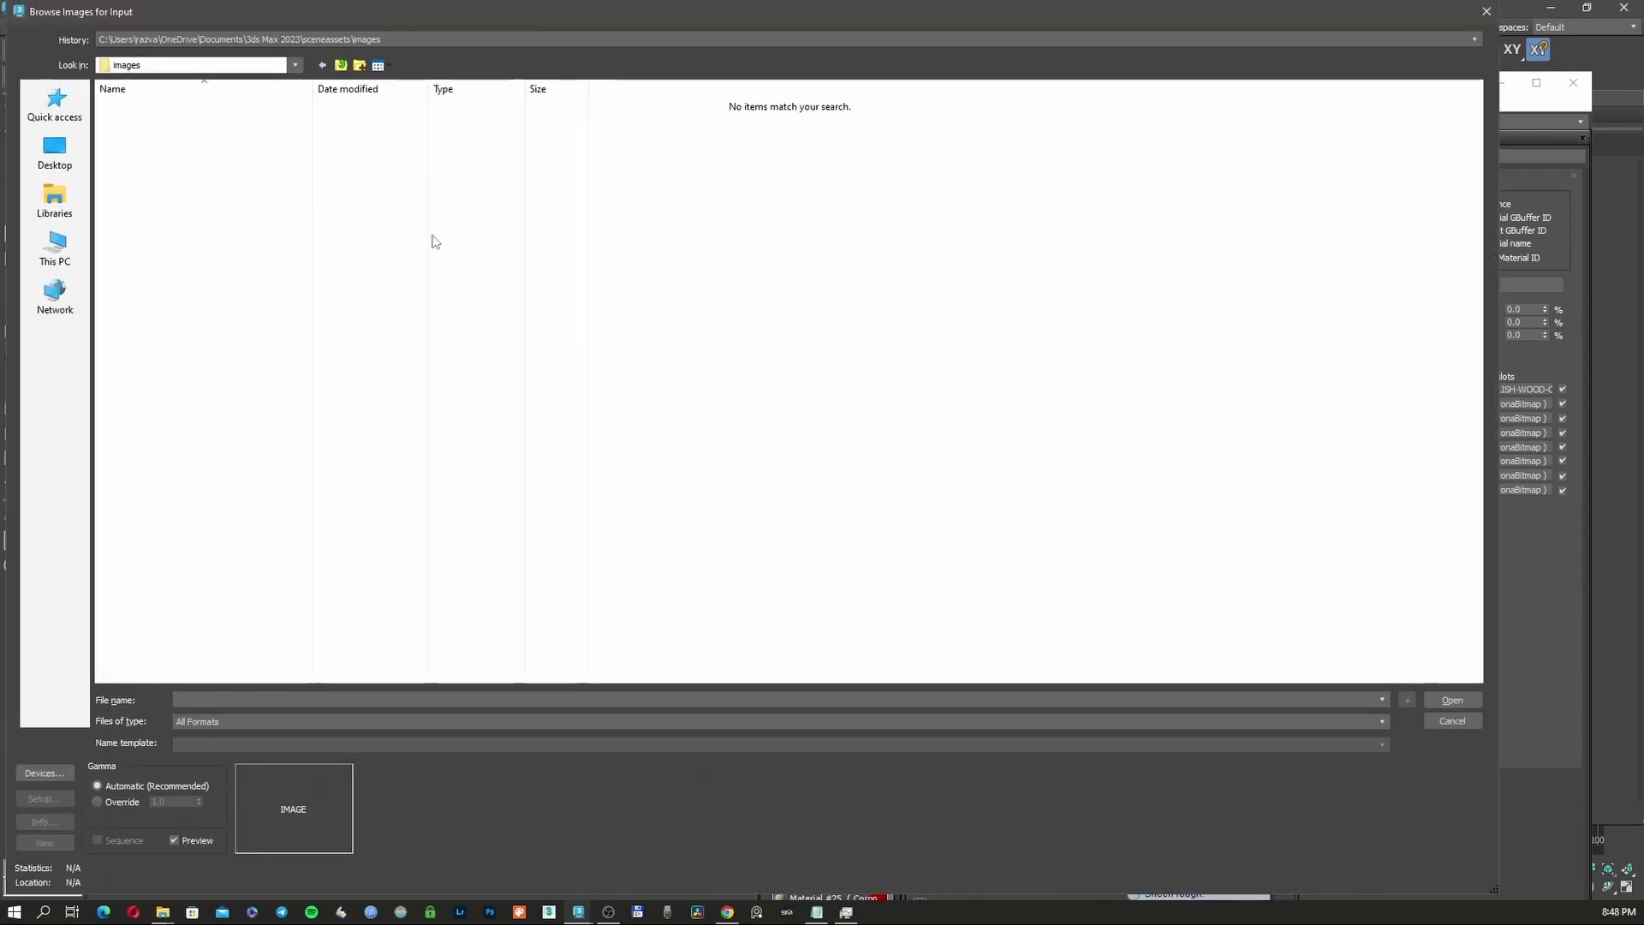
{"action": "left_click", "coordinate": [337, 39]}
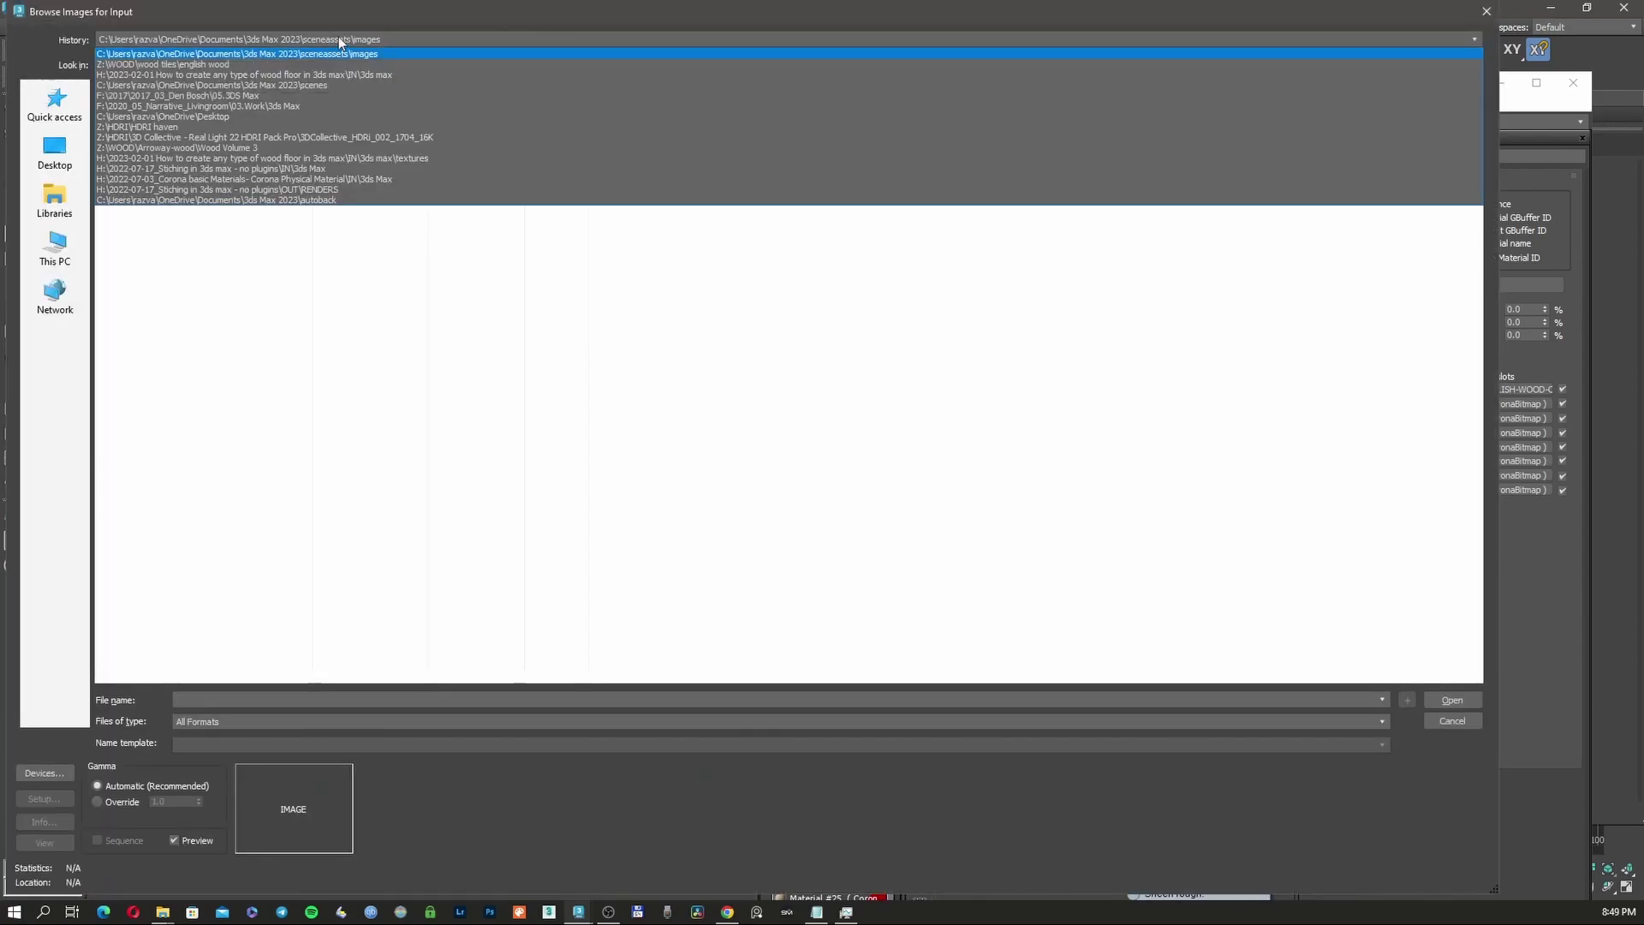
{"action": "left_click", "coordinate": [337, 37]}
{"action": "left_click", "coordinate": [294, 65]}
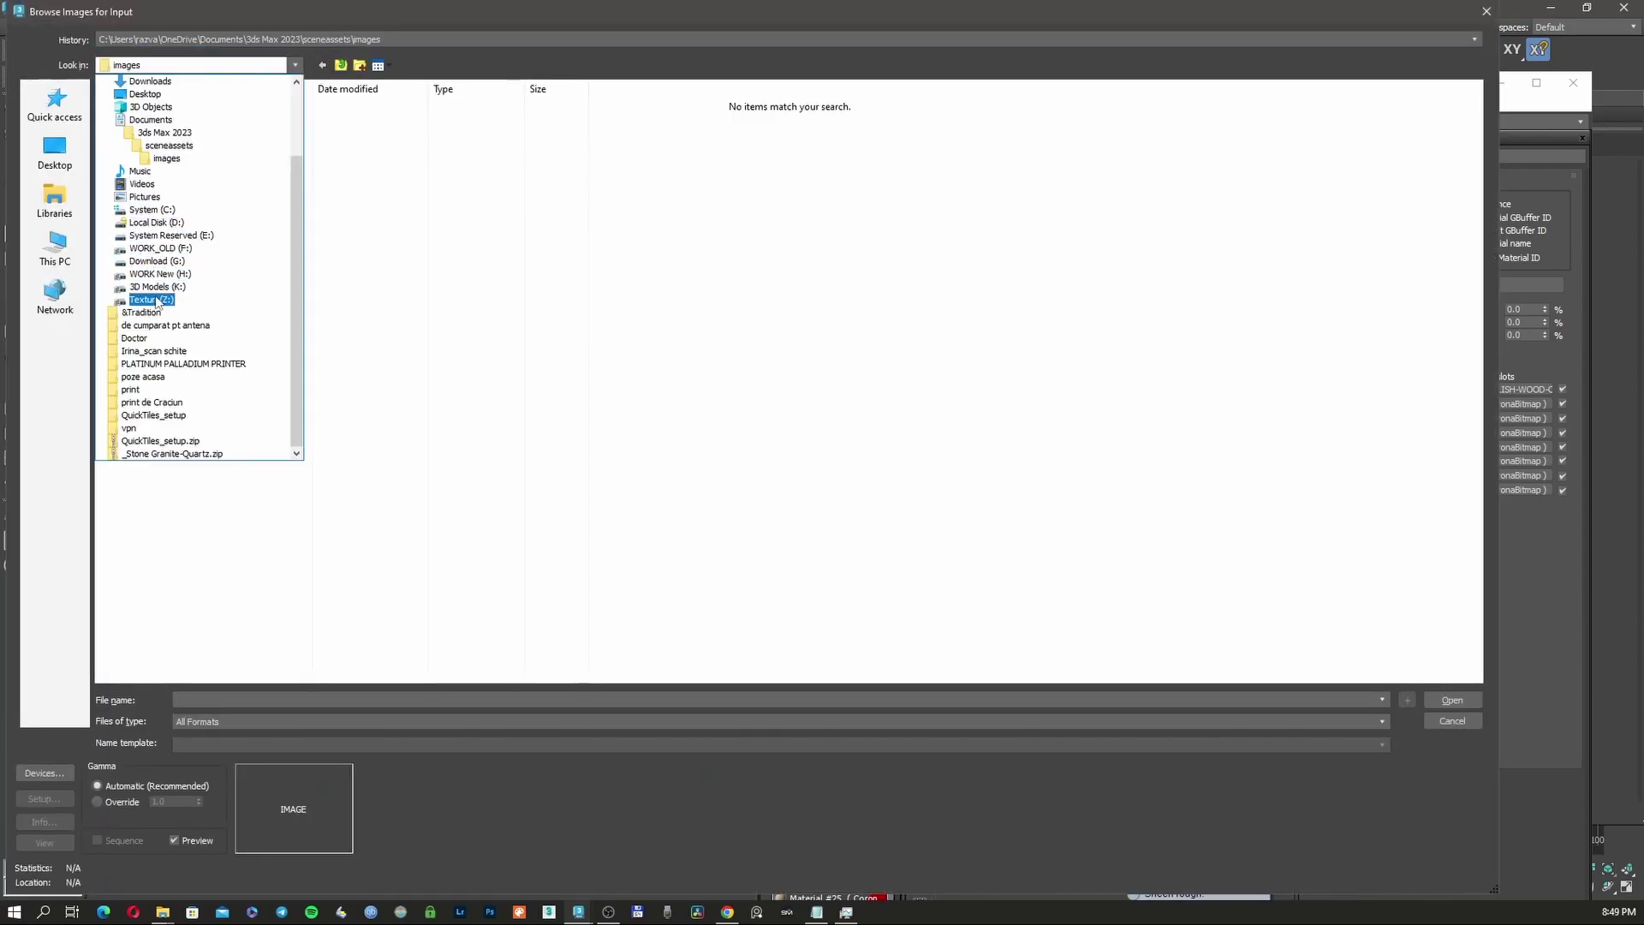
{"action": "left_click", "coordinate": [170, 255]}
{"action": "double_click", "coordinate": [146, 110]}
{"action": "double_click", "coordinate": [199, 216]}
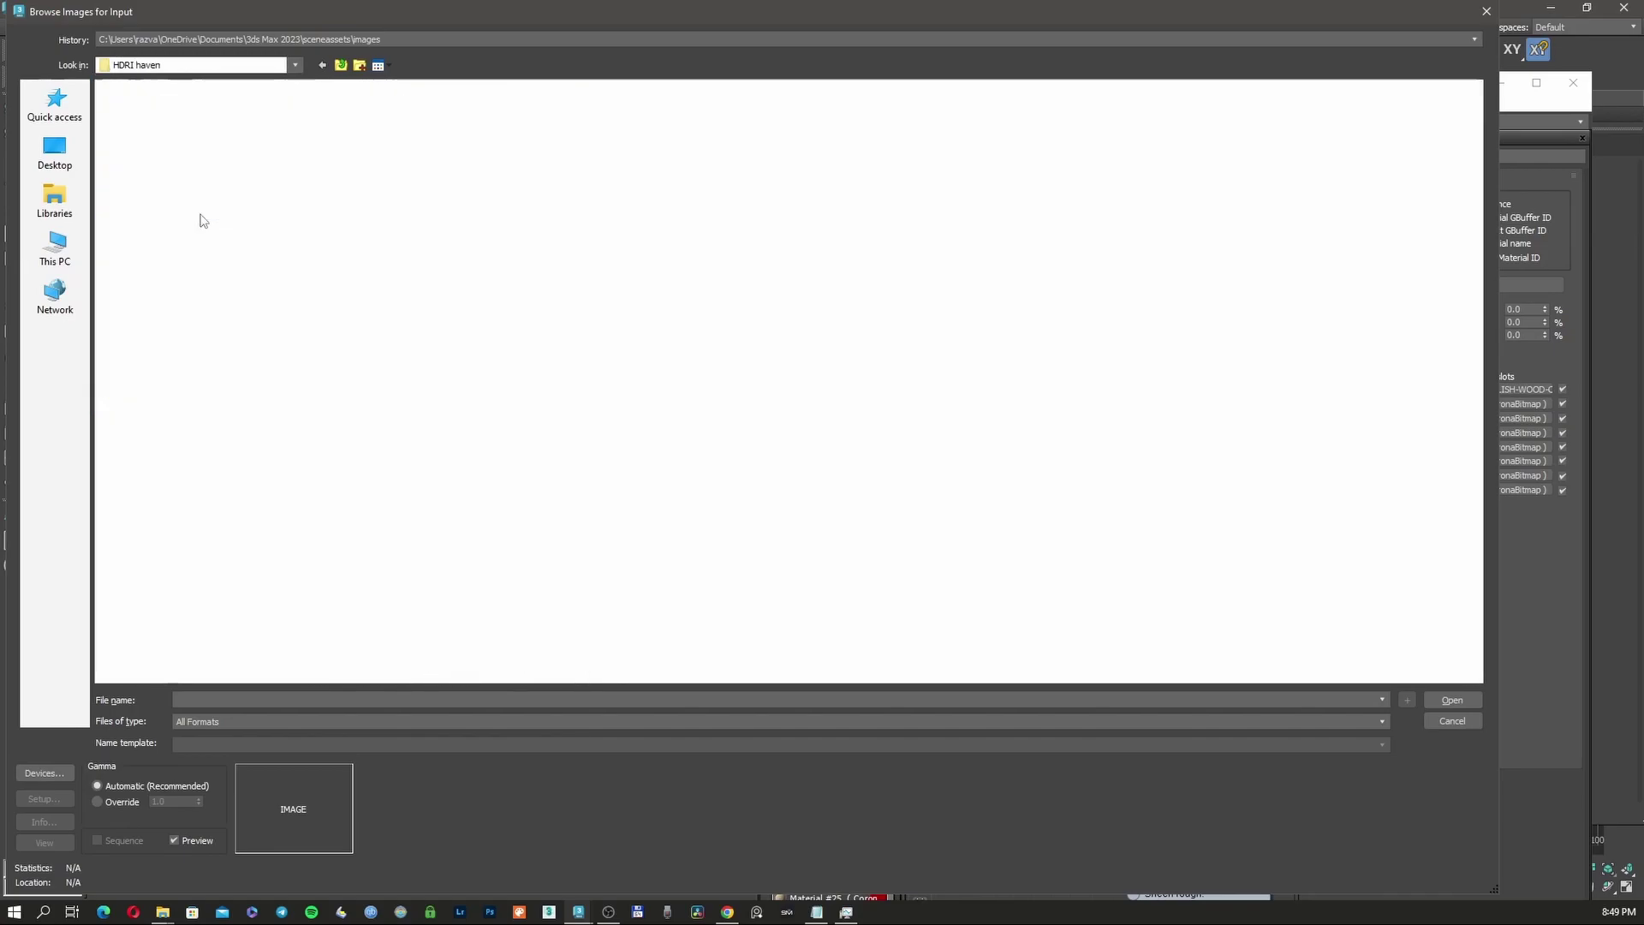
{"action": "left_click", "coordinate": [225, 155]}
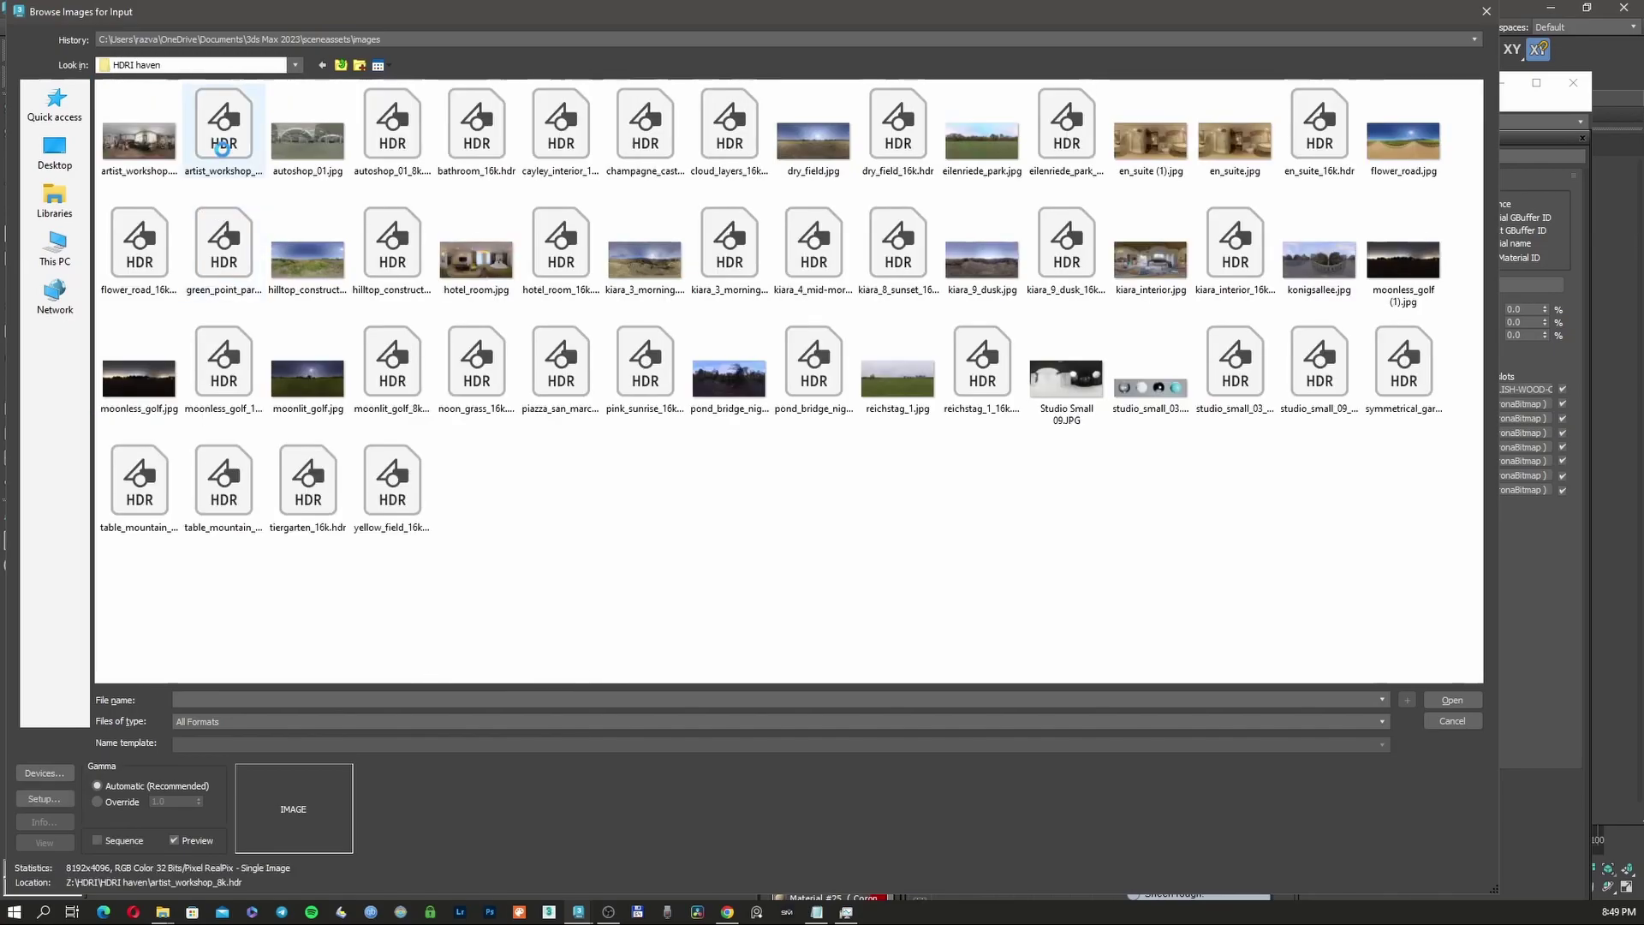
{"action": "double_click", "coordinate": [223, 153]}
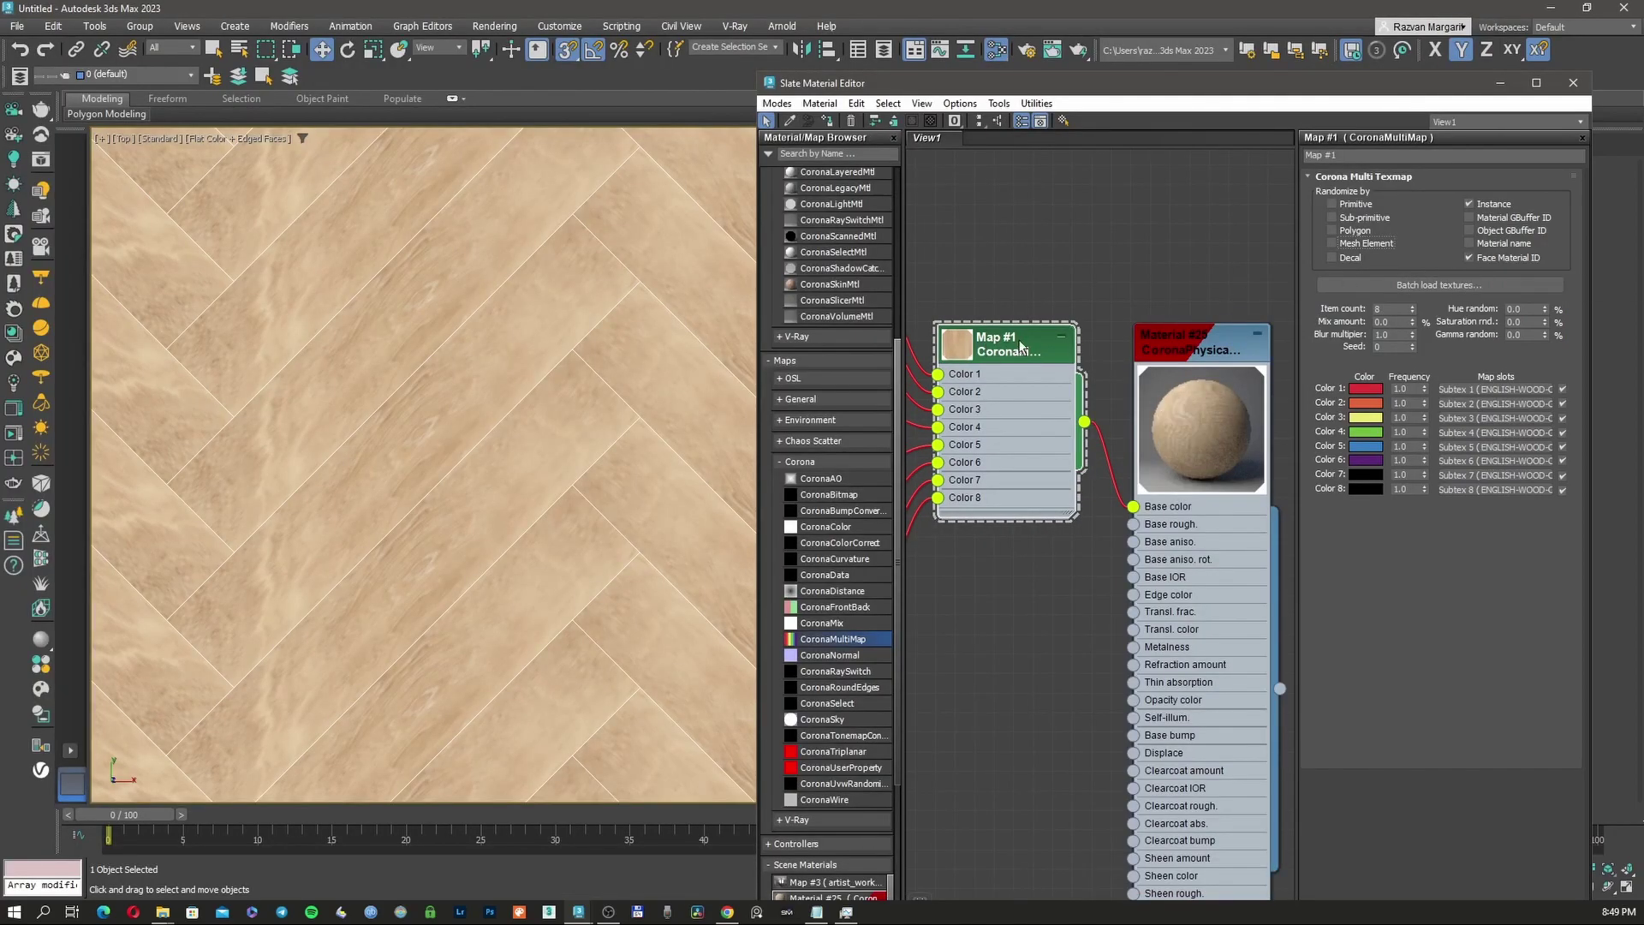
Step: Split the display into two top viewports, minimize the material editor and start Corona interactive rendering in one of them
{"action": "scroll", "coordinate": [509, 451], "scroll_direction": "down", "scroll_amount": 2}
{"action": "scroll", "coordinate": [462, 552], "scroll_direction": "down", "scroll_amount": 6}
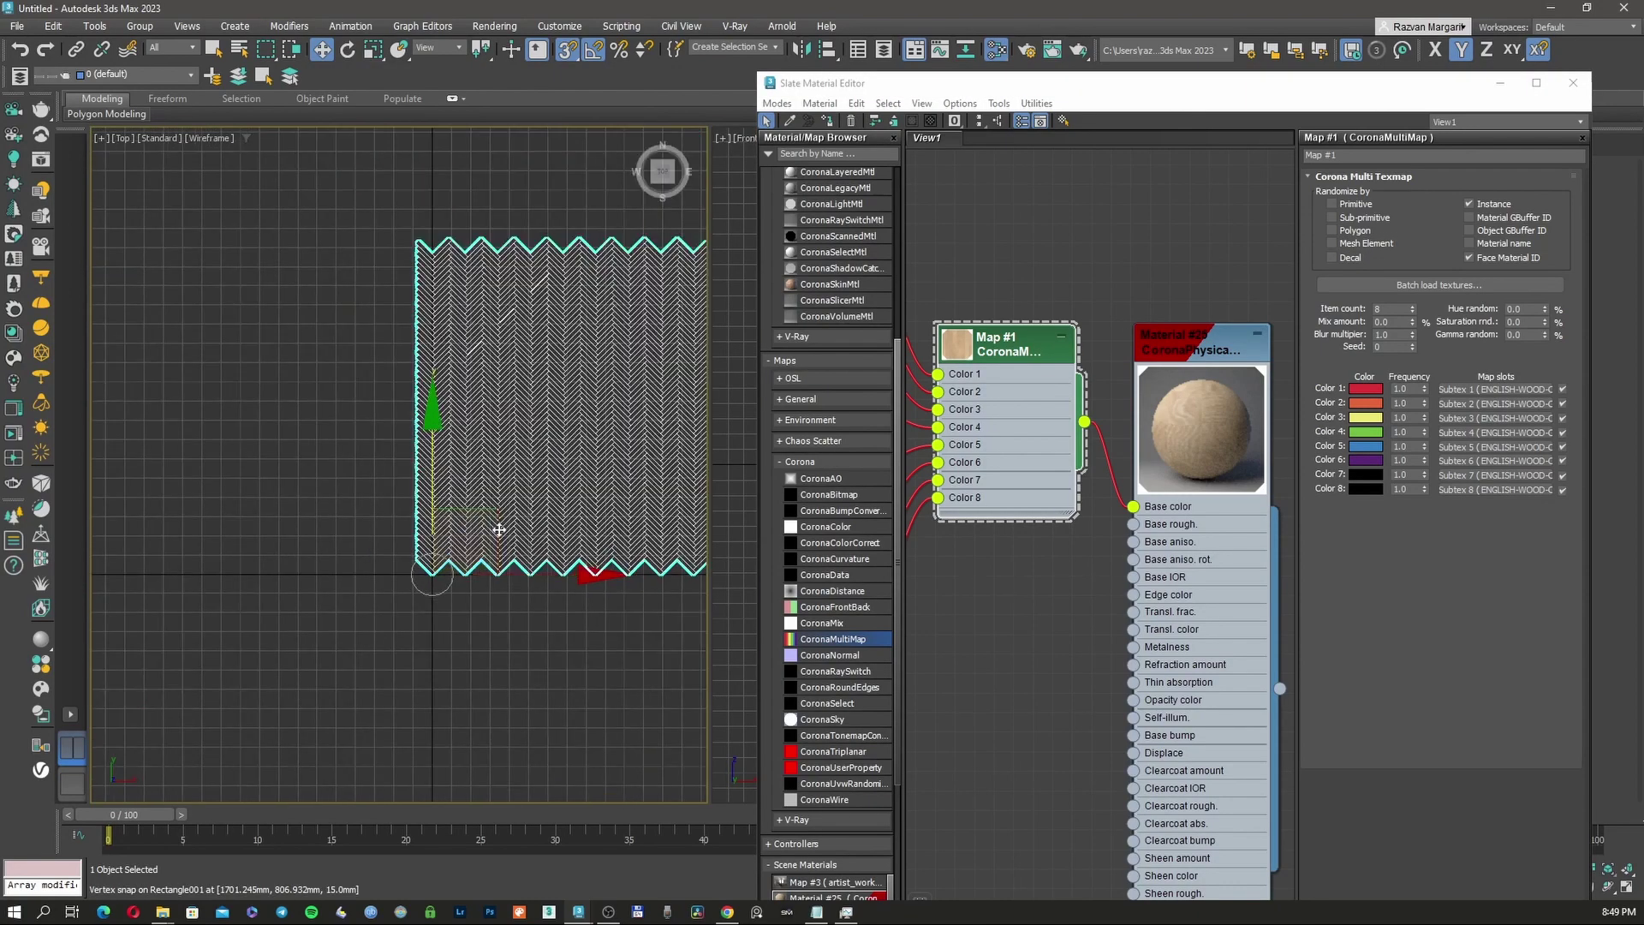
{"action": "middle_click_drag", "start_coordinate": [499, 530], "coordinate": [312, 616]}
{"action": "scroll", "coordinate": [312, 616], "scroll_direction": "up", "scroll_amount": 8}
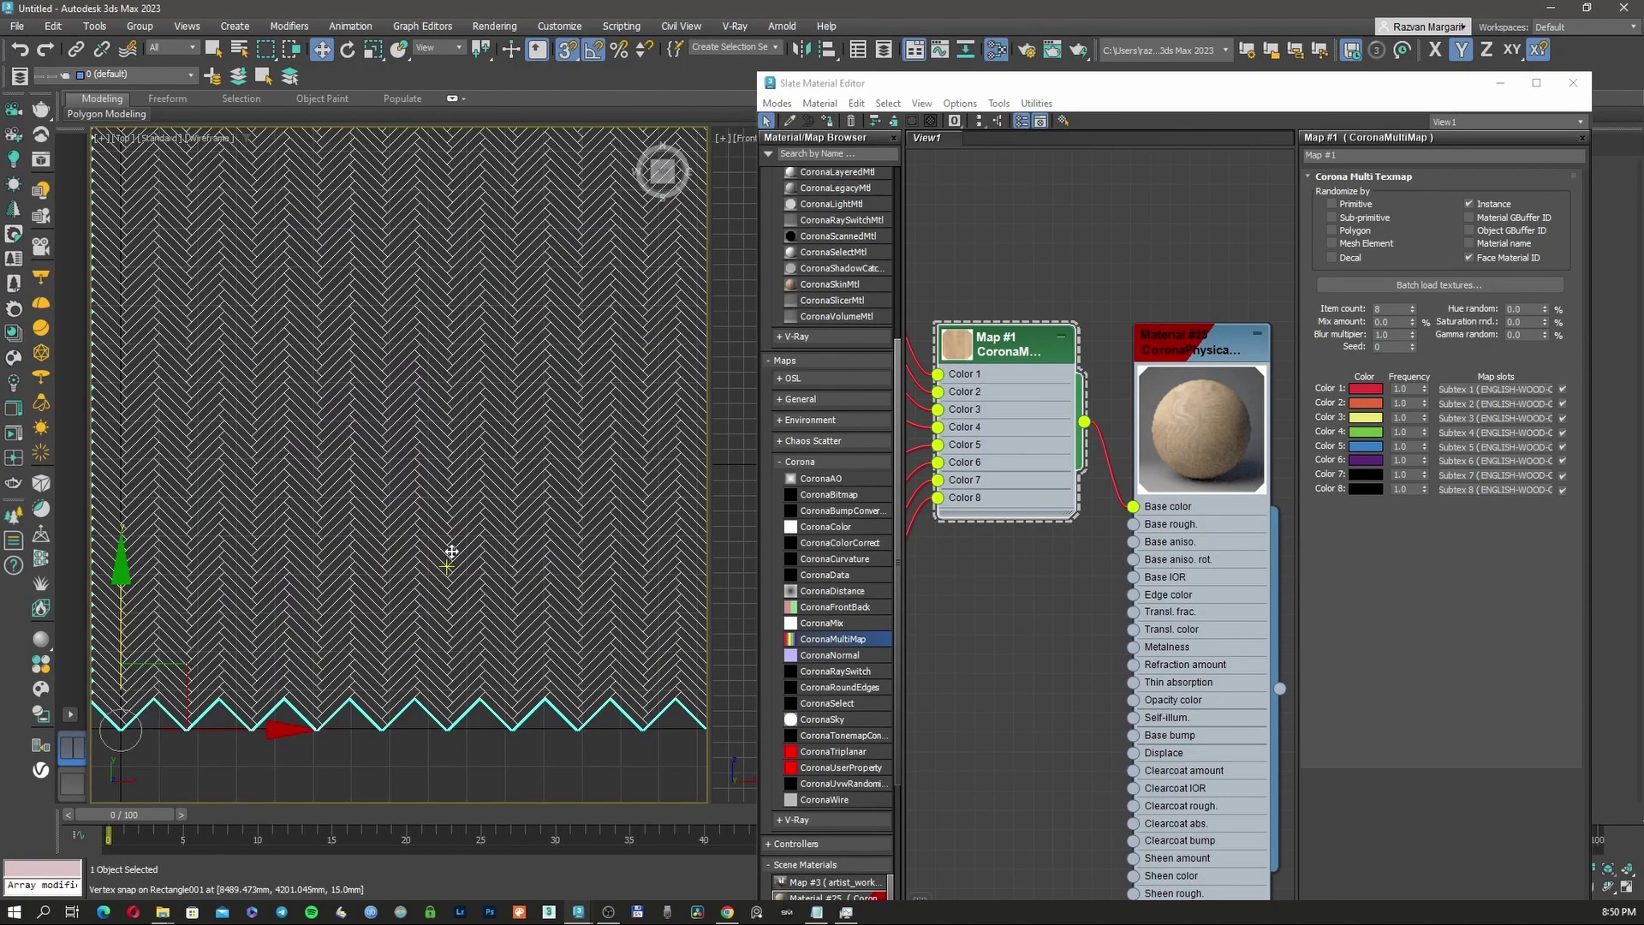
{"action": "scroll", "coordinate": [422, 565], "scroll_direction": "down", "scroll_amount": 3}
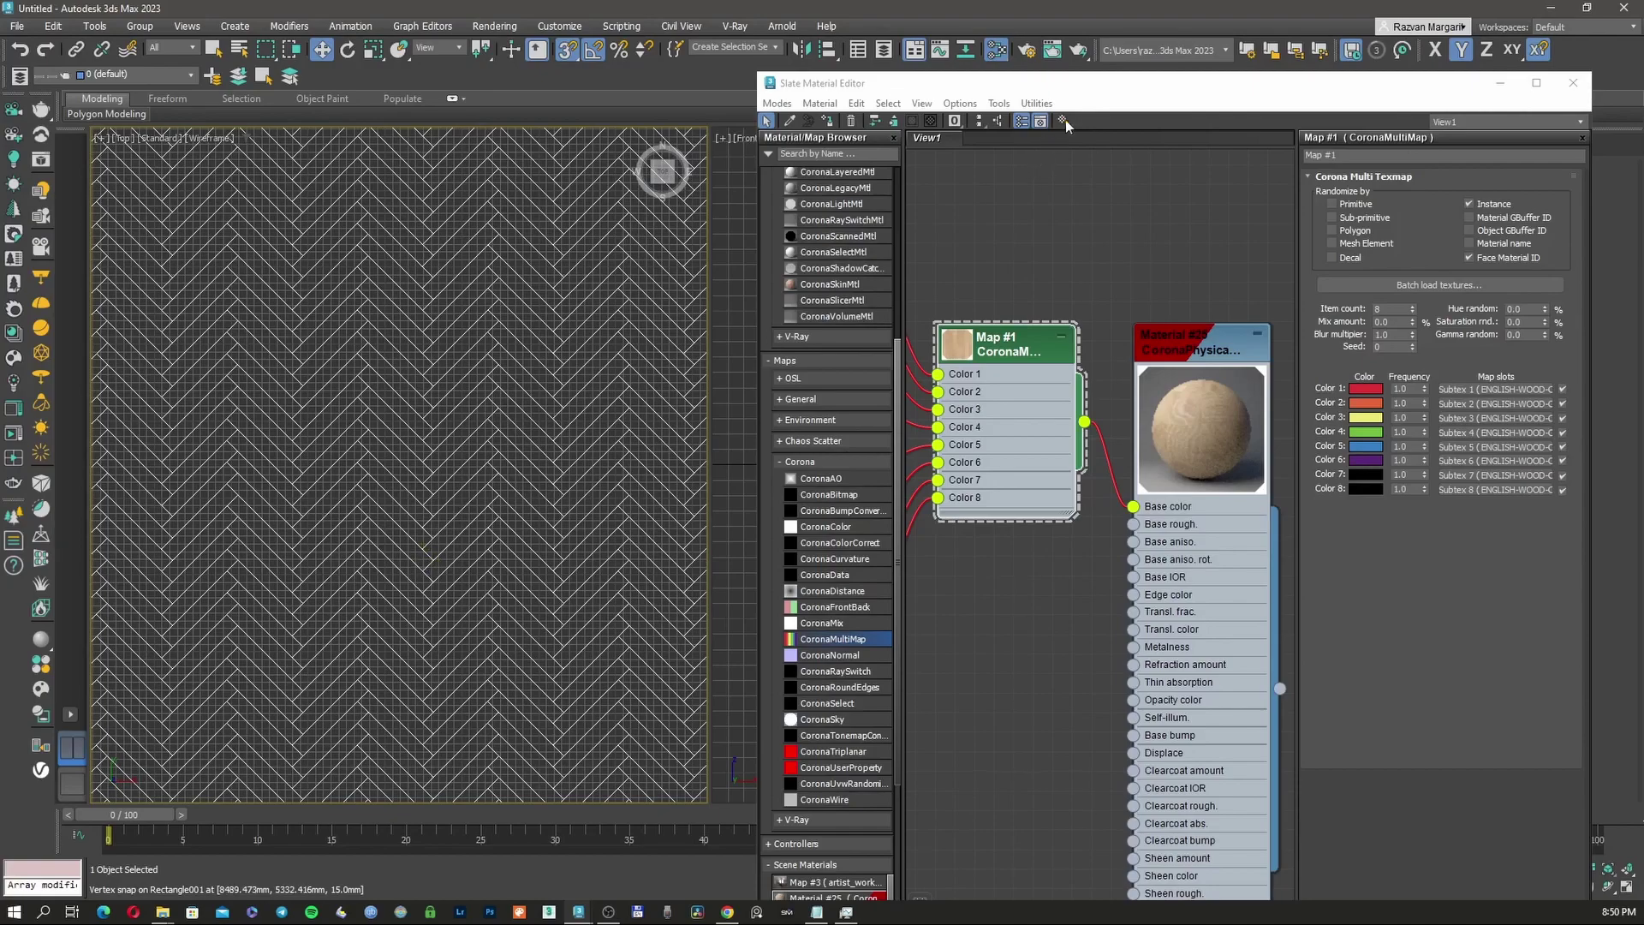
{"action": "left_click", "coordinate": [1500, 83]}
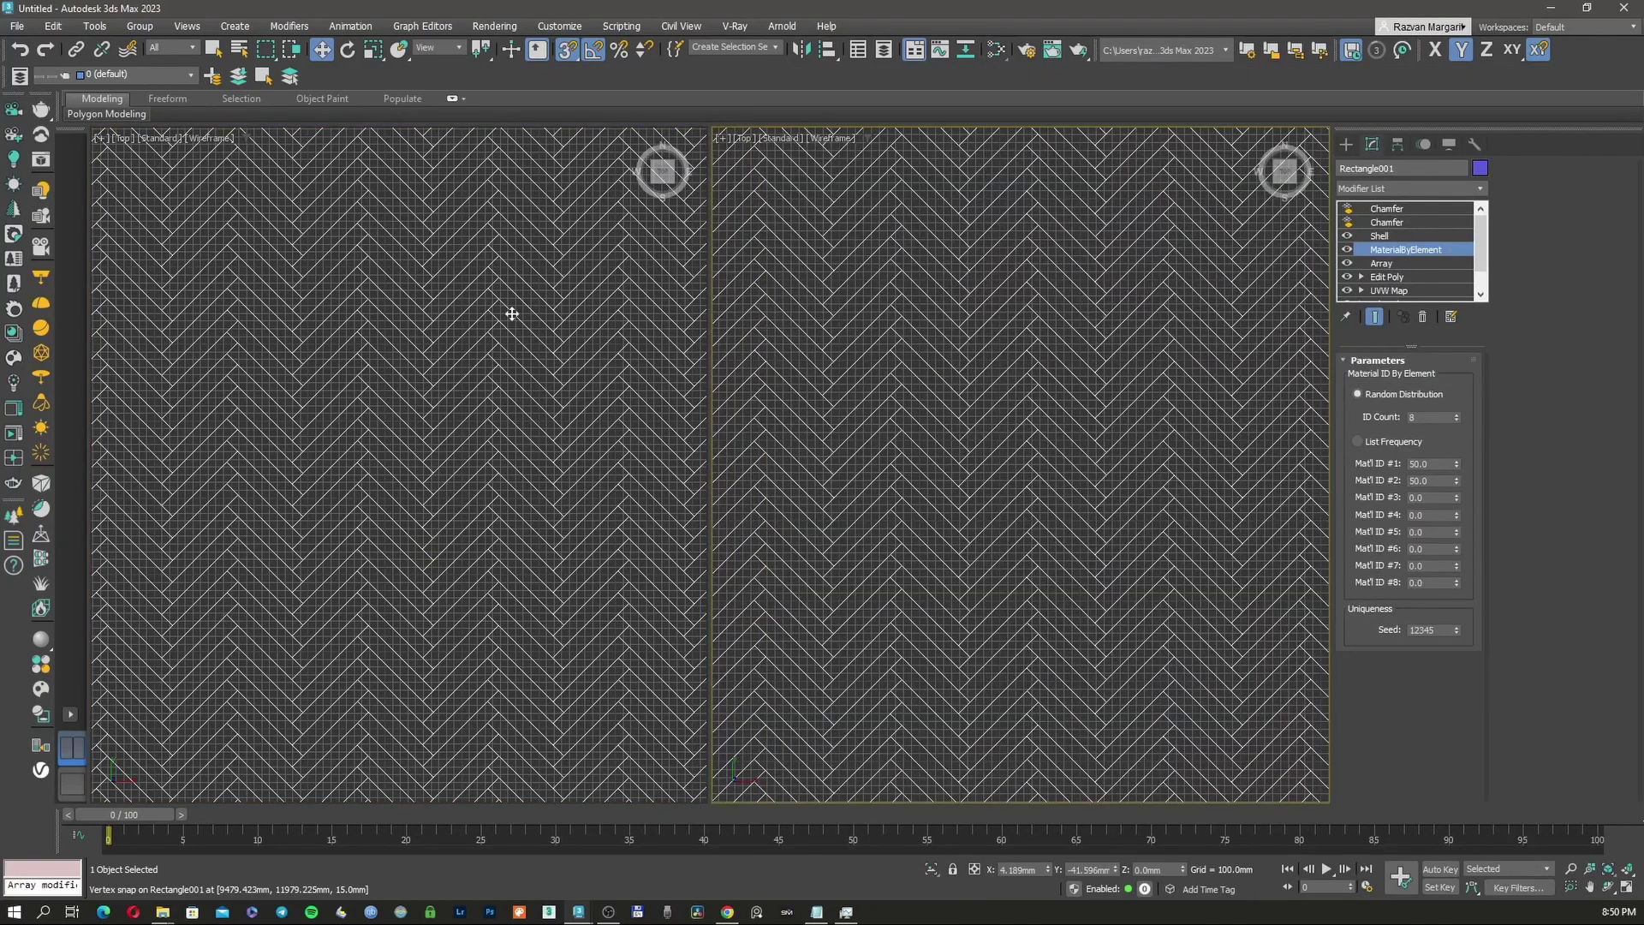
{"action": "left_click", "coordinate": [14, 434]}
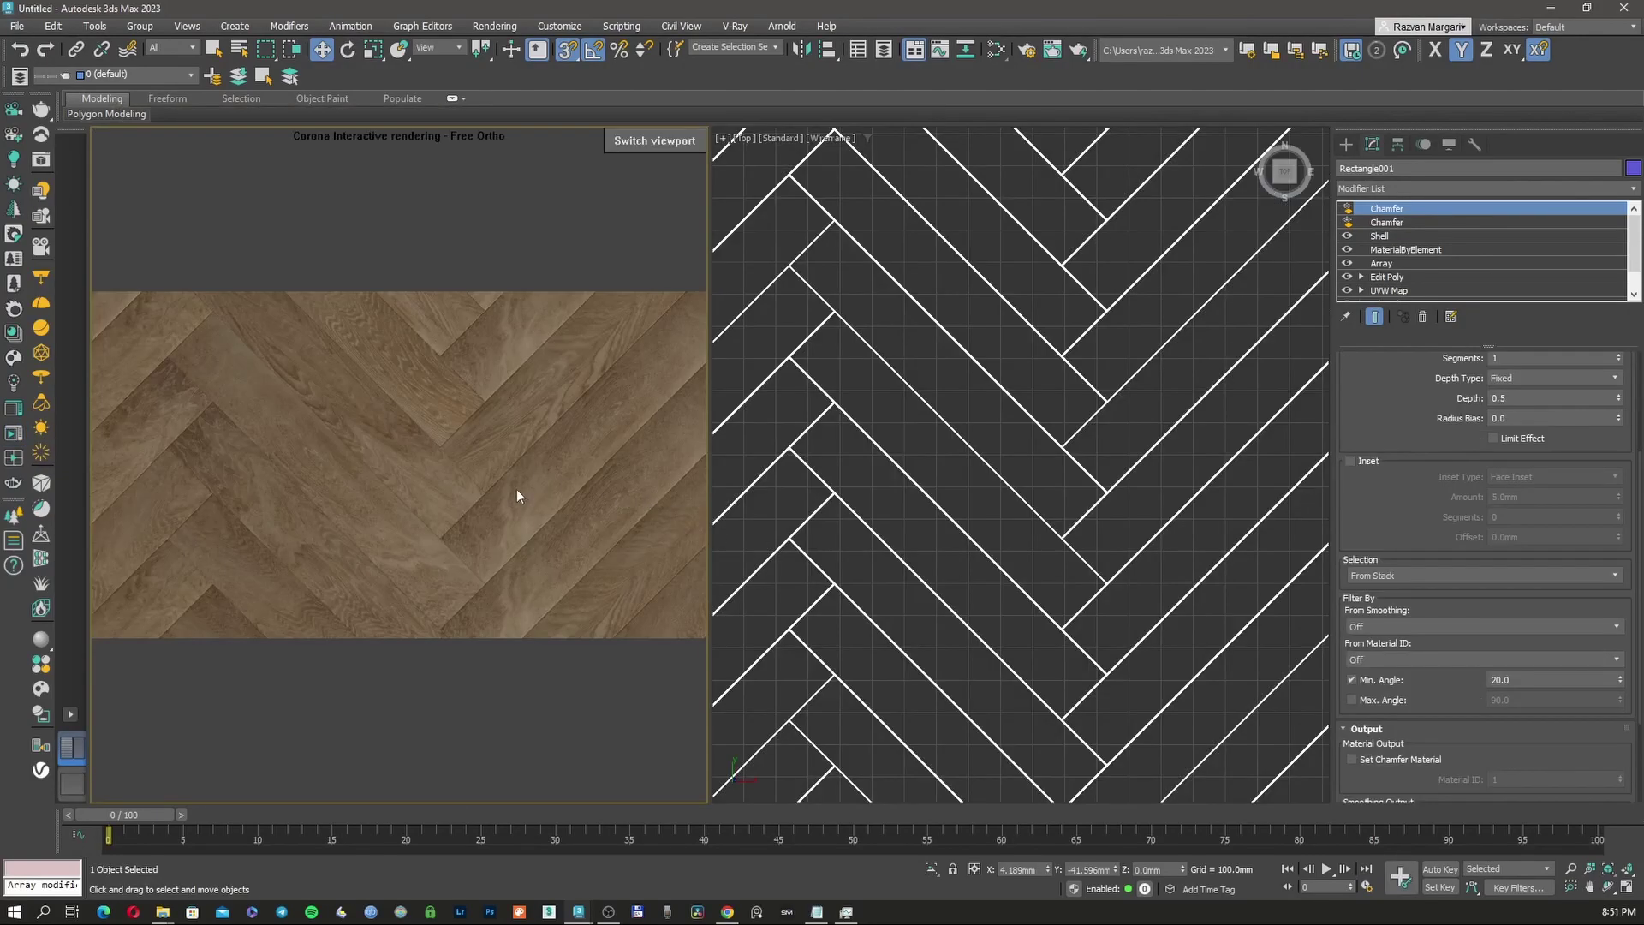
Step: Examine the plank joints and wood grain direction at several zoom levels in the interactive render
{"action": "scroll", "coordinate": [1389, 606], "scroll_direction": "down", "scroll_amount": 3}
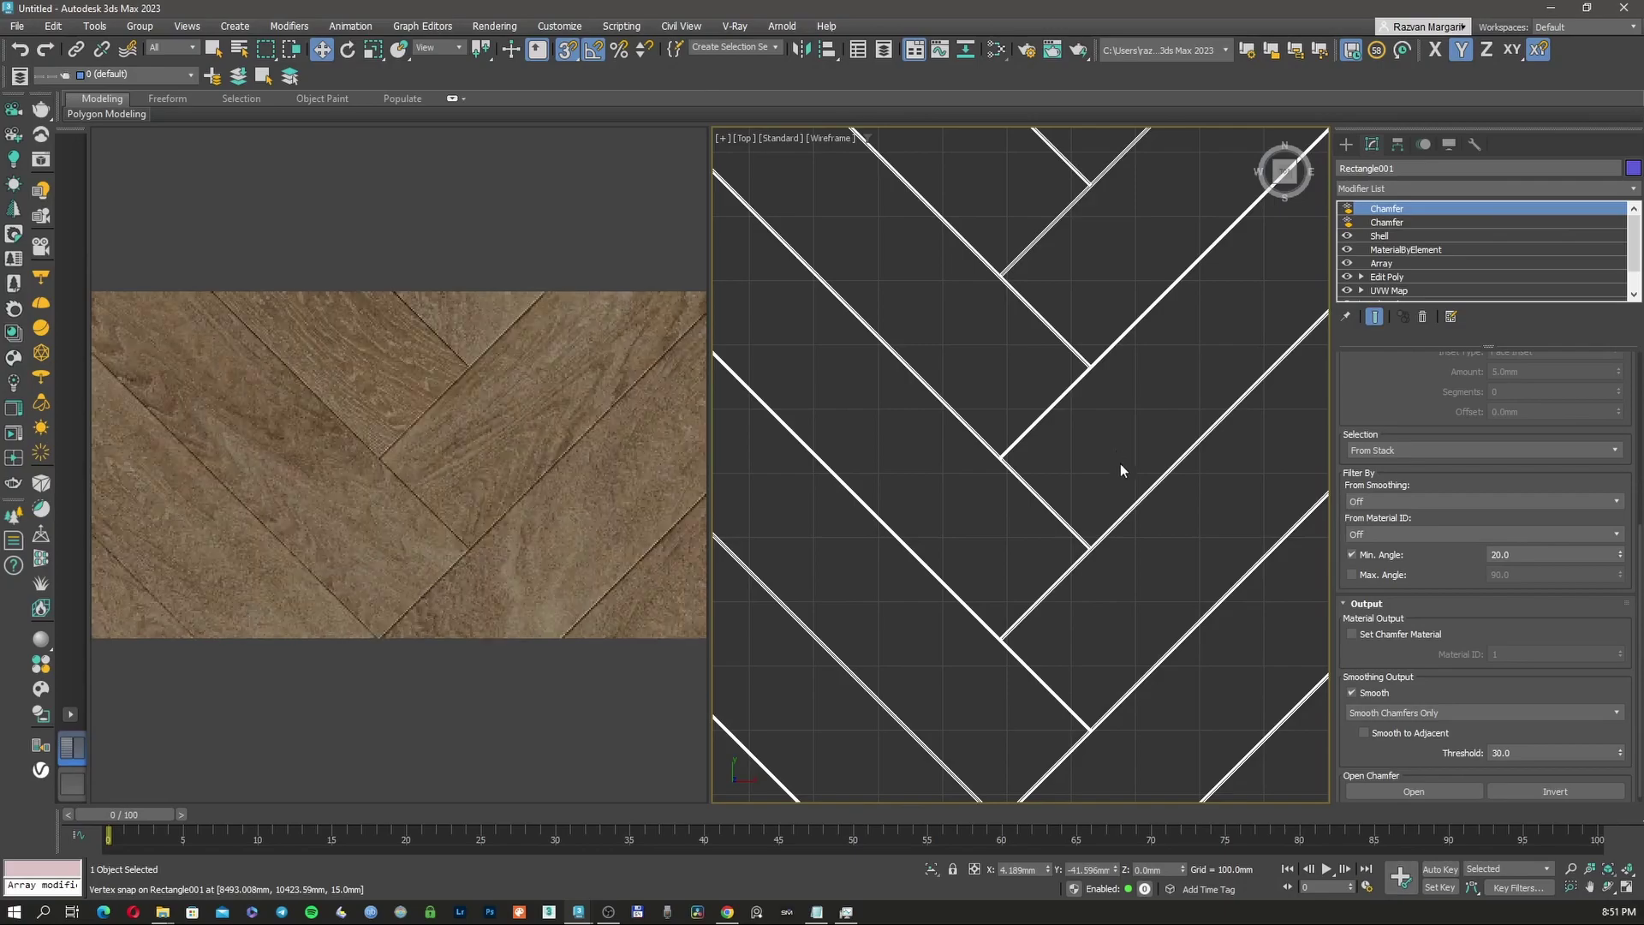
{"action": "middle_click_drag", "start_coordinate": [1129, 591], "coordinate": [943, 661]}
{"action": "scroll", "coordinate": [943, 661], "scroll_direction": "down", "scroll_amount": 2}
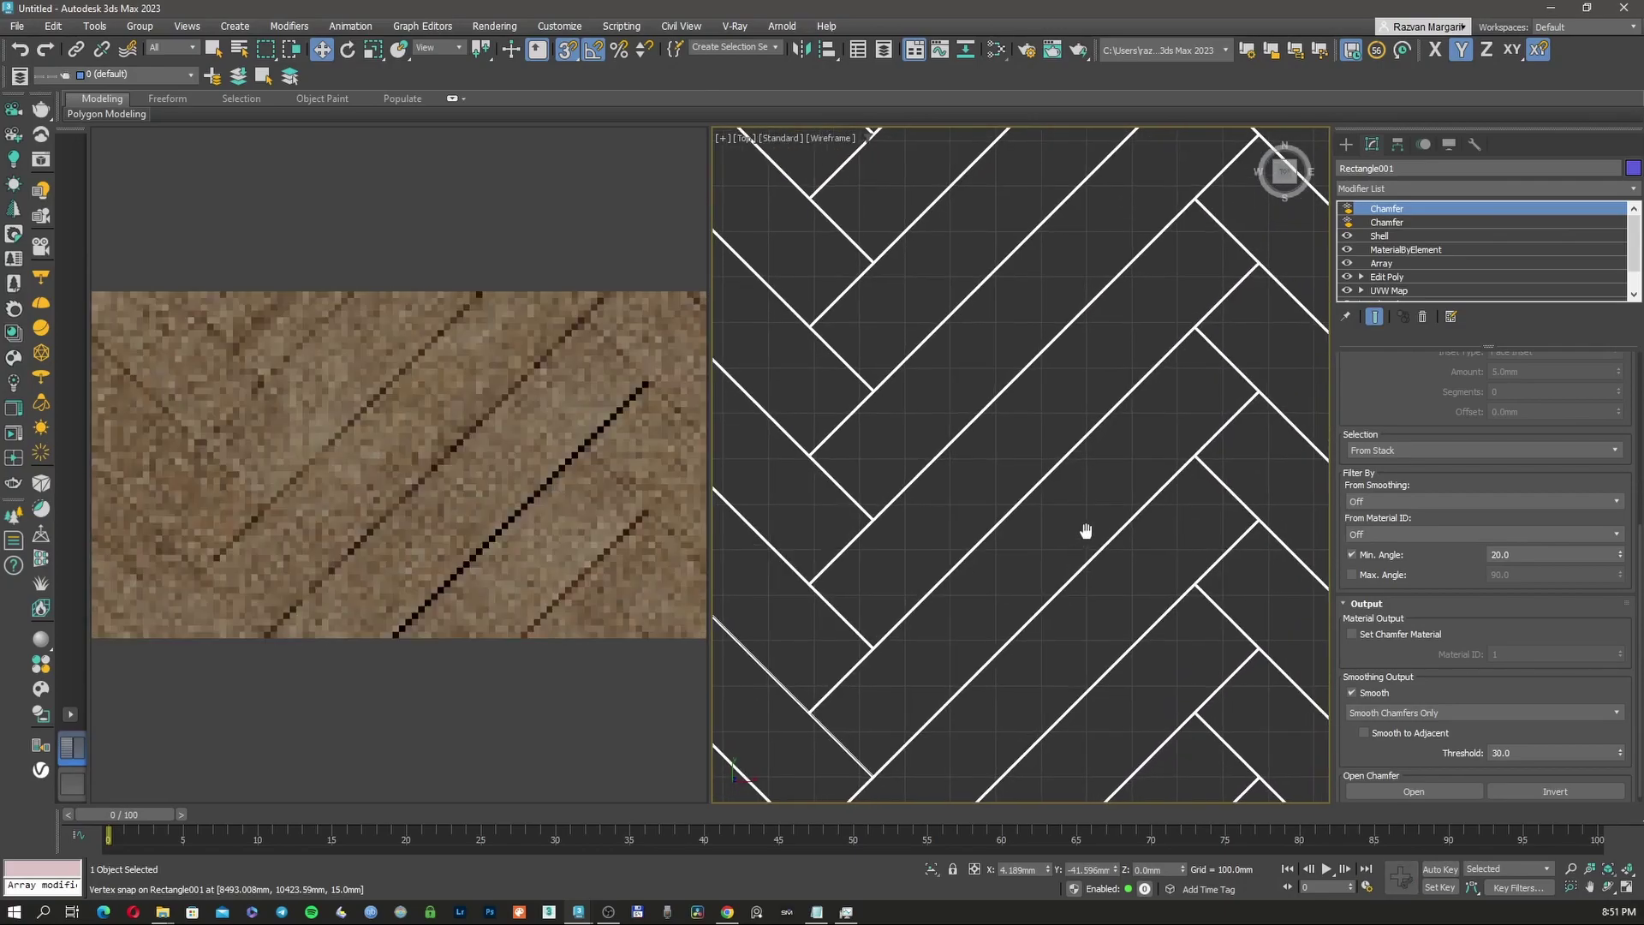
{"action": "scroll", "coordinate": [1039, 541], "scroll_direction": "up", "scroll_amount": 3}
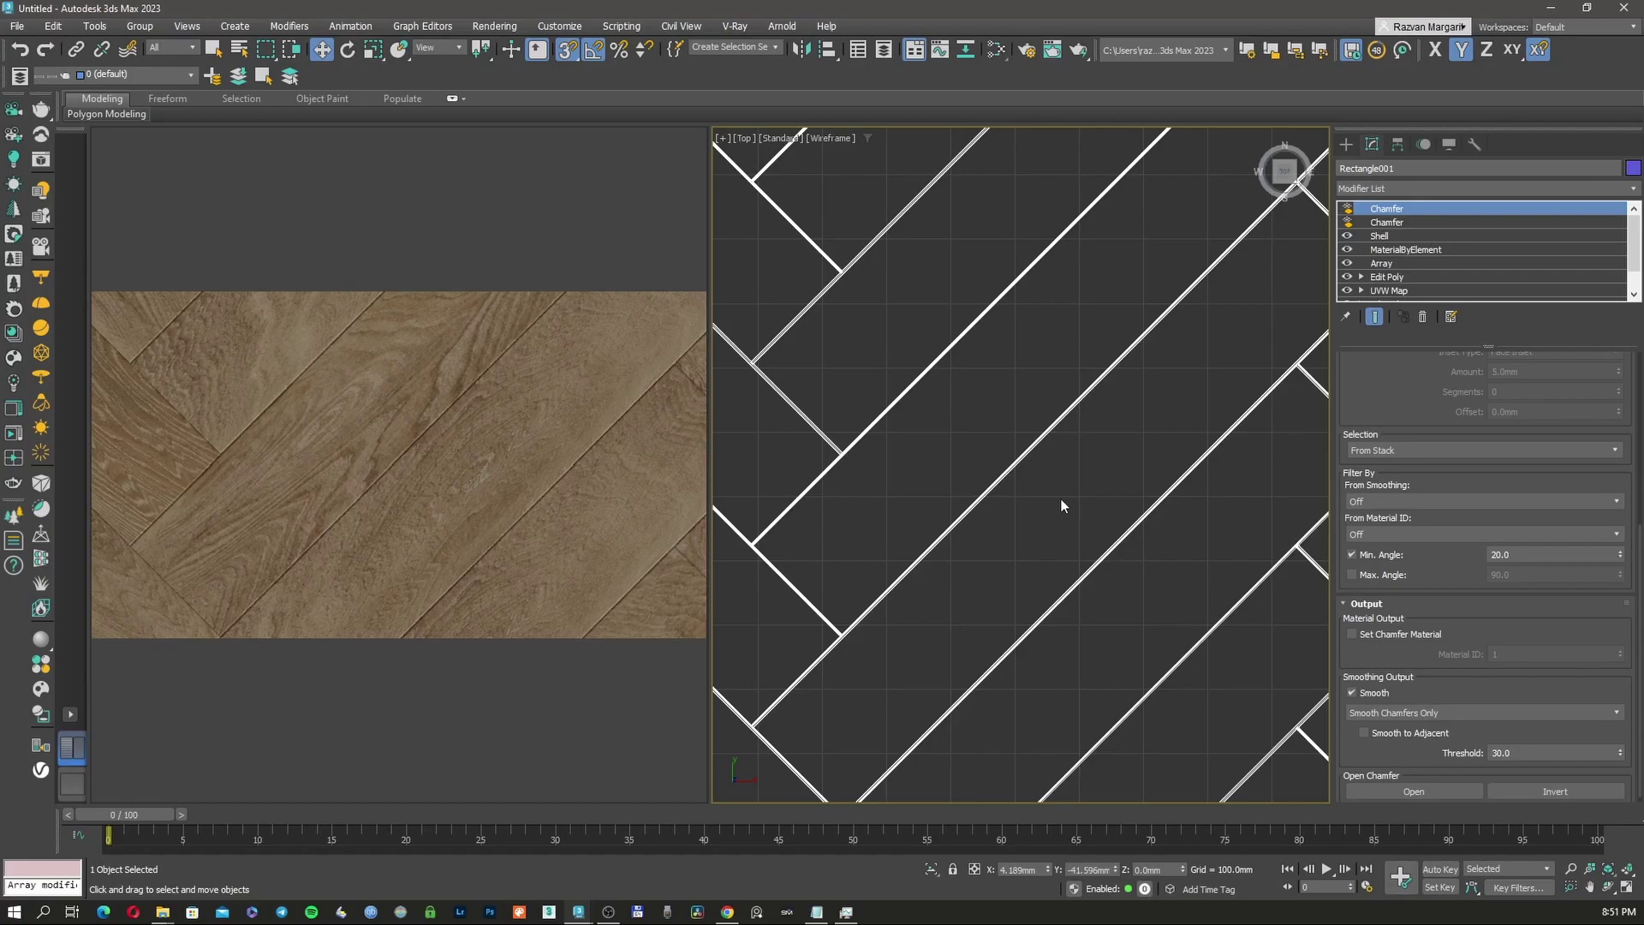
{"action": "scroll", "coordinate": [1060, 500], "scroll_direction": "down", "scroll_amount": 3}
{"action": "middle_click_drag", "start_coordinate": [1108, 496], "coordinate": [1098, 515]}
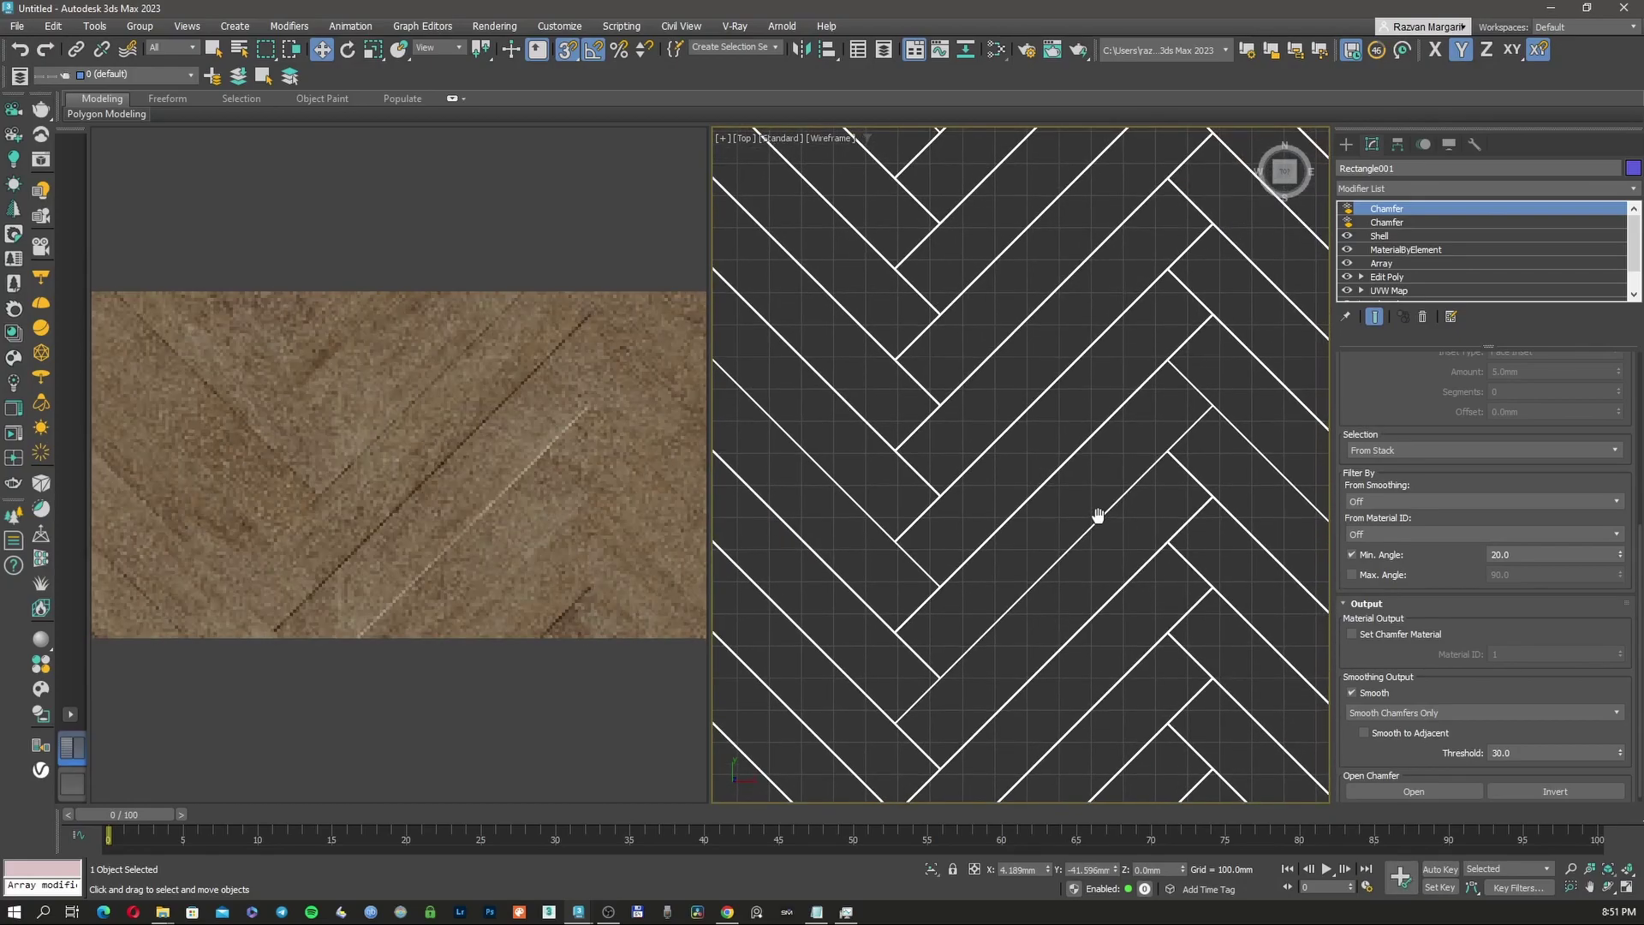
Step: Add a UVW Xform modifier on top of the floor's stack and set its rotation to 90
{"action": "left_click", "coordinate": [1446, 190]}
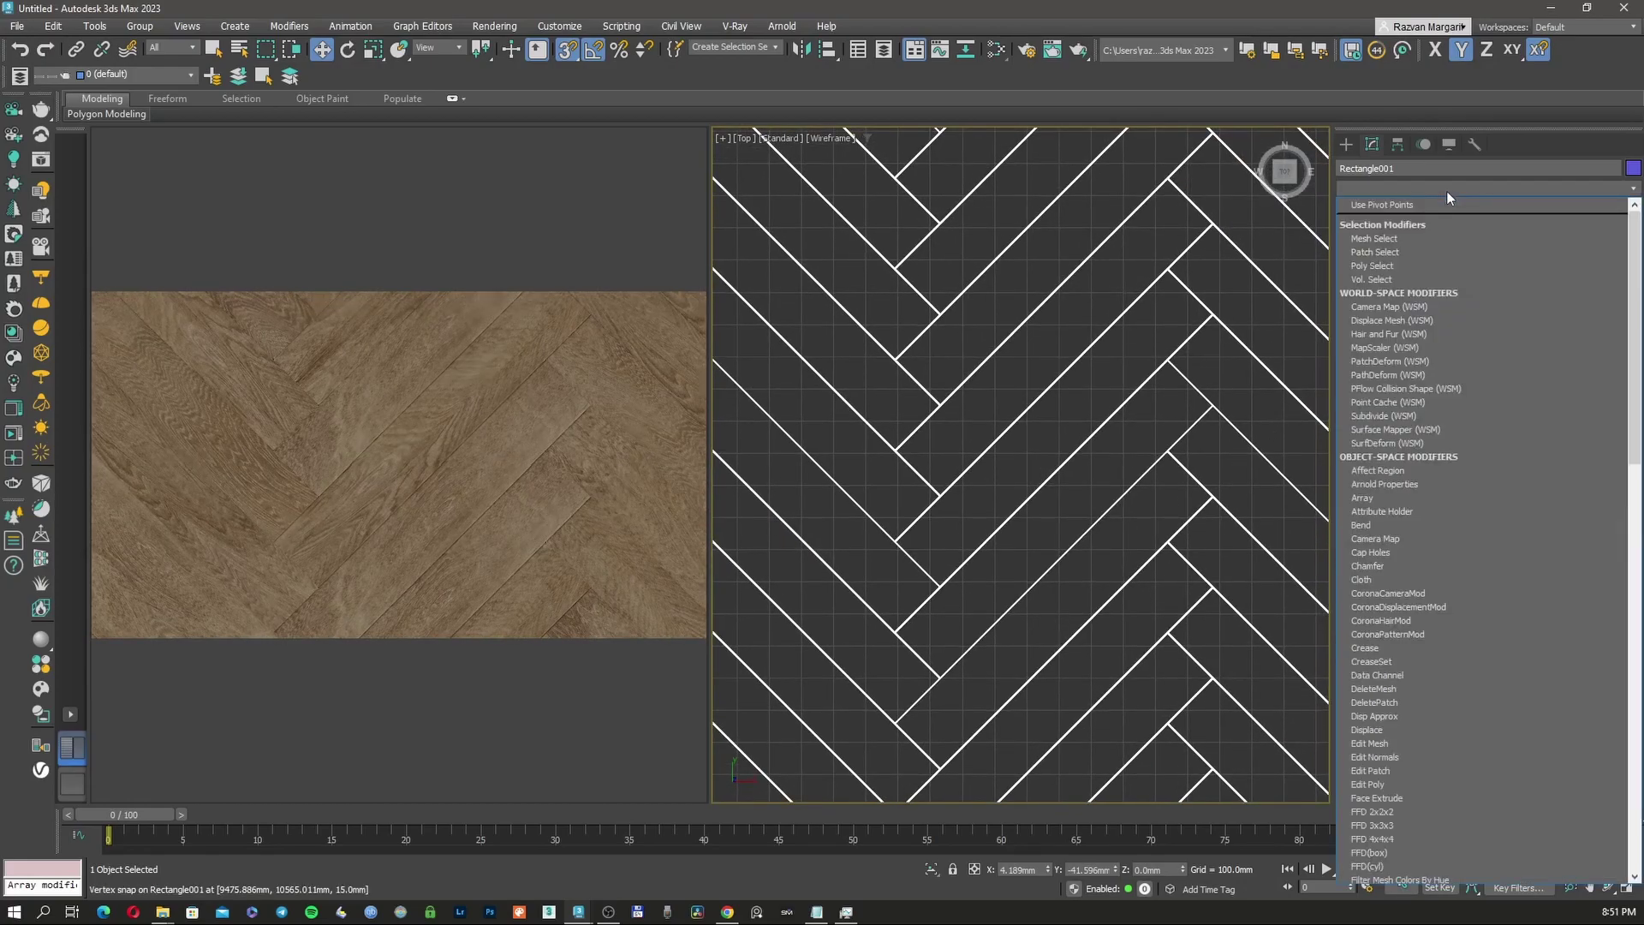
{"action": "key", "text": "u"}
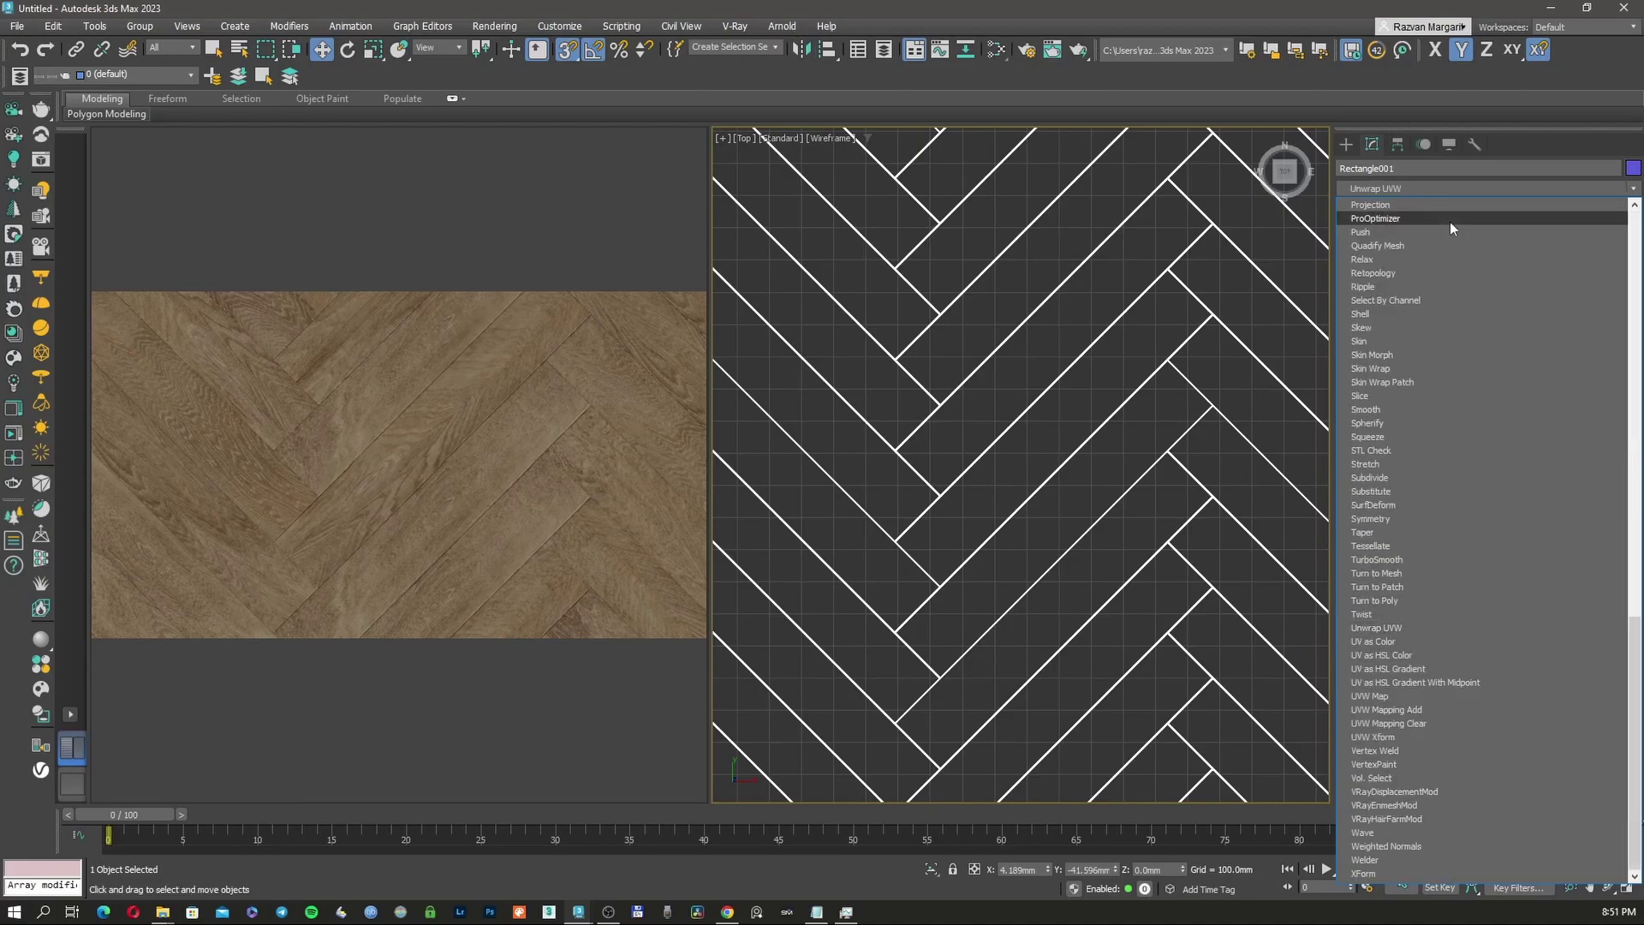
{"action": "key", "text": "u"}
{"action": "key", "text": "u"}
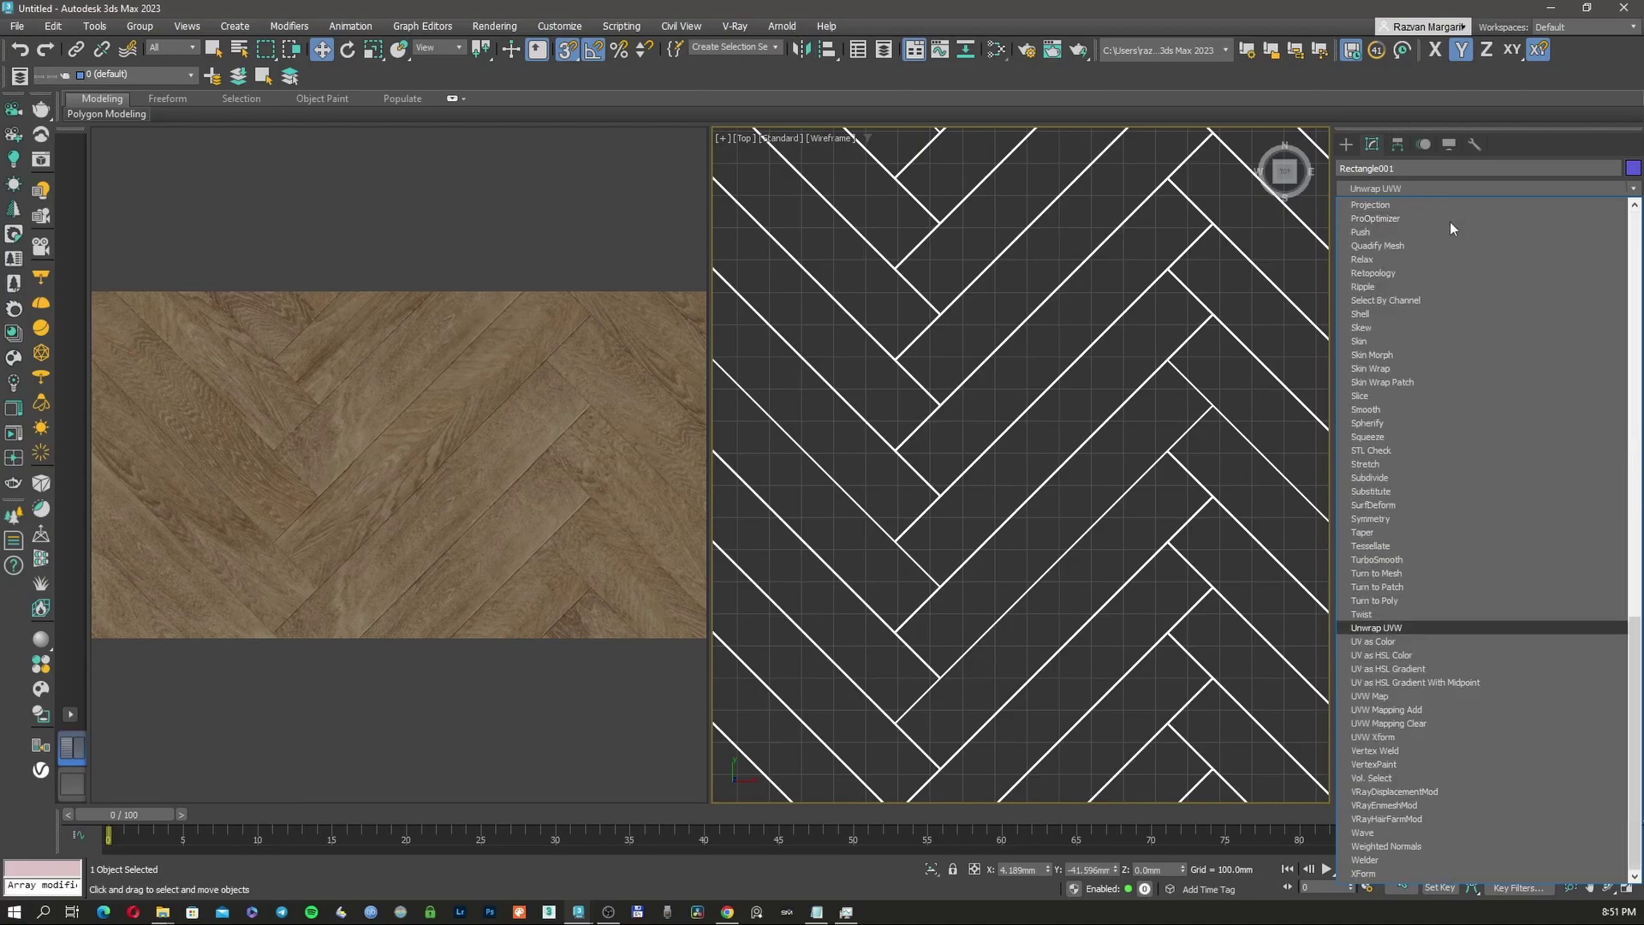
{"action": "left_click", "coordinate": [1399, 734]}
{"action": "left_click", "coordinate": [1426, 509]}
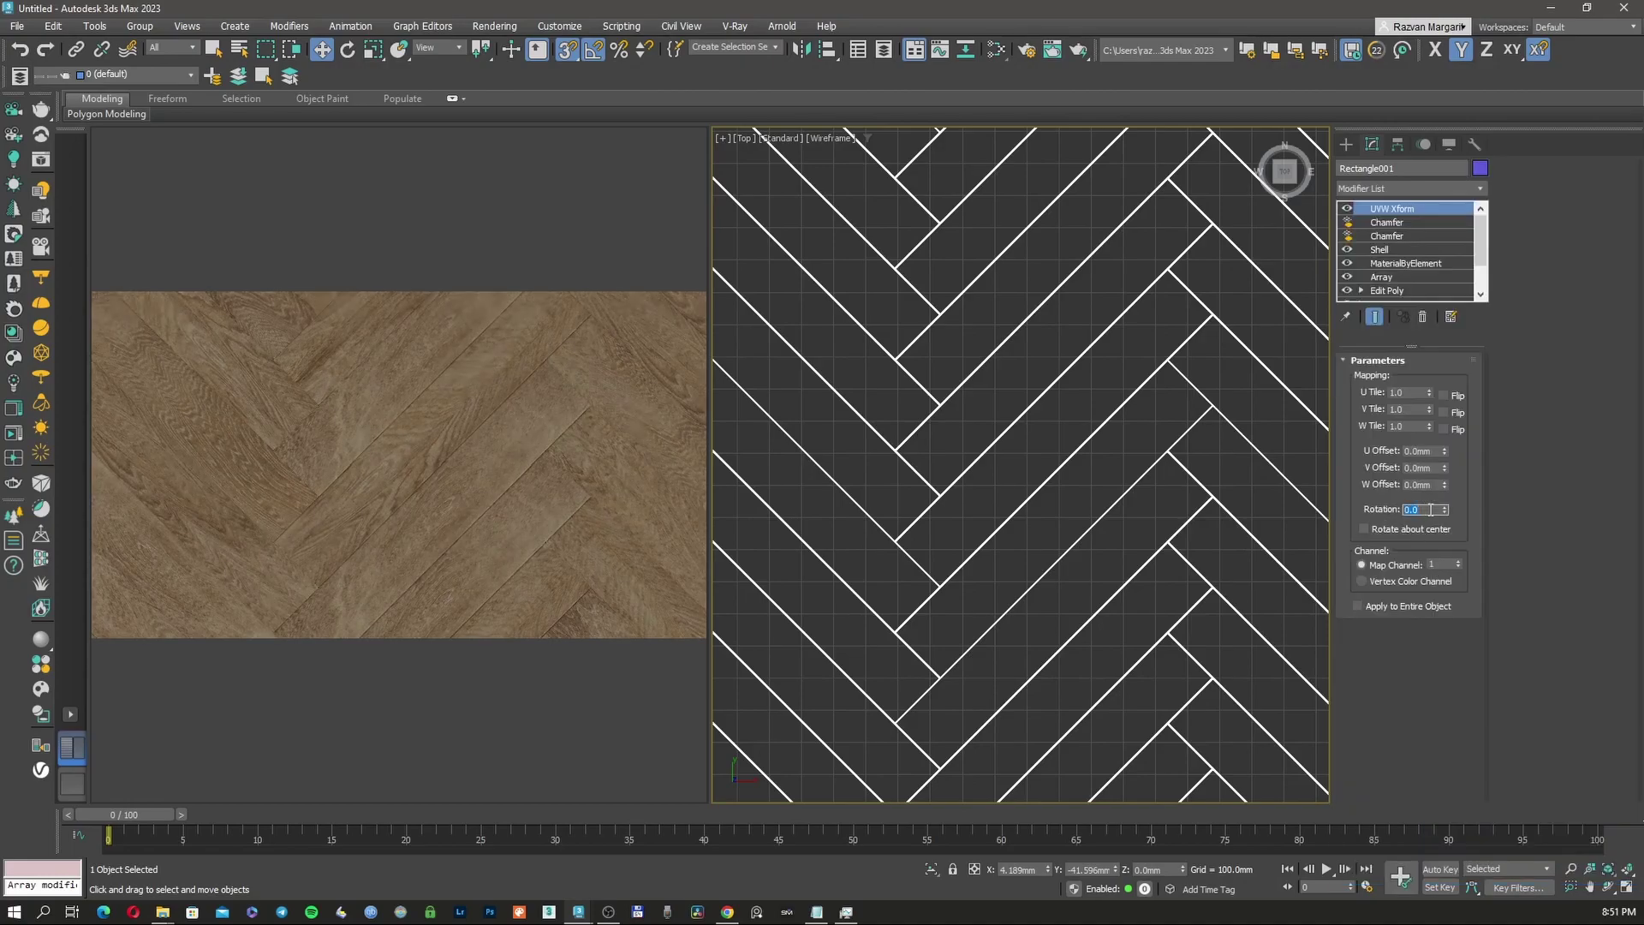
{"action": "type", "text": "90"}
{"action": "key", "text": "Return"}
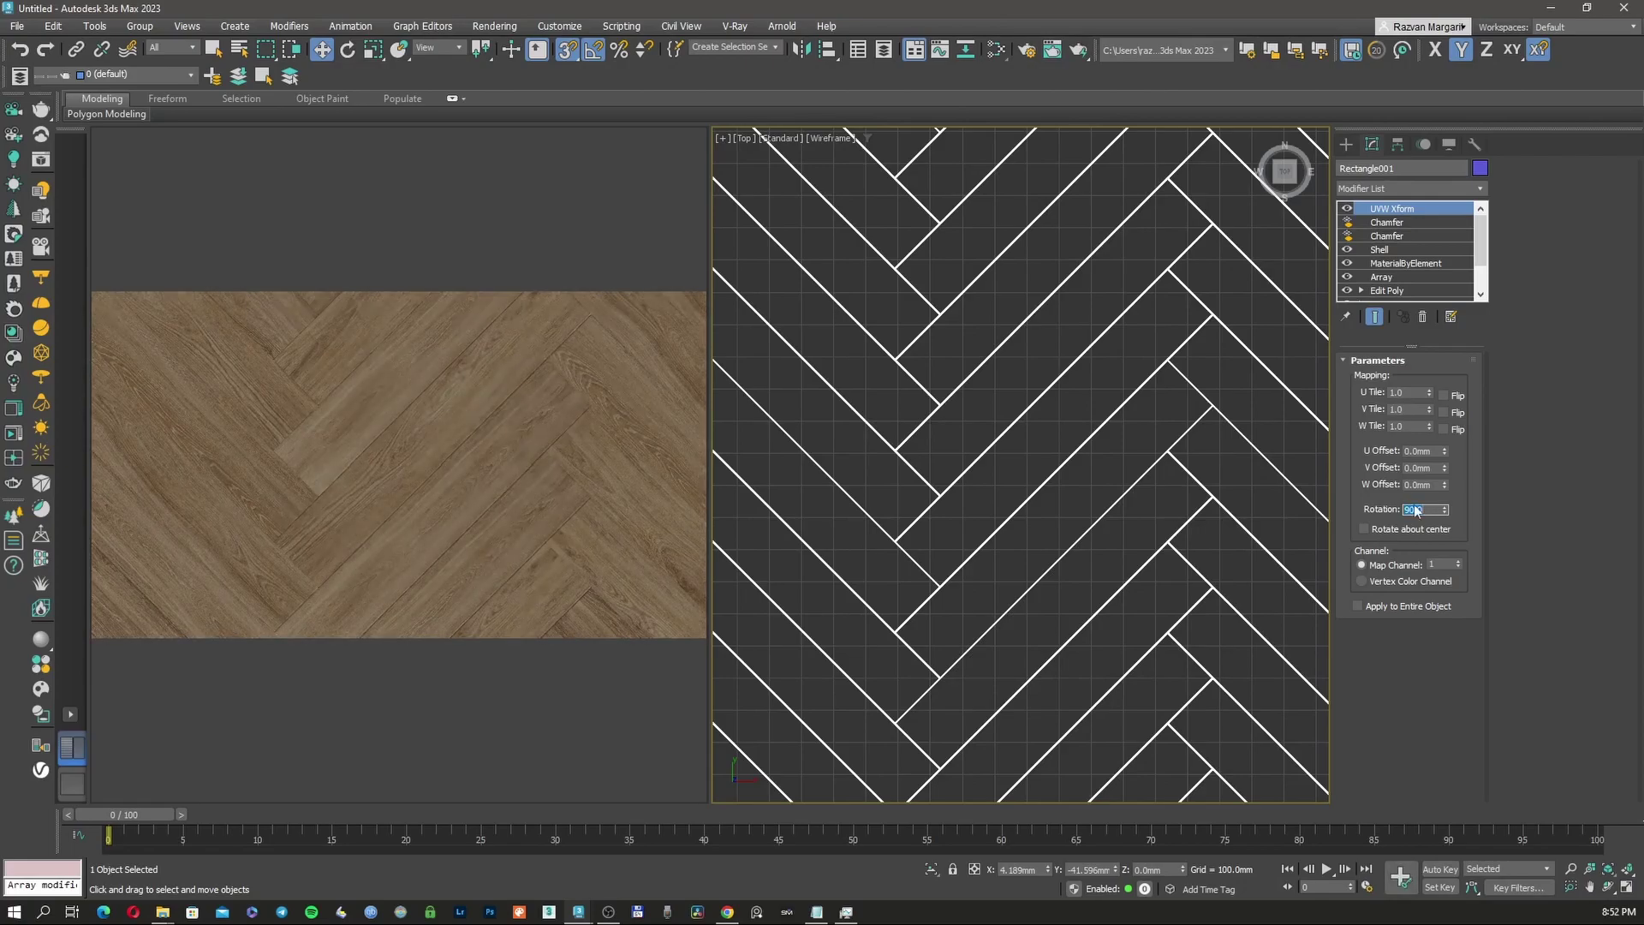
{"action": "scroll", "coordinate": [974, 497], "scroll_direction": "down", "scroll_amount": 3}
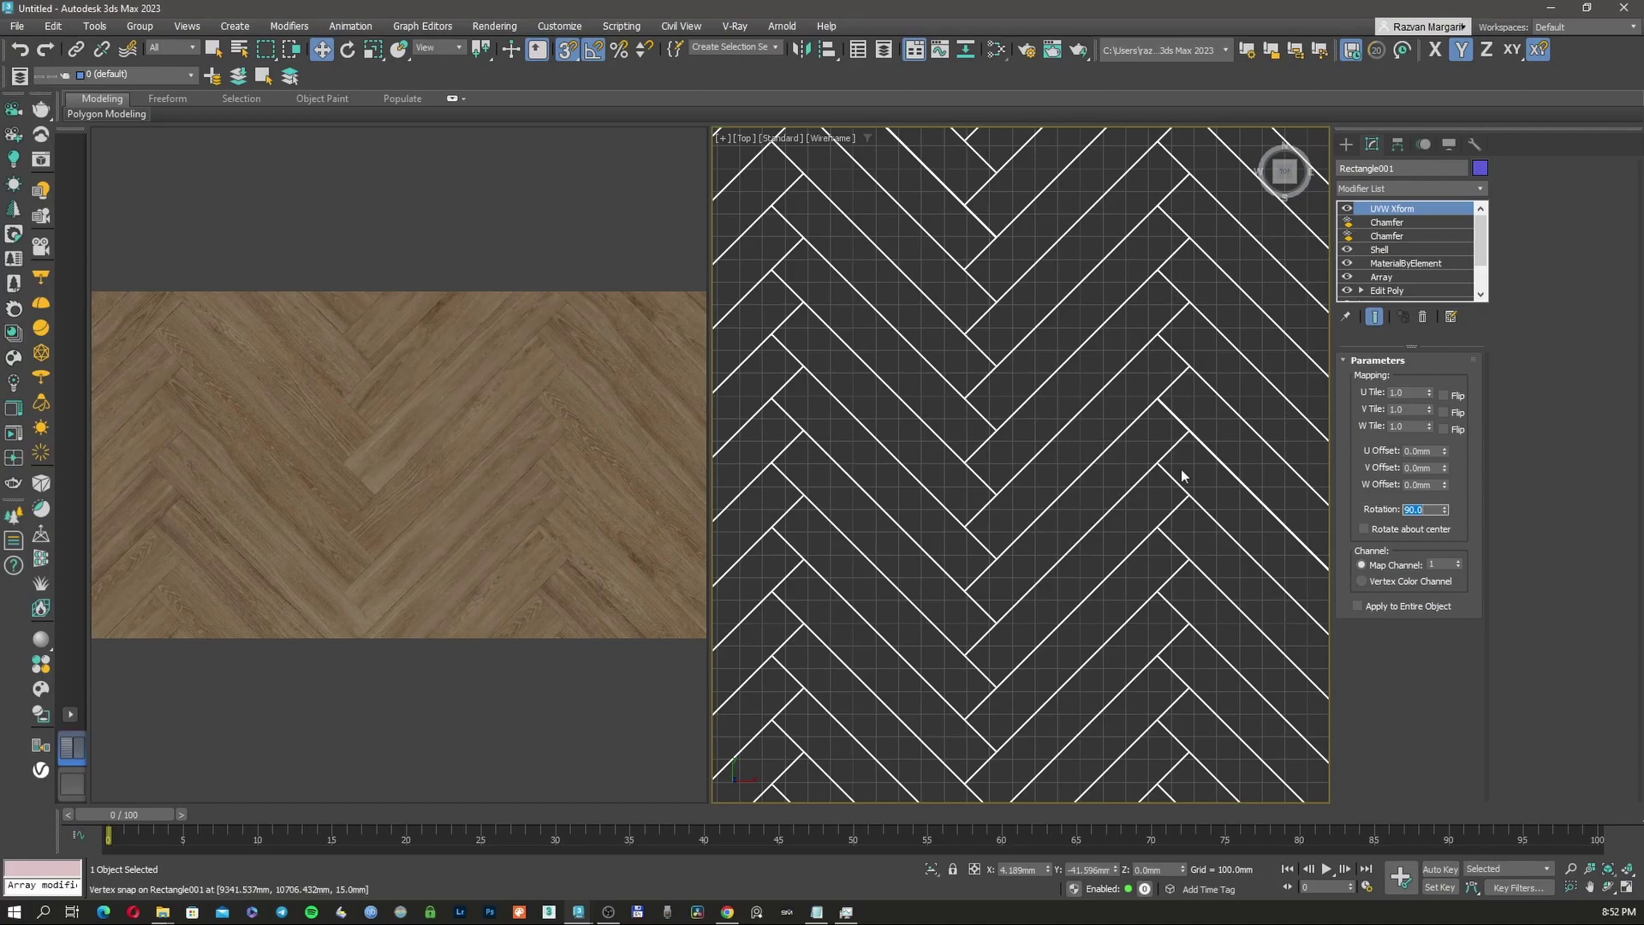
Step: Set the MaterialByElement seed to 12346, check the texture distribution in the render and reopen the material editor
{"action": "left_click", "coordinate": [1396, 263]}
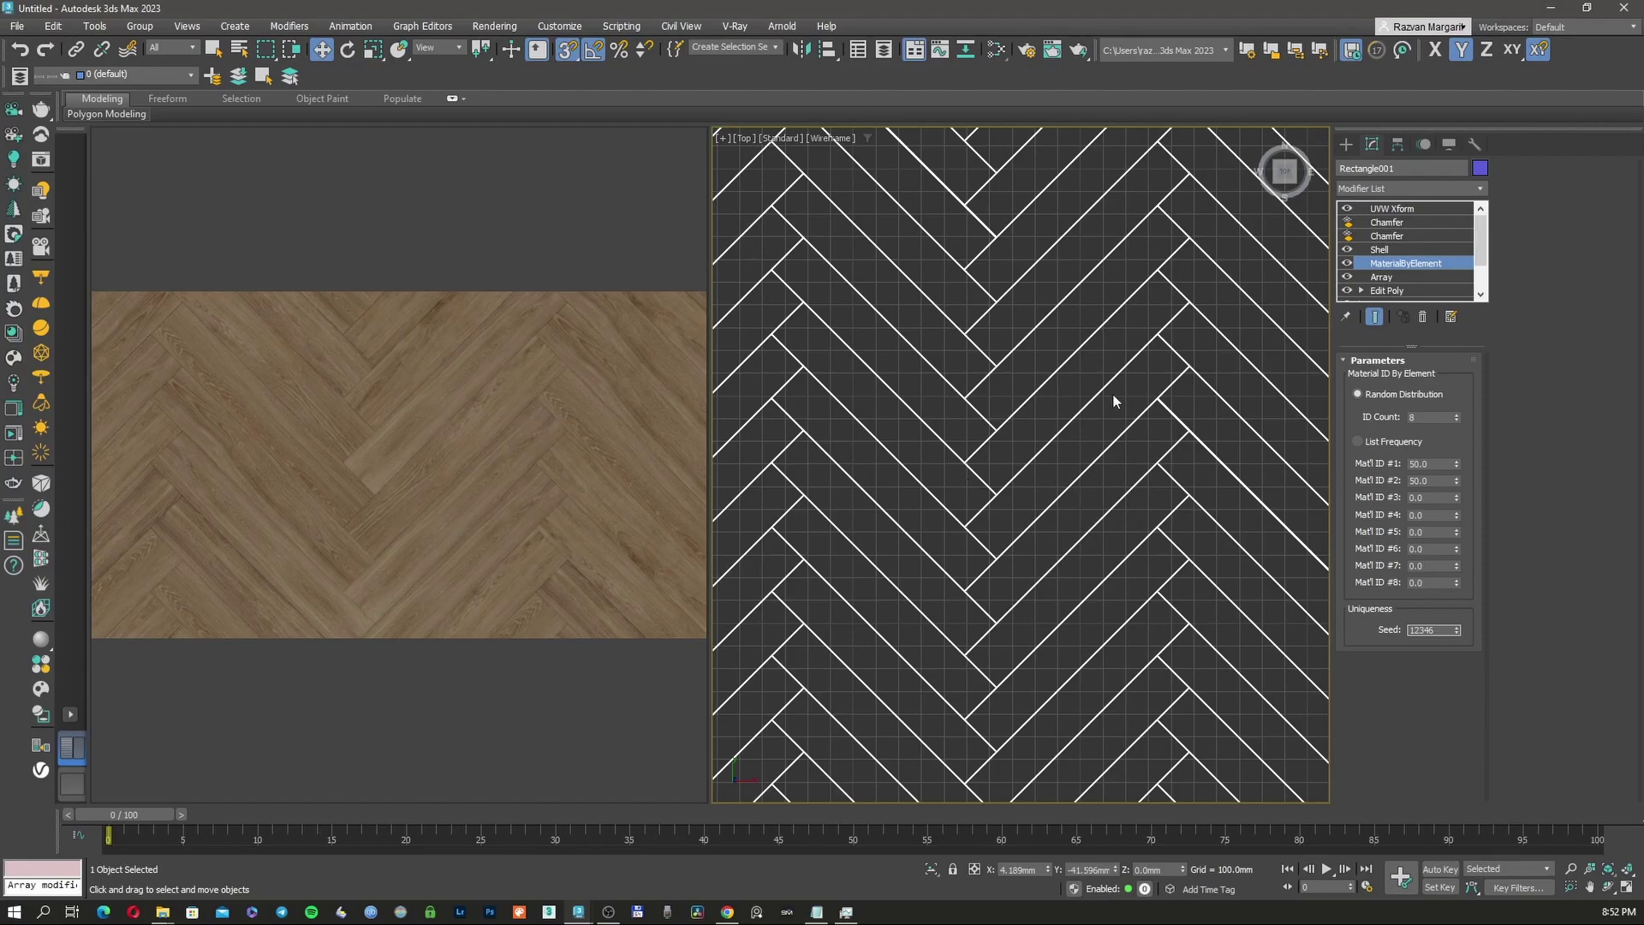
{"action": "middle_click_drag", "start_coordinate": [1075, 517], "coordinate": [1080, 528]}
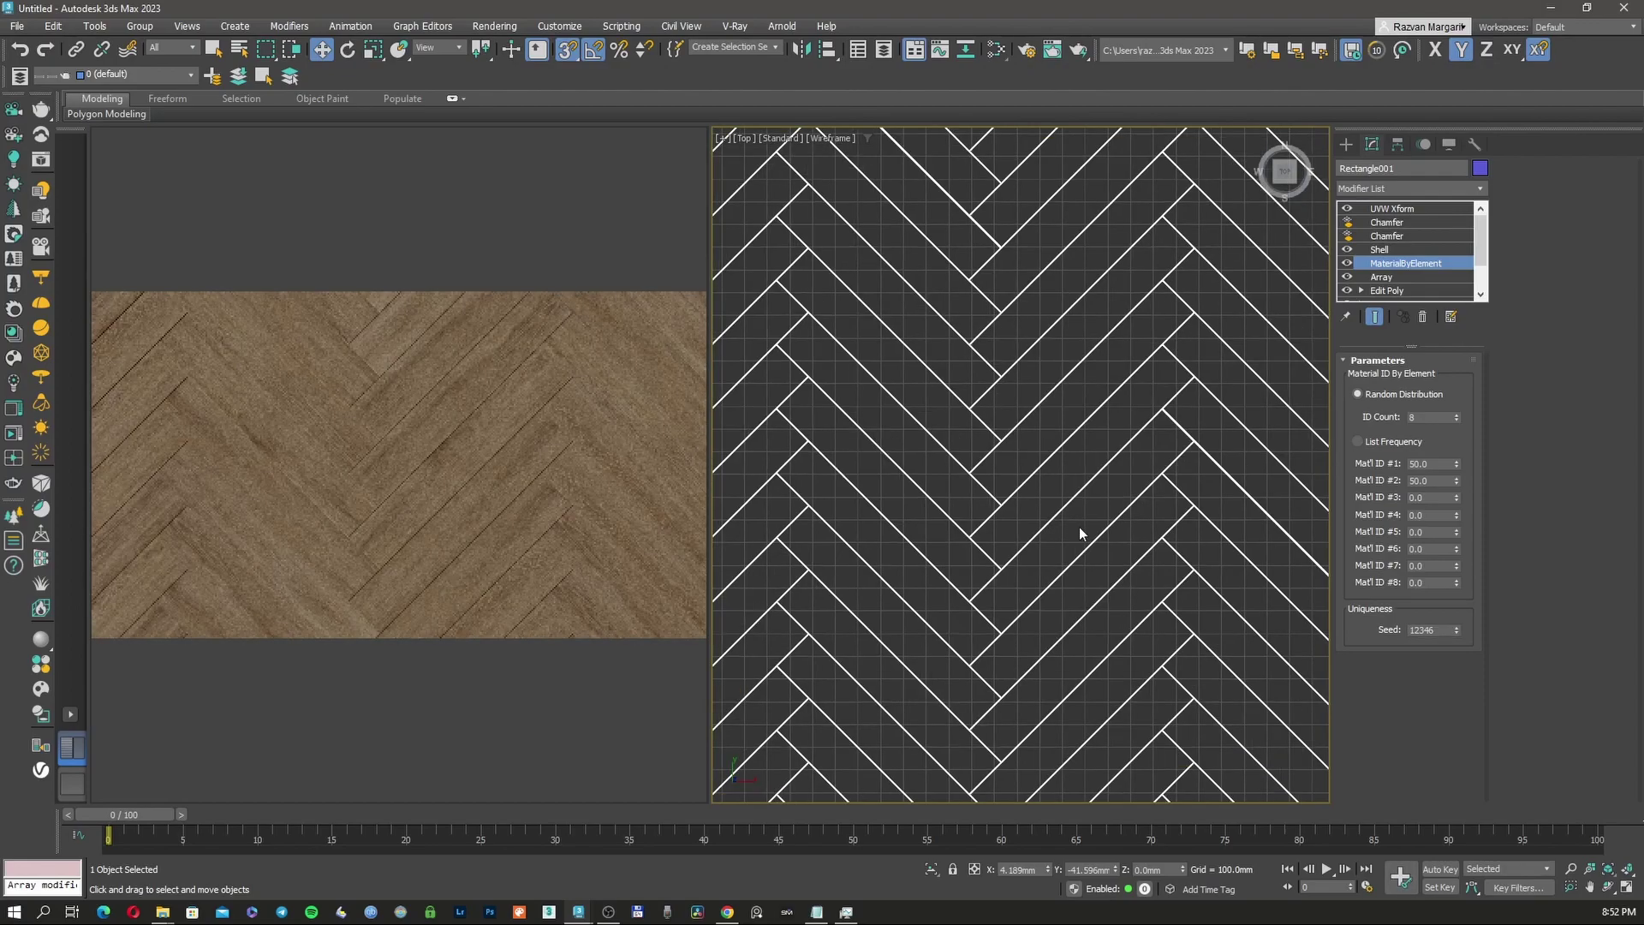
{"action": "key", "text": "m"}
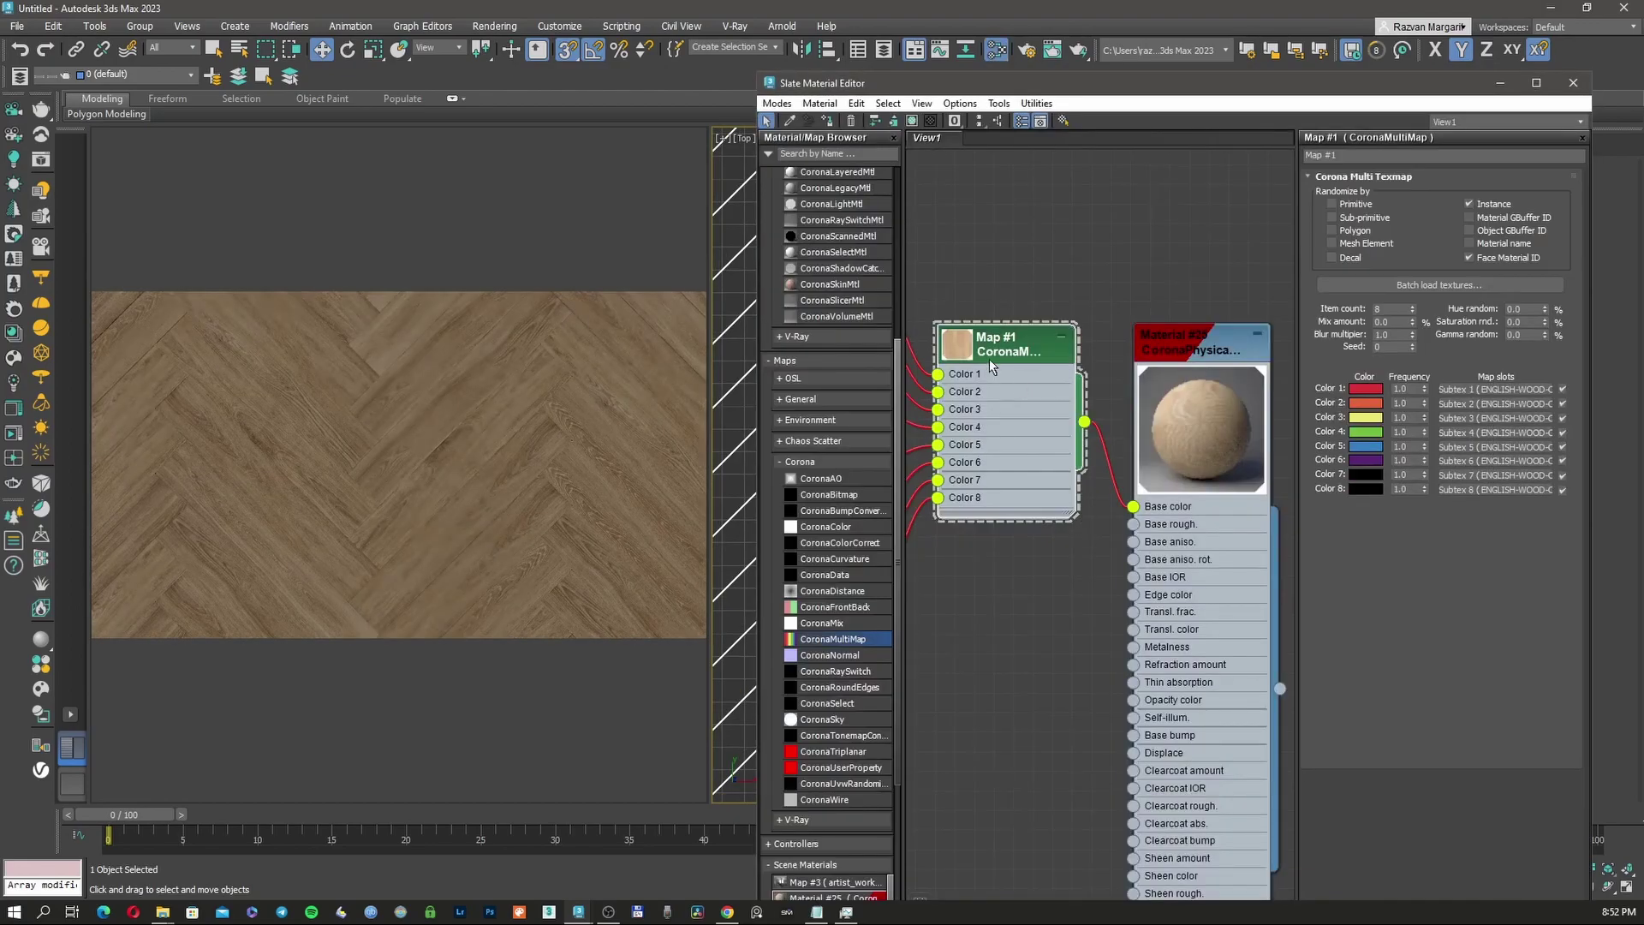
Step: Move the floor material node clear of the multi map and switch its base layer from roughness to glossiness
{"action": "left_click_drag", "start_coordinate": [990, 358], "coordinate": [1019, 358]}
{"action": "scroll", "coordinate": [1096, 257], "scroll_direction": "down", "scroll_amount": 3}
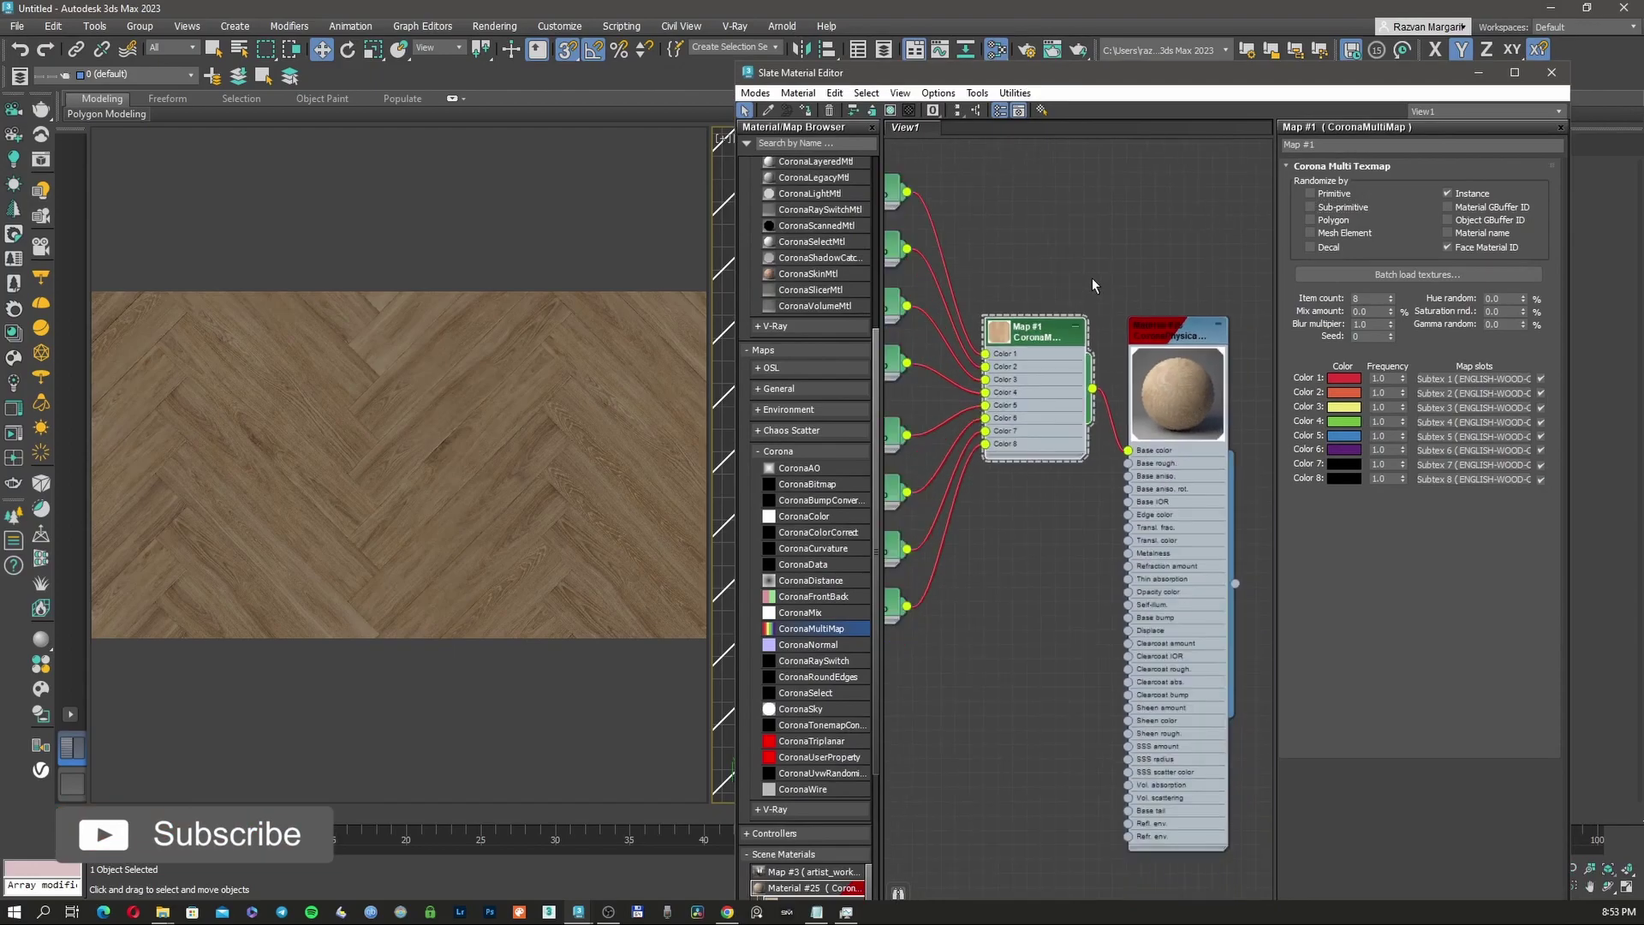
{"action": "scroll", "coordinate": [1089, 363], "scroll_direction": "up", "scroll_amount": 1}
{"action": "left_click_drag", "start_coordinate": [1168, 308], "coordinate": [1242, 389]}
{"action": "middle_click_drag", "start_coordinate": [1108, 496], "coordinate": [1059, 486]}
{"action": "scroll", "coordinate": [1059, 486], "scroll_direction": "up", "scroll_amount": 1}
{"action": "left_click", "coordinate": [1191, 375]}
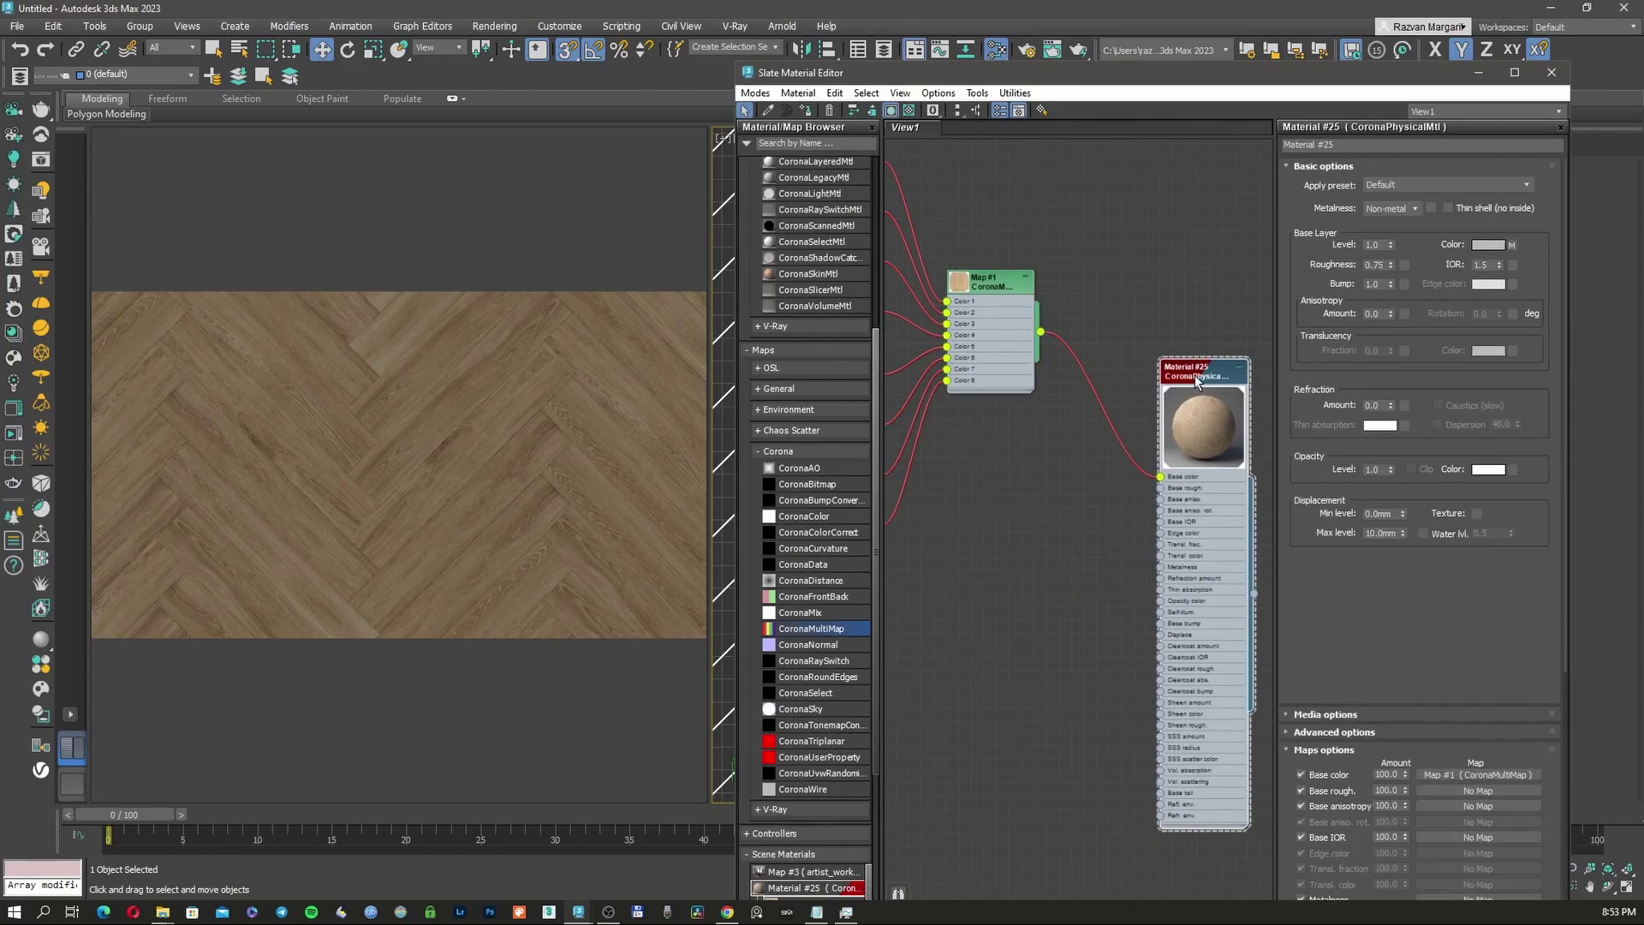
{"action": "mouse_move", "coordinate": [1438, 386]}
{"action": "left_mouse_down"}
{"action": "mouse_move", "coordinate": [1405, 172]}
{"action": "mouse_move", "coordinate": [1418, 396]}
{"action": "left_mouse_up"}
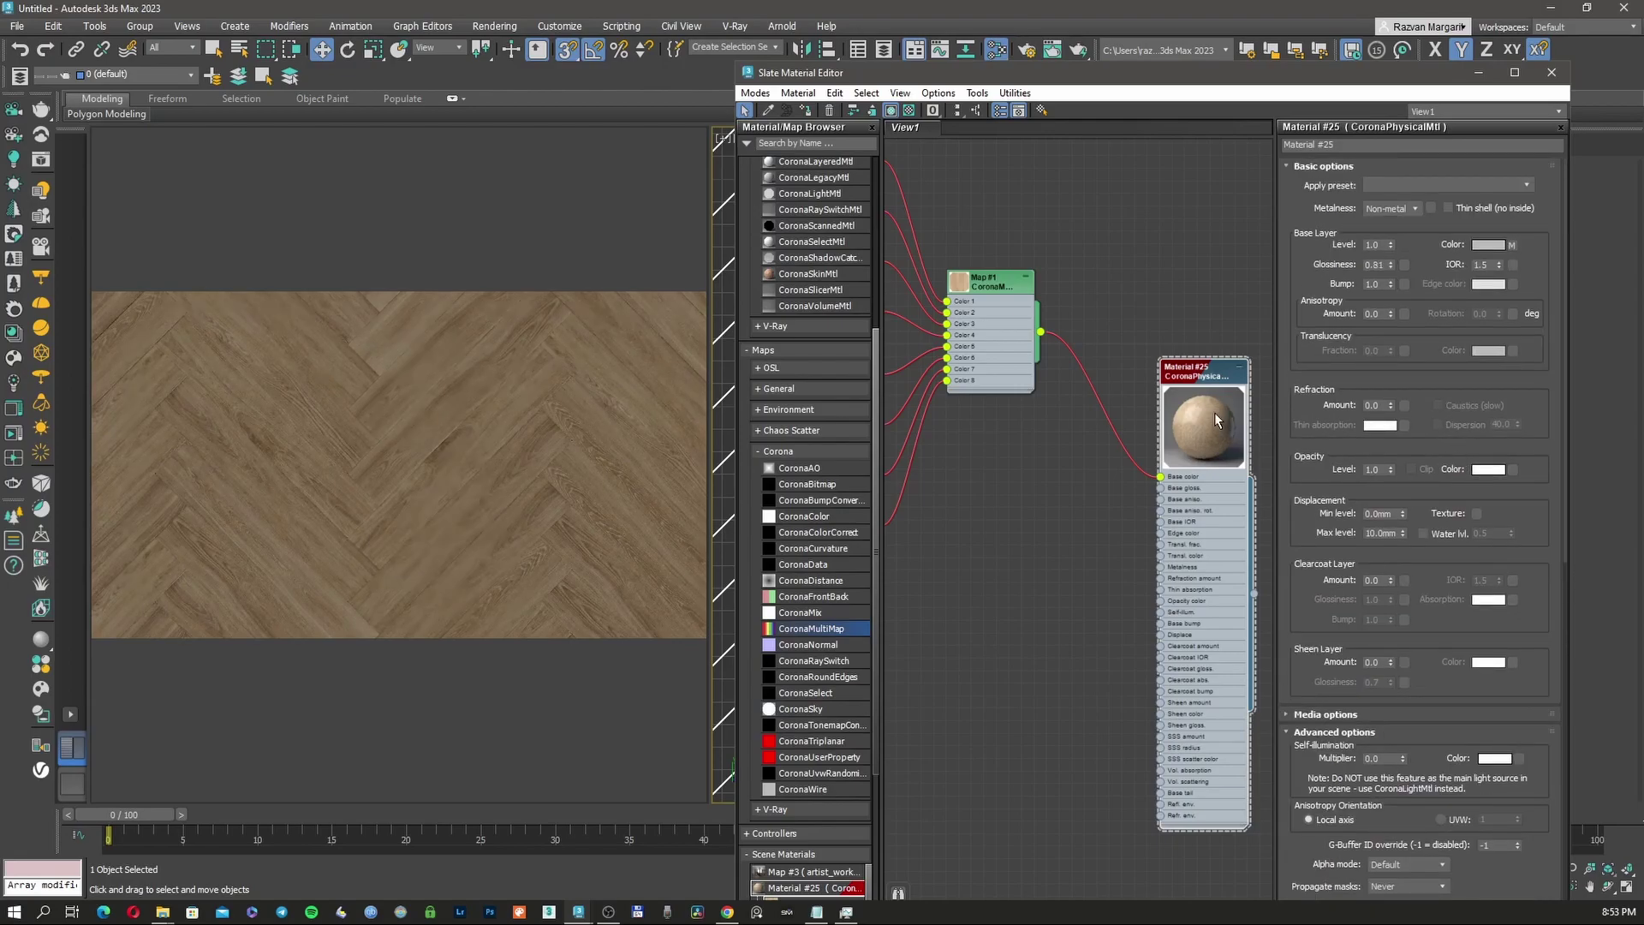
Step: Connect the CoronaMultiMap to the material's base glossiness as an instance
{"action": "scroll", "coordinate": [1204, 415], "scroll_direction": "up", "scroll_amount": 2}
{"action": "scroll", "coordinate": [1204, 415], "scroll_direction": "down", "scroll_amount": 5}
{"action": "middle_click_drag", "start_coordinate": [1077, 458], "coordinate": [1121, 458]}
{"action": "scroll", "coordinate": [1129, 441], "scroll_direction": "up", "scroll_amount": 2}
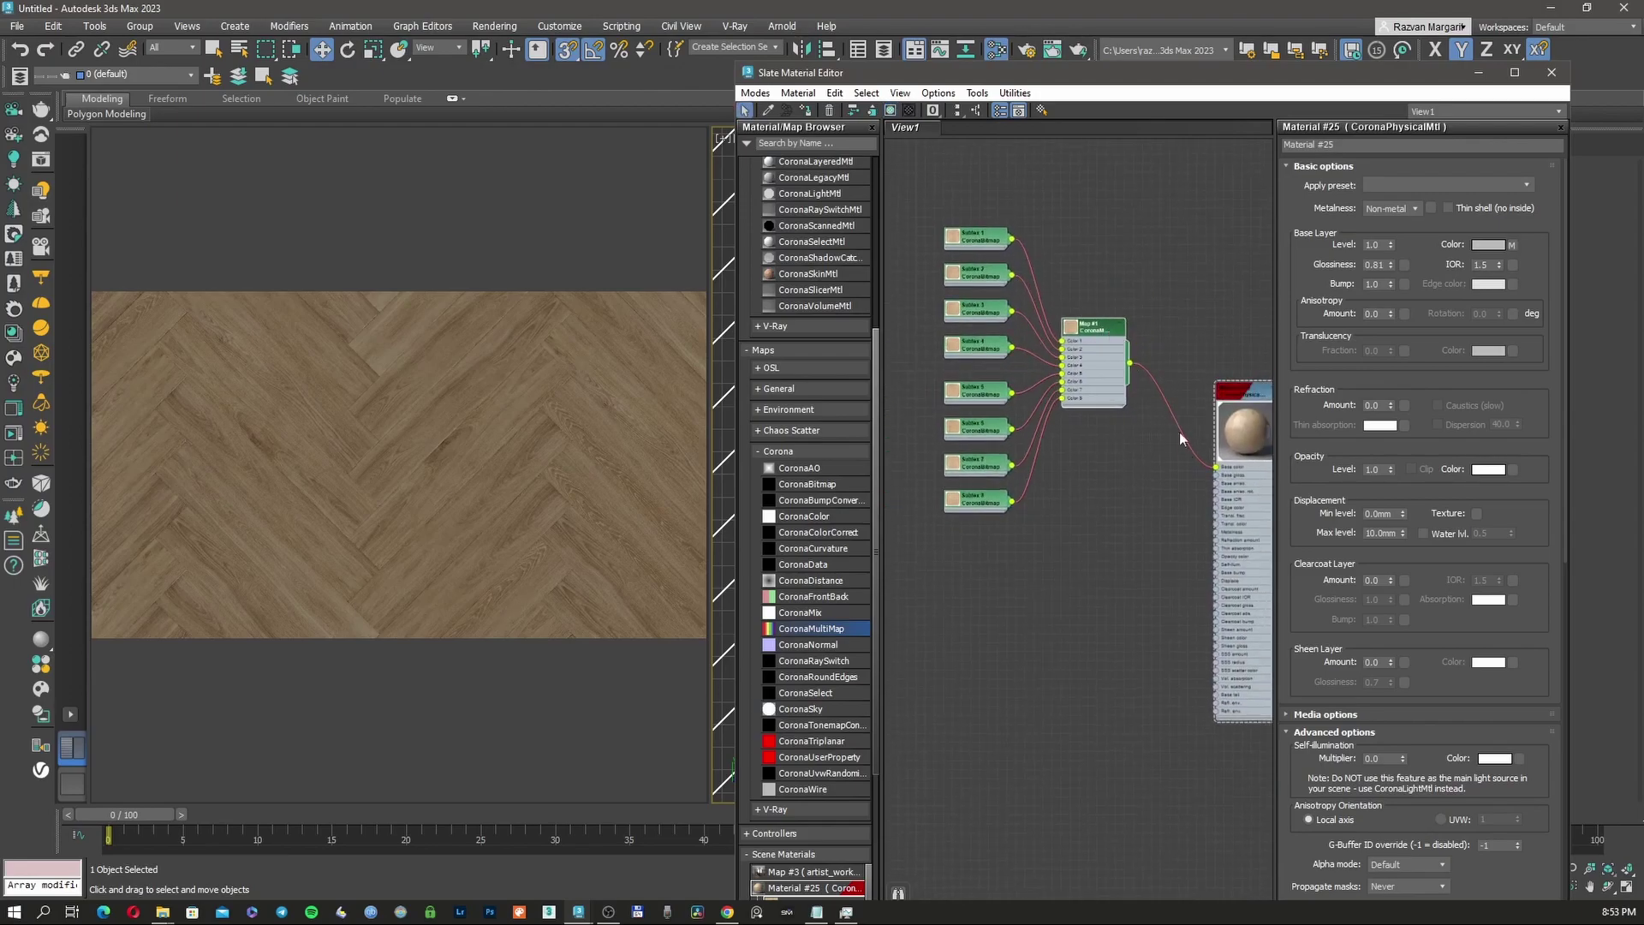
{"action": "left_click_drag", "start_coordinate": [977, 356], "coordinate": [1404, 267]}
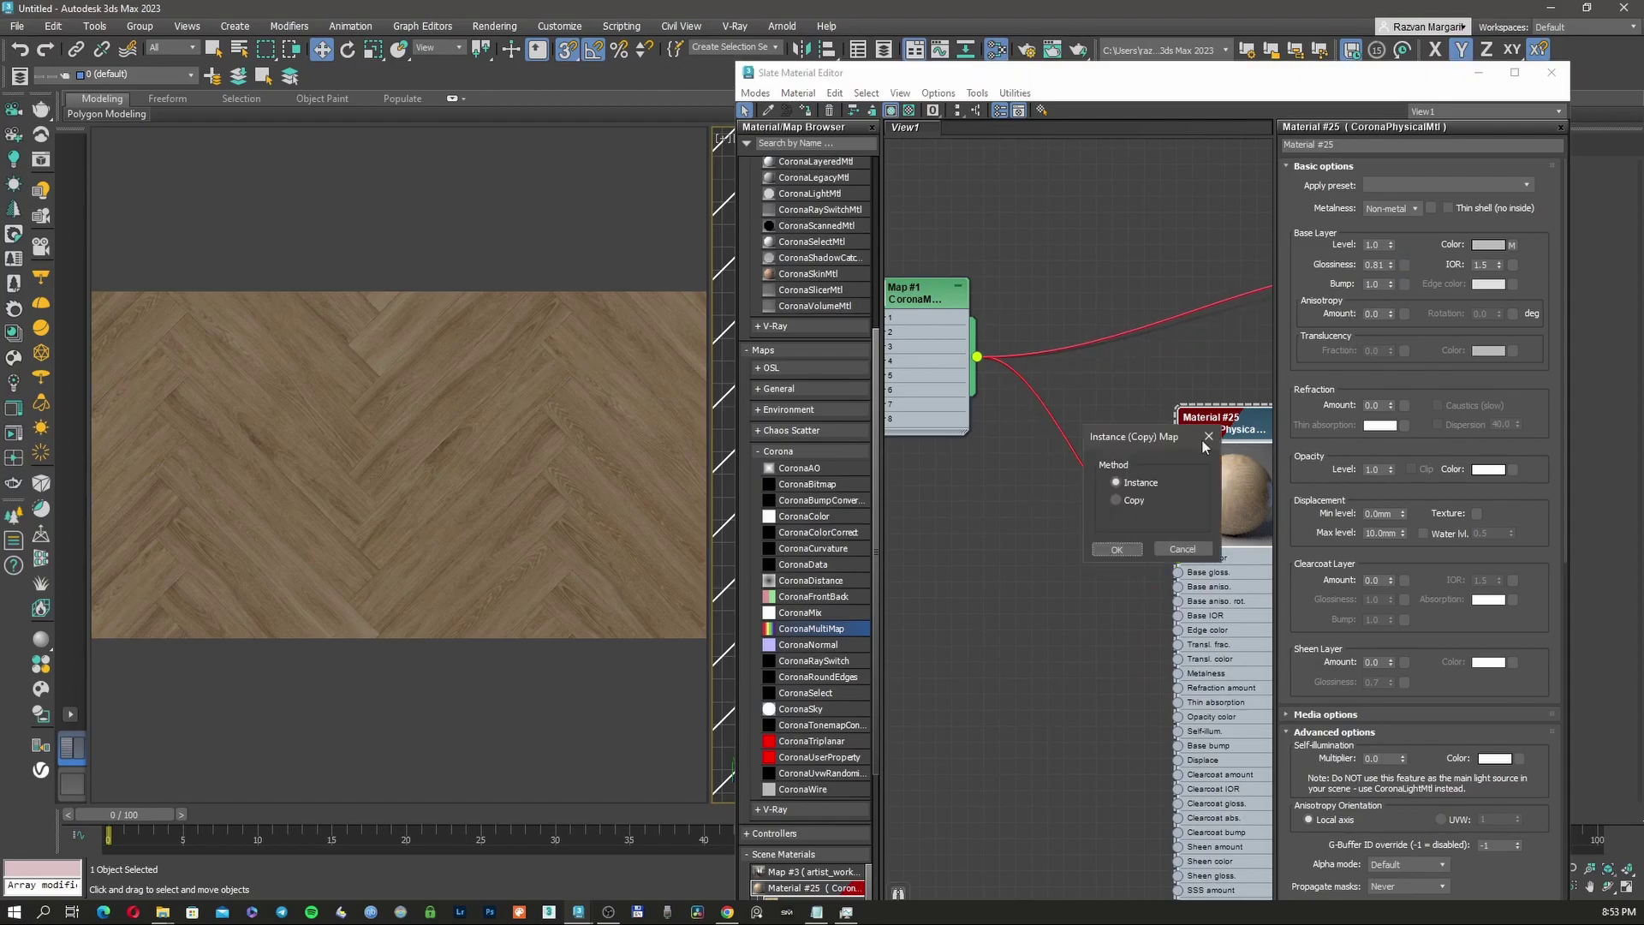
{"action": "left_click", "coordinate": [1116, 500]}
{"action": "left_click", "coordinate": [1117, 549]}
{"action": "middle_click_drag", "start_coordinate": [1125, 546], "coordinate": [1171, 453]}
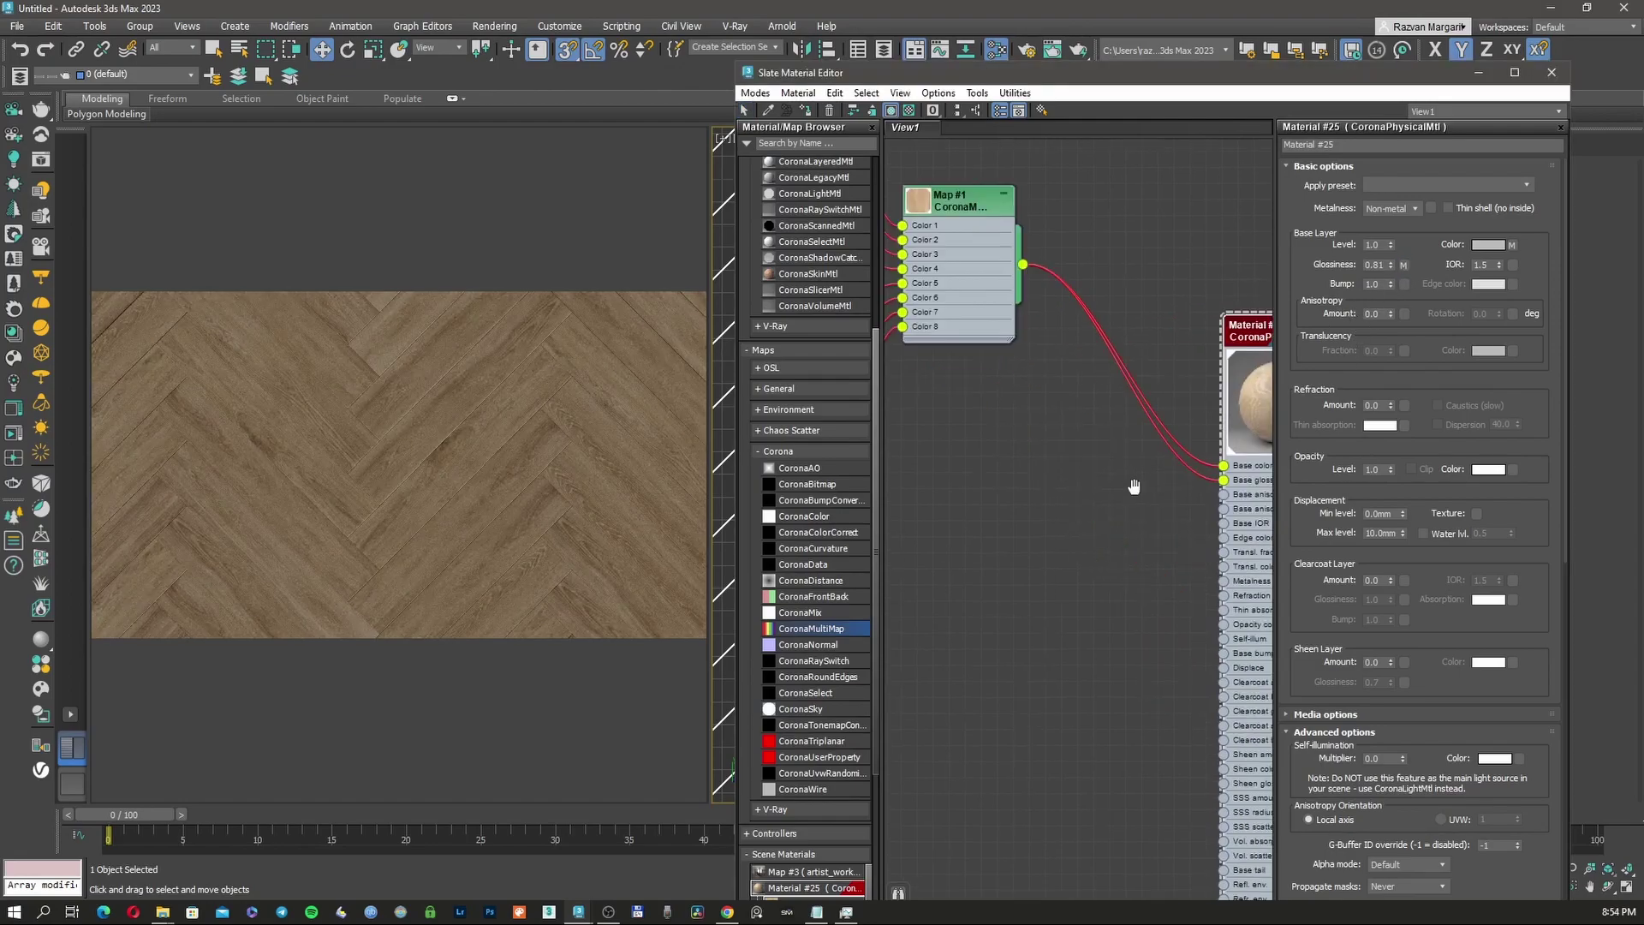
Step: Insert a CoronaColorCorrect between the multi map and base glossiness, with saturation -1.0 and exposure 0.62
{"action": "left_click", "coordinate": [829, 535]}
{"action": "left_click_drag", "start_coordinate": [853, 536], "coordinate": [1061, 486]}
{"action": "middle_click_drag", "start_coordinate": [1069, 484], "coordinate": [1007, 510]}
{"action": "left_click_drag", "start_coordinate": [1017, 507], "coordinate": [1040, 506]}
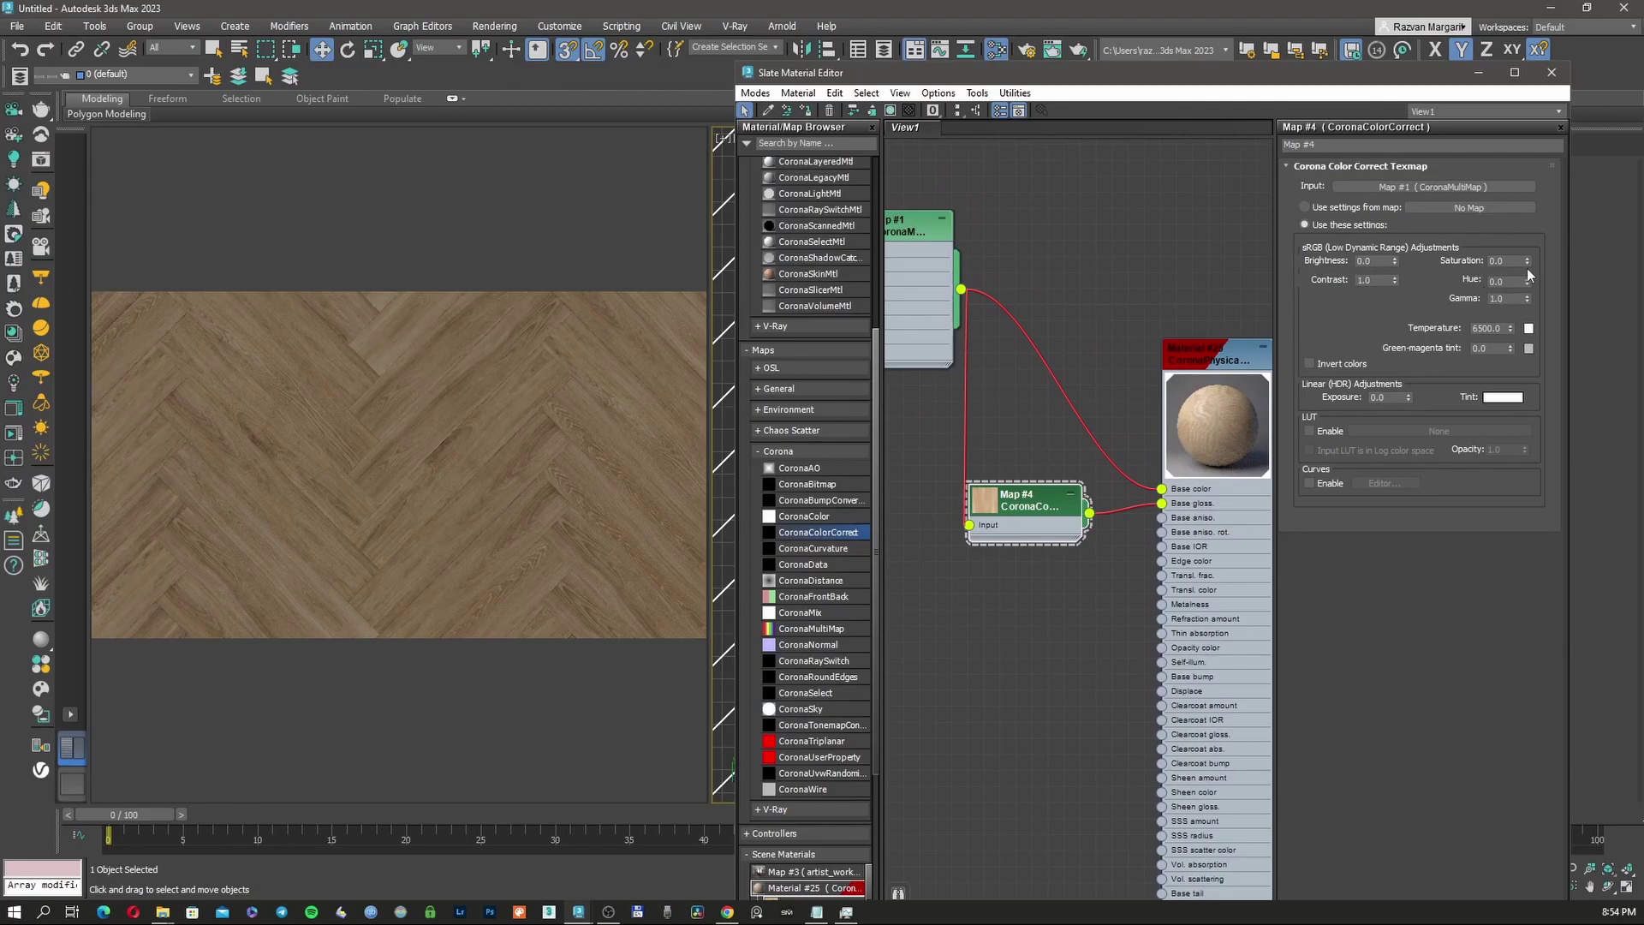
{"action": "left_click_drag", "start_coordinate": [1528, 264], "coordinate": [1456, 500]}
{"action": "left_click_drag", "start_coordinate": [1410, 397], "coordinate": [1420, 351]}
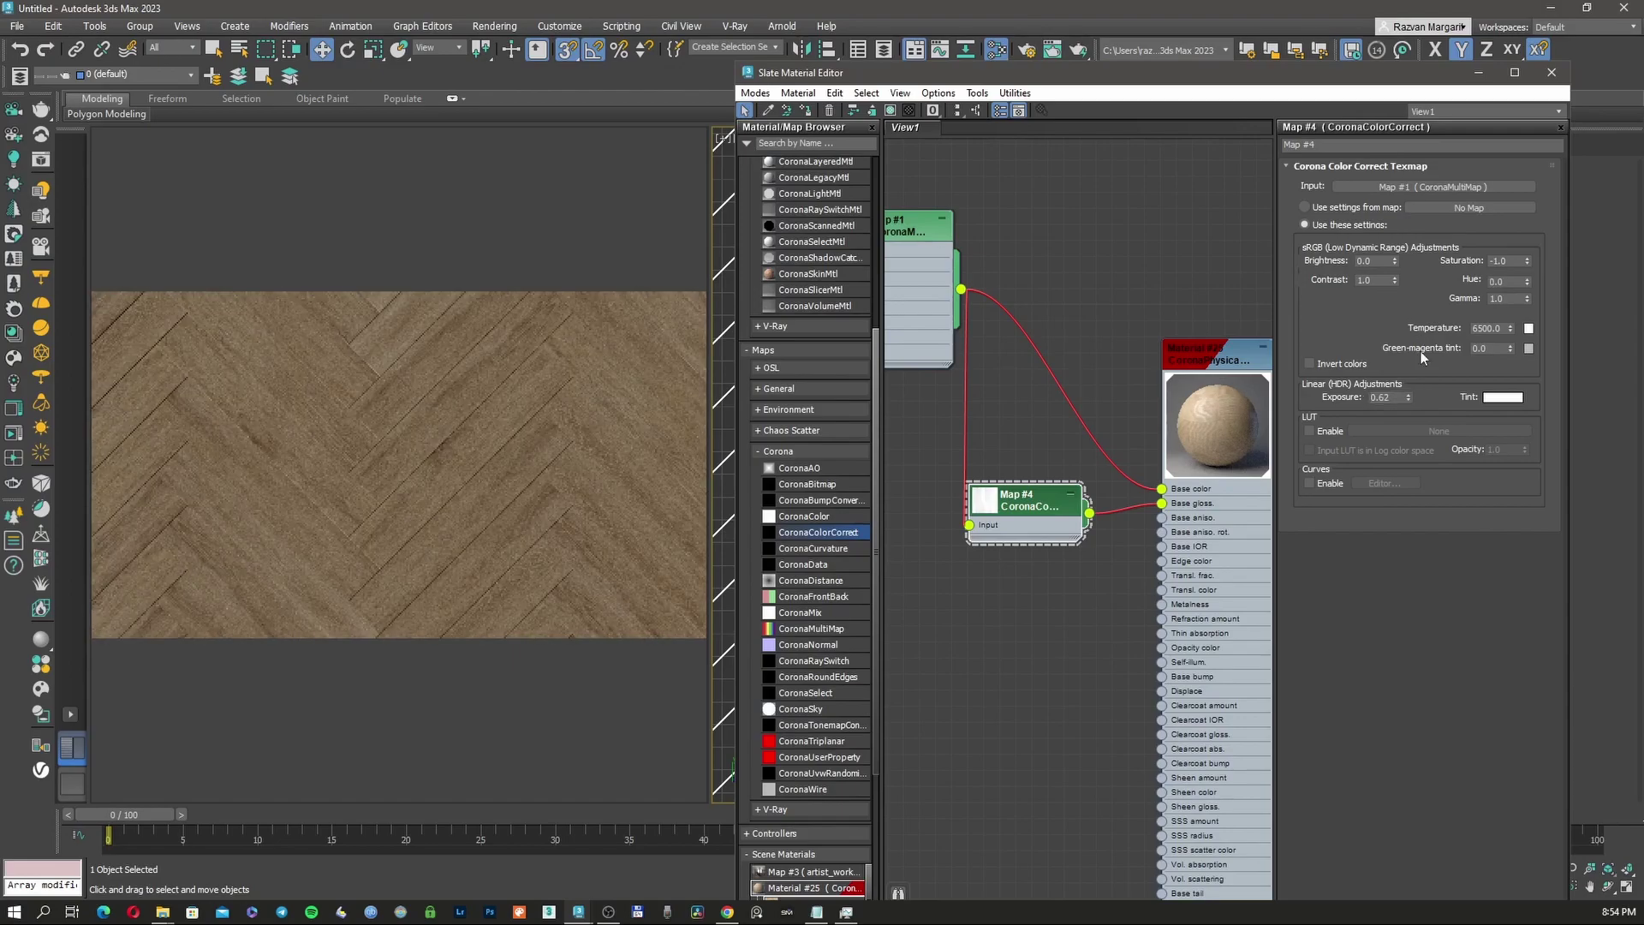
Step: Connect the multi map to the material's base bump through a CoronaBumpConverter
{"action": "scroll", "coordinate": [1046, 331], "scroll_direction": "down", "scroll_amount": 5}
{"action": "middle_click_drag", "start_coordinate": [1072, 388], "coordinate": [1121, 348]}
{"action": "left_click_drag", "start_coordinate": [1051, 208], "coordinate": [1042, 208]}
{"action": "middle_click_drag", "start_coordinate": [1070, 238], "coordinate": [1042, 239]}
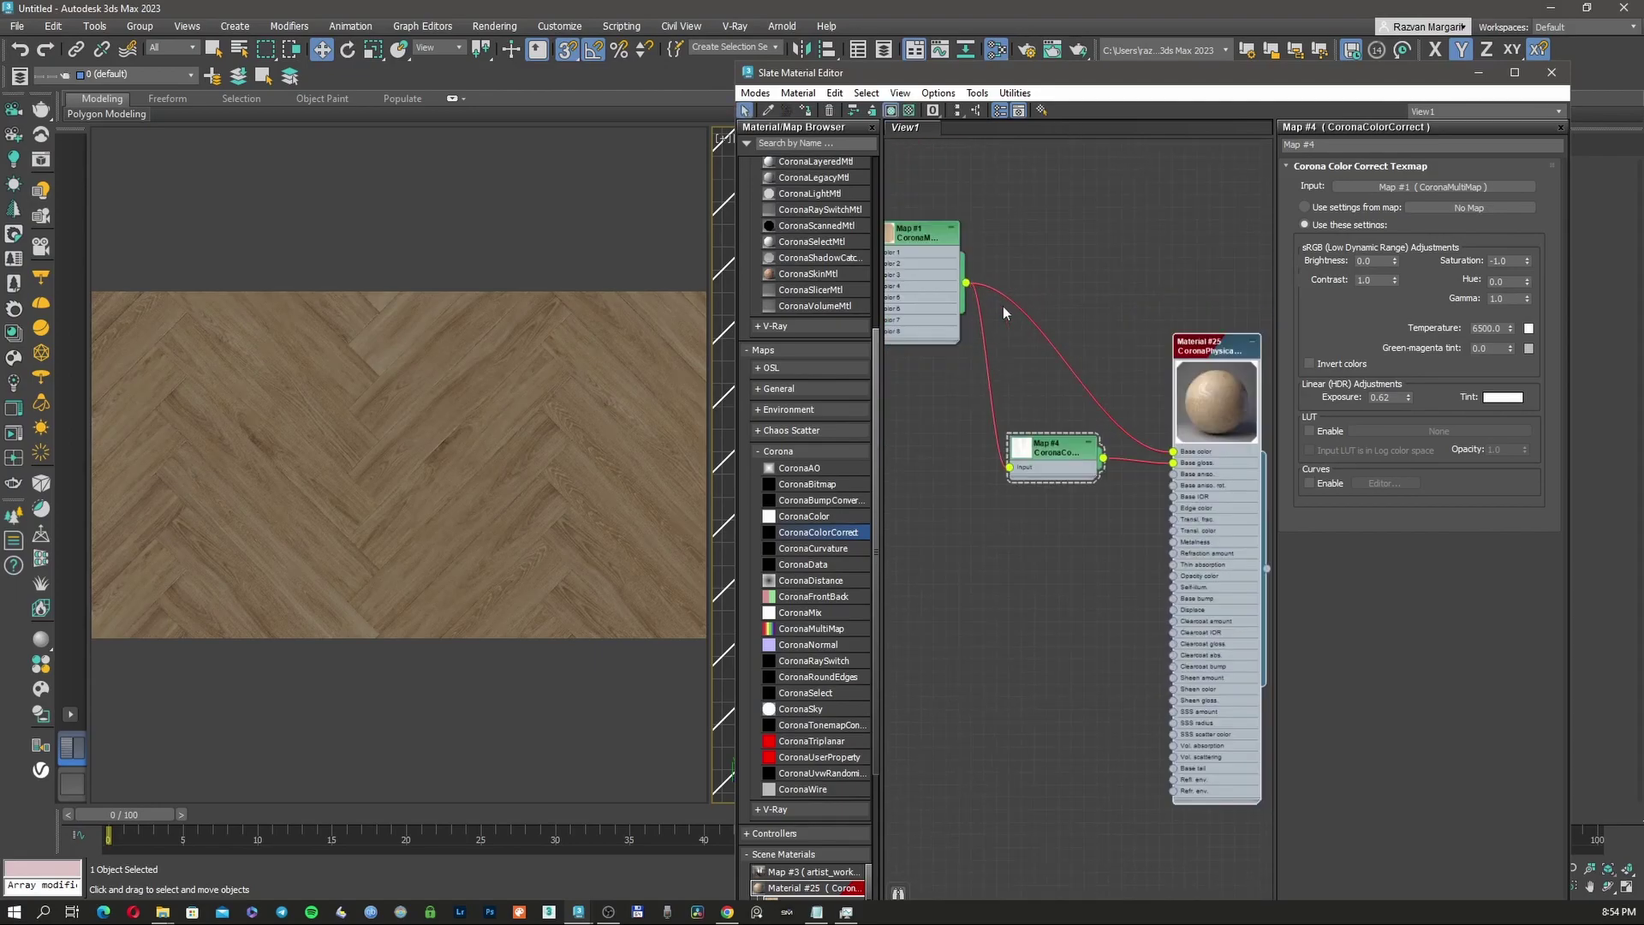
{"action": "left_click_drag", "start_coordinate": [966, 282], "coordinate": [1173, 597]}
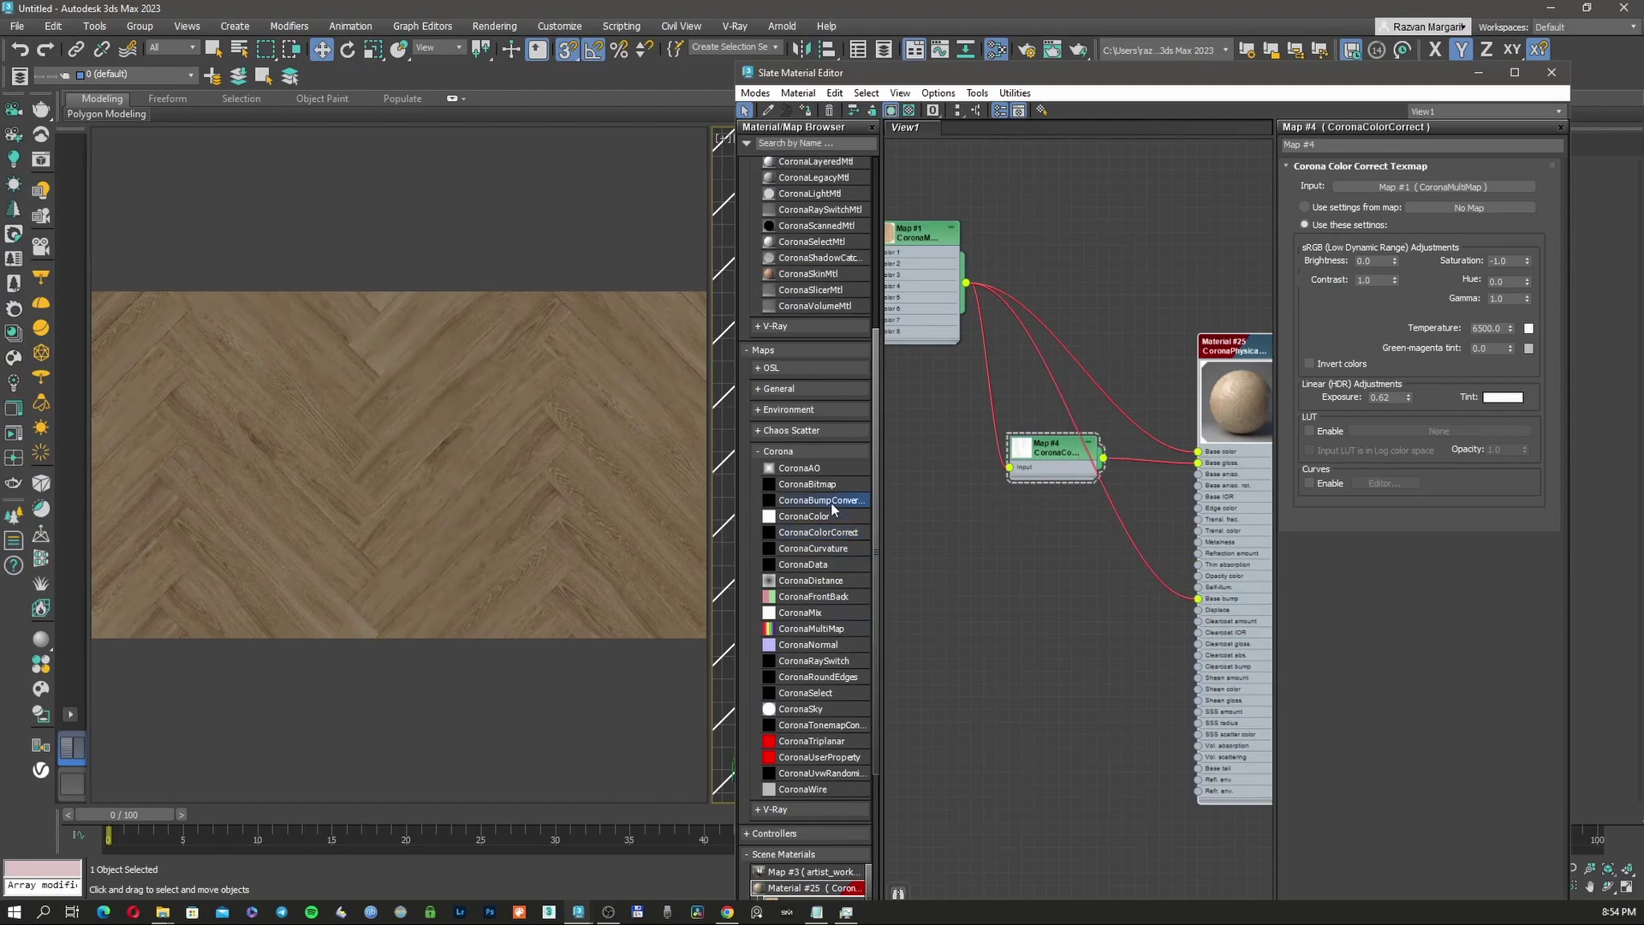
{"action": "left_click_drag", "start_coordinate": [818, 502], "coordinate": [1089, 509]}
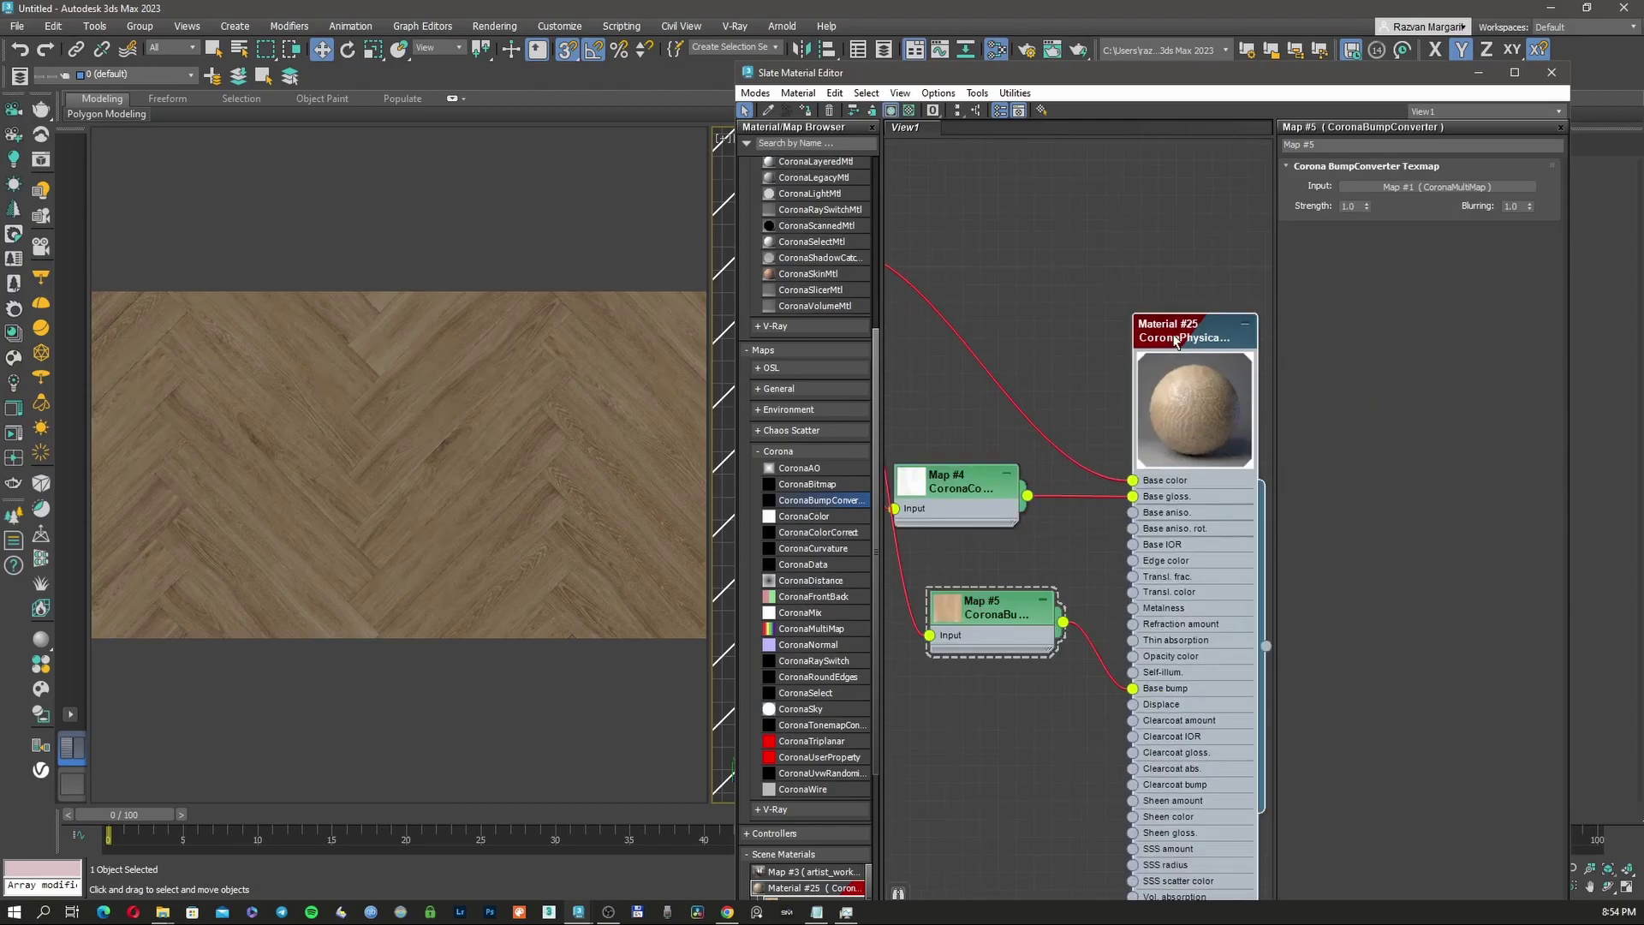
Step: Maximize the material editor with an enlarged material preview and set the bump converter's strength to 0.5
{"action": "left_click_drag", "start_coordinate": [1147, 300], "coordinate": [1157, 294]}
{"action": "scroll", "coordinate": [1167, 390], "scroll_direction": "down", "scroll_amount": 2}
{"action": "double_click", "coordinate": [1164, 73]}
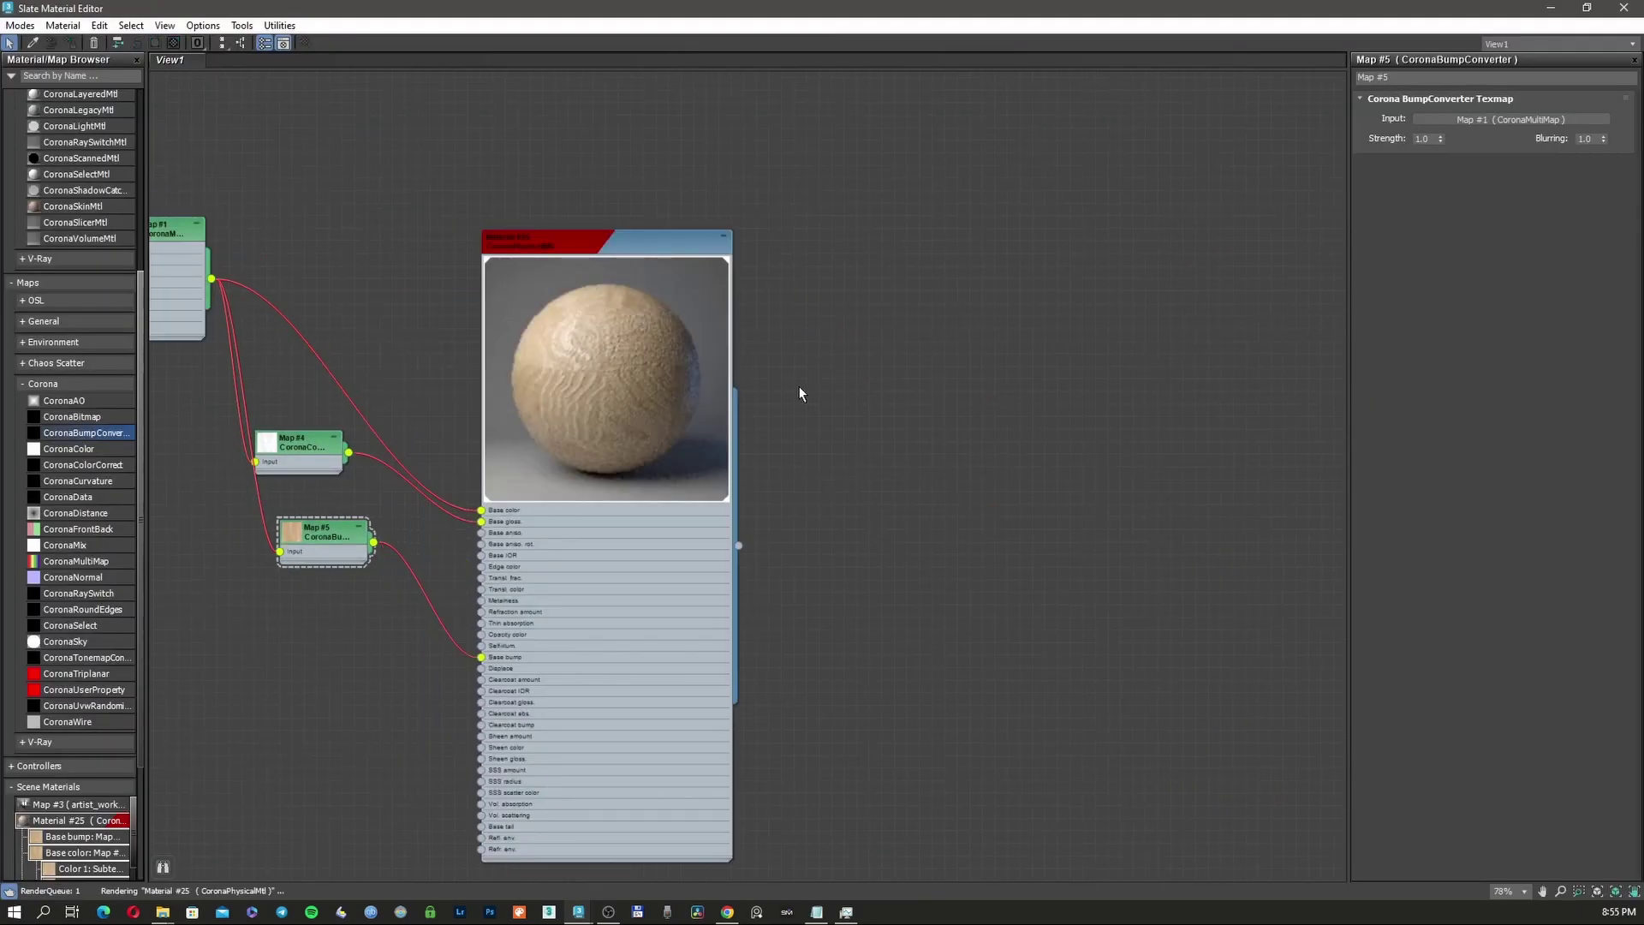
{"action": "scroll", "coordinate": [783, 390], "scroll_direction": "up", "scroll_amount": 2}
{"action": "middle_click_drag", "start_coordinate": [775, 391], "coordinate": [948, 429]}
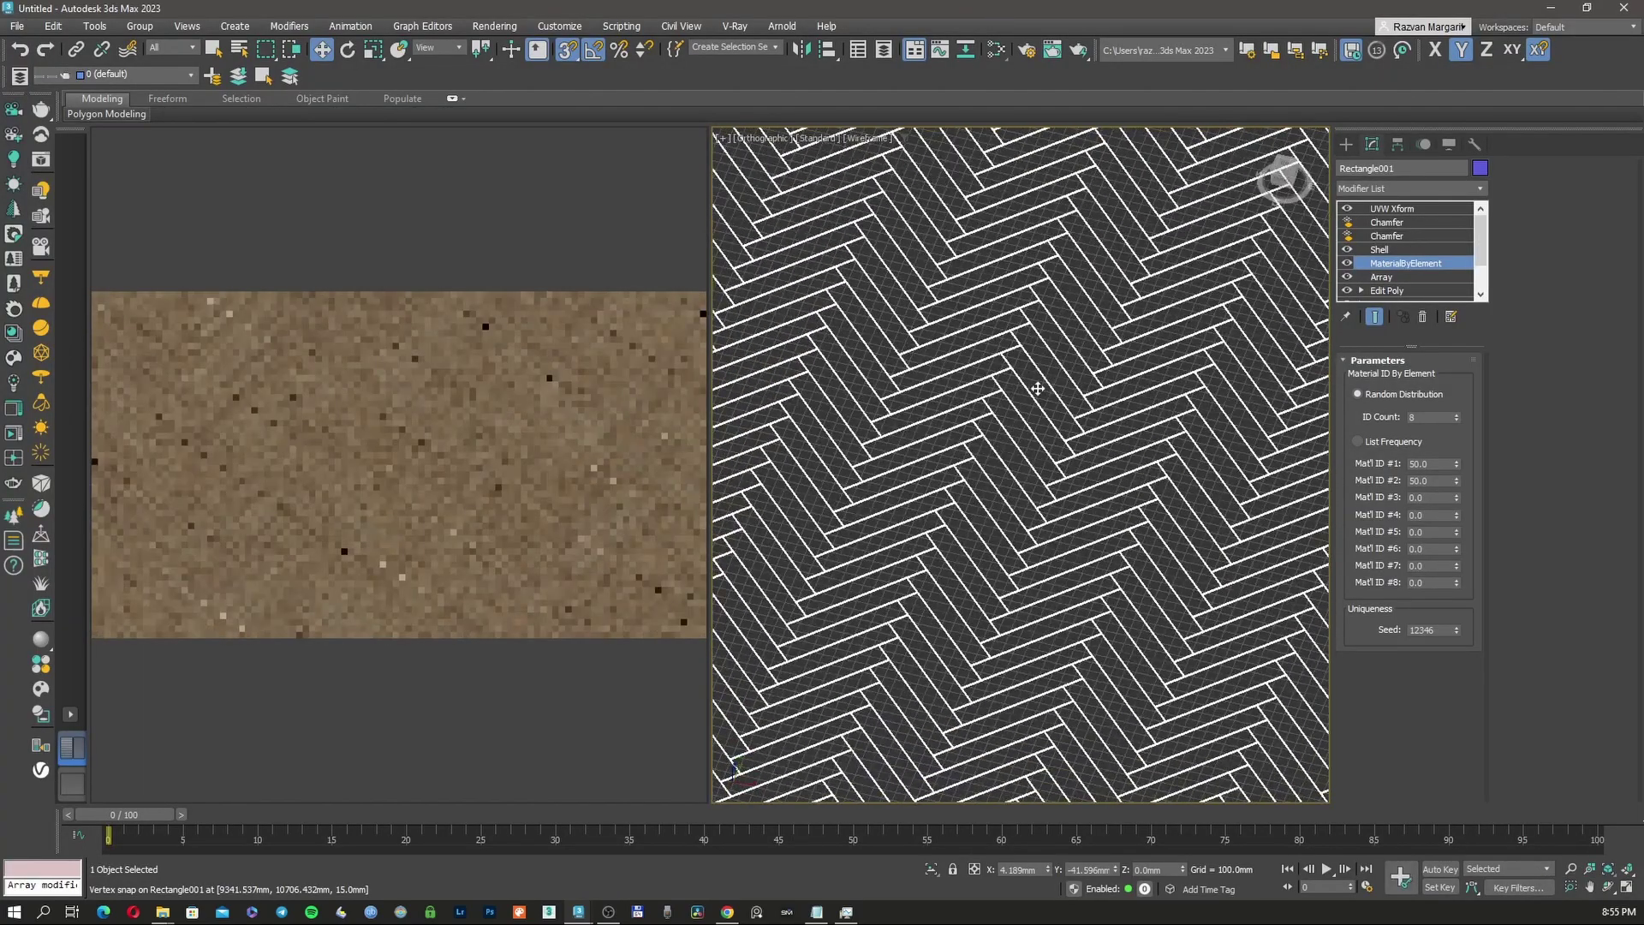
Step: Change the working viewport to a low perspective view across the herringbone floor
{"action": "scroll", "coordinate": [1037, 388], "scroll_direction": "down", "scroll_amount": 3}
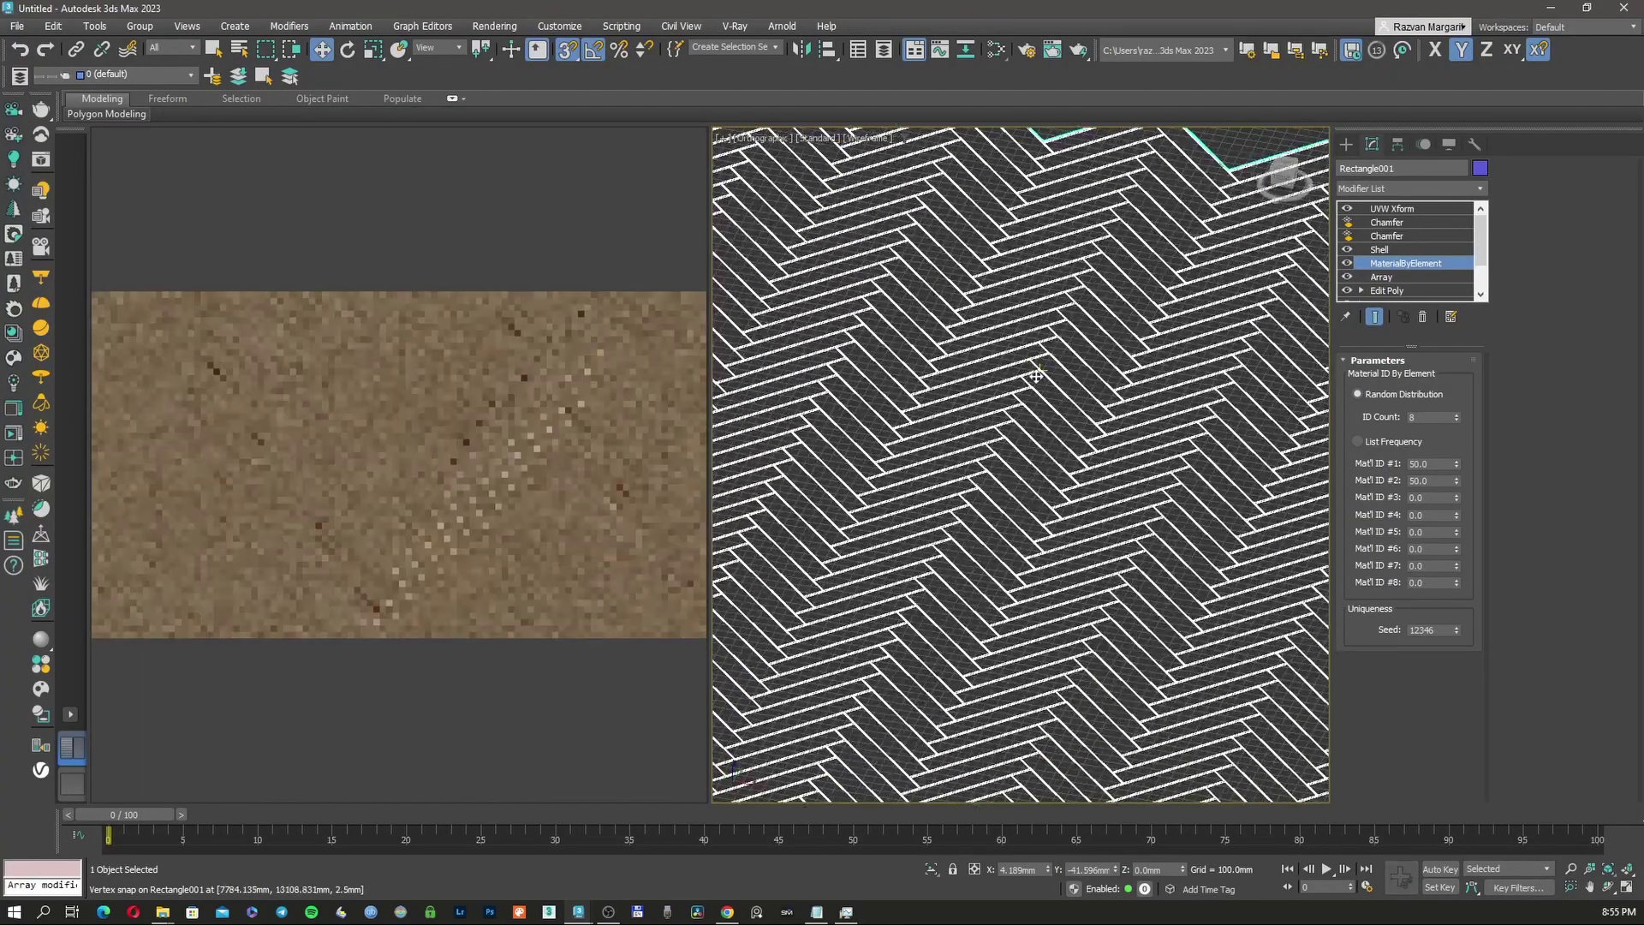
{"action": "key", "text": "p"}
{"action": "scroll", "coordinate": [1036, 453], "scroll_direction": "up", "scroll_amount": 5}
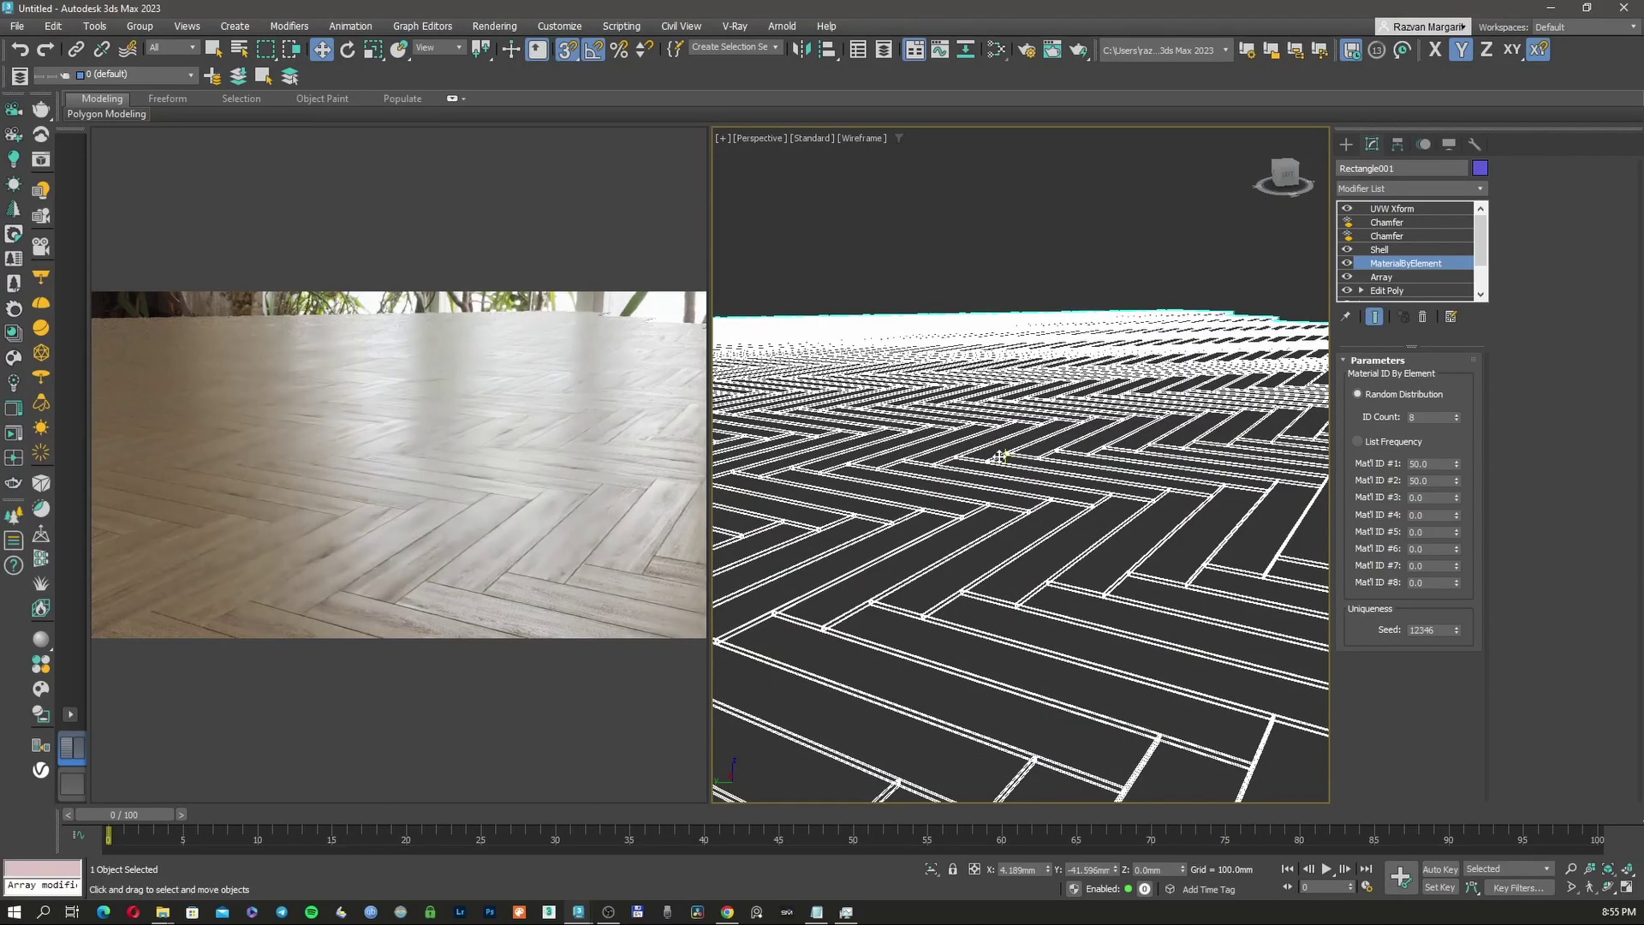
{"action": "scroll", "coordinate": [1001, 458], "scroll_direction": "down", "scroll_amount": 3}
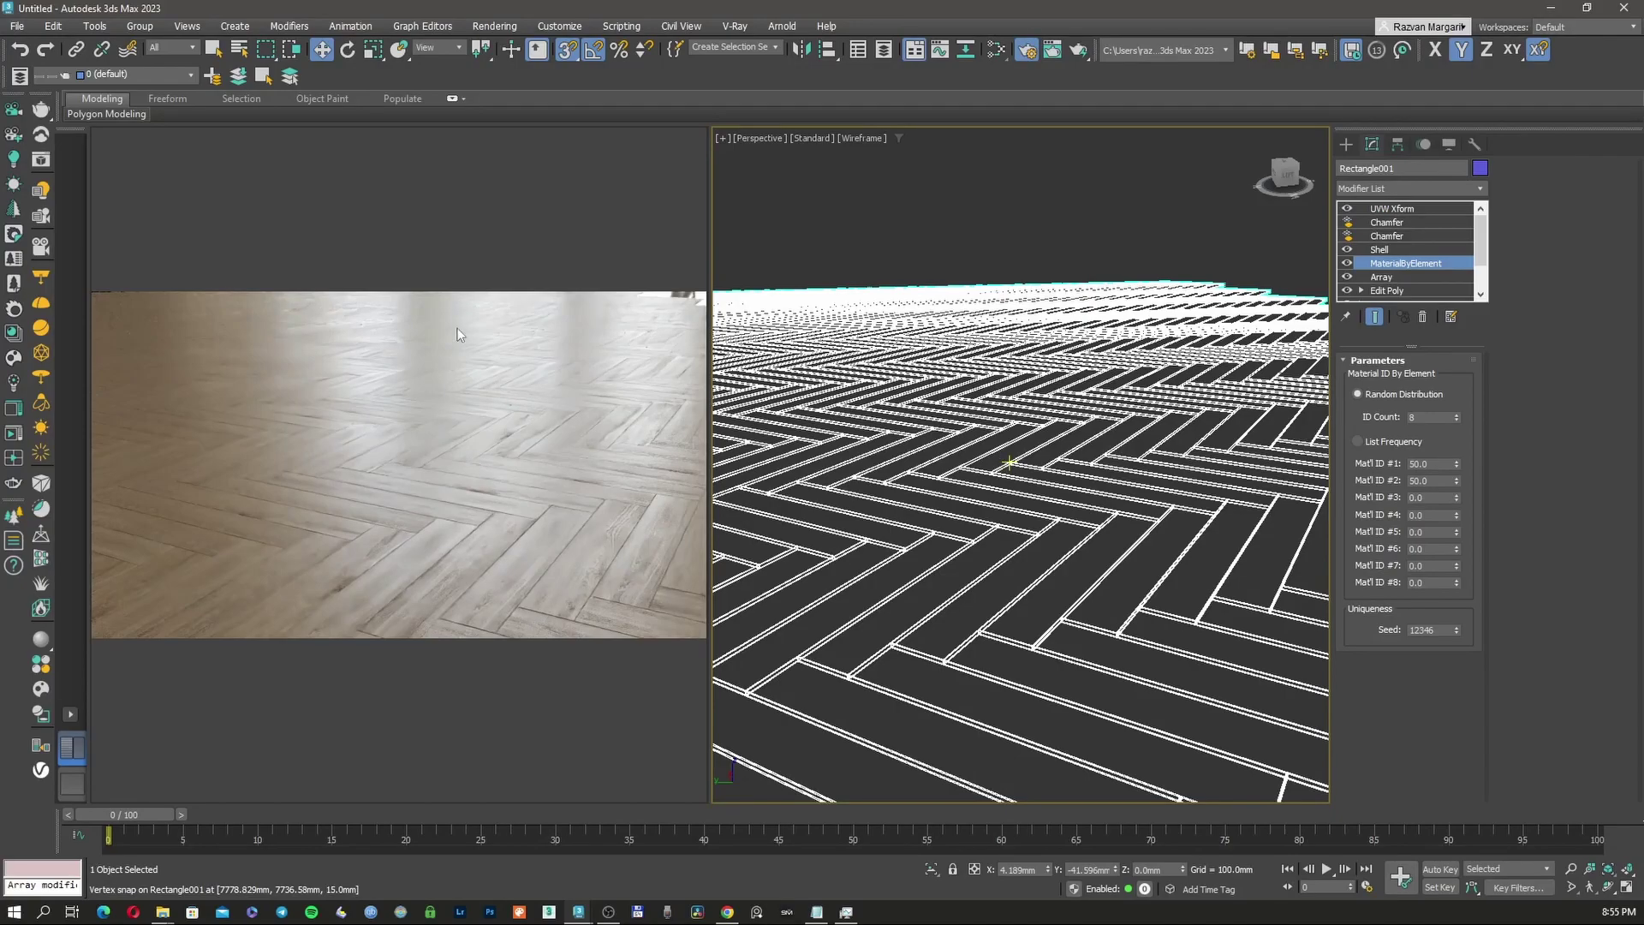
Step: Set the render output to a custom portrait size 640 wide with an image aspect of 0.86
{"action": "key", "text": "F10"}
{"action": "left_click", "coordinate": [1246, 541]}
{"action": "left_click", "coordinate": [1245, 555]}
{"action": "left_click", "coordinate": [1292, 603]}
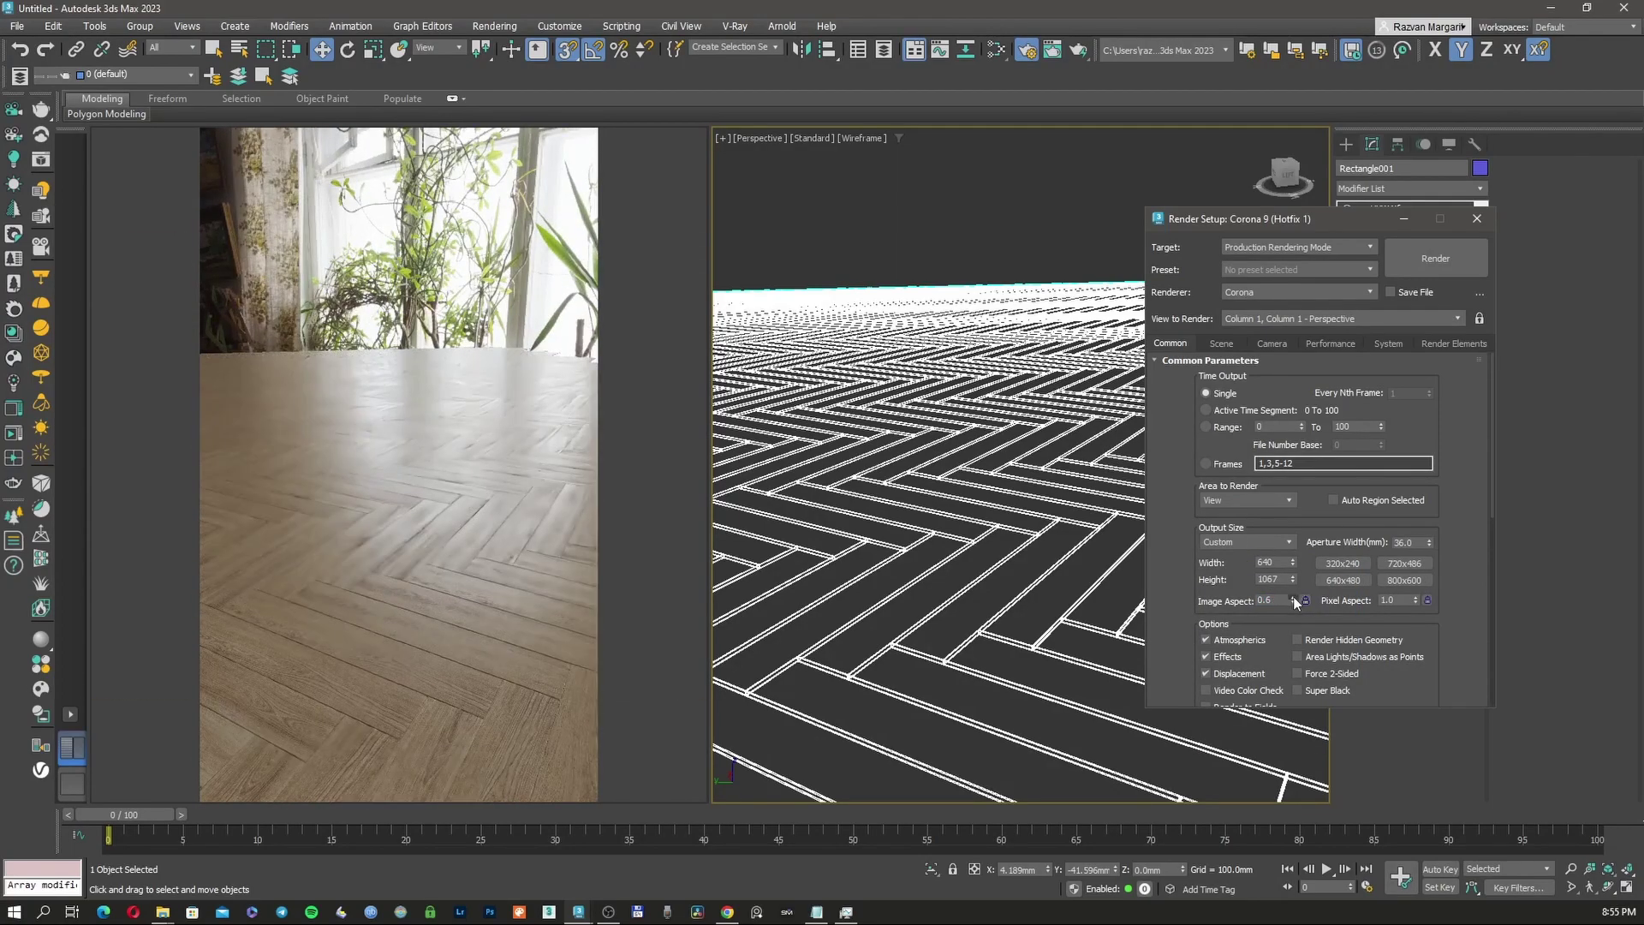
{"action": "left_click", "coordinate": [1293, 596]}
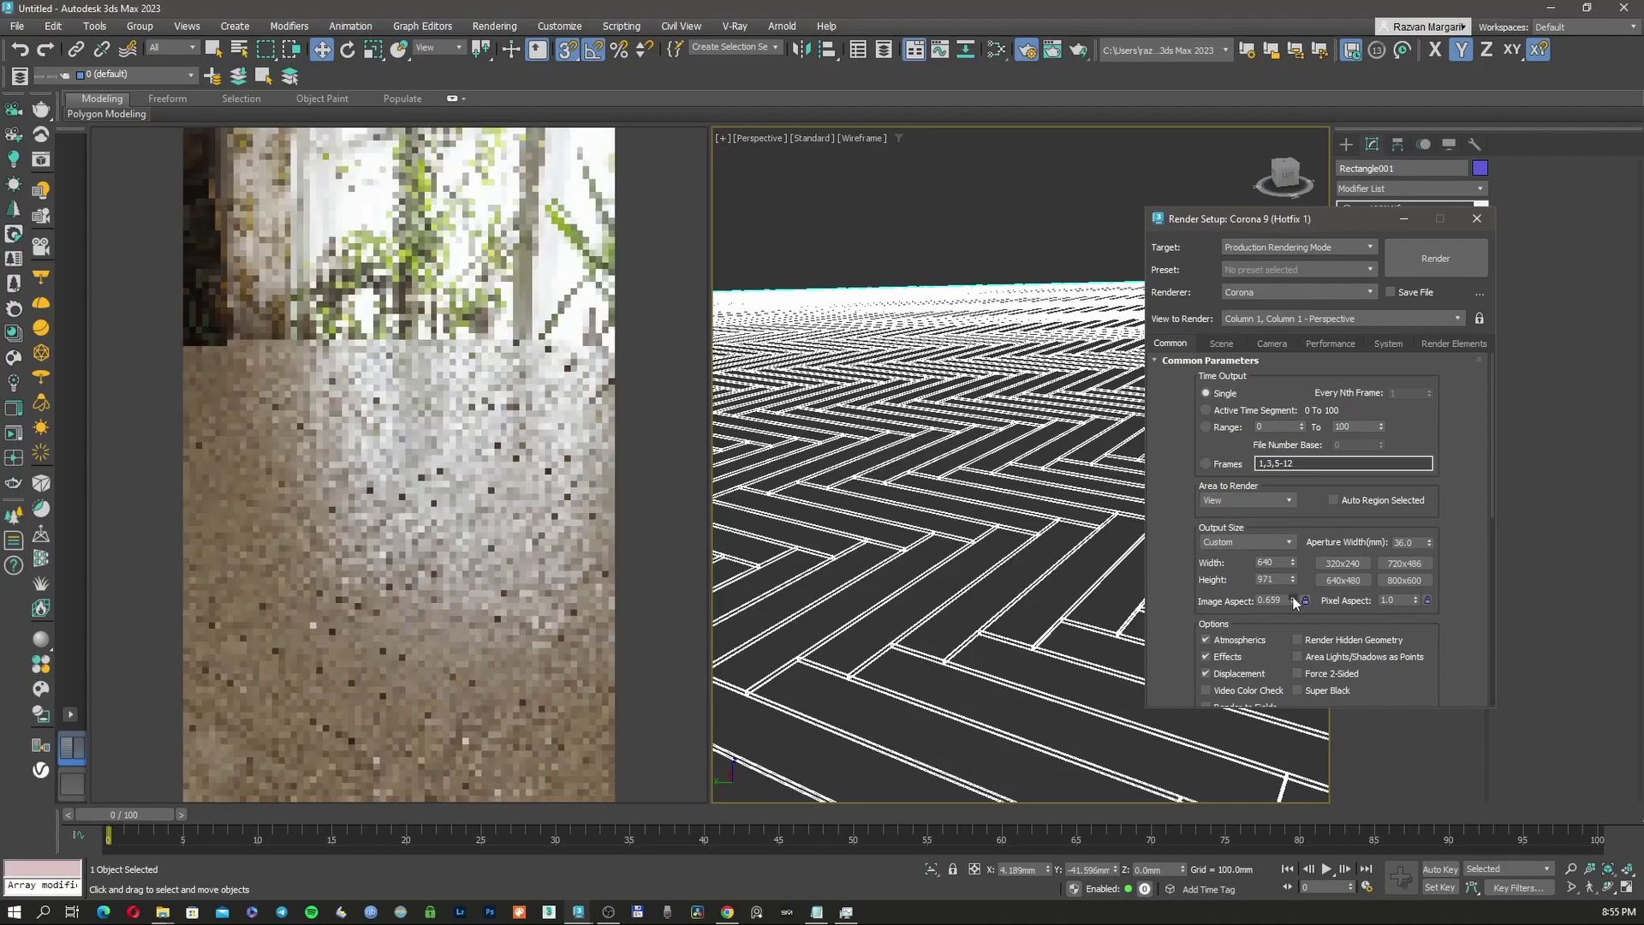
{"action": "left_click", "coordinate": [1292, 595]}
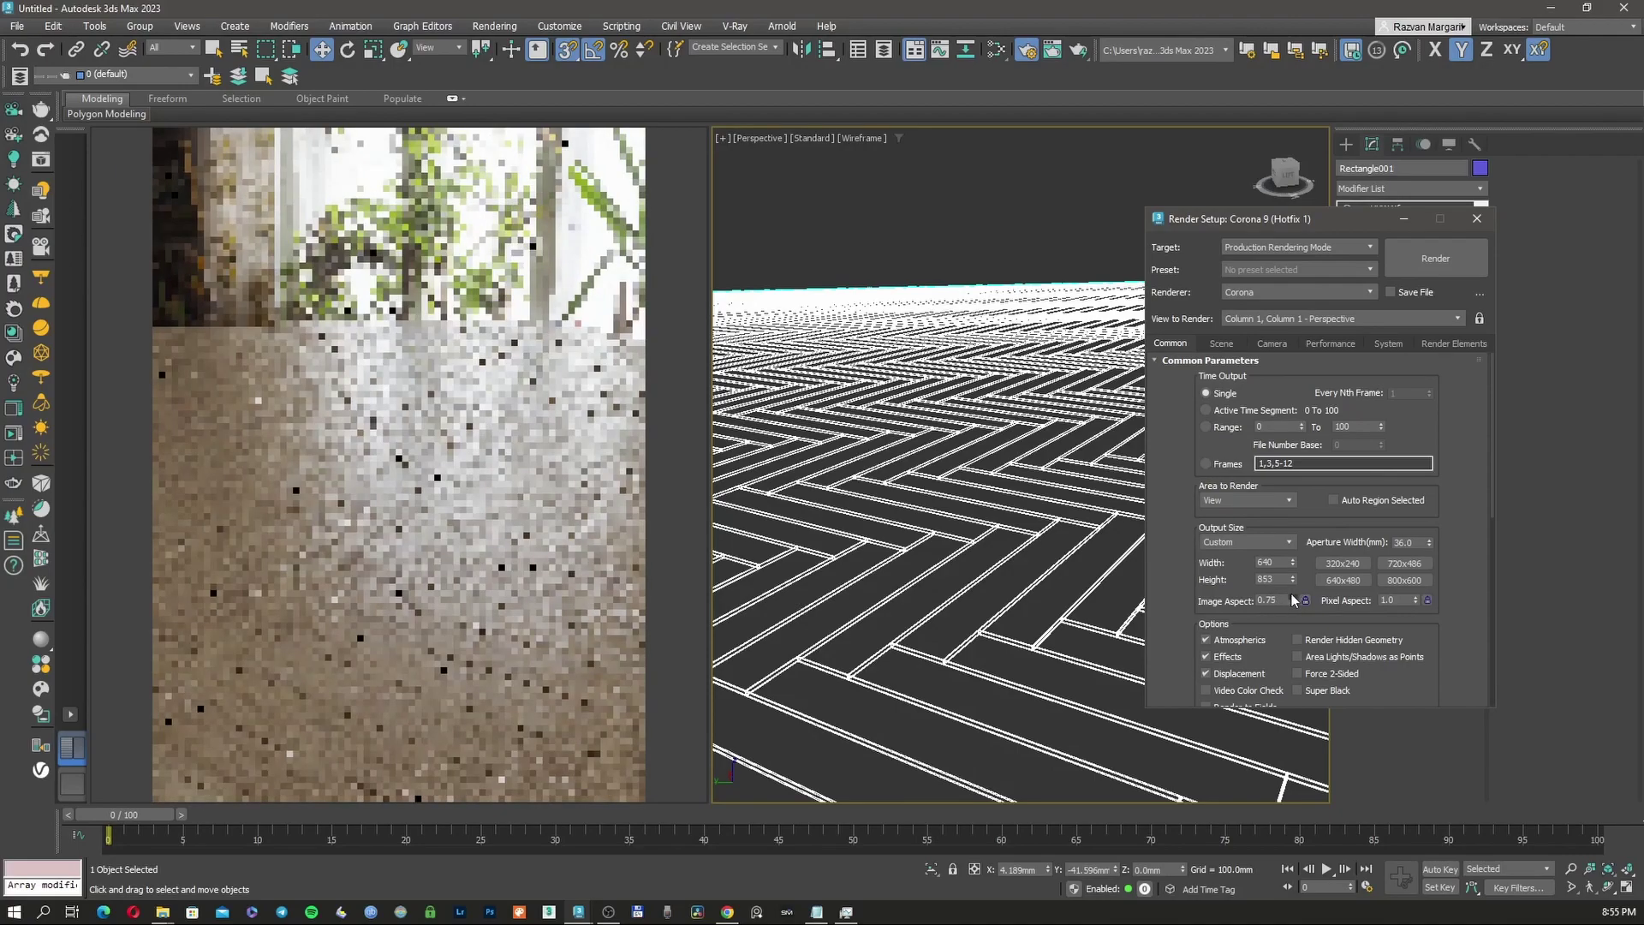
{"action": "left_click", "coordinate": [1292, 594]}
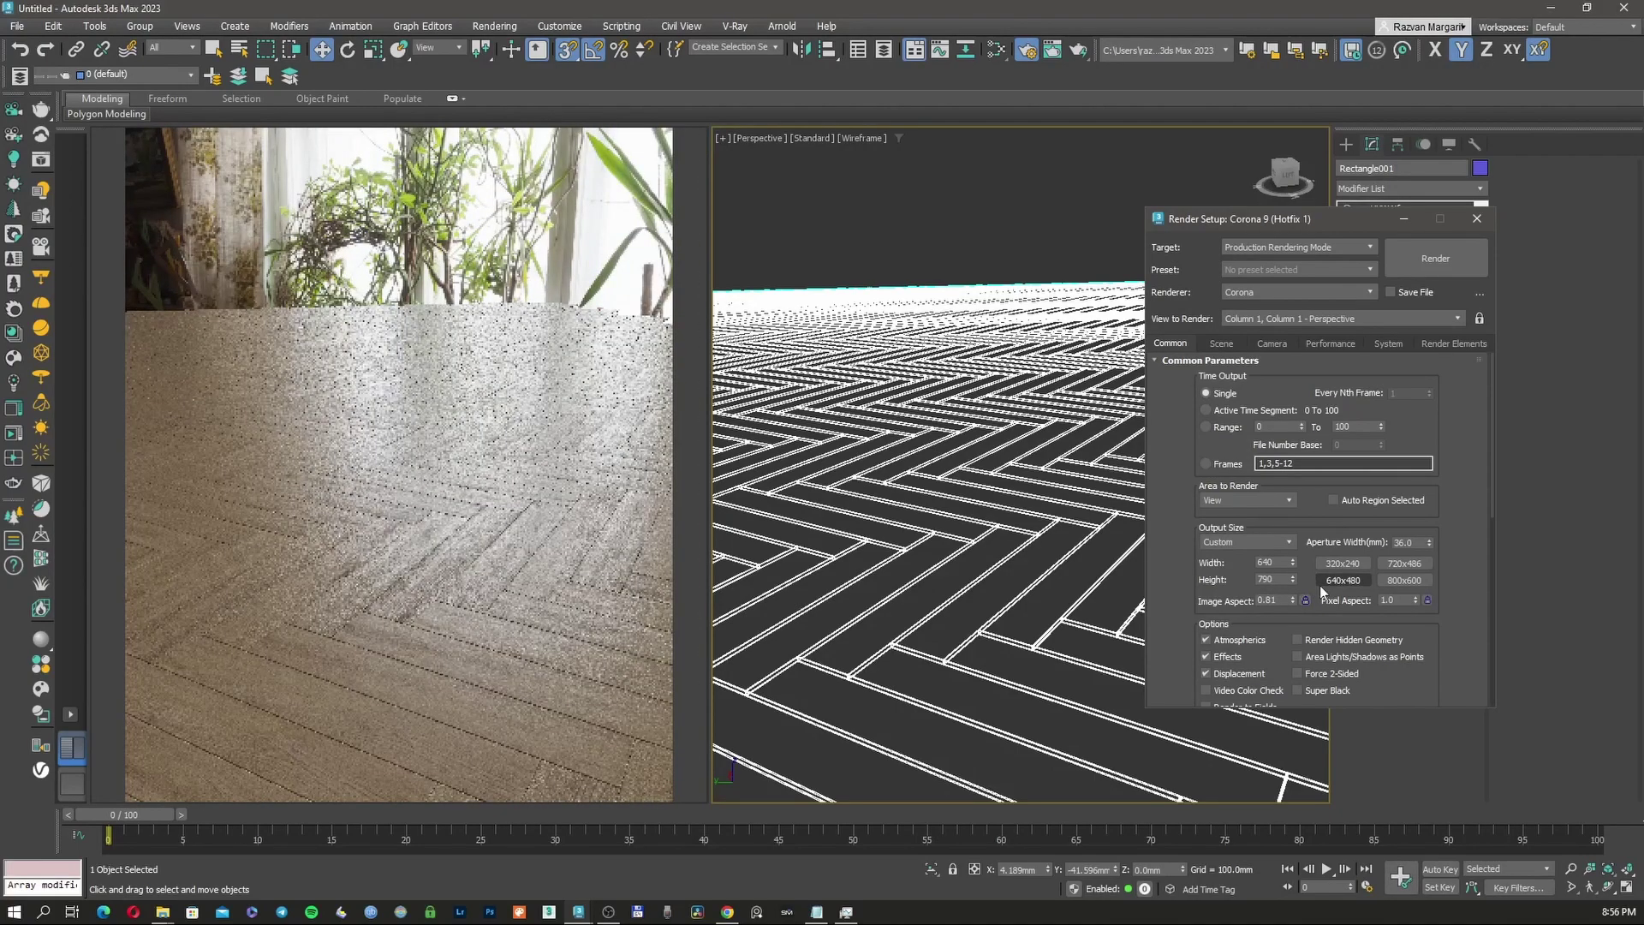
{"action": "left_click", "coordinate": [1292, 597]}
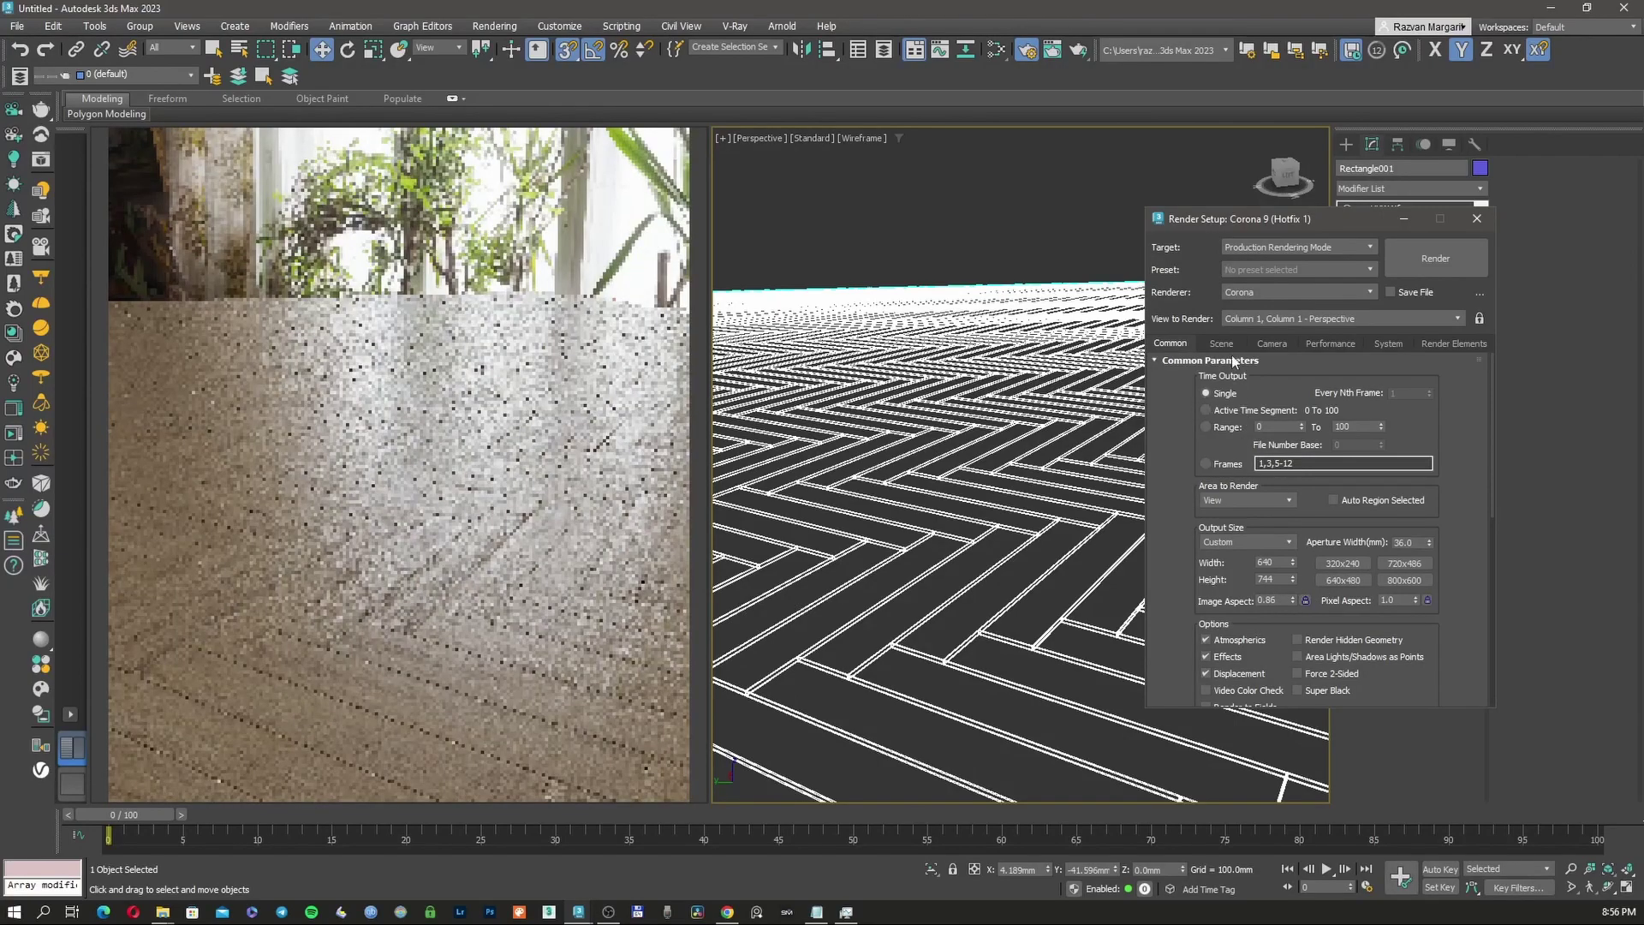
Step: Enable the scene environment's direct visibility override and set its color to white
{"action": "left_click", "coordinate": [1220, 344]}
{"action": "scroll", "coordinate": [1307, 363], "scroll_direction": "down", "scroll_amount": 2}
{"action": "left_click", "coordinate": [1262, 497]}
{"action": "left_click", "coordinate": [1272, 495]}
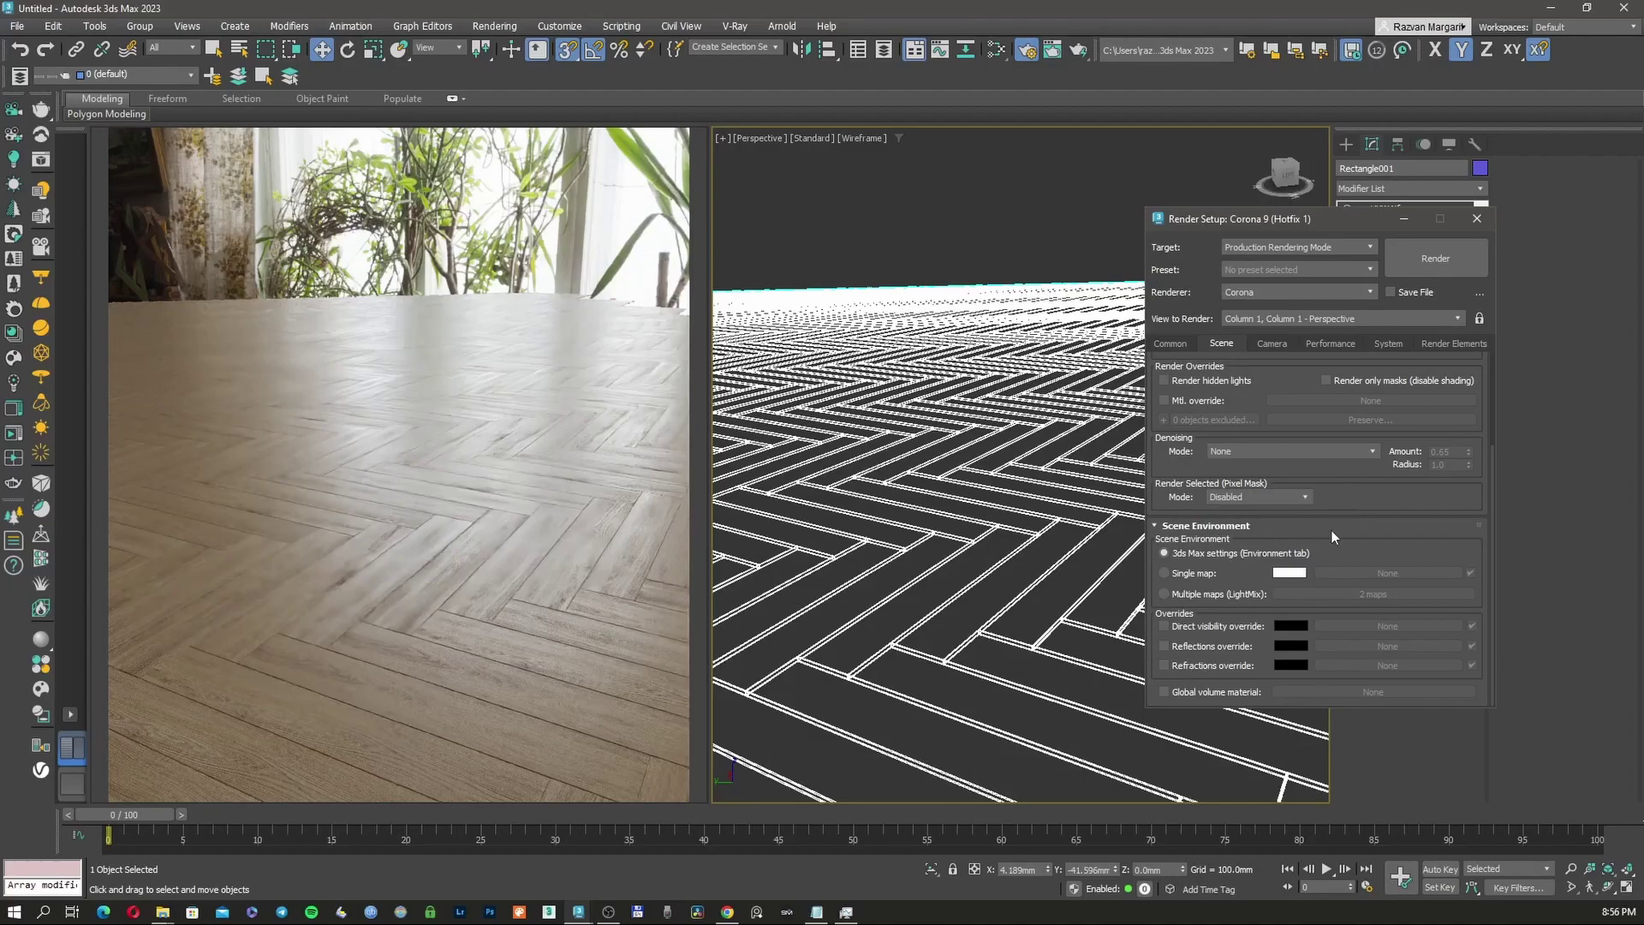
{"action": "left_click", "coordinate": [1164, 626]}
{"action": "left_click", "coordinate": [1290, 626]}
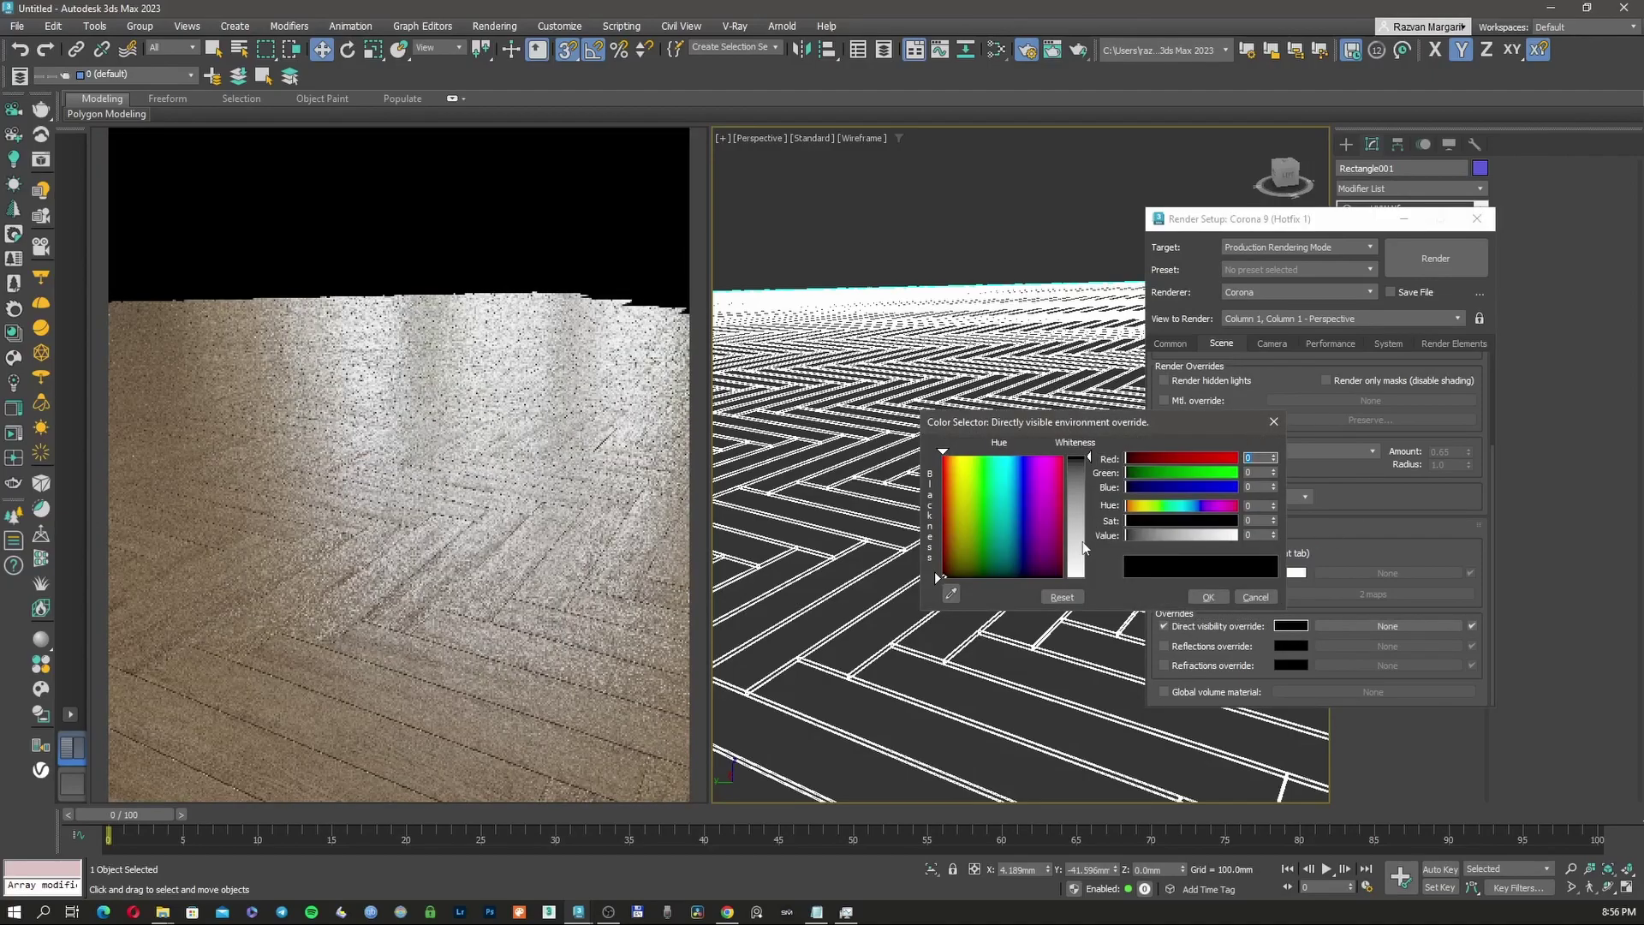
{"action": "left_click_drag", "start_coordinate": [1082, 544], "coordinate": [1081, 577]}
{"action": "left_click", "coordinate": [1208, 596]}
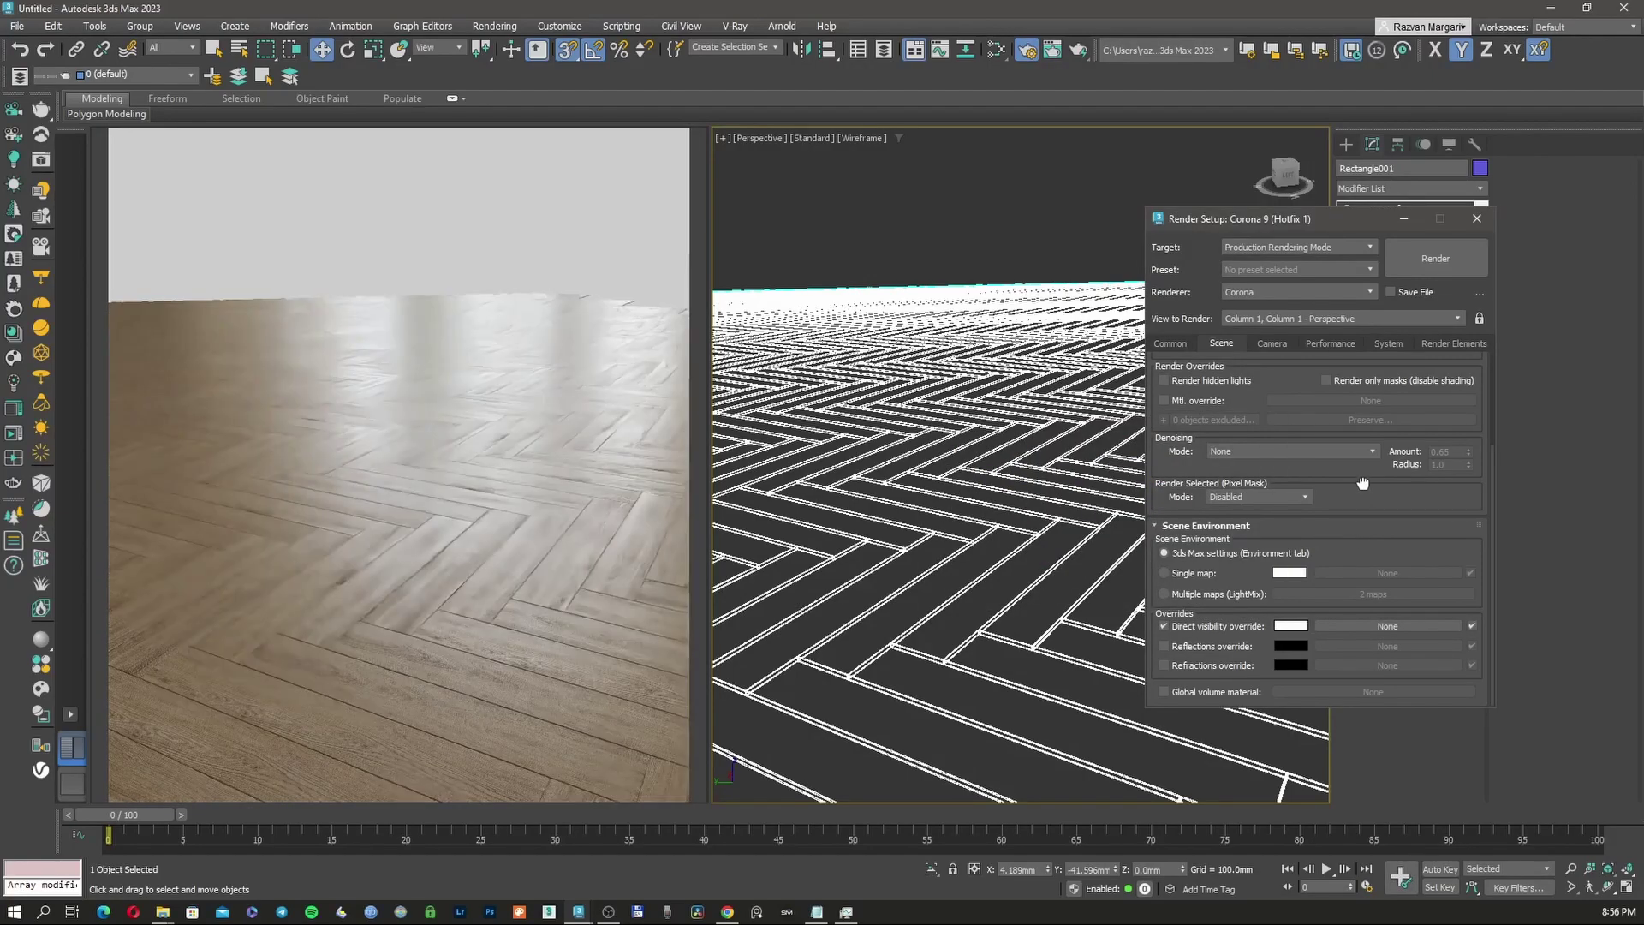
Step: Set render denoising to Corona High Quality with an amount of 0.8
{"action": "left_click_drag", "start_coordinate": [1355, 489], "coordinate": [1354, 601]}
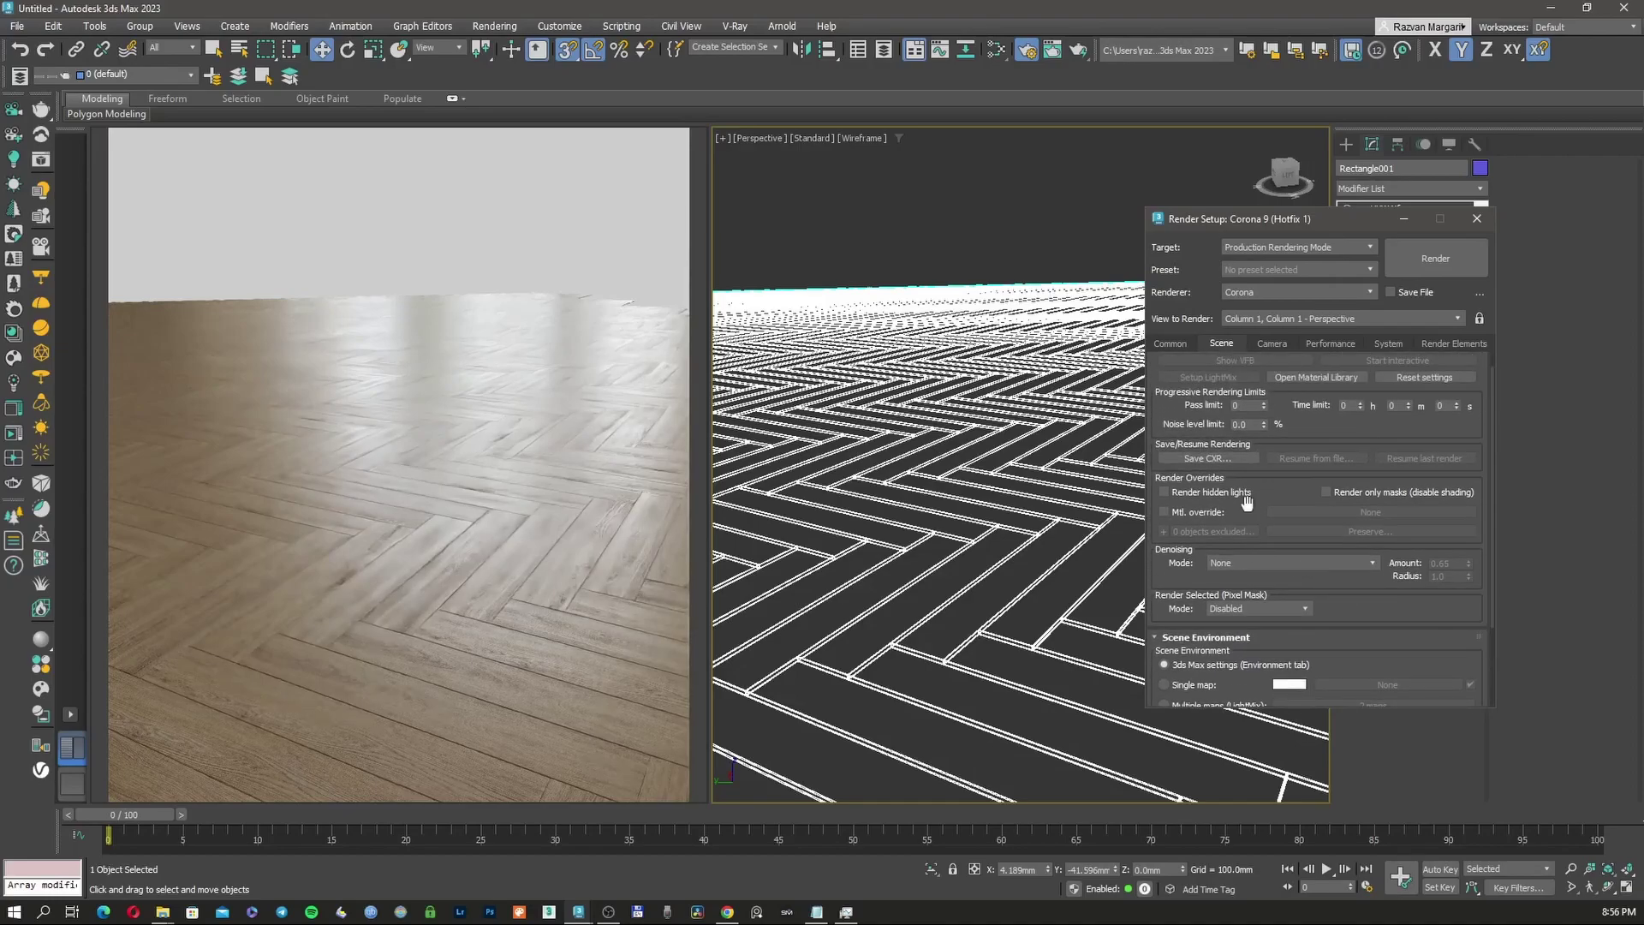
{"action": "left_click_drag", "start_coordinate": [1245, 505], "coordinate": [1246, 572]}
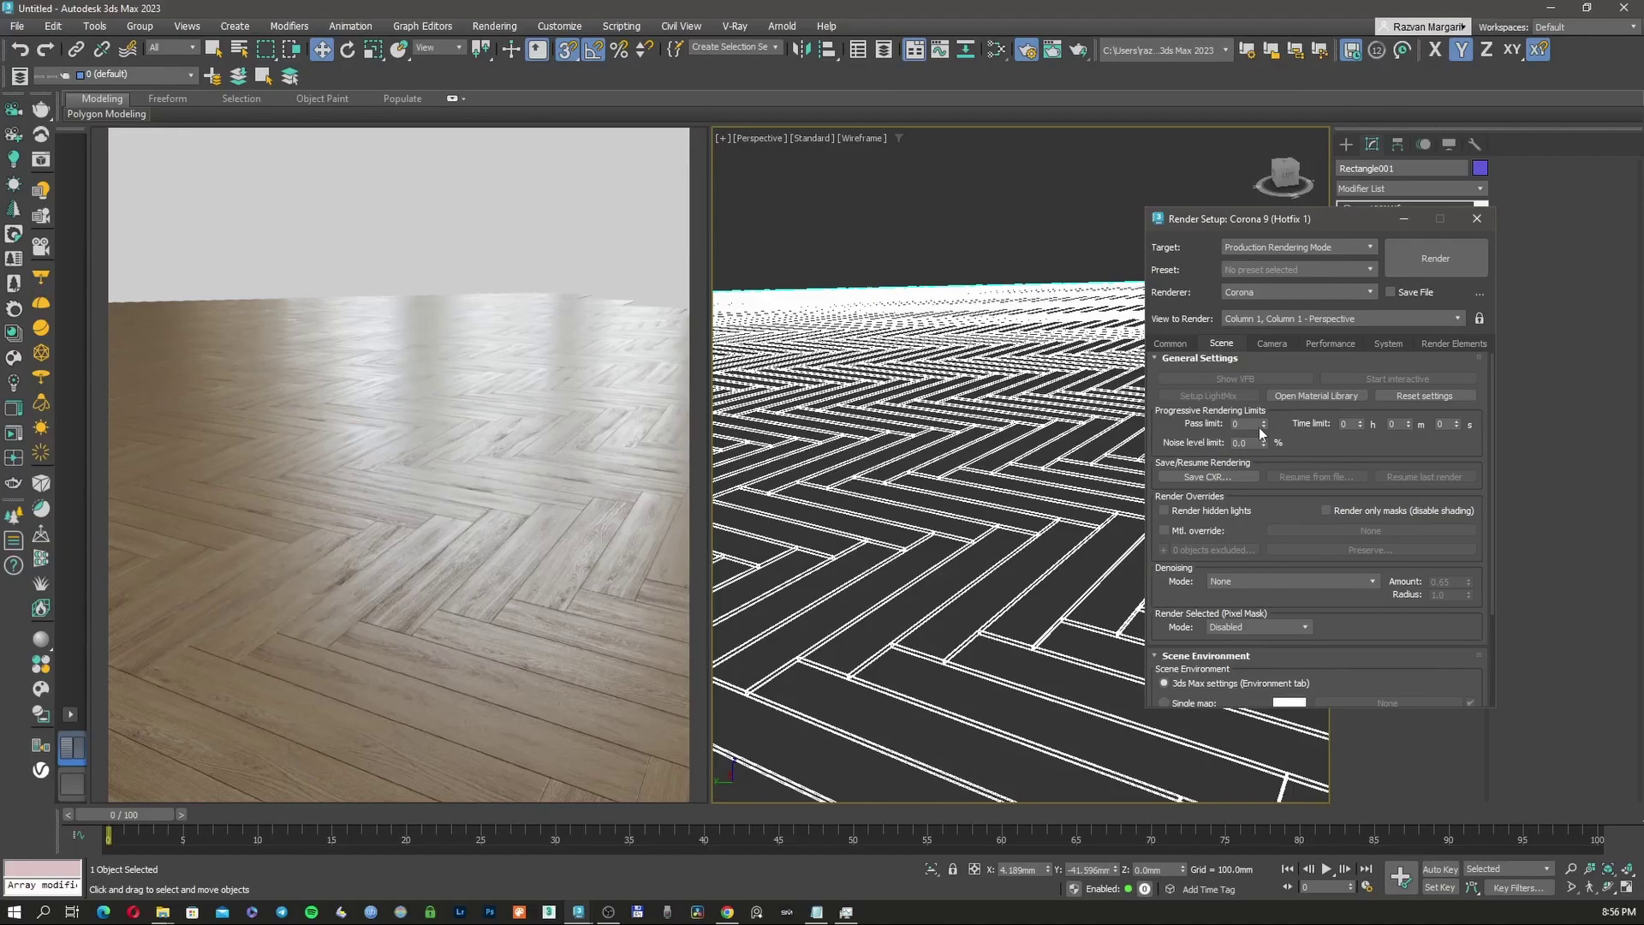
{"action": "scroll", "coordinate": [1299, 439], "scroll_direction": "down", "scroll_amount": 2}
{"action": "left_click", "coordinate": [1256, 552]}
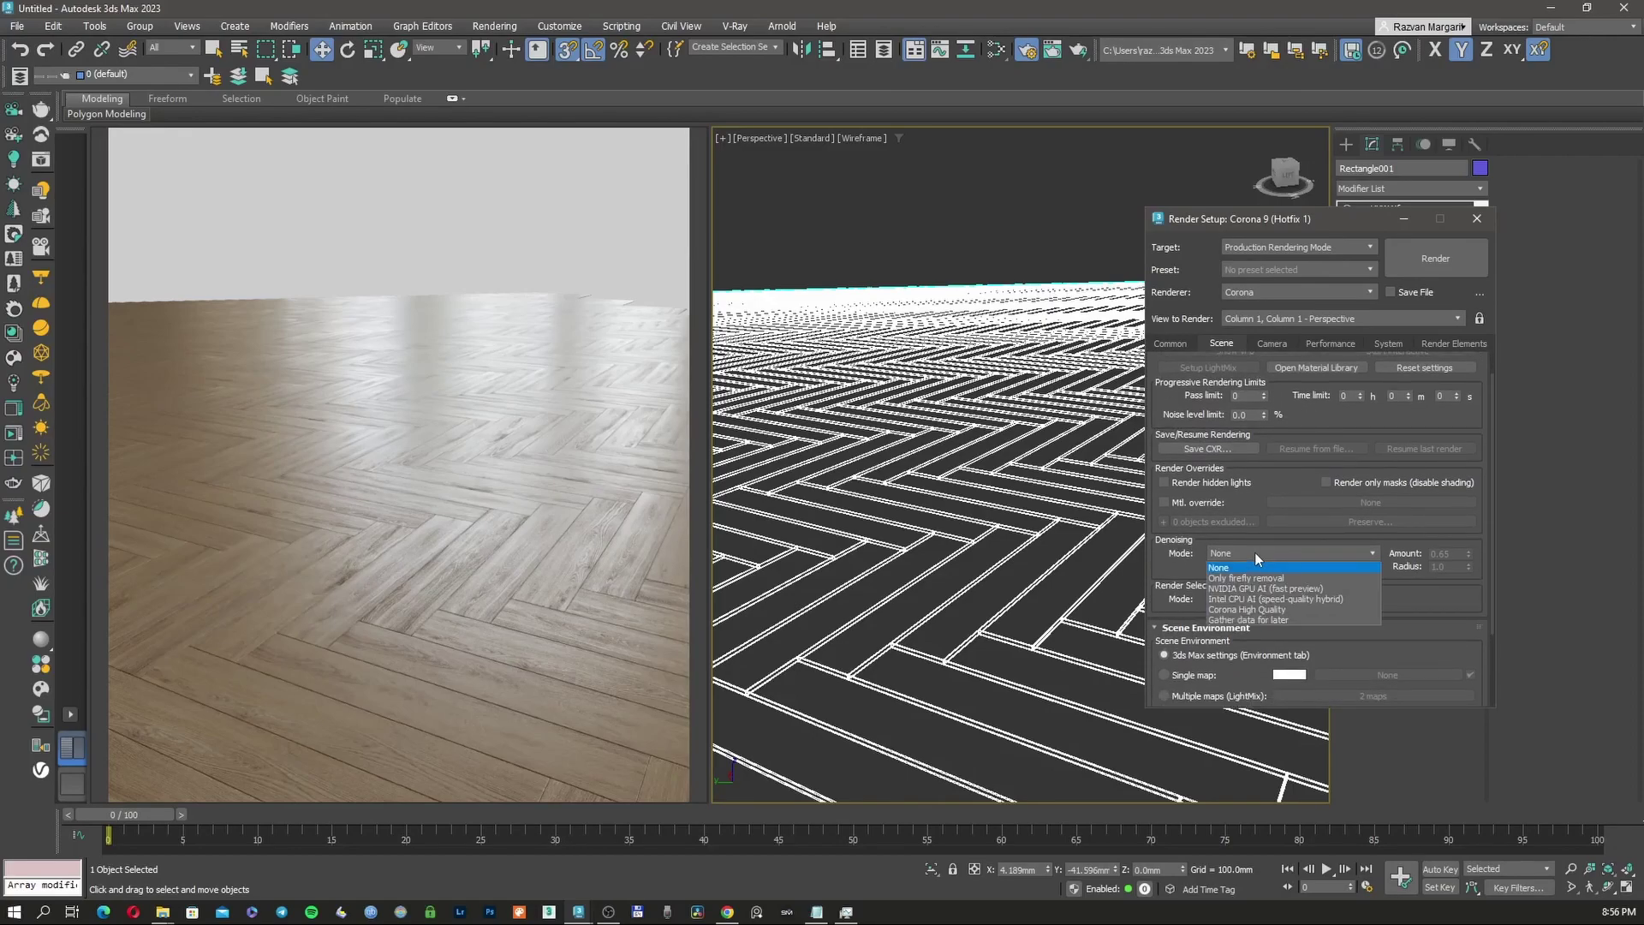
{"action": "left_click", "coordinate": [1242, 610]}
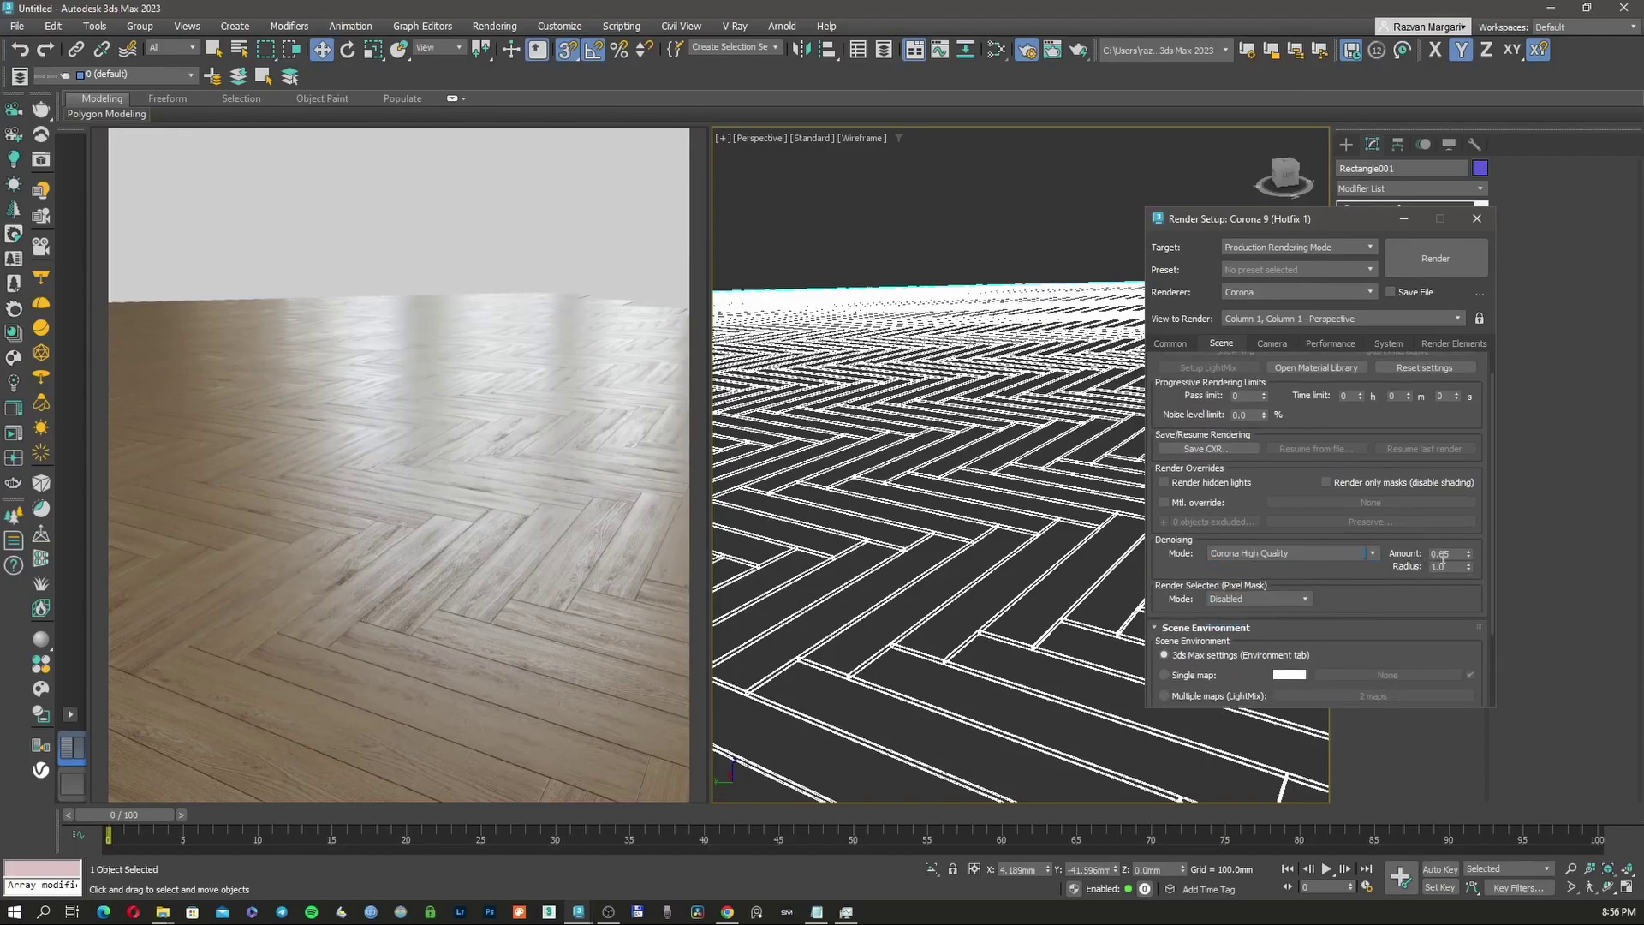
{"action": "double_click", "coordinate": [1453, 554]}
{"action": "type", "text": "0.8"}
{"action": "key", "text": "Return"}
{"action": "left_click_drag", "start_coordinate": [1298, 476], "coordinate": [1298, 494]}
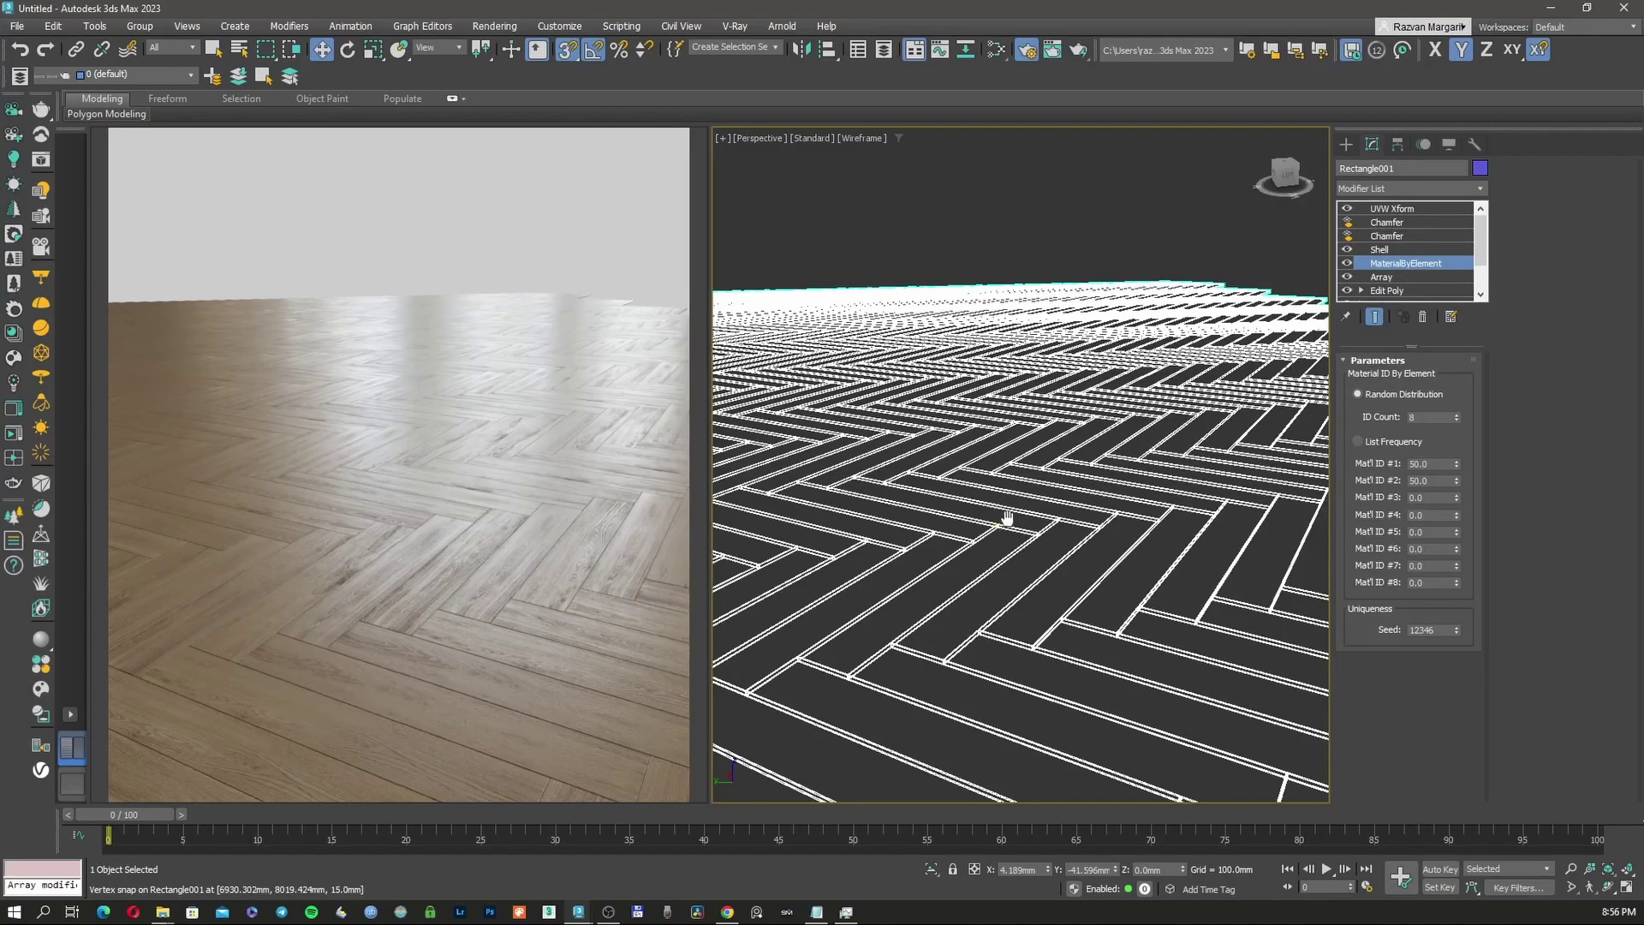
Step: Reframe the perspective view to show more of the floor and check its reflections and bump in the interactive render
{"action": "middle_click_drag", "start_coordinate": [1005, 520], "coordinate": [1020, 497]}
{"action": "scroll", "coordinate": [1020, 496], "scroll_direction": "down", "scroll_amount": 2}
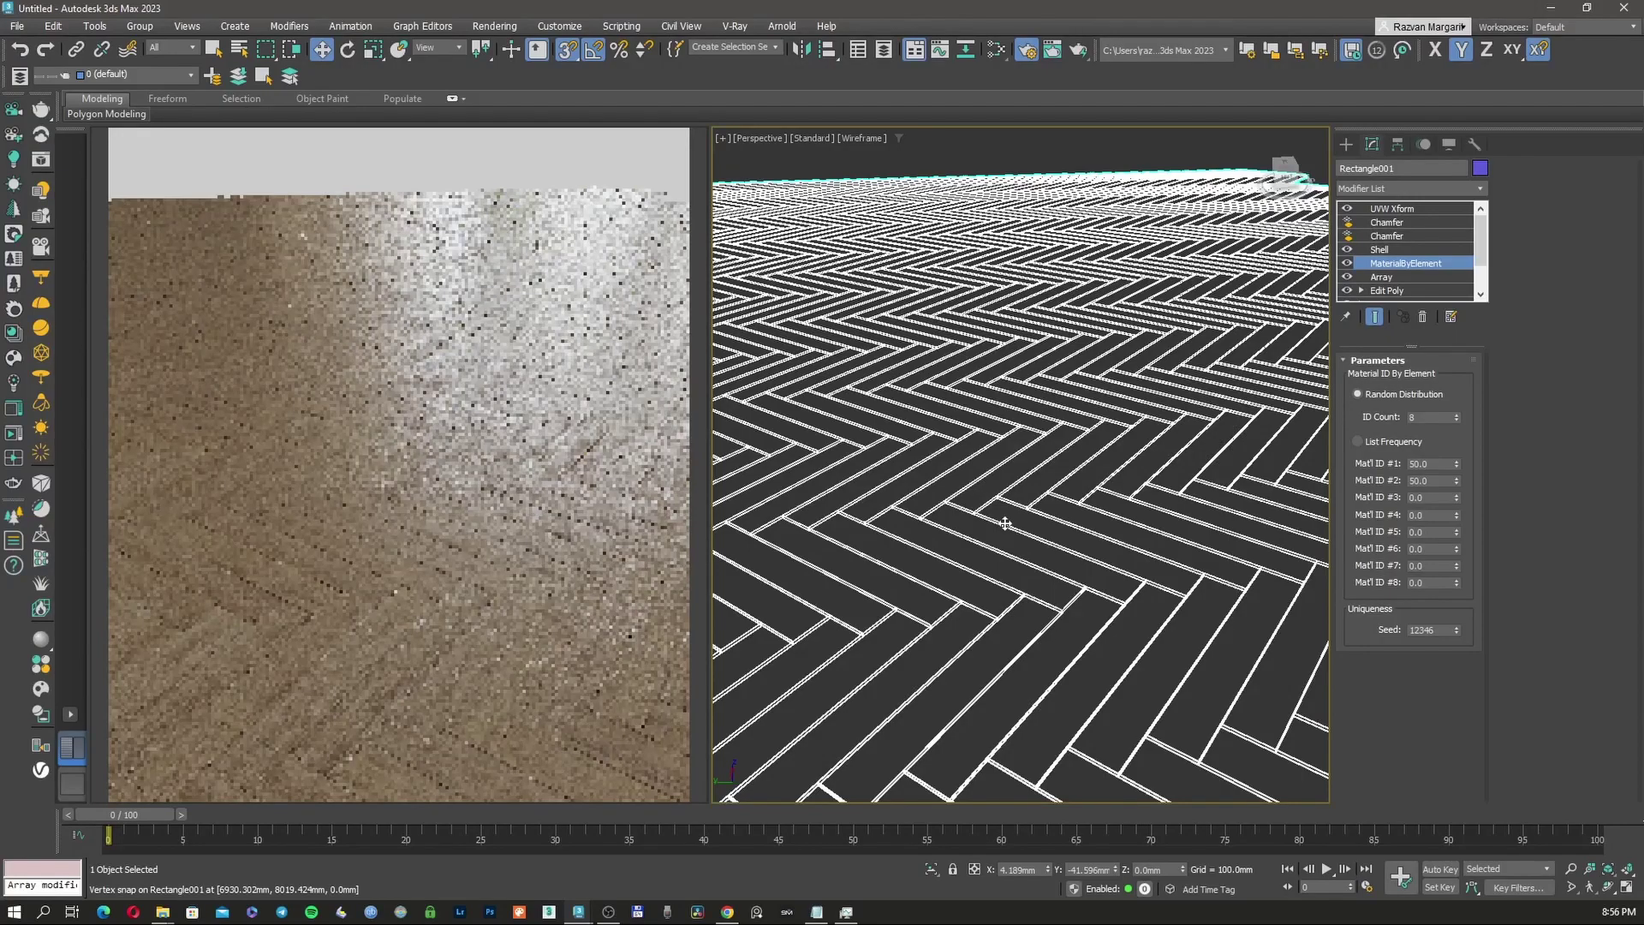
{"action": "scroll", "coordinate": [1007, 525], "scroll_direction": "down", "scroll_amount": 1}
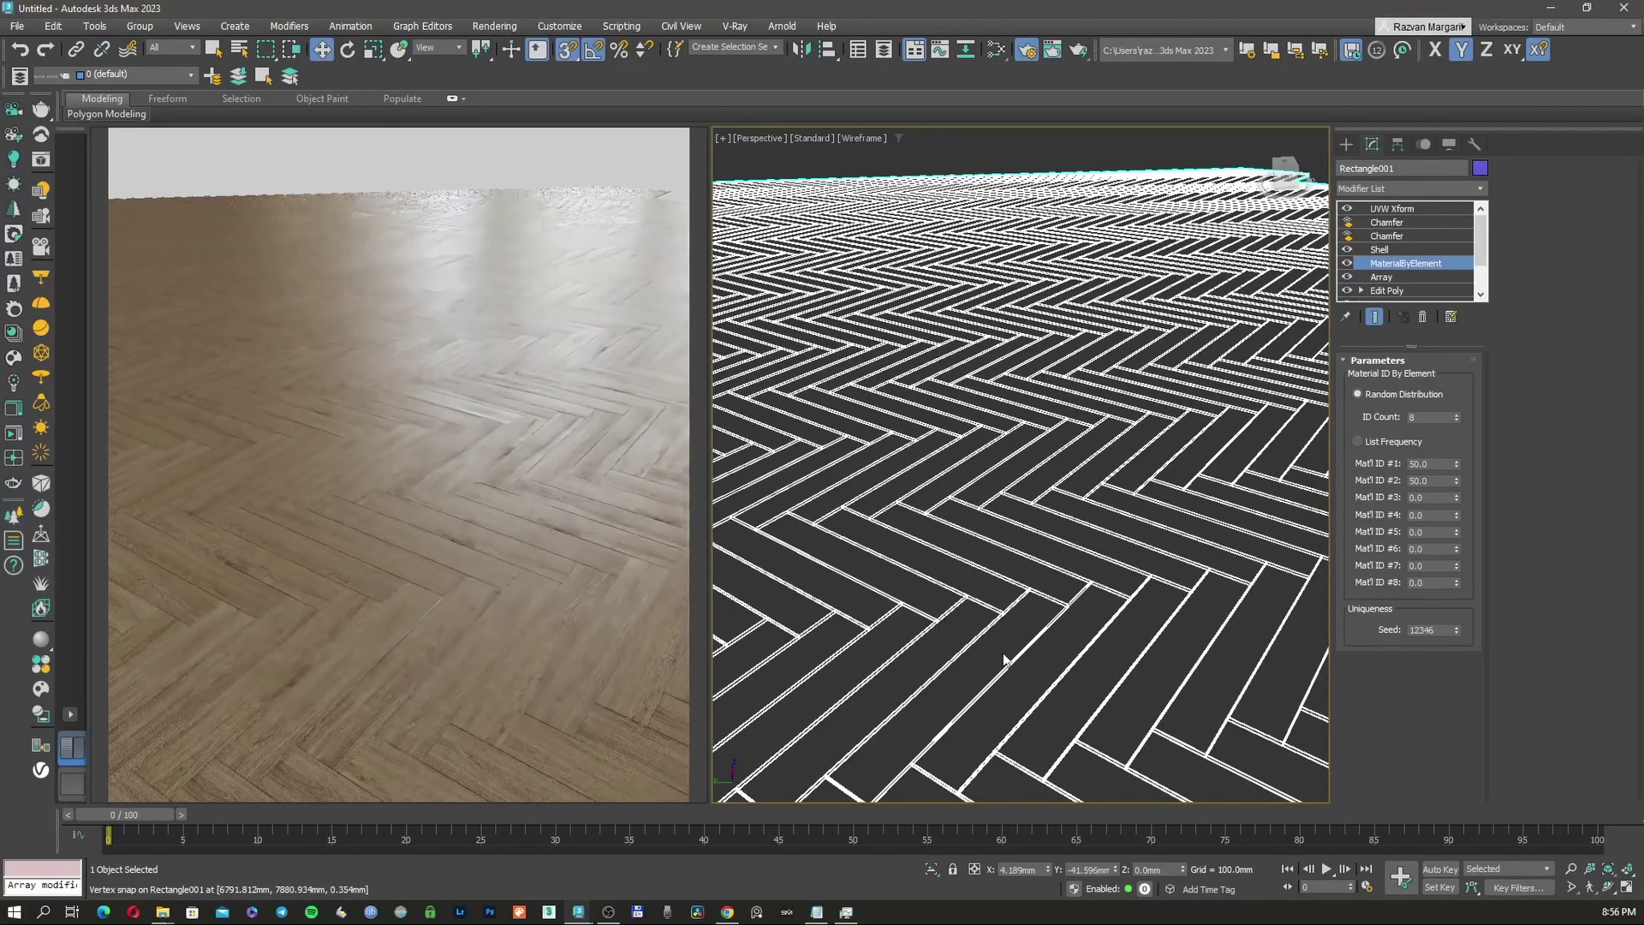
{"action": "scroll", "coordinate": [1024, 533], "scroll_direction": "down", "scroll_amount": 1}
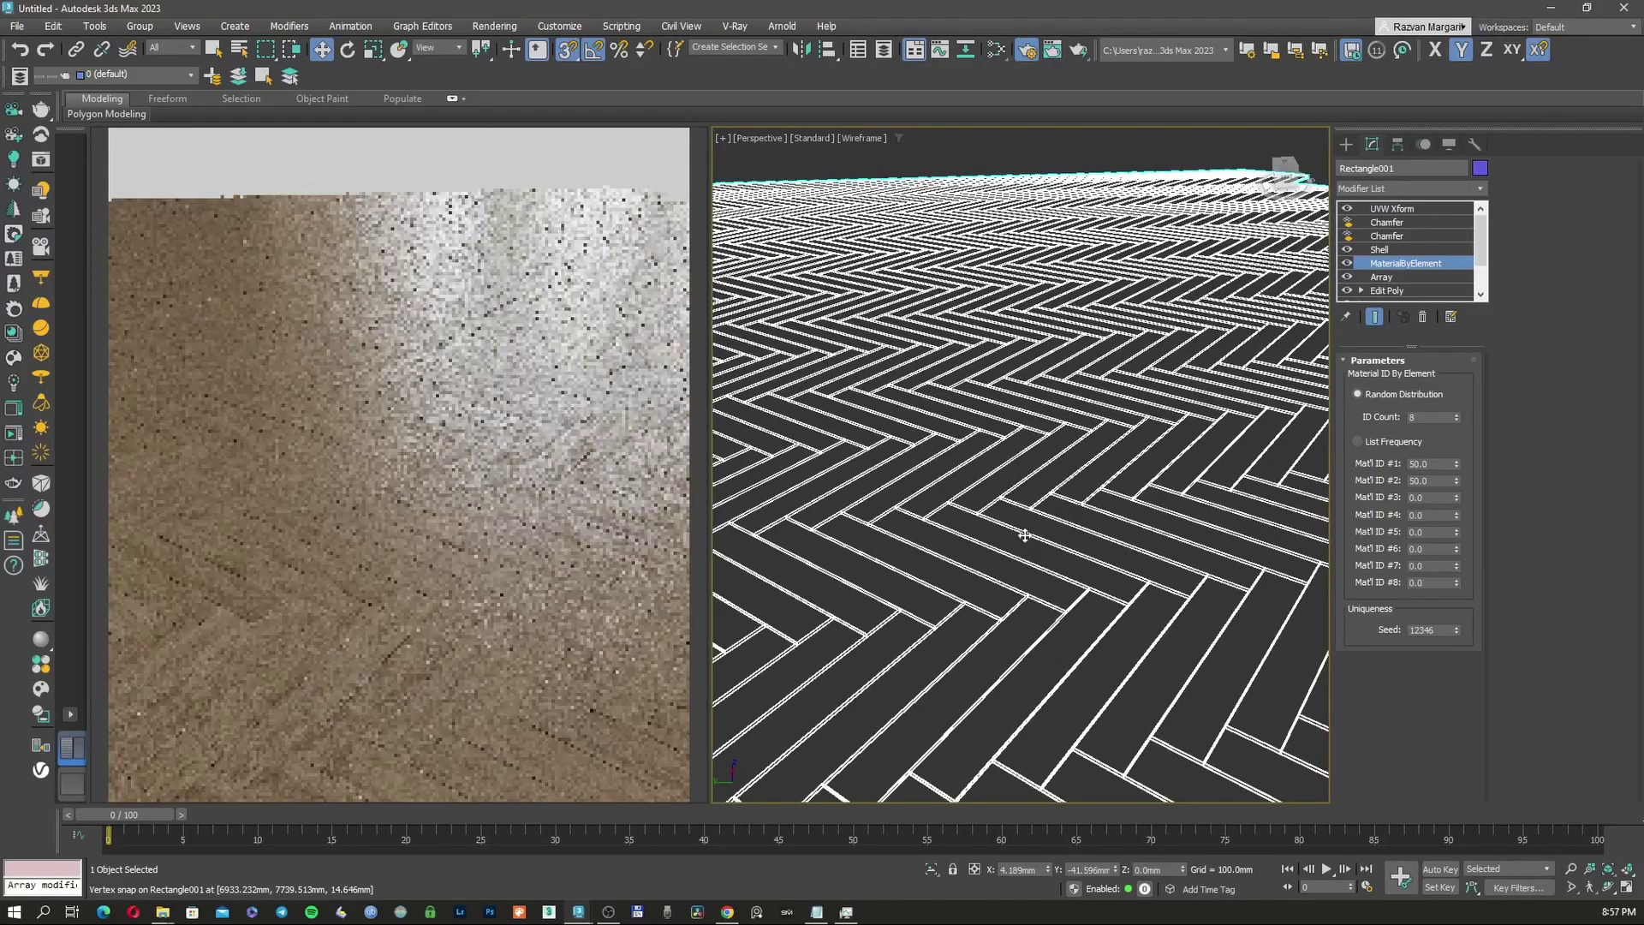
Step: Open the wood material's CoronaMultiMap settings and arrange the material editor beside the interactive render
{"action": "key", "text": "m"}
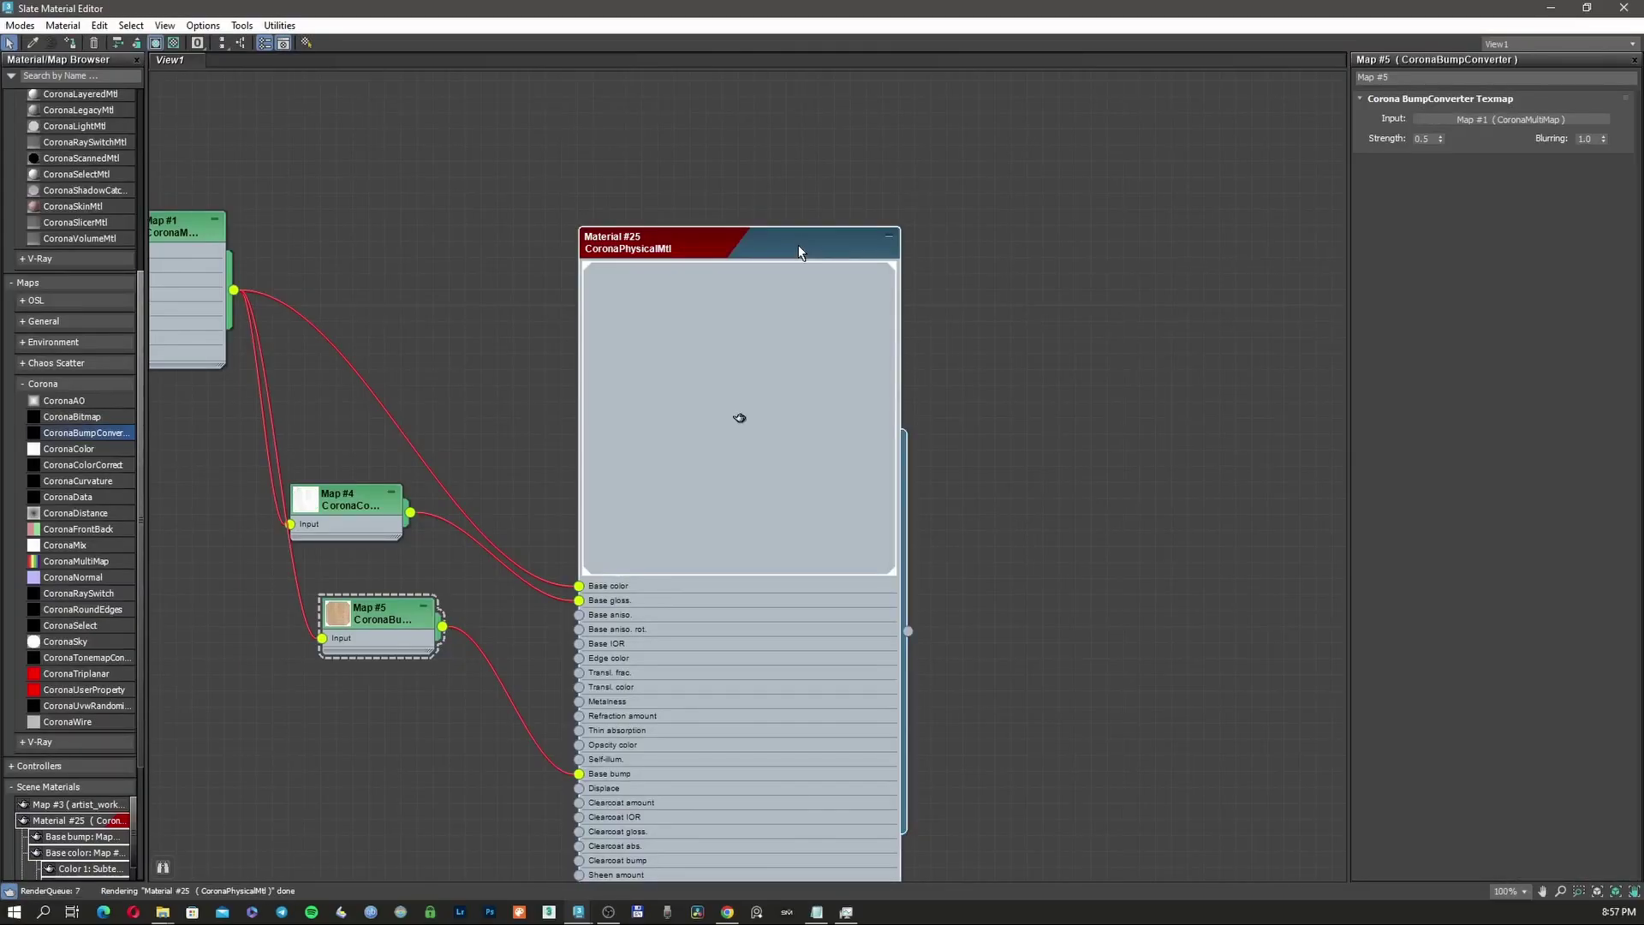
{"action": "double_click", "coordinate": [794, 245]}
{"action": "middle_click_drag", "start_coordinate": [227, 253], "coordinate": [409, 259]}
{"action": "double_click", "coordinate": [382, 236]}
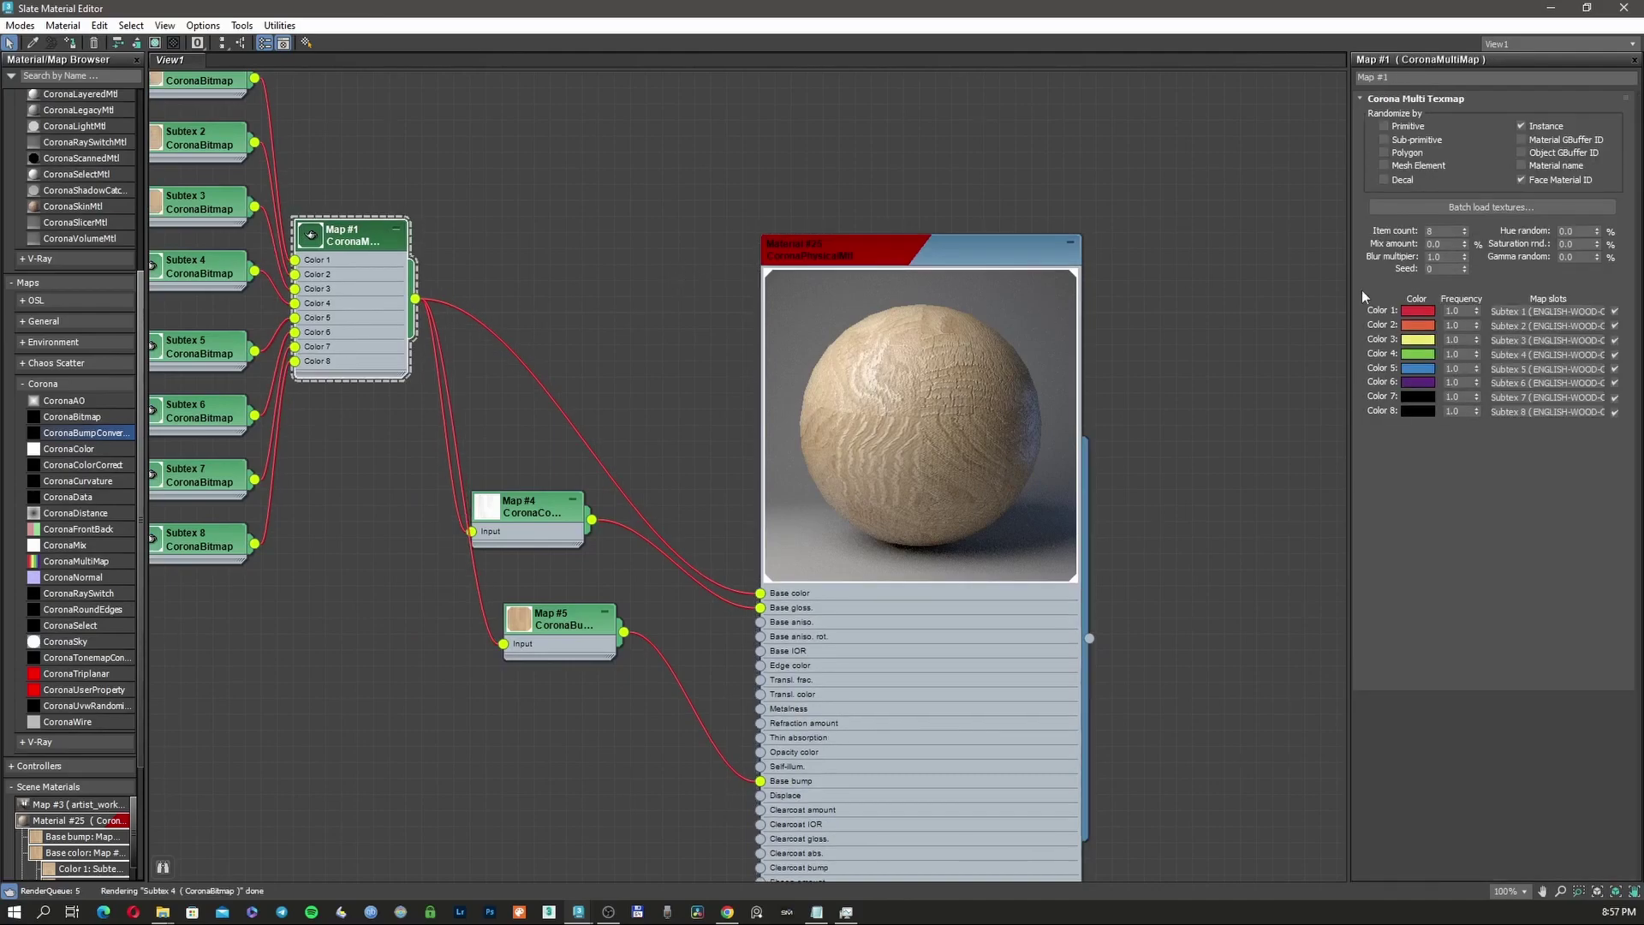
{"action": "double_click", "coordinate": [1573, 256]}
{"action": "left_click", "coordinate": [1579, 256]}
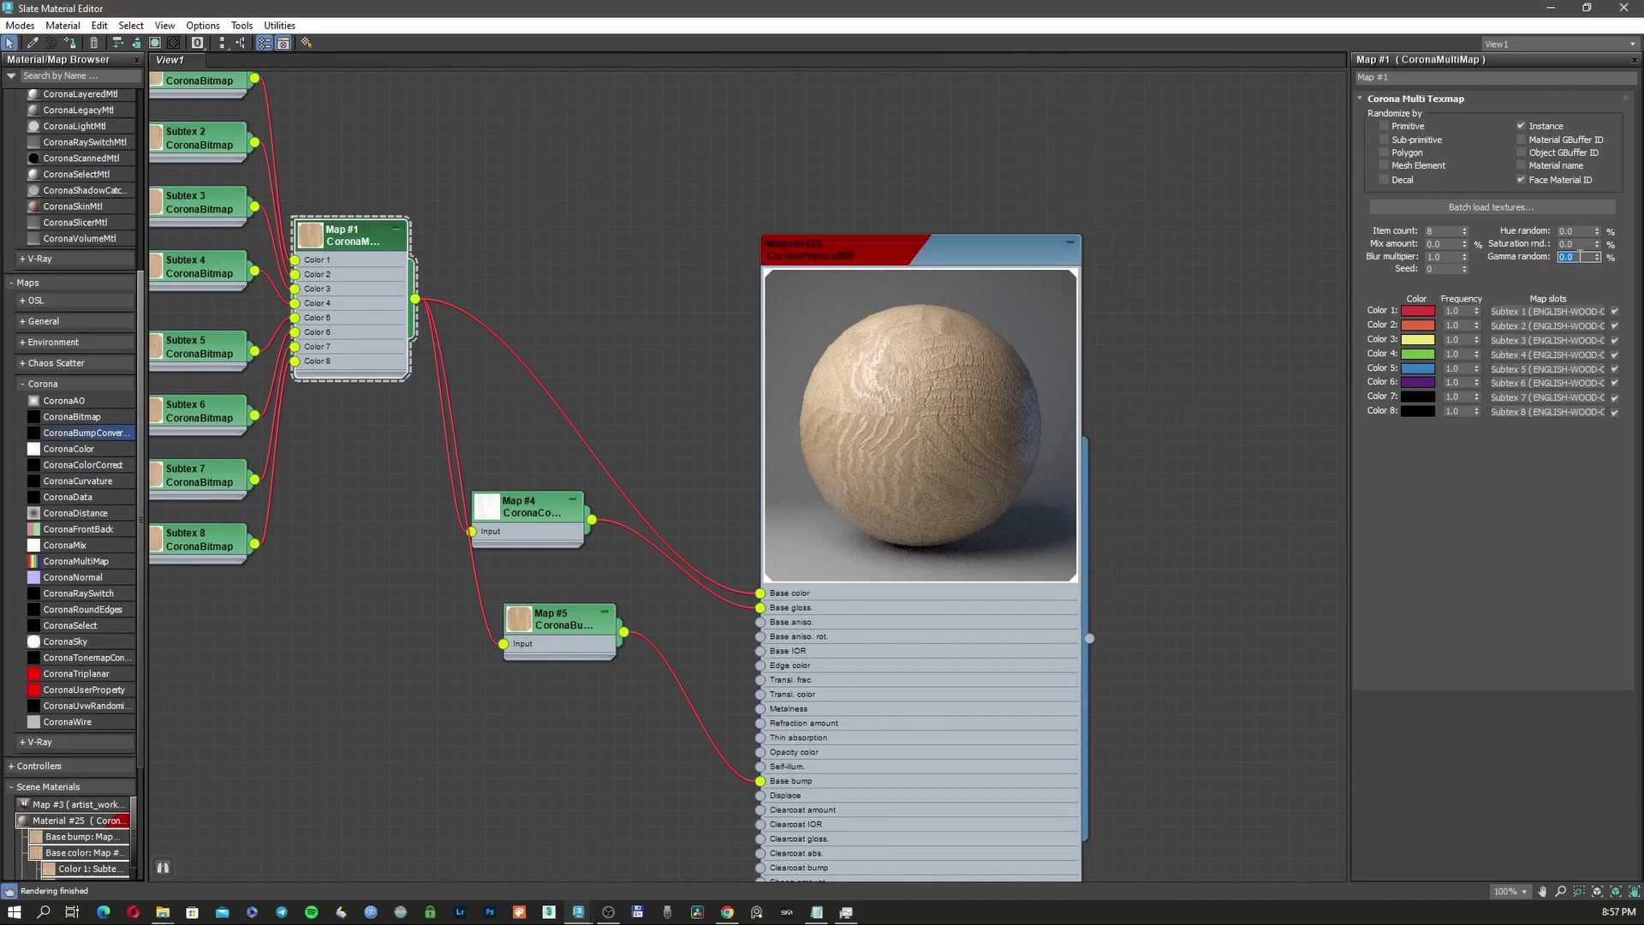
{"action": "left_click", "coordinate": [1586, 8]}
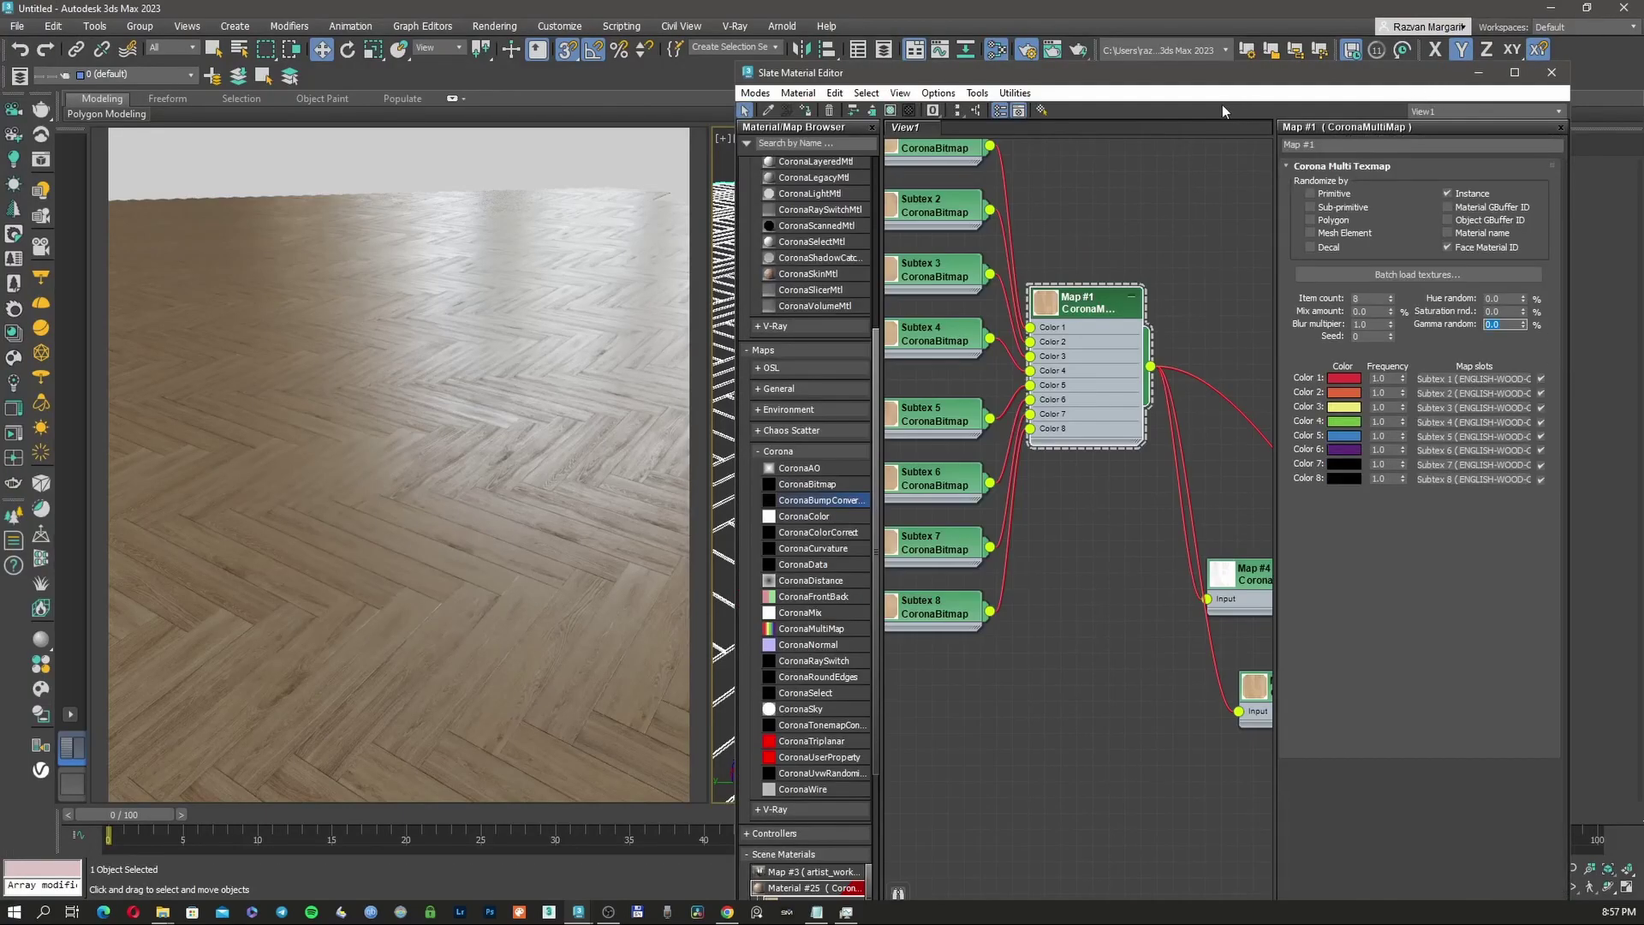
{"action": "left_click_drag", "start_coordinate": [1249, 79], "coordinate": [1299, 63]}
{"action": "middle_click_drag", "start_coordinate": [1274, 295], "coordinate": [1137, 285]}
Step: Try a gamma randomization of 20% on the wood's CoronaMultiMap
{"action": "double_click", "coordinate": [1557, 306]}
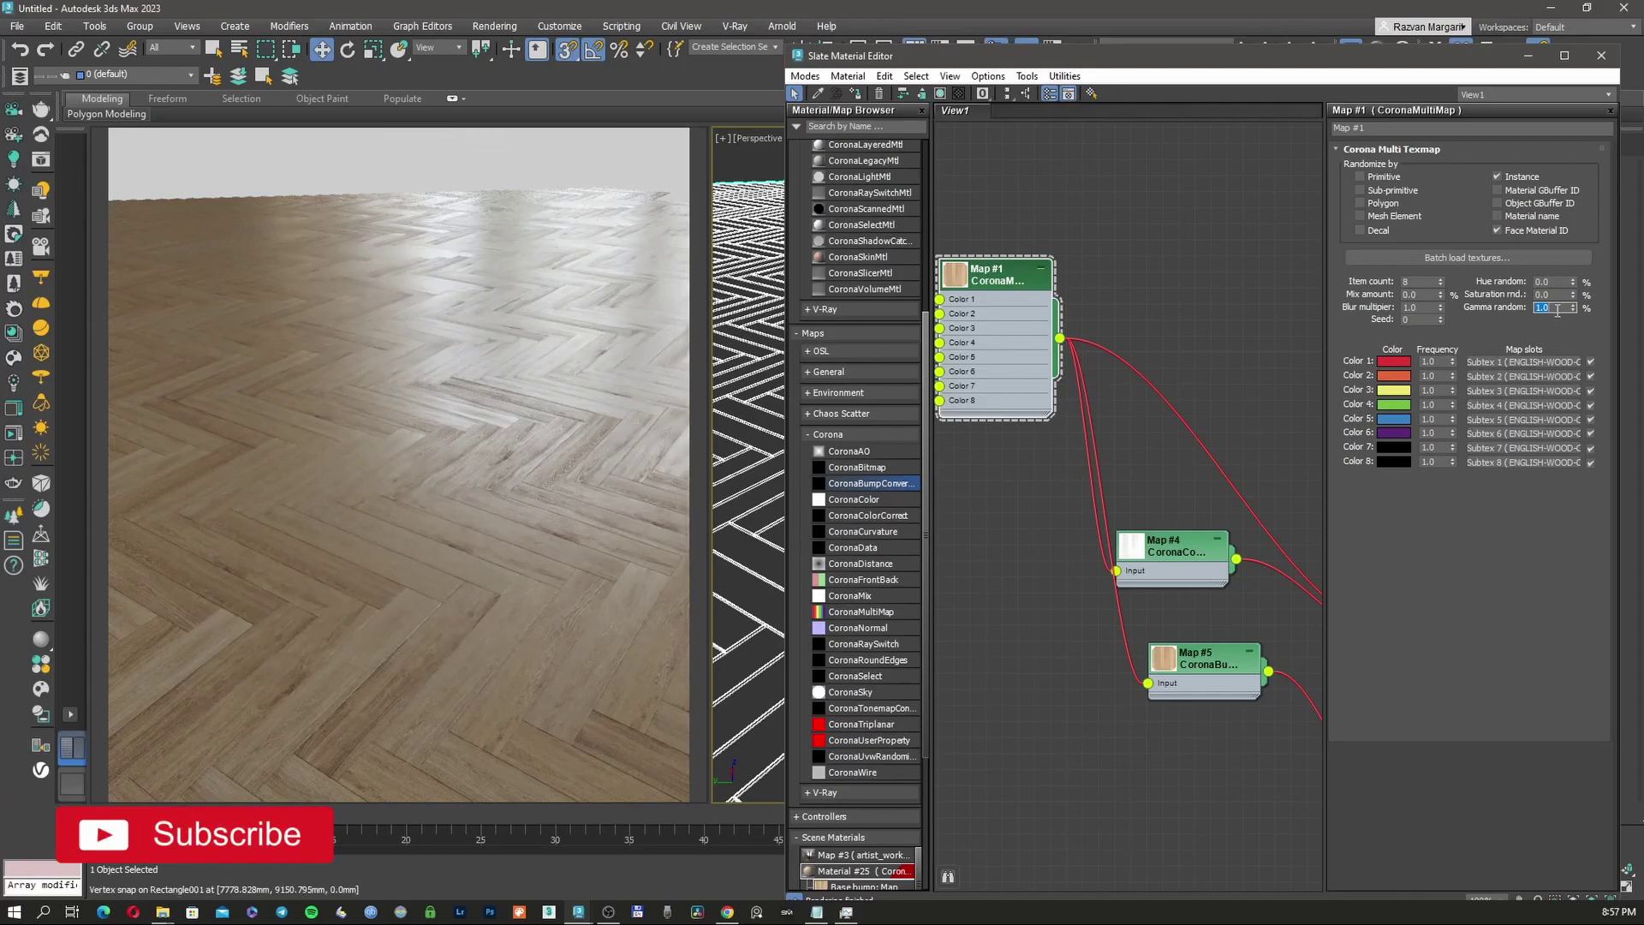
{"action": "type", "text": "20"}
{"action": "key", "text": "Return"}
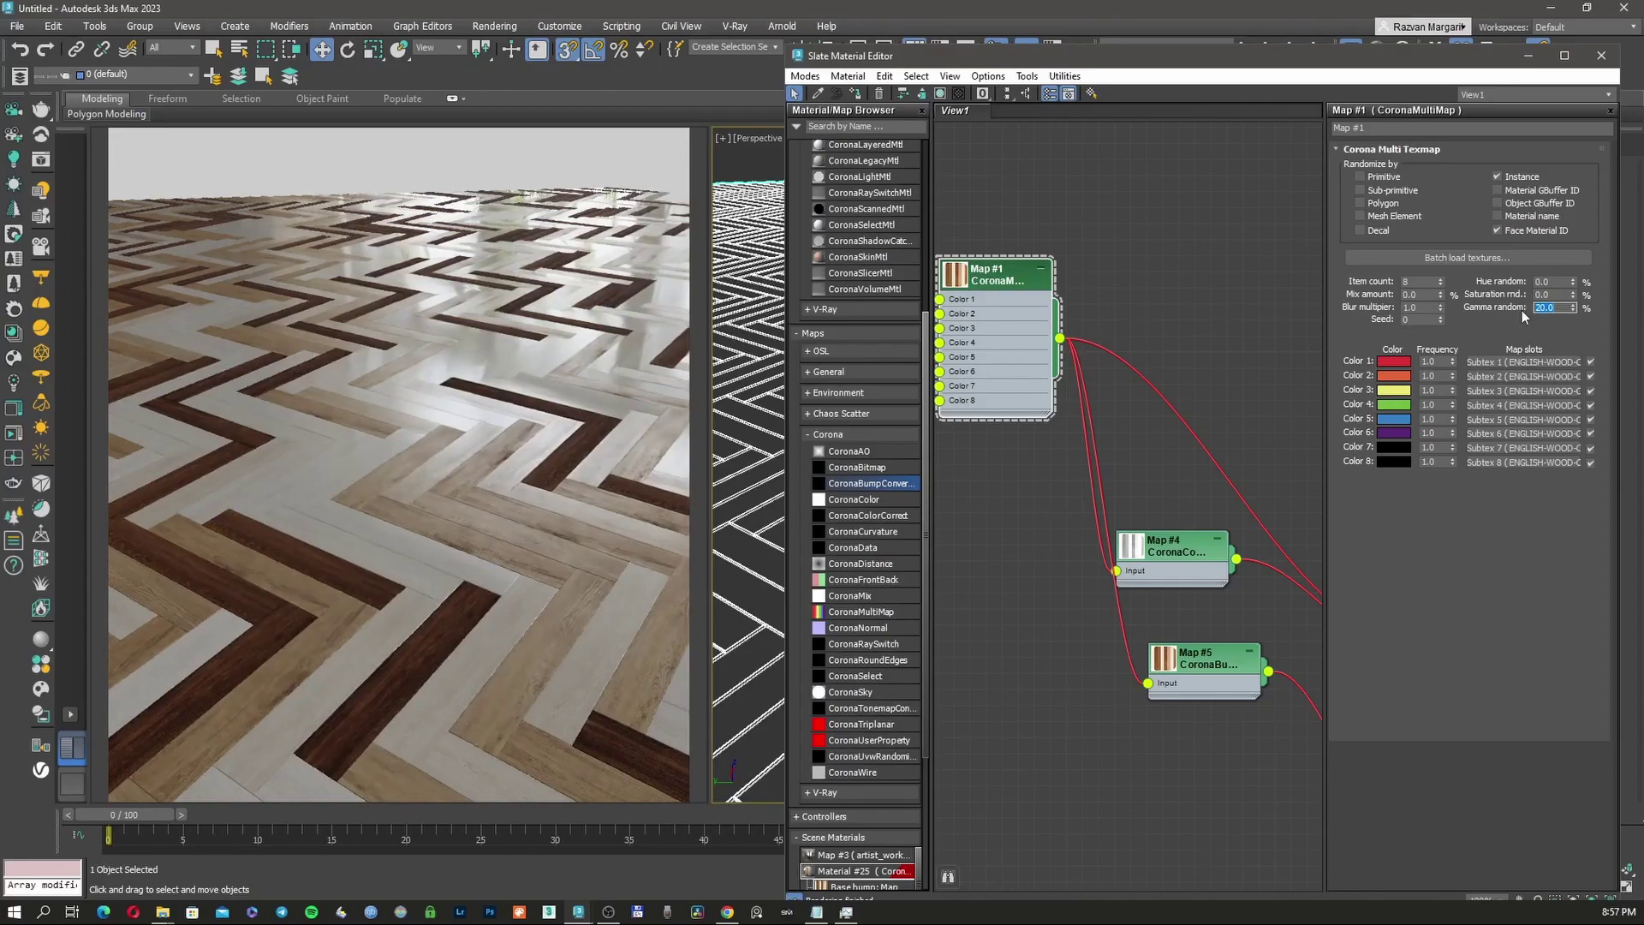
Step: Reduce the CoronaMultiMap's gamma randomization, trying 0.2% and settling on 0.4%
{"action": "type", "text": "0.2"}
{"action": "key", "text": "Return"}
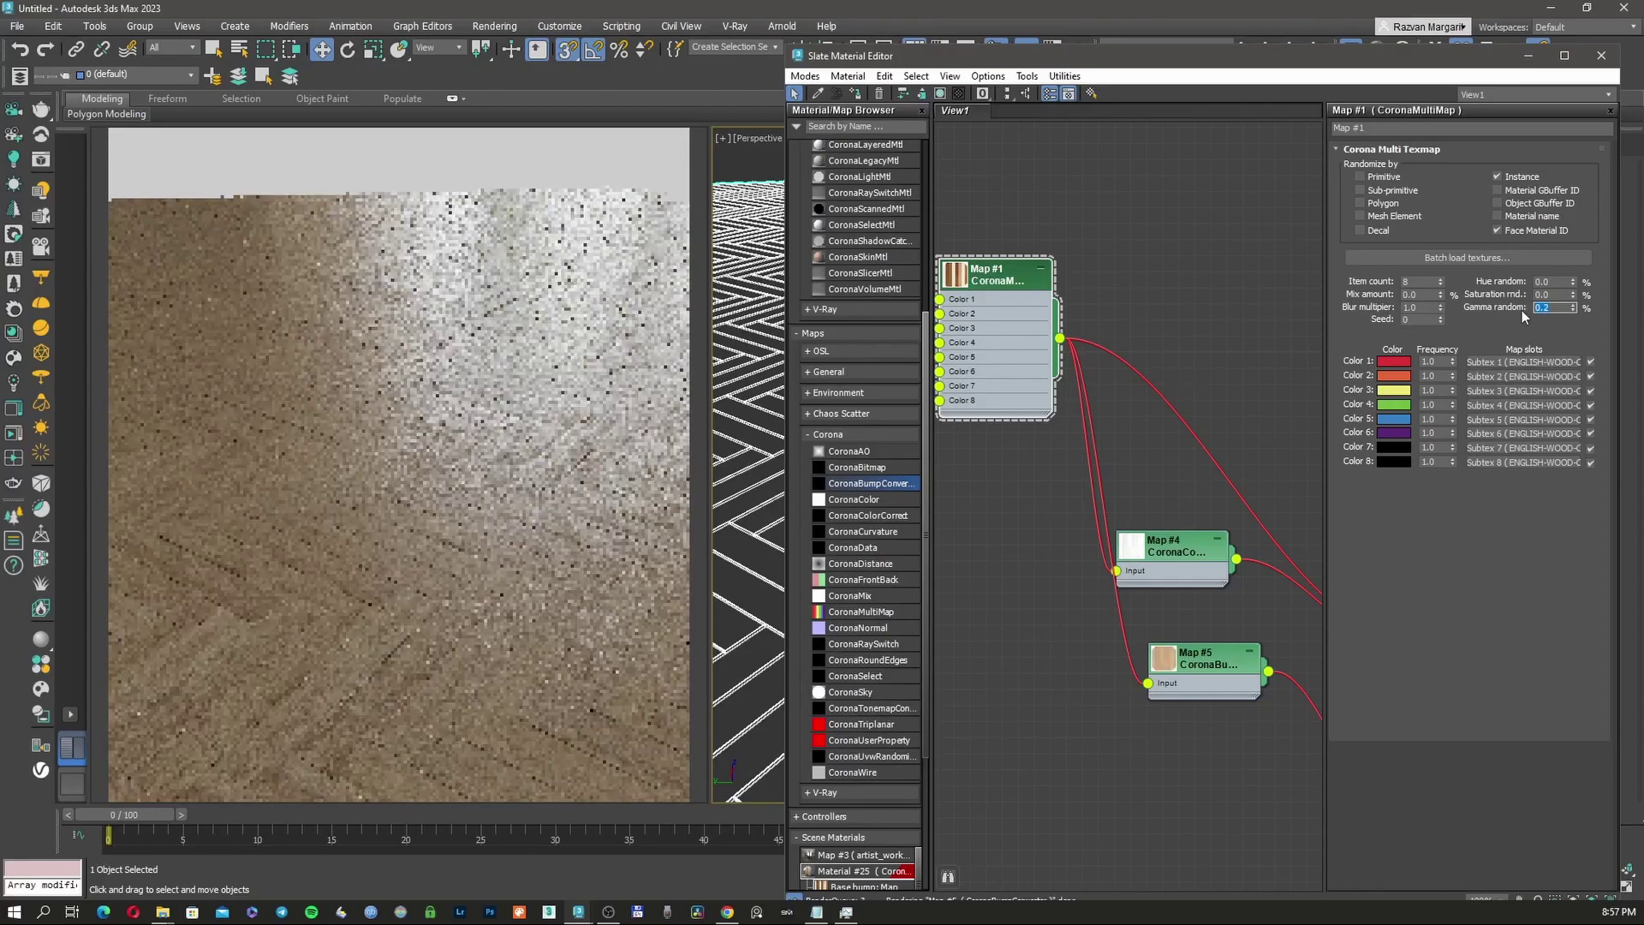
{"action": "type", "text": "0.4"}
{"action": "key", "text": "Return"}
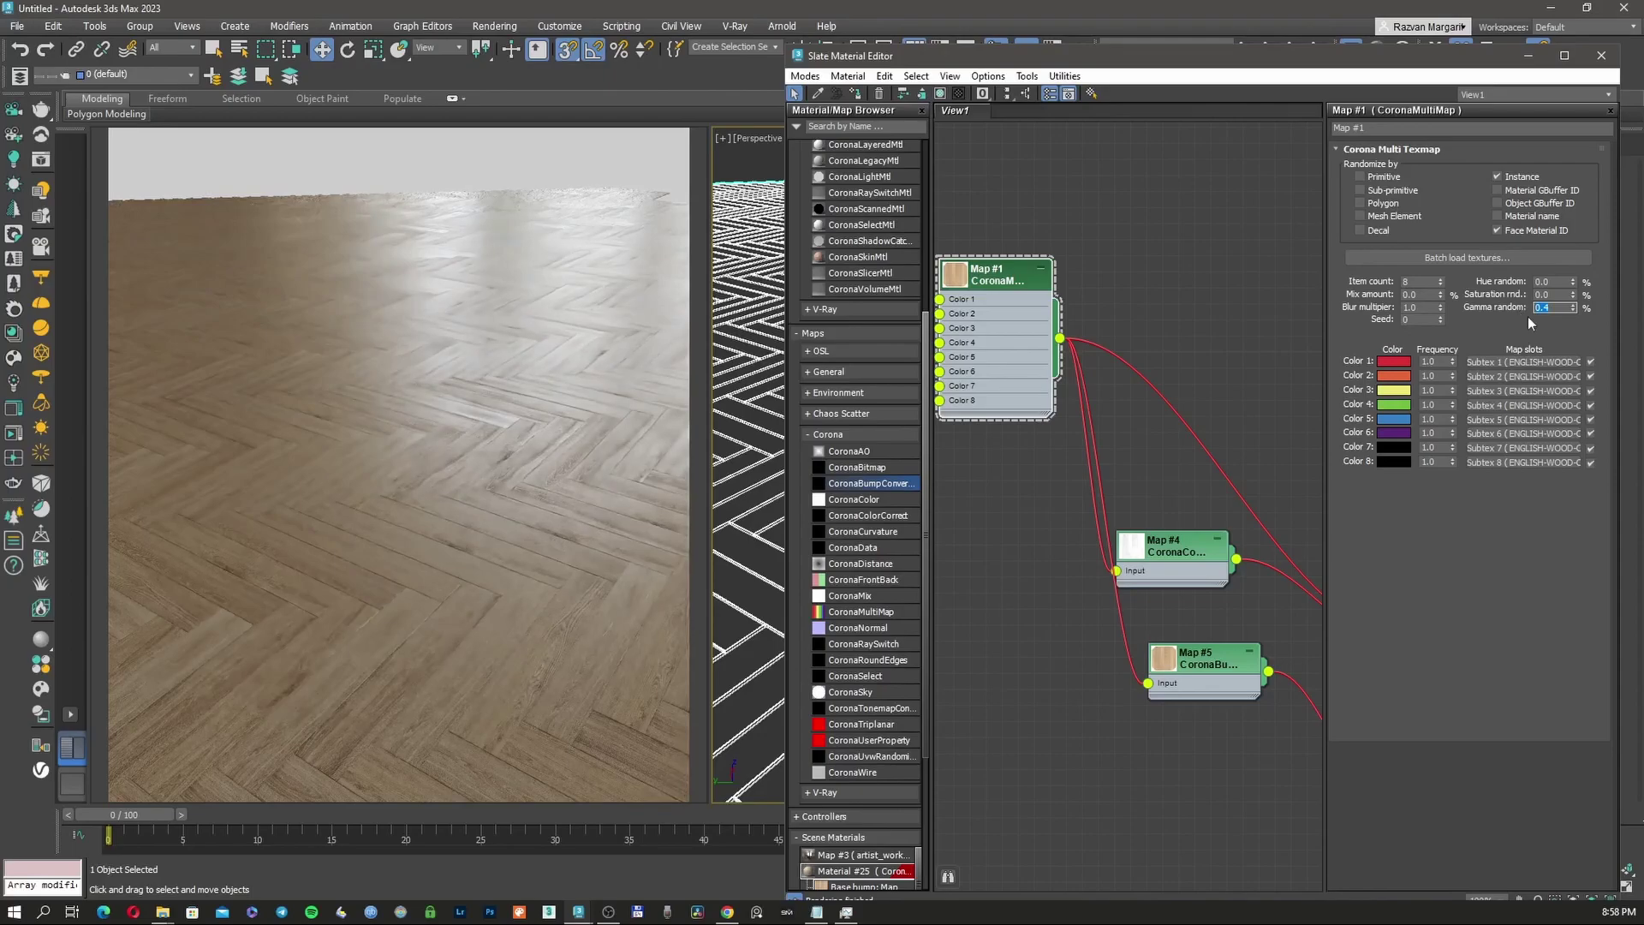
Step: Try a hue randomization of 100% on the CoronaMultiMap
{"action": "double_click", "coordinate": [1431, 307]}
{"action": "type", "text": "1"}
{"action": "key", "text": "Return"}
{"action": "type", "text": "100"}
{"action": "key", "text": "Return"}
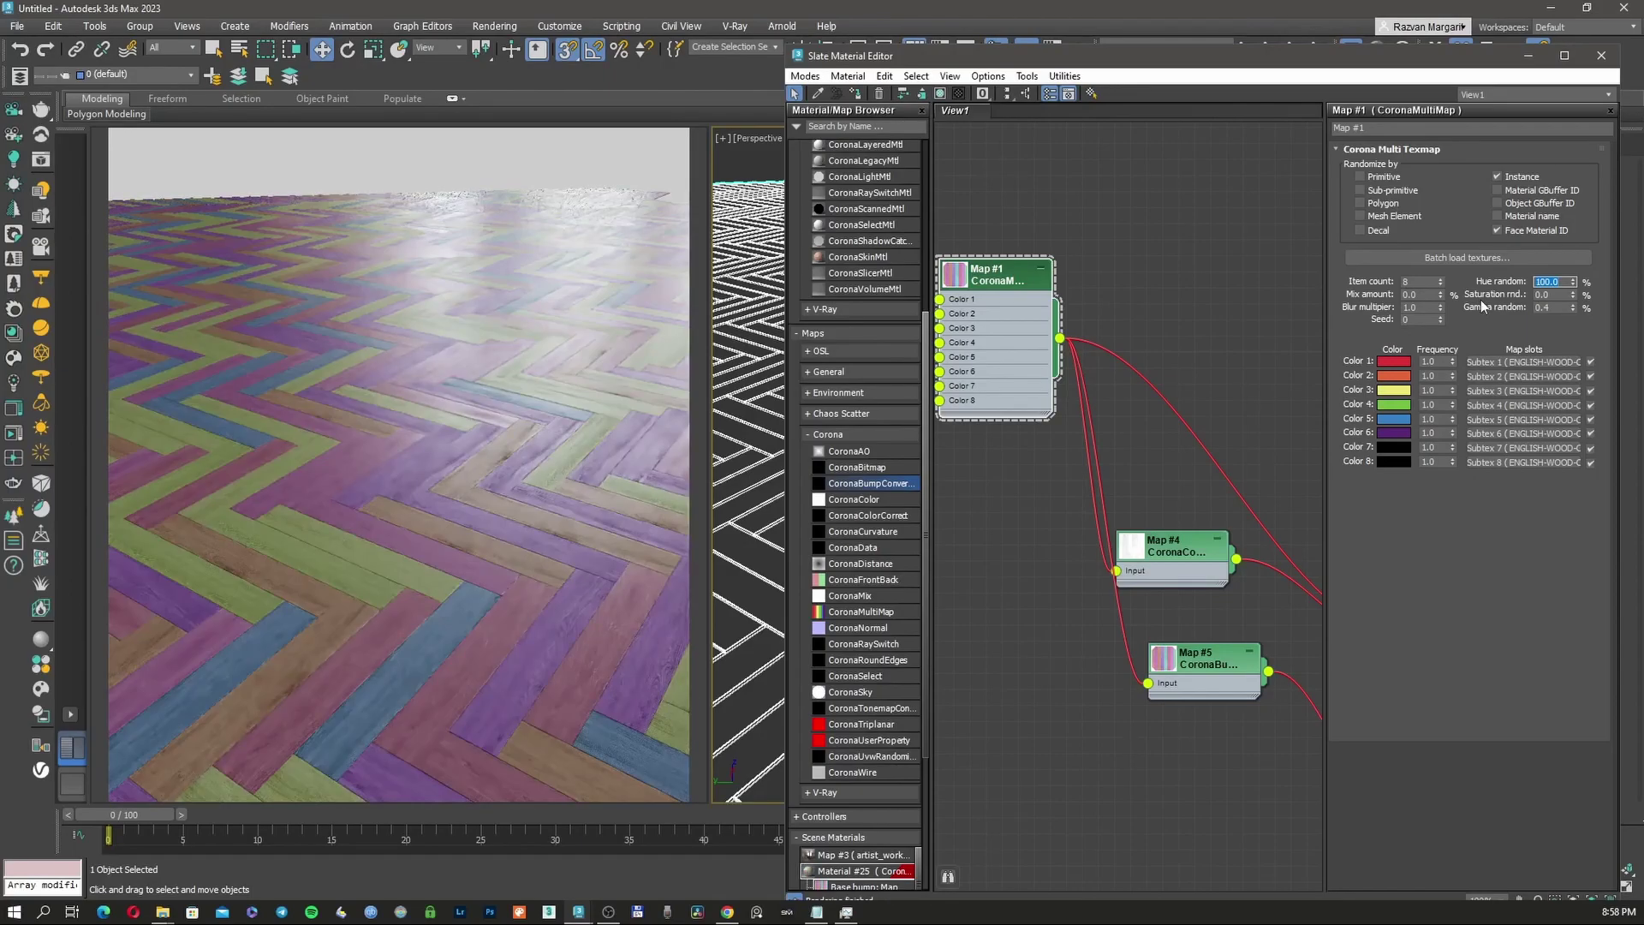
Step: Set the CoronaMultiMap's hue randomization to 0.3% and close the material editor
{"action": "type", "text": "0.2"}
{"action": "key", "text": "Return"}
{"action": "type", "text": "0.3"}
{"action": "key", "text": "Return"}
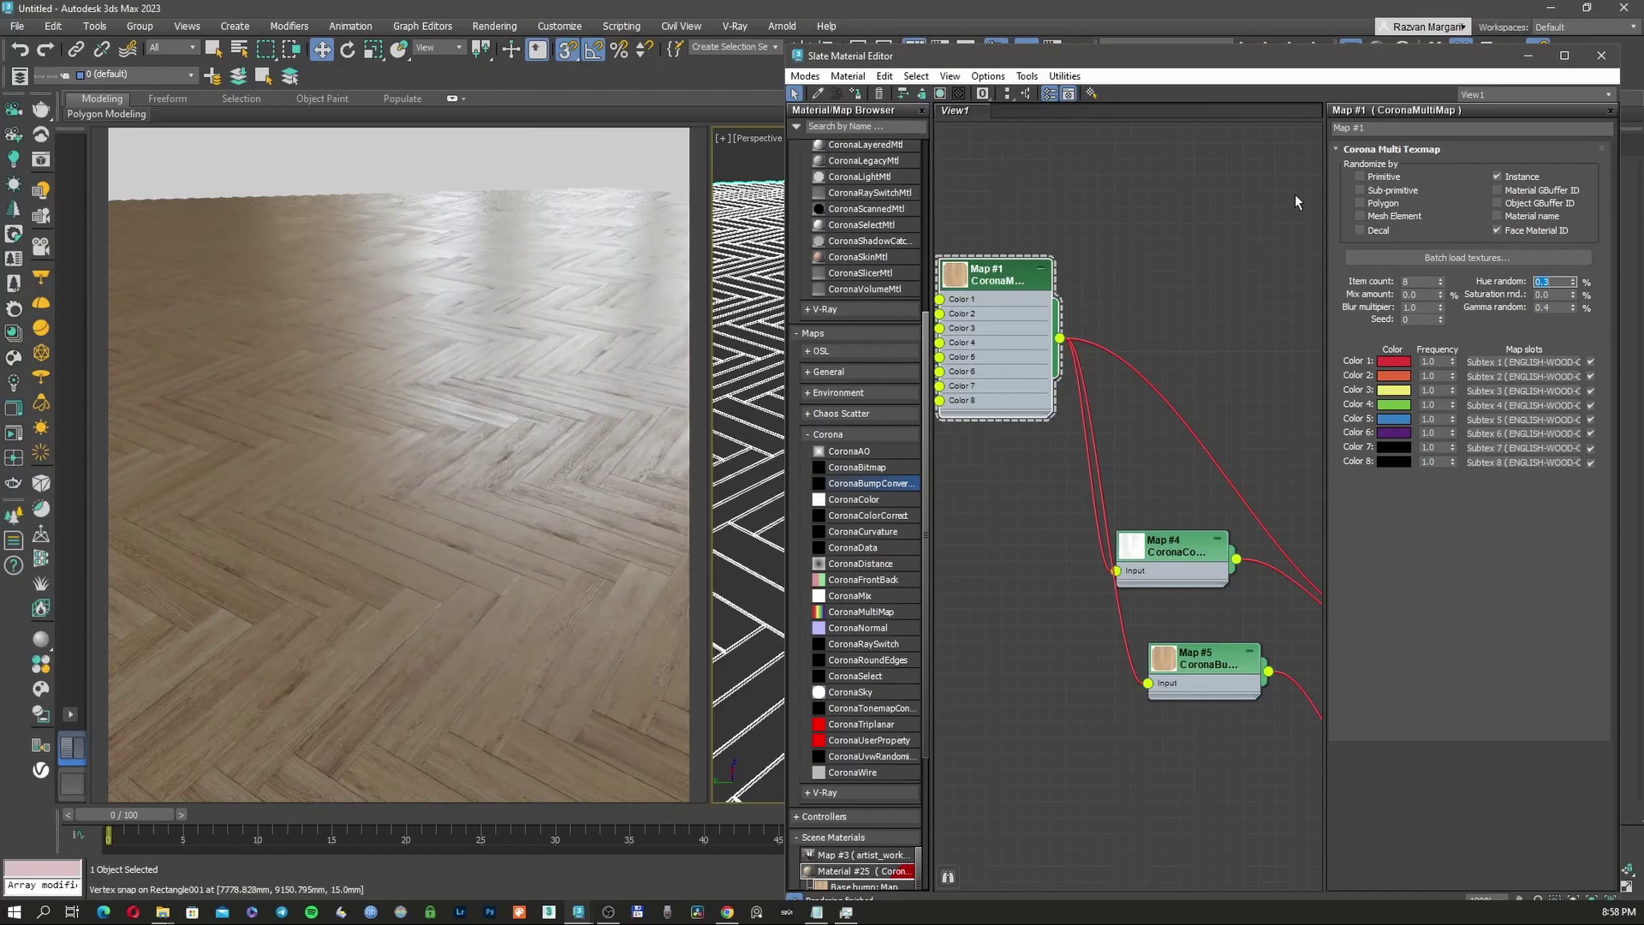
{"action": "left_click", "coordinate": [1601, 55]}
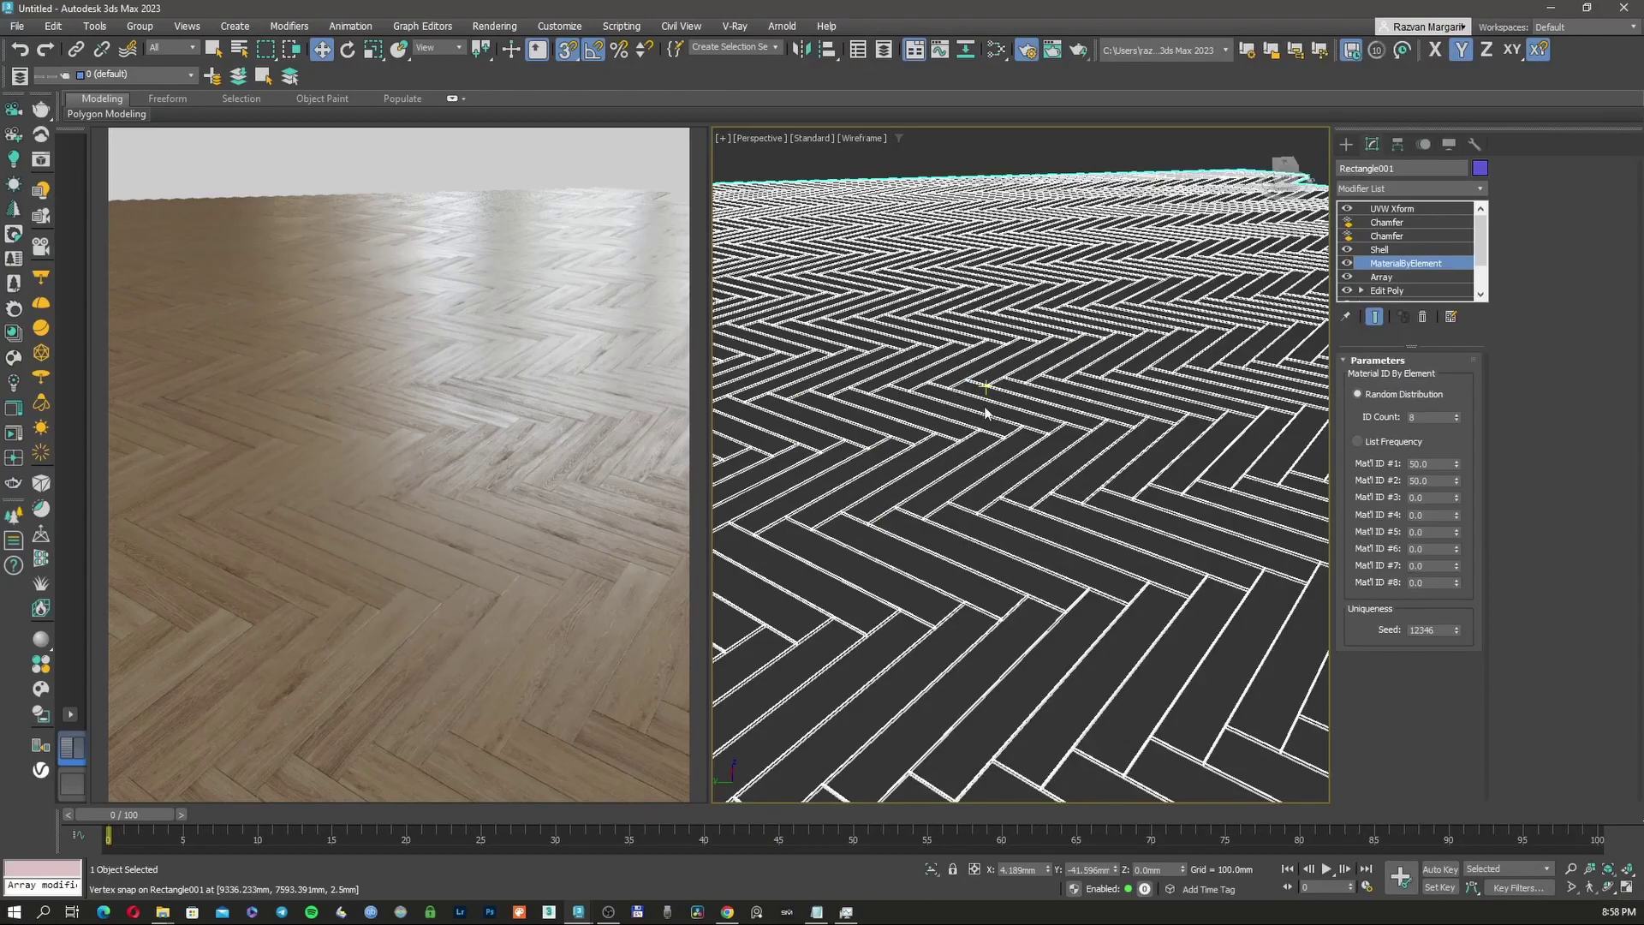
Step: Show the whole floor from the top view and set the Array modifier's X count to 15
{"action": "scroll", "coordinate": [970, 466], "scroll_direction": "down", "scroll_amount": 5}
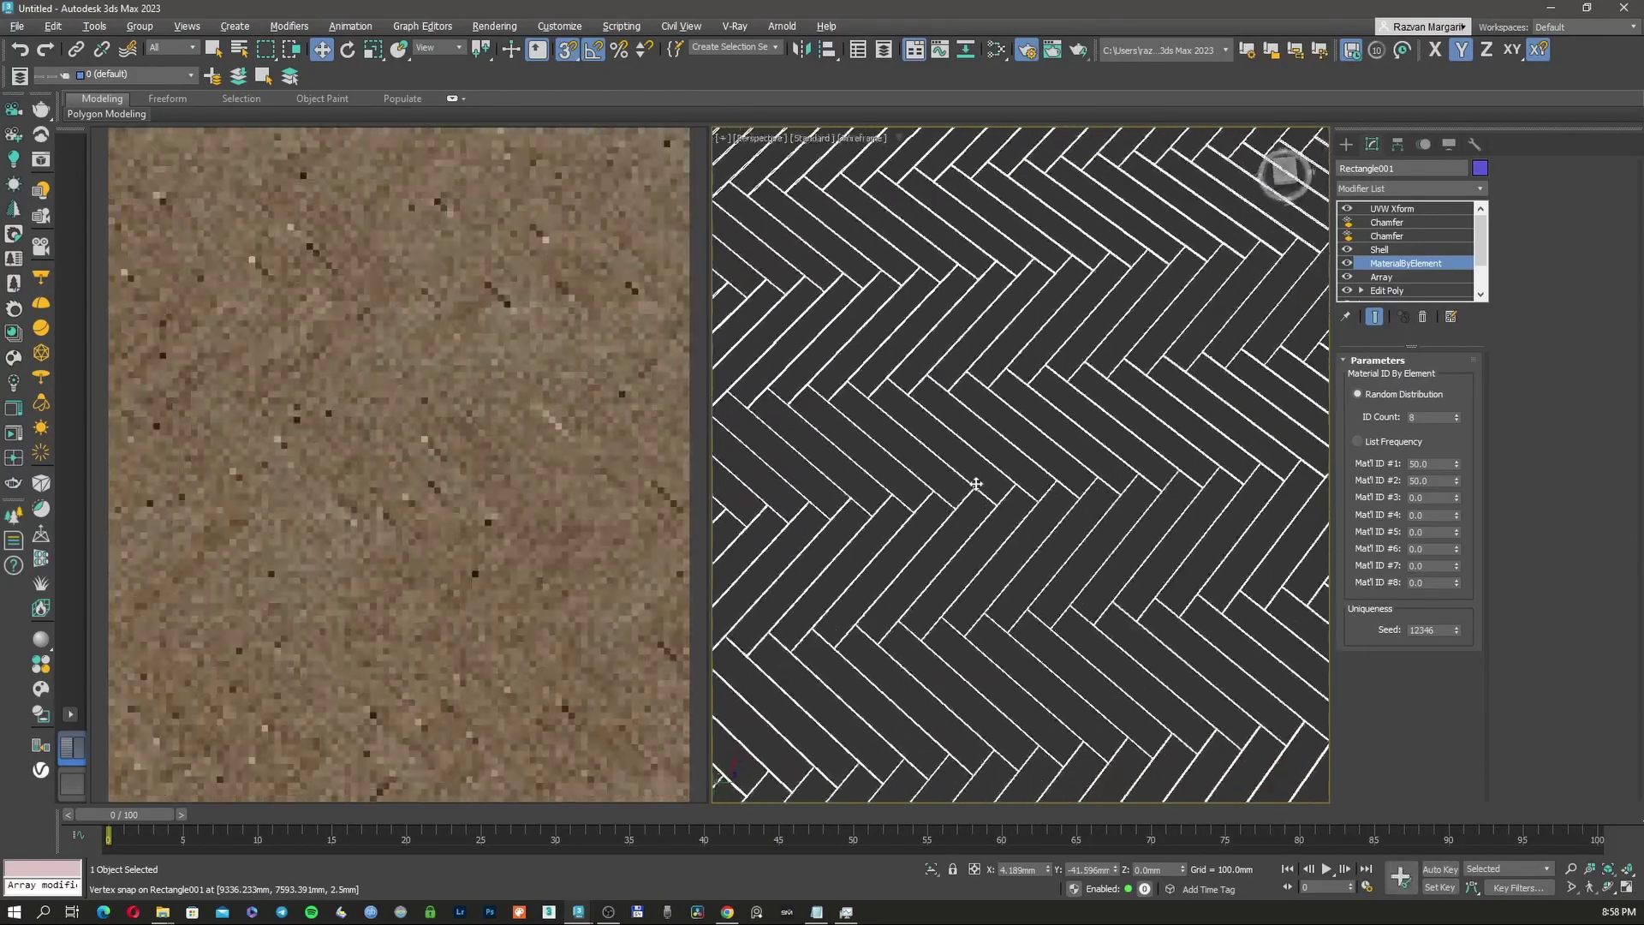
{"action": "scroll", "coordinate": [971, 490], "scroll_direction": "down", "scroll_amount": 5}
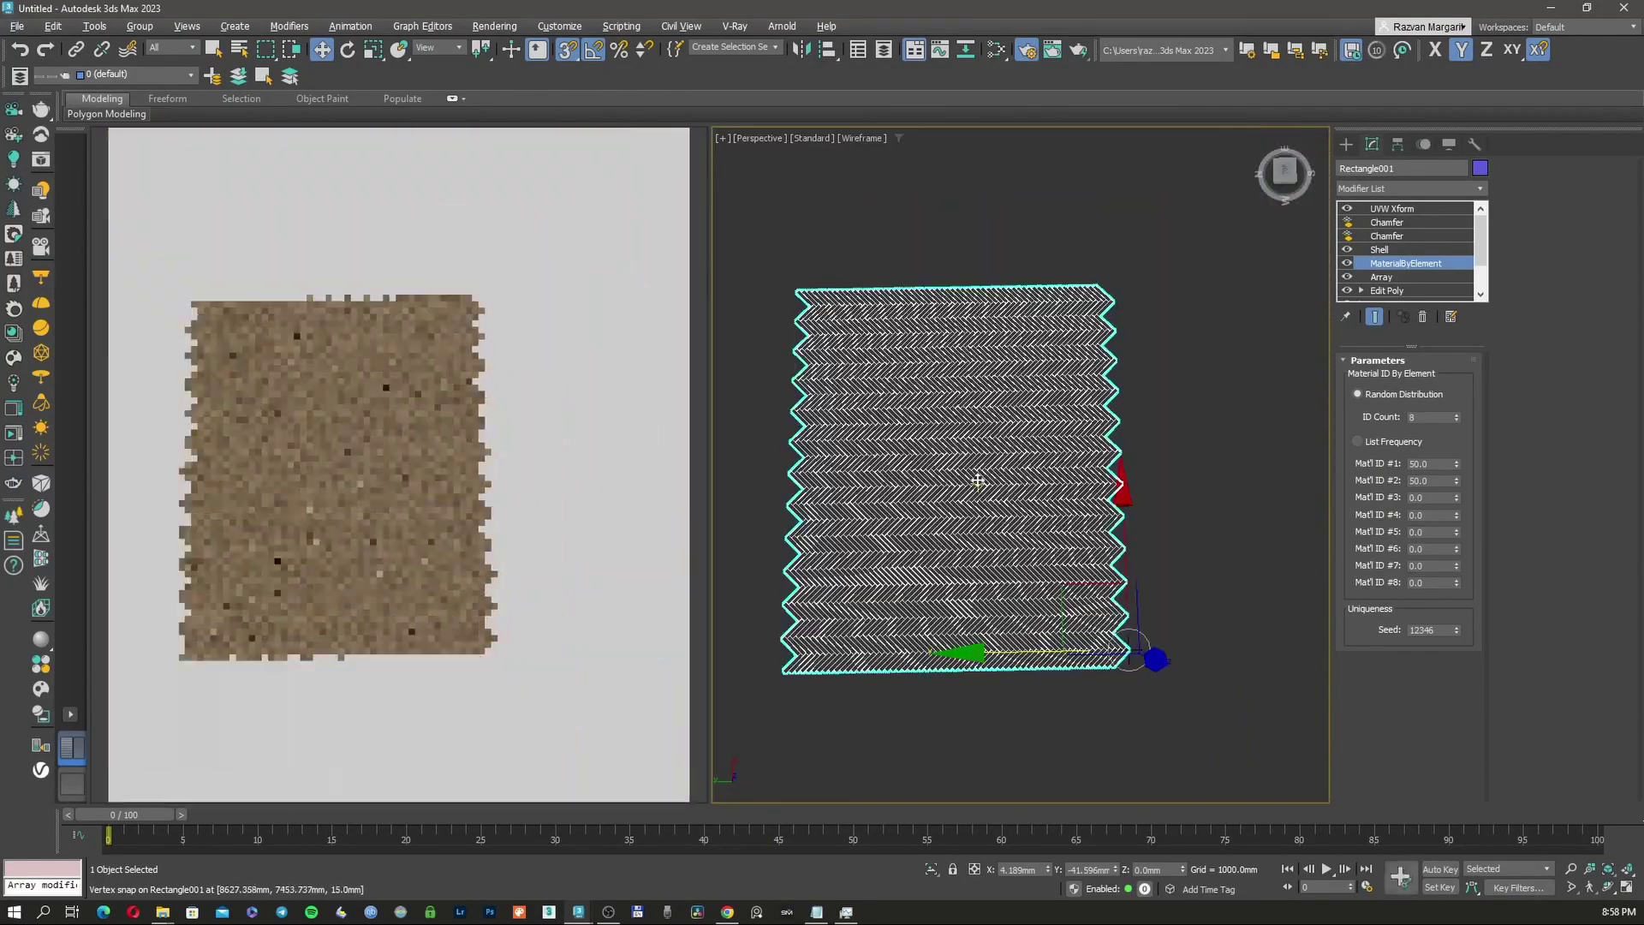
{"action": "scroll", "coordinate": [974, 484], "scroll_direction": "up", "scroll_amount": 2}
{"action": "middle_click_drag", "start_coordinate": [975, 475], "coordinate": [1124, 487], "text": "alt"}
{"action": "key", "text": "t"}
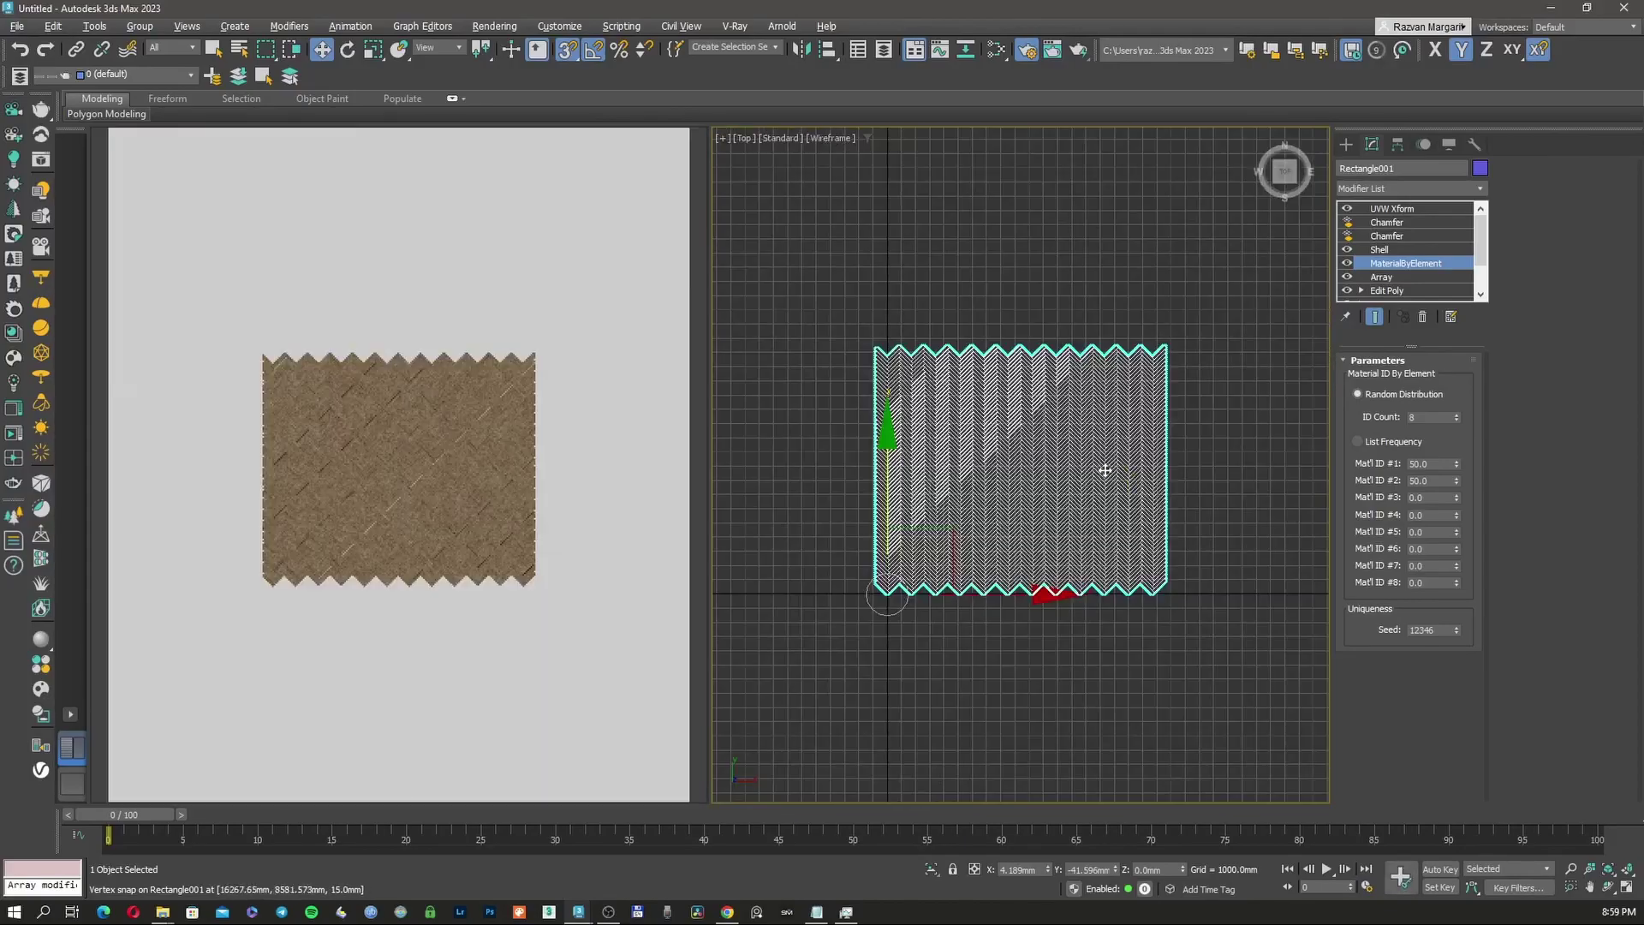
{"action": "scroll", "coordinate": [1105, 476], "scroll_direction": "up", "scroll_amount": 2}
{"action": "scroll", "coordinate": [986, 482], "scroll_direction": "up", "scroll_amount": 3}
{"action": "scroll", "coordinate": [989, 481], "scroll_direction": "down", "scroll_amount": 3}
{"action": "middle_click_drag", "start_coordinate": [991, 481], "coordinate": [1044, 488]}
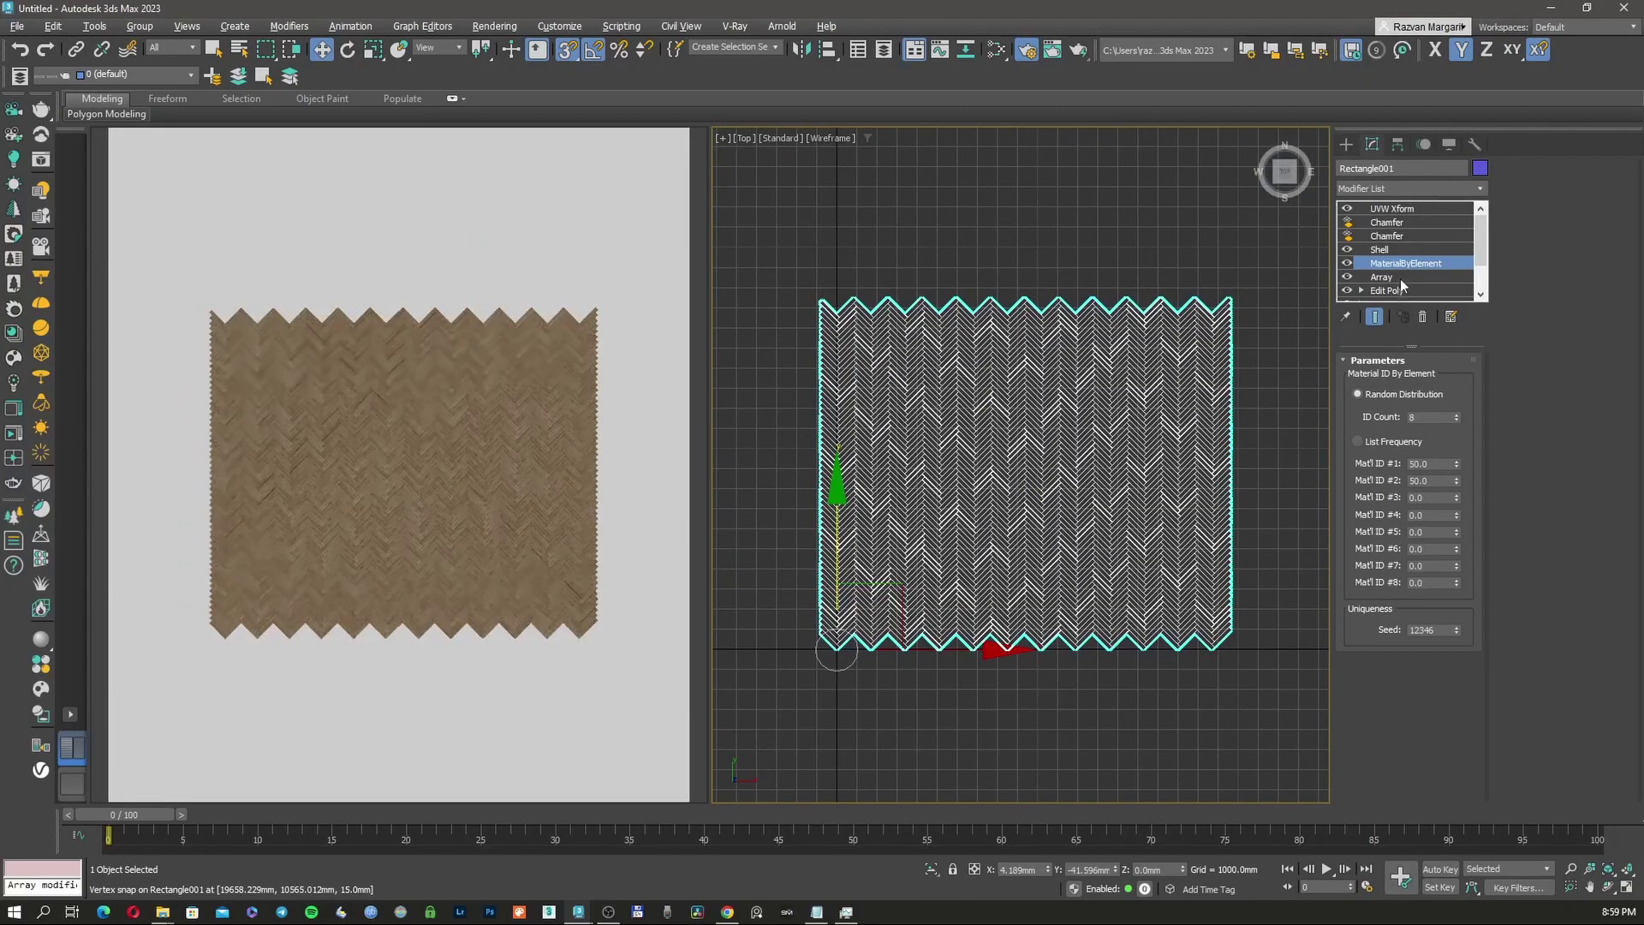
{"action": "left_click", "coordinate": [1382, 276]}
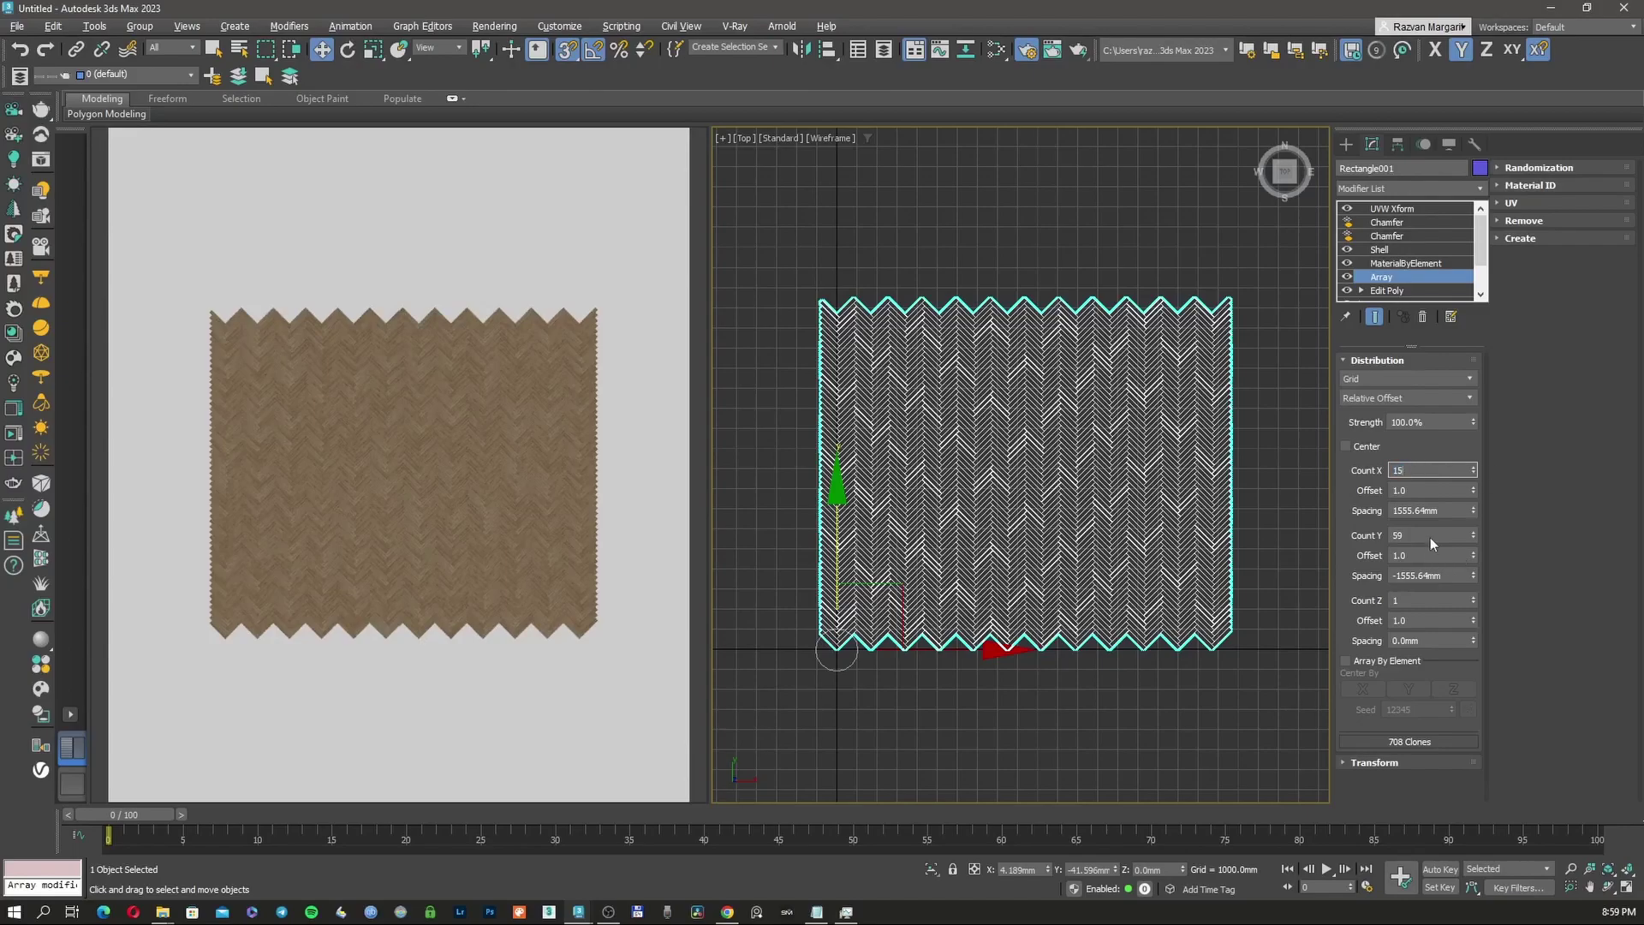
{"action": "key", "text": "Return"}
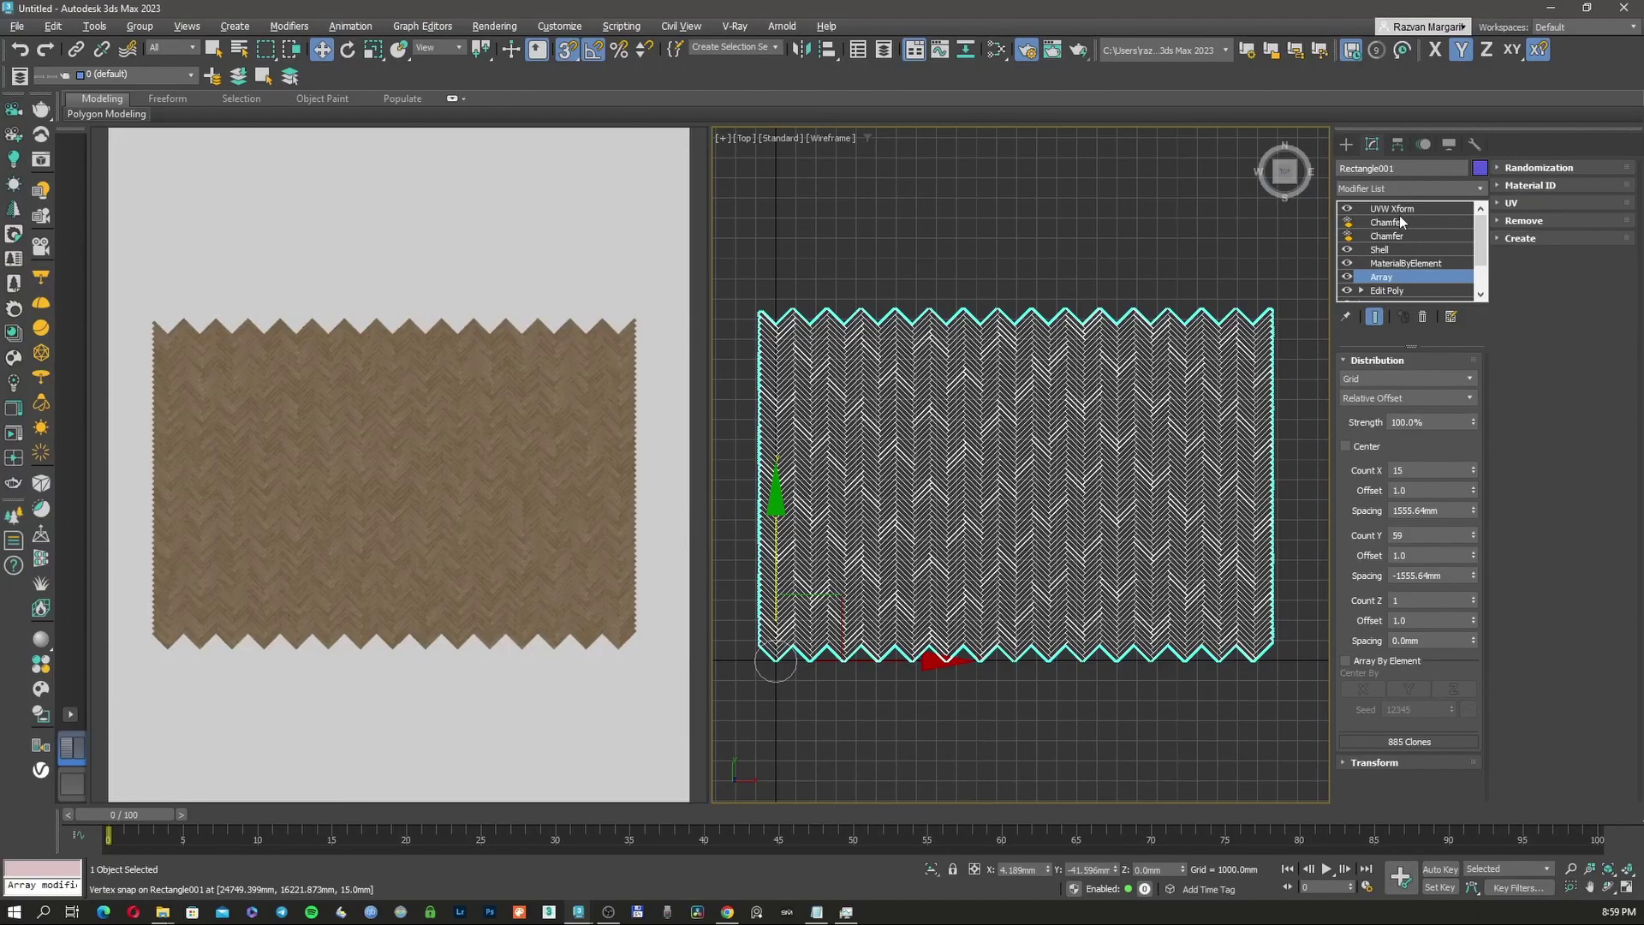
Step: Turn the floor's Shell modifier off in the viewport only
{"action": "left_click", "coordinate": [1394, 248]}
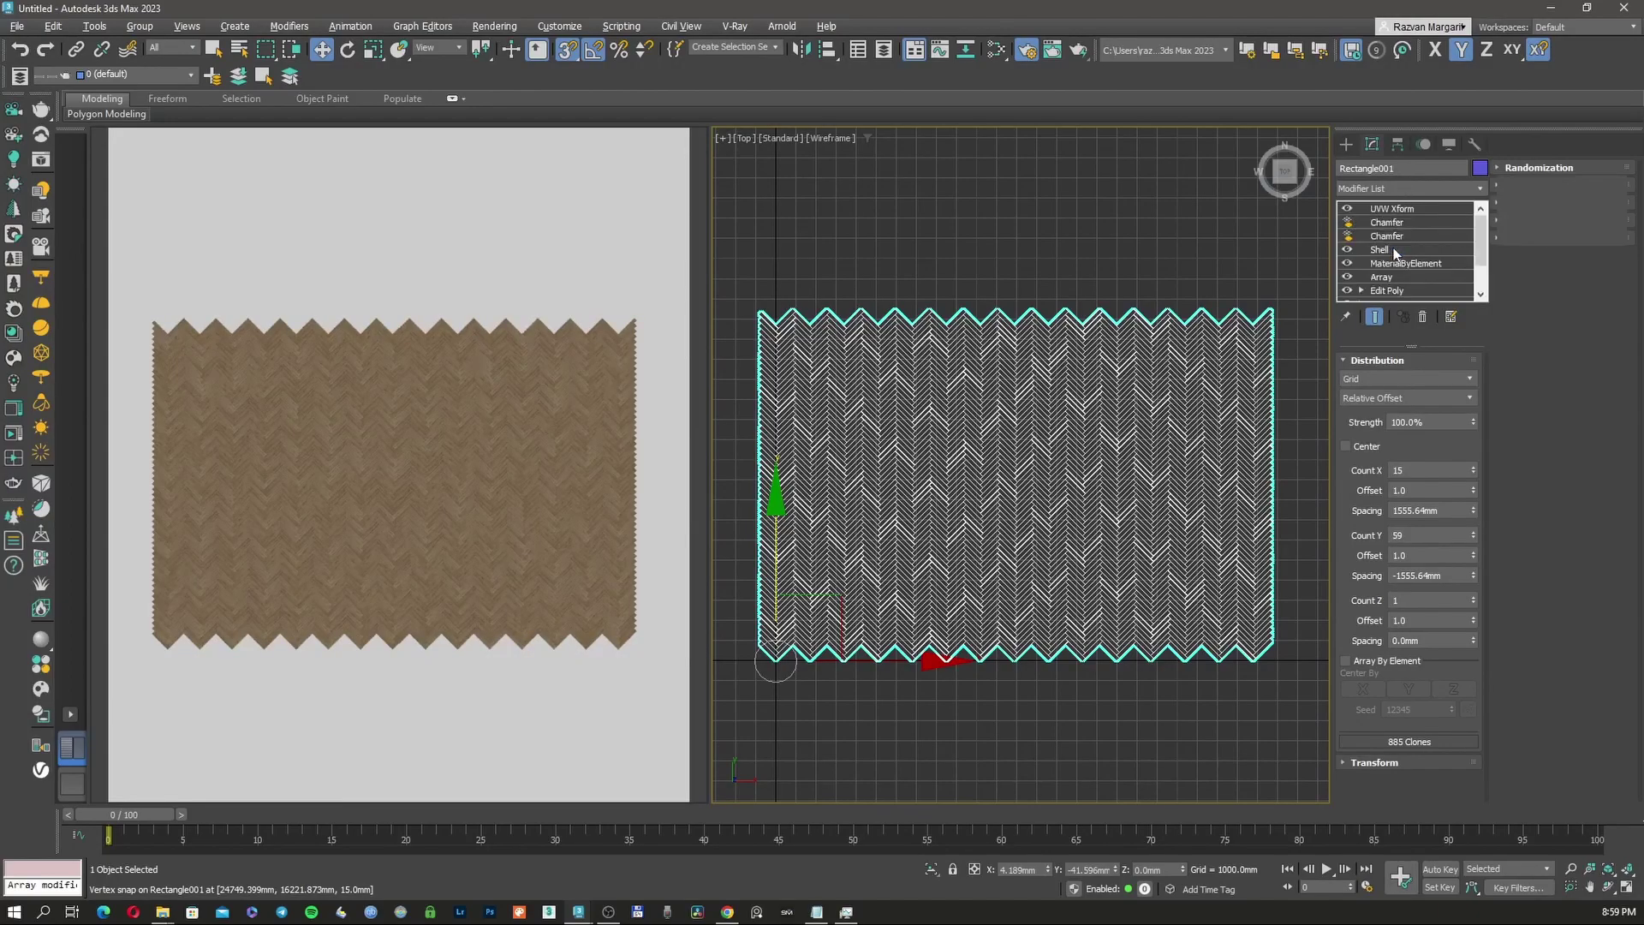
{"action": "right_click", "coordinate": [1394, 248]}
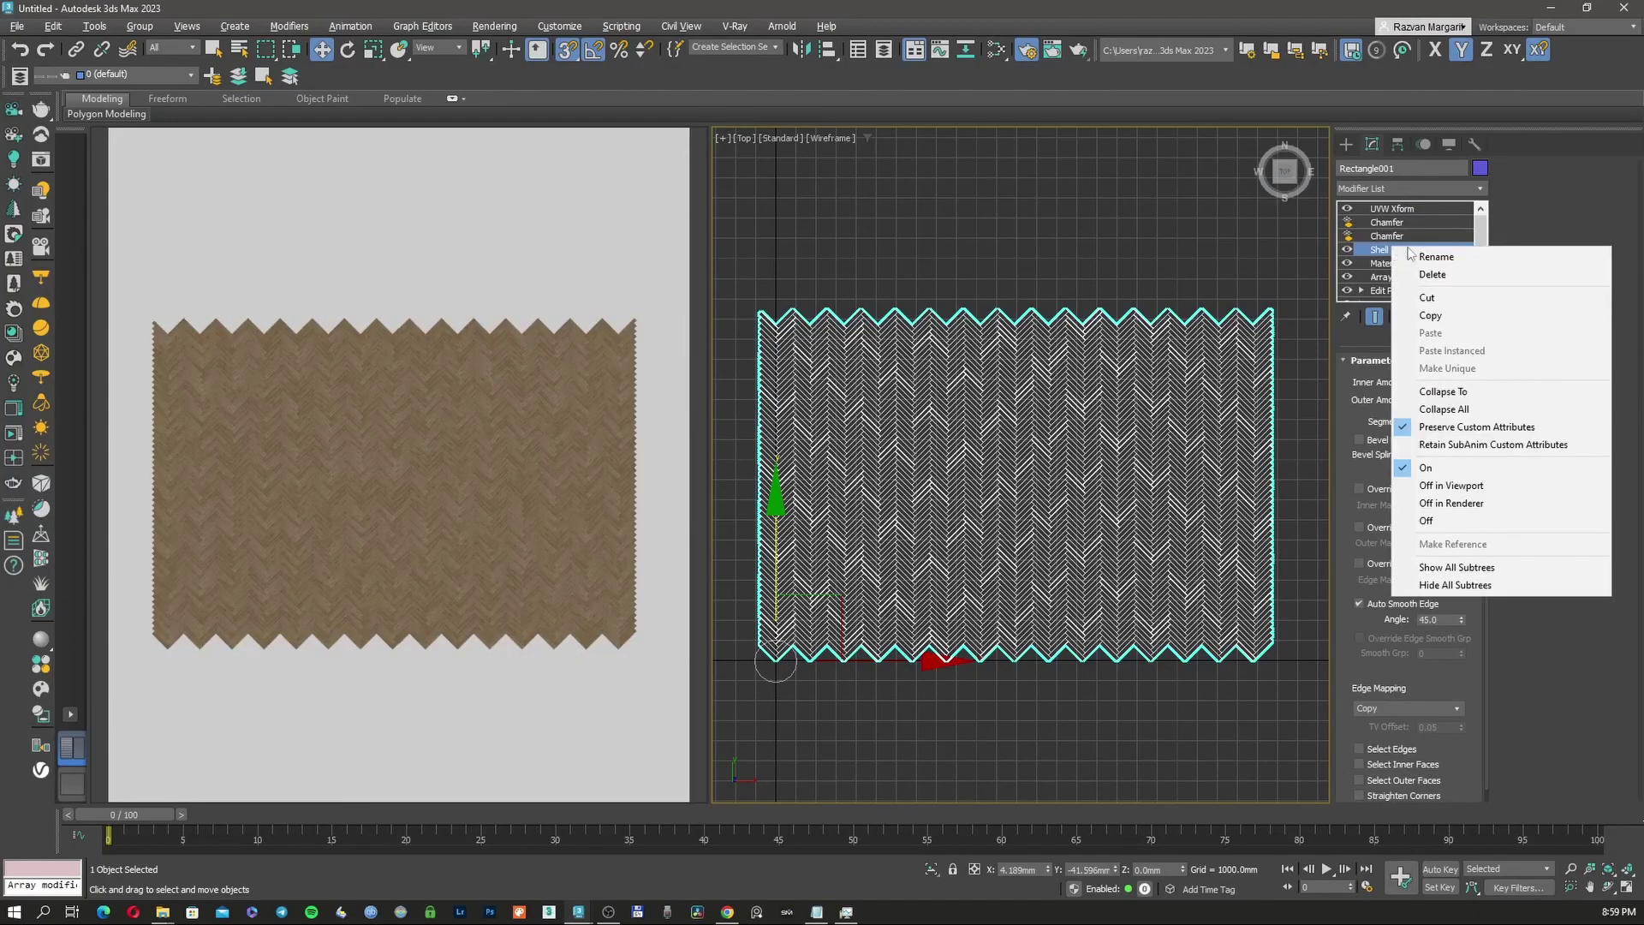
{"action": "left_click", "coordinate": [1438, 486]}
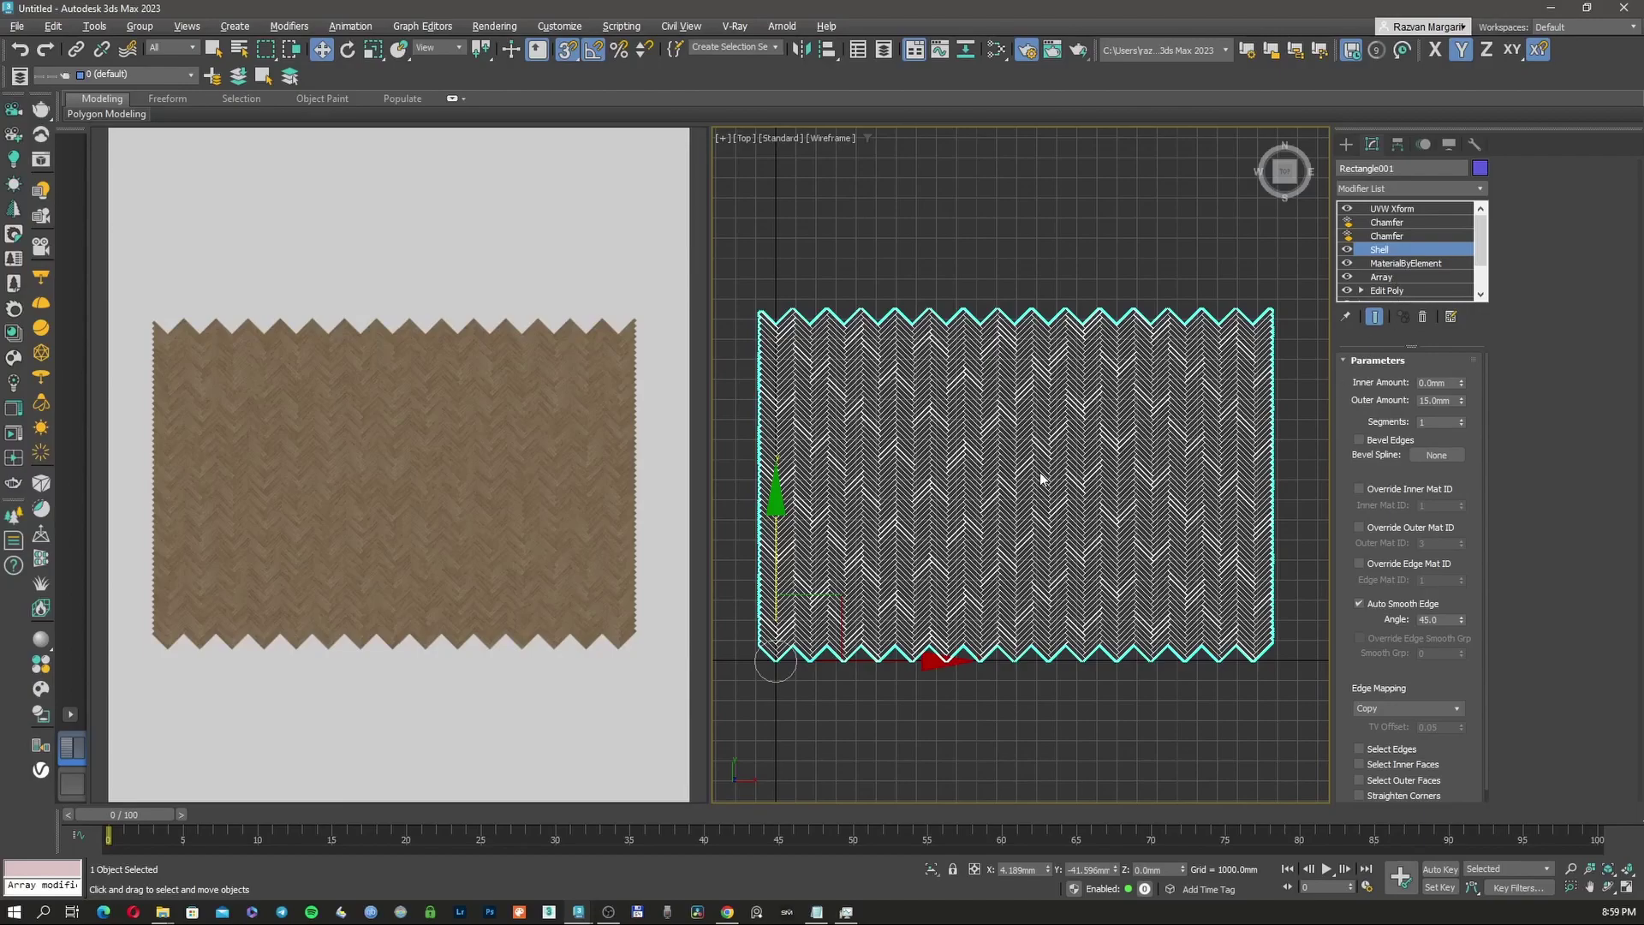
Step: Inspect the herringbone planks up close and as a whole, and display the top view with default shading
{"action": "scroll", "coordinate": [1040, 478], "scroll_direction": "up", "scroll_amount": 10}
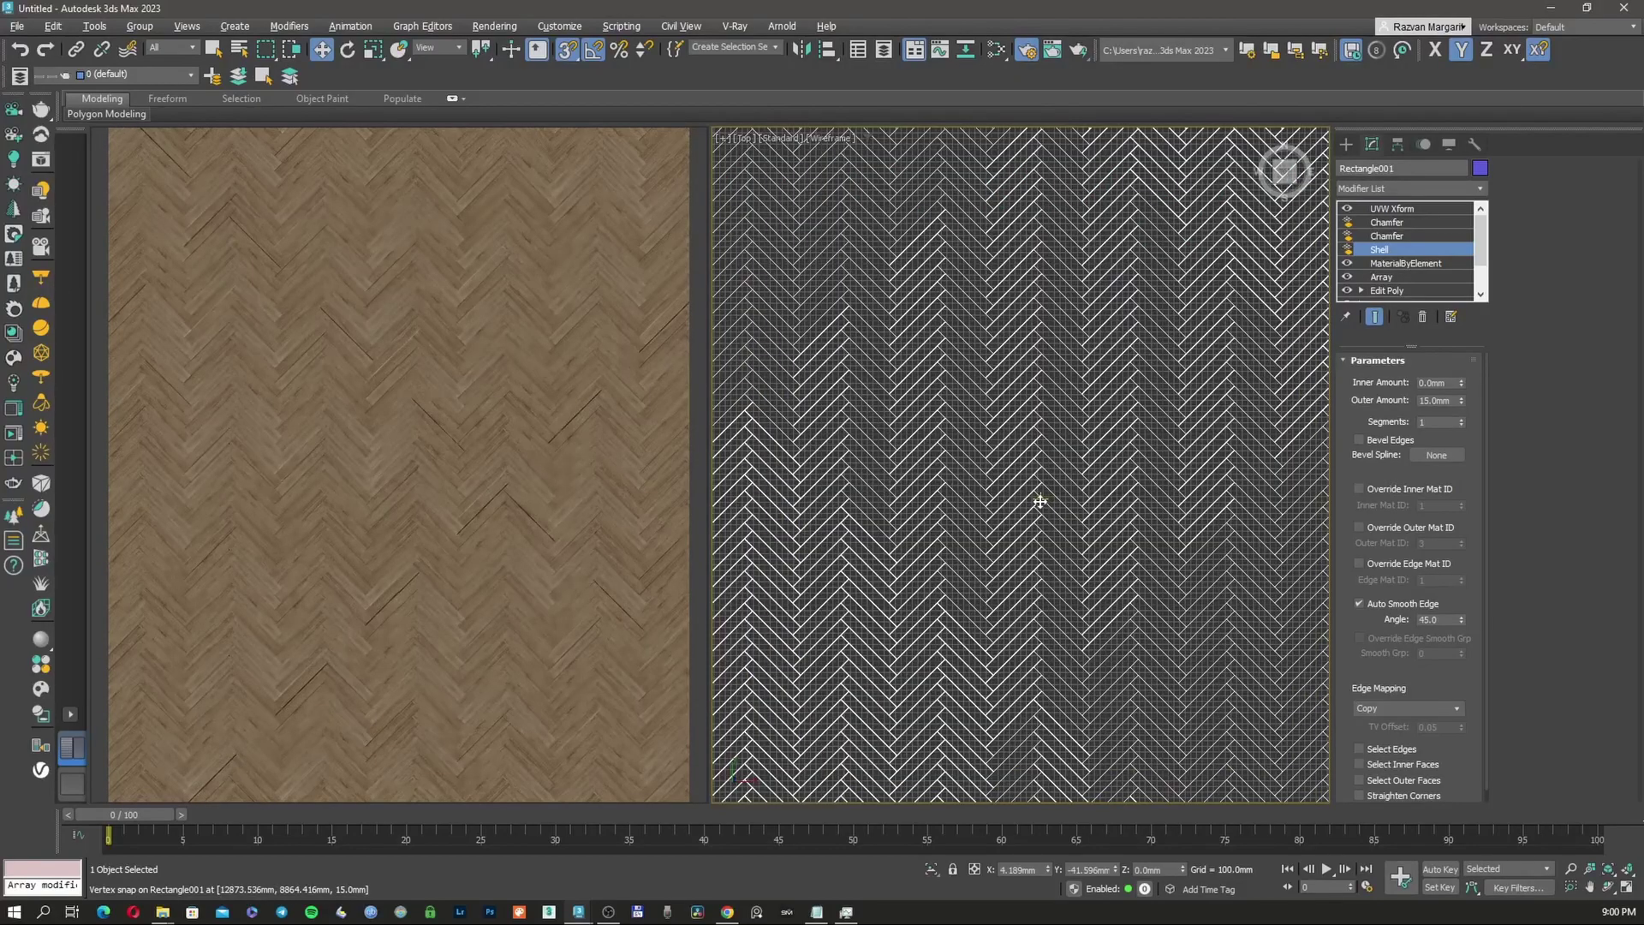
{"action": "scroll", "coordinate": [1090, 498], "scroll_direction": "up", "scroll_amount": 5}
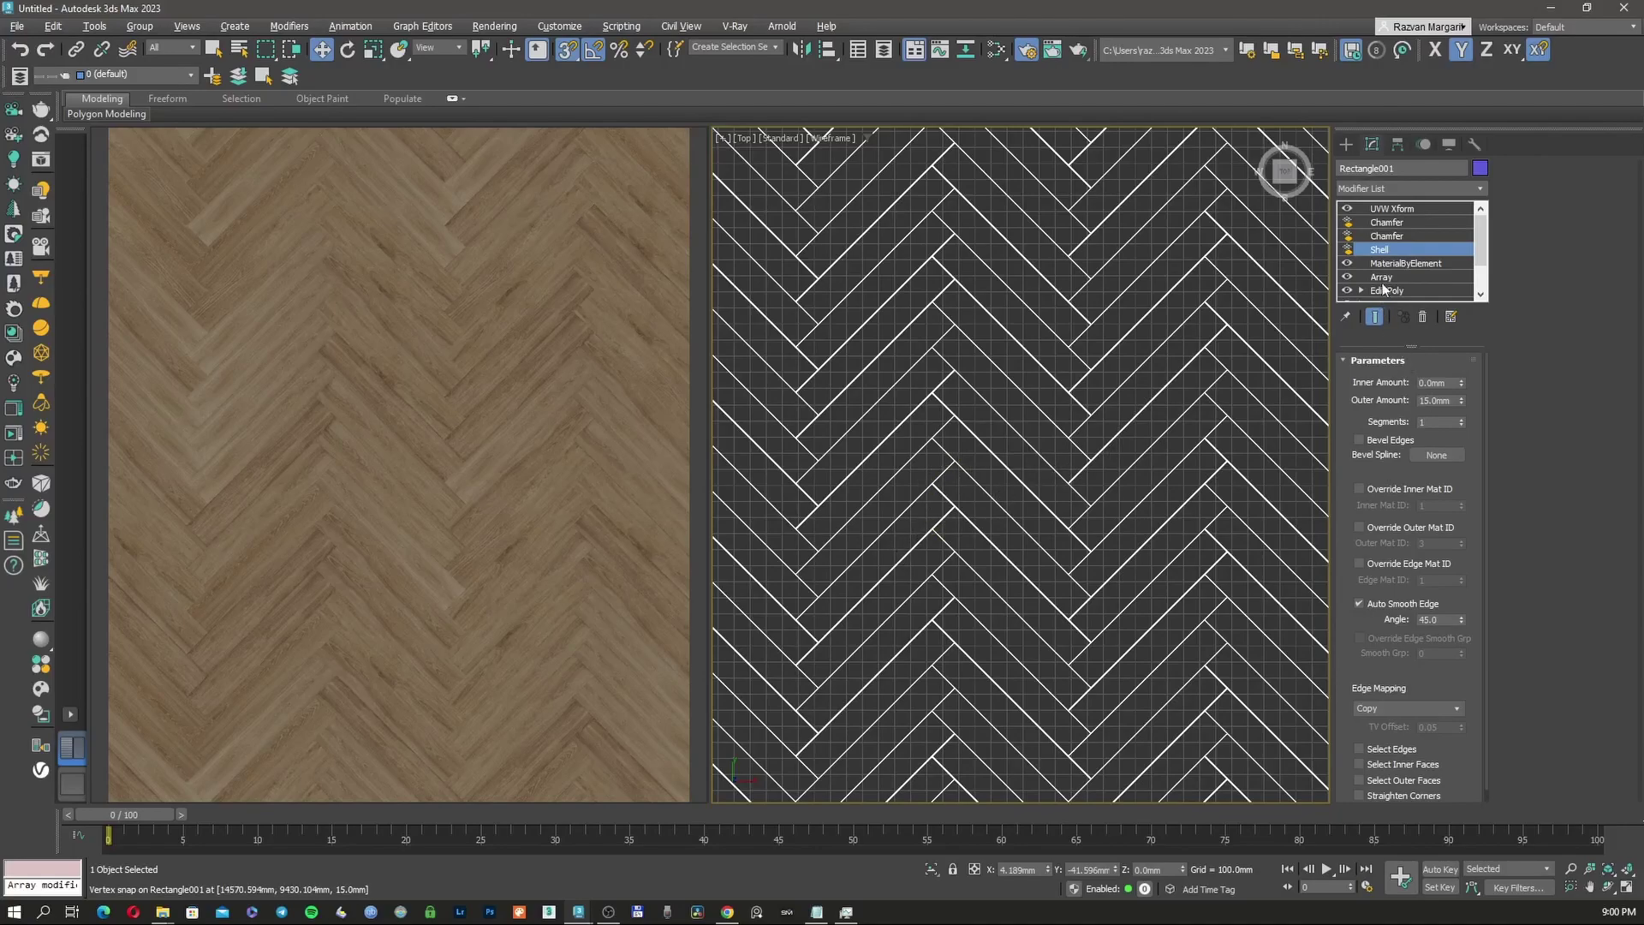
{"action": "scroll", "coordinate": [1064, 490], "scroll_direction": "down", "scroll_amount": 3}
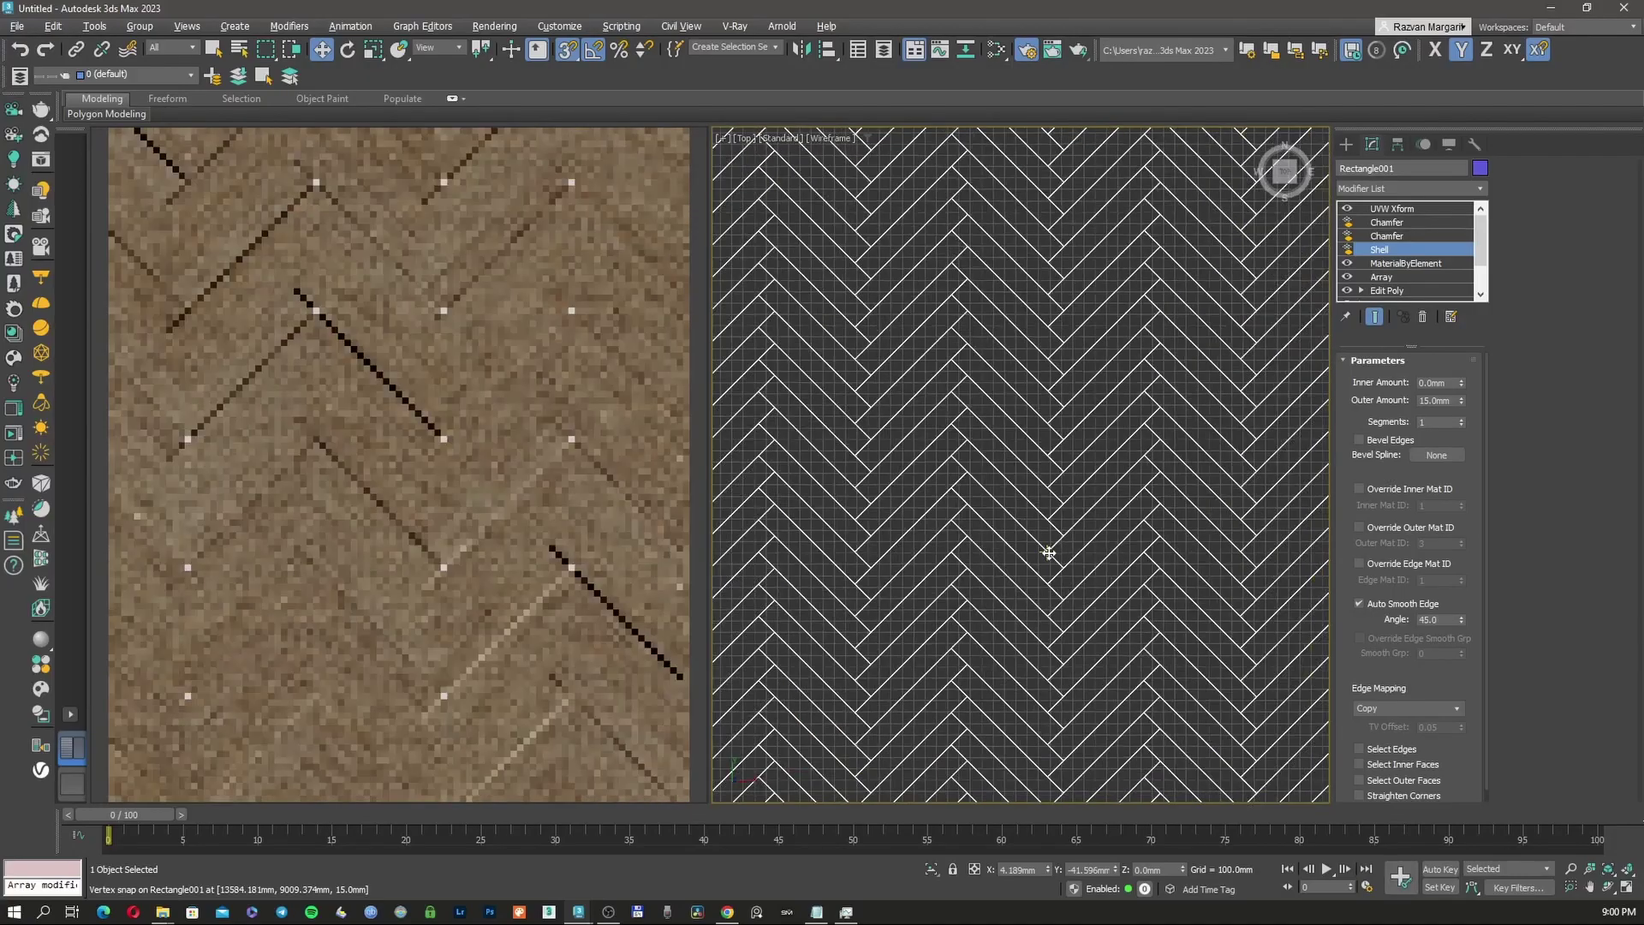
{"action": "scroll", "coordinate": [1049, 552], "scroll_direction": "down", "scroll_amount": 6}
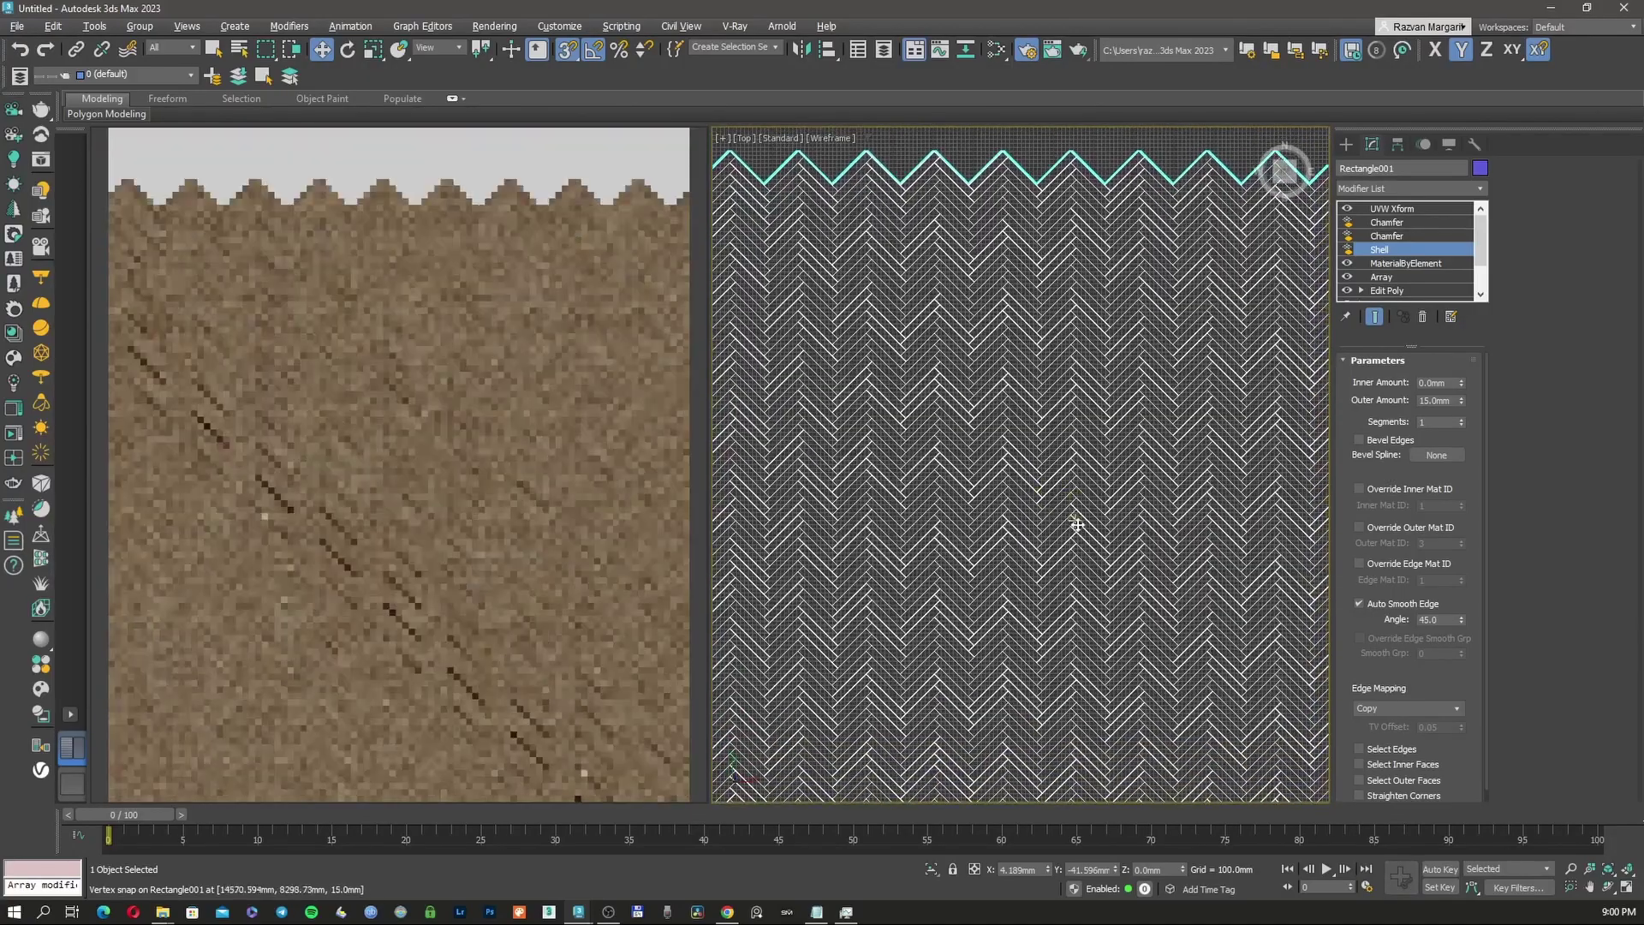
{"action": "scroll", "coordinate": [1077, 524], "scroll_direction": "up", "scroll_amount": 3}
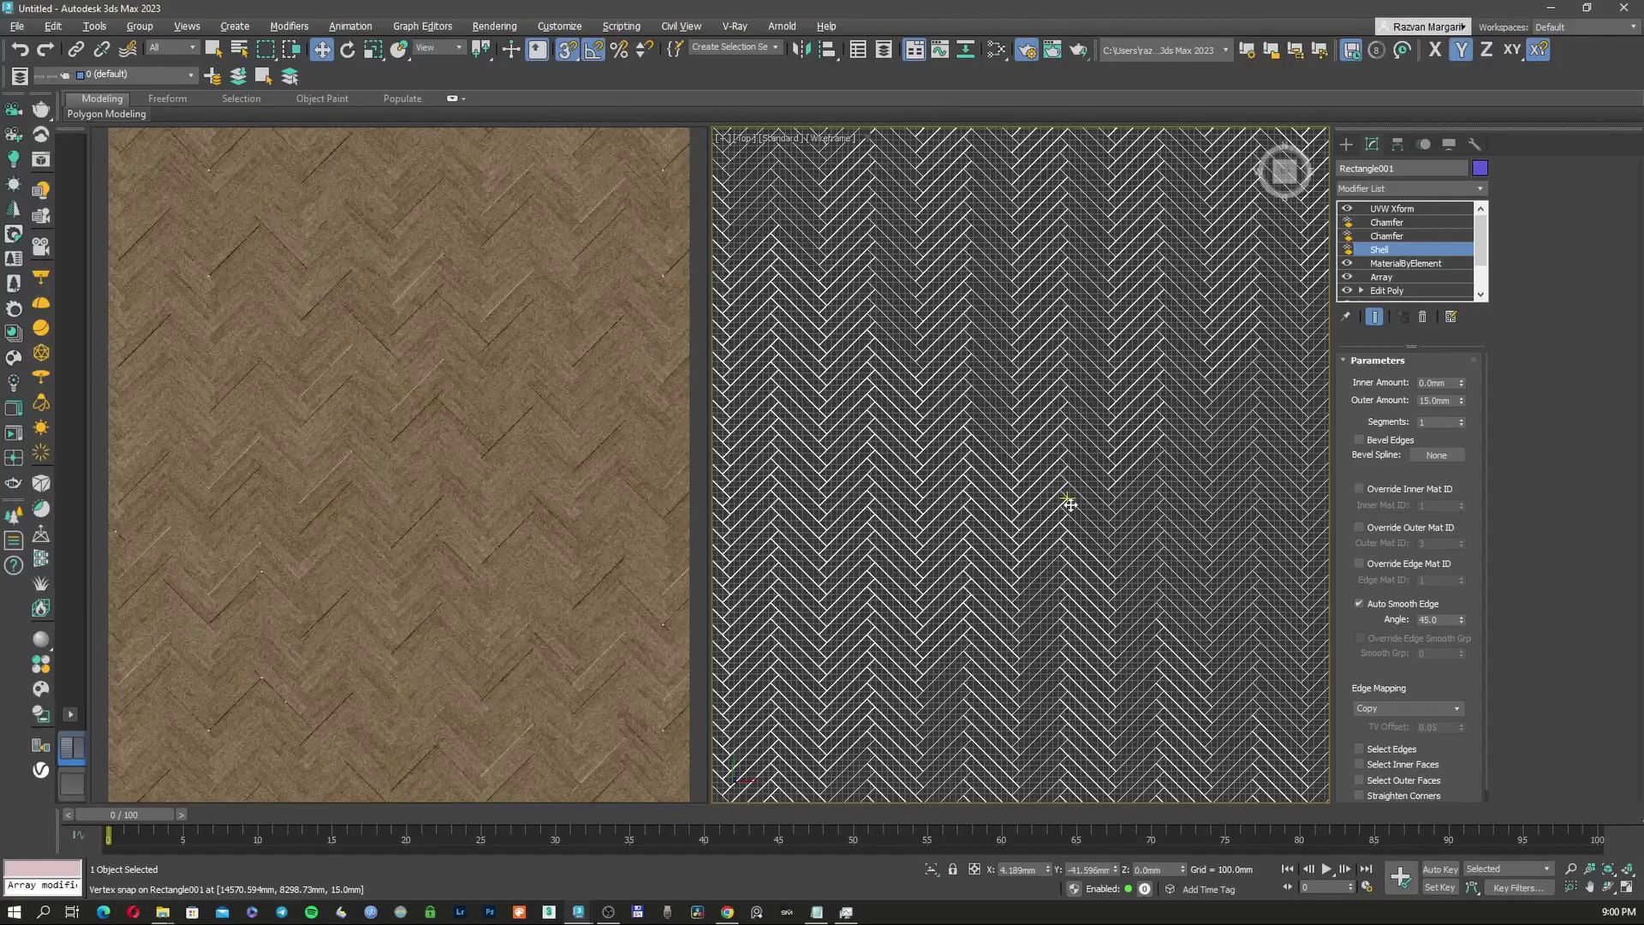
{"action": "scroll", "coordinate": [1069, 504], "scroll_direction": "down", "scroll_amount": 6}
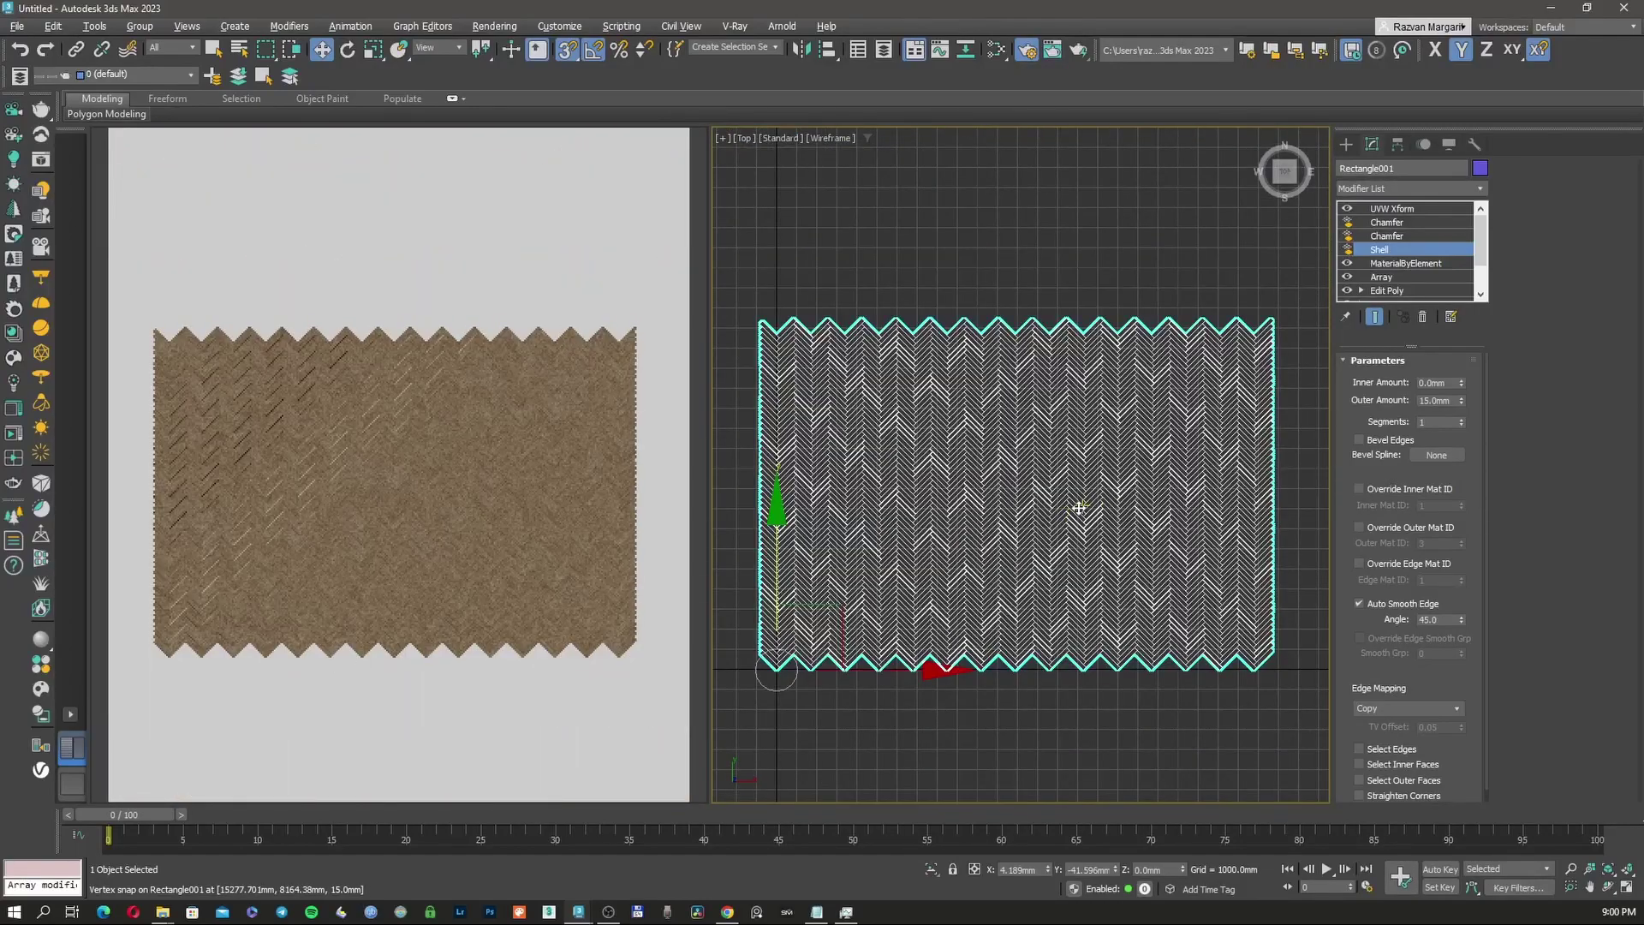
{"action": "middle_click_drag", "start_coordinate": [1055, 481], "coordinate": [1063, 480]}
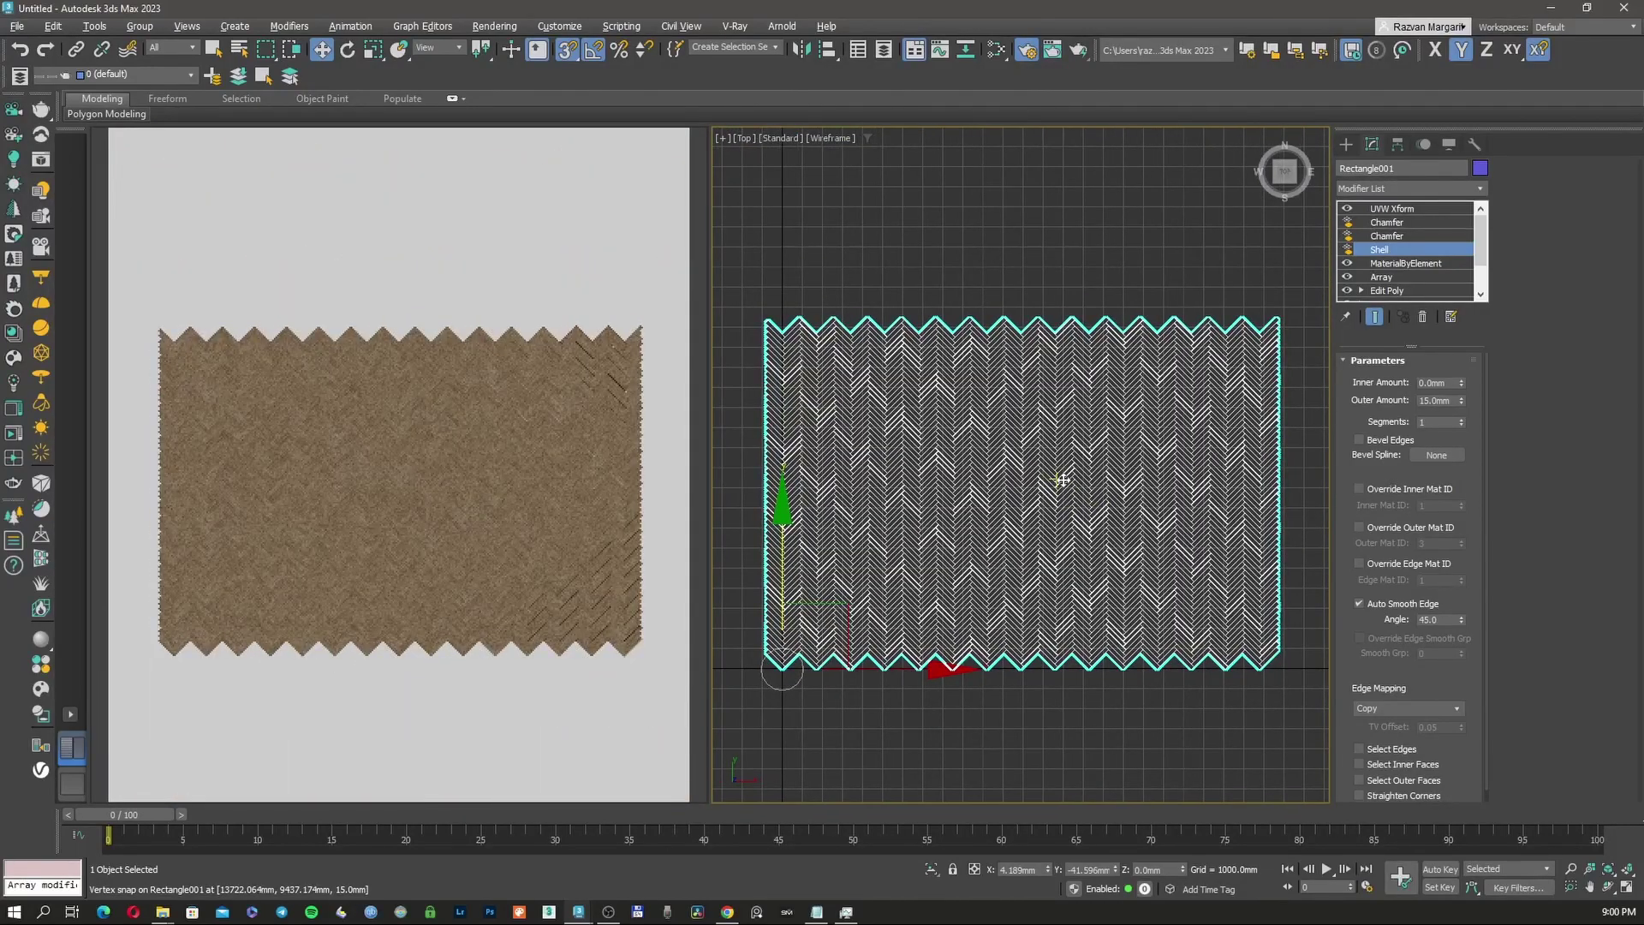
{"action": "key", "text": "F3"}
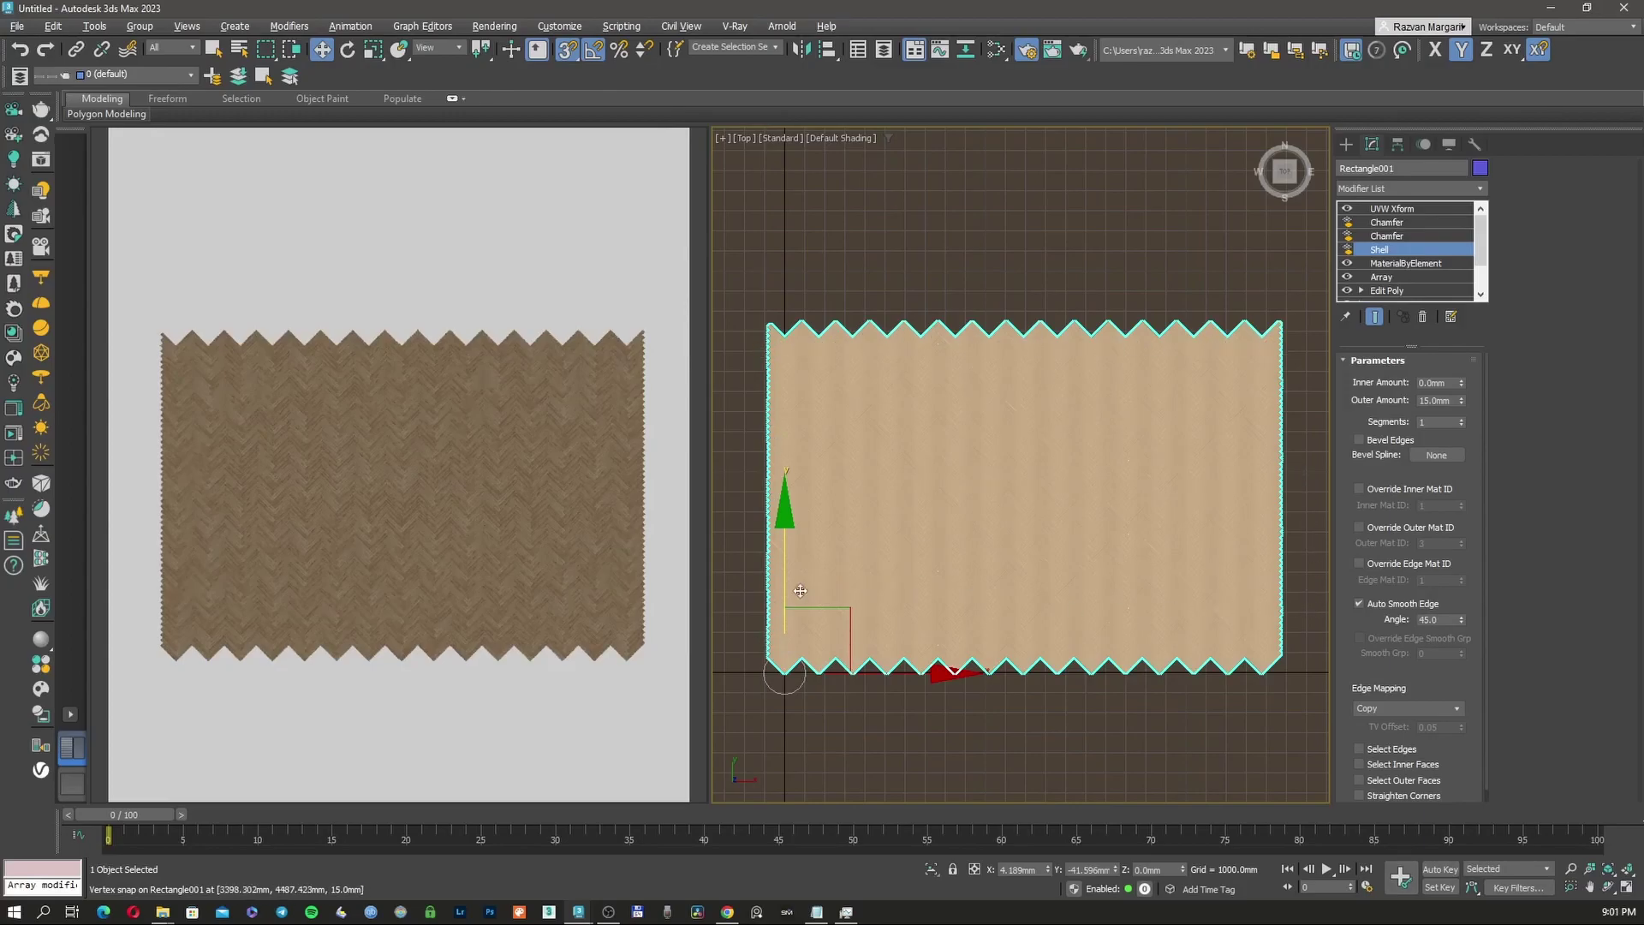
{"action": "left_click_drag", "start_coordinate": [955, 526], "coordinate": [979, 527]}
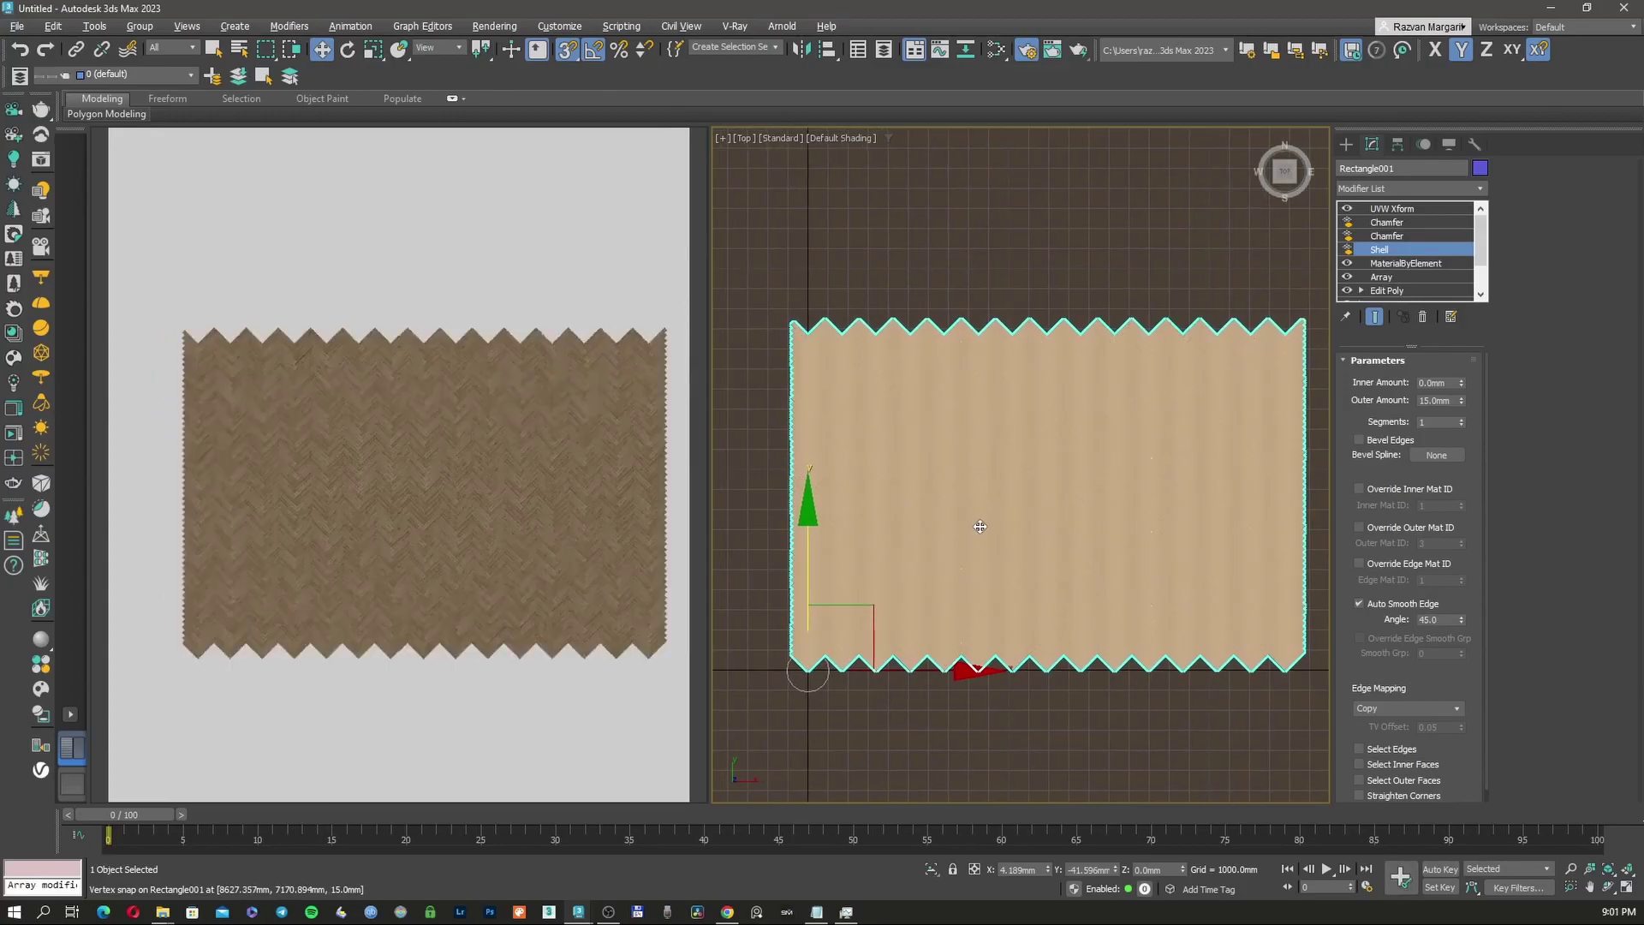
{"action": "scroll", "coordinate": [979, 526], "scroll_direction": "up", "scroll_amount": 3}
{"action": "middle_click_drag", "start_coordinate": [1019, 472], "coordinate": [1008, 507]}
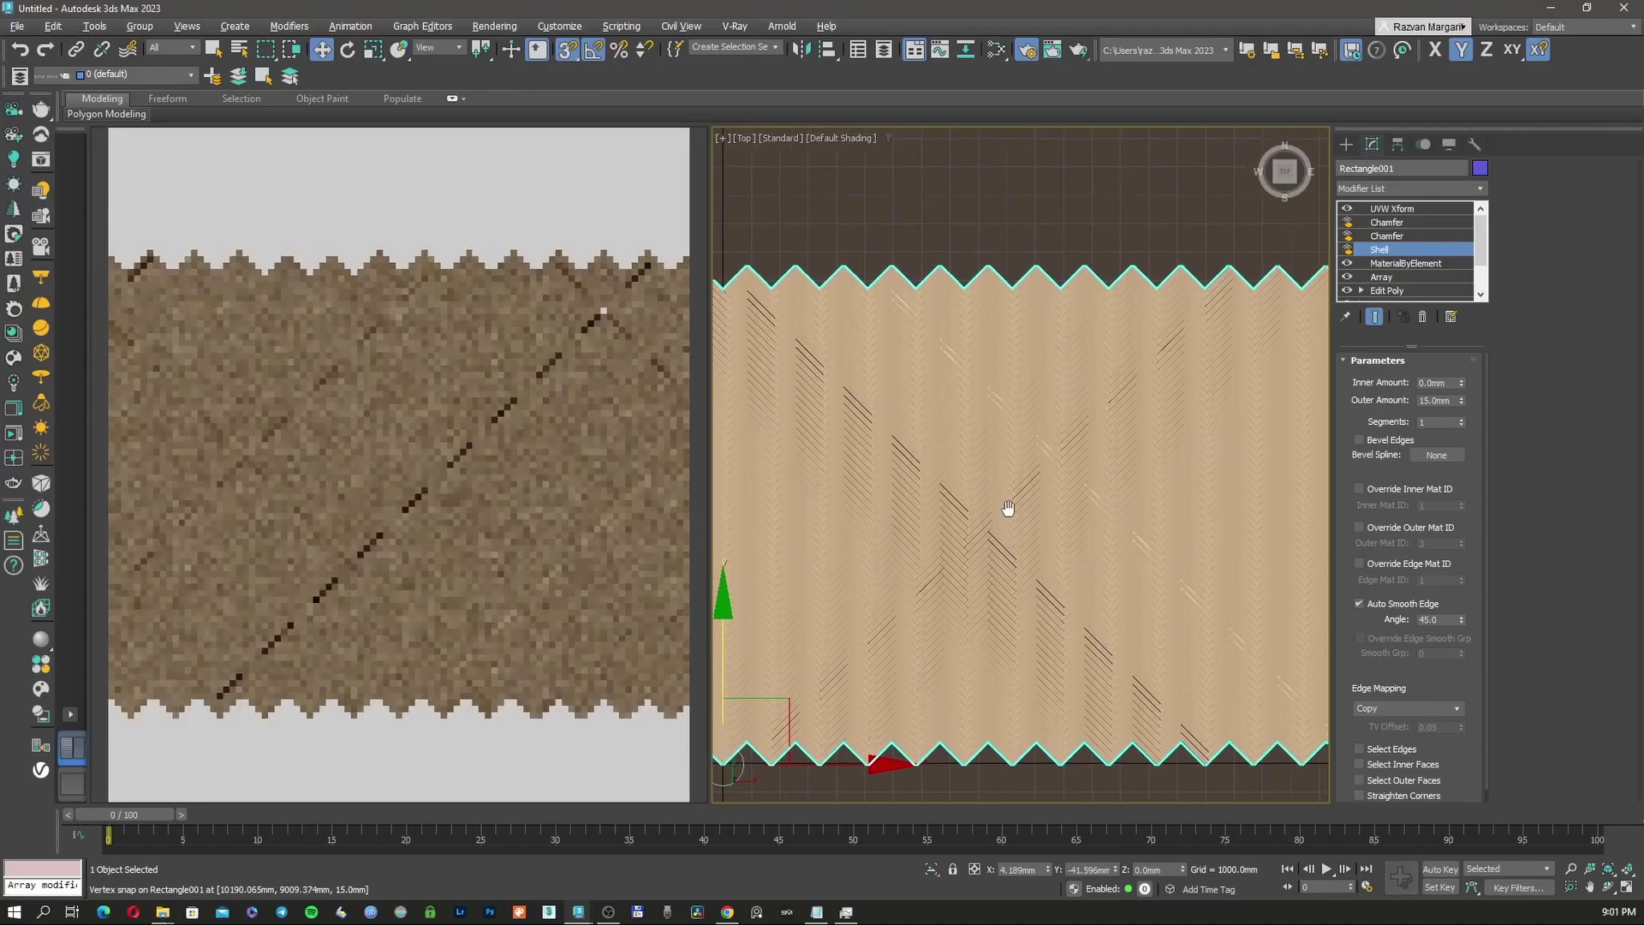
Step: Bring up the Compound Objects geometry types, including Boolean and ProBoolean, with the floor selected
{"action": "left_click", "coordinate": [1345, 144]}
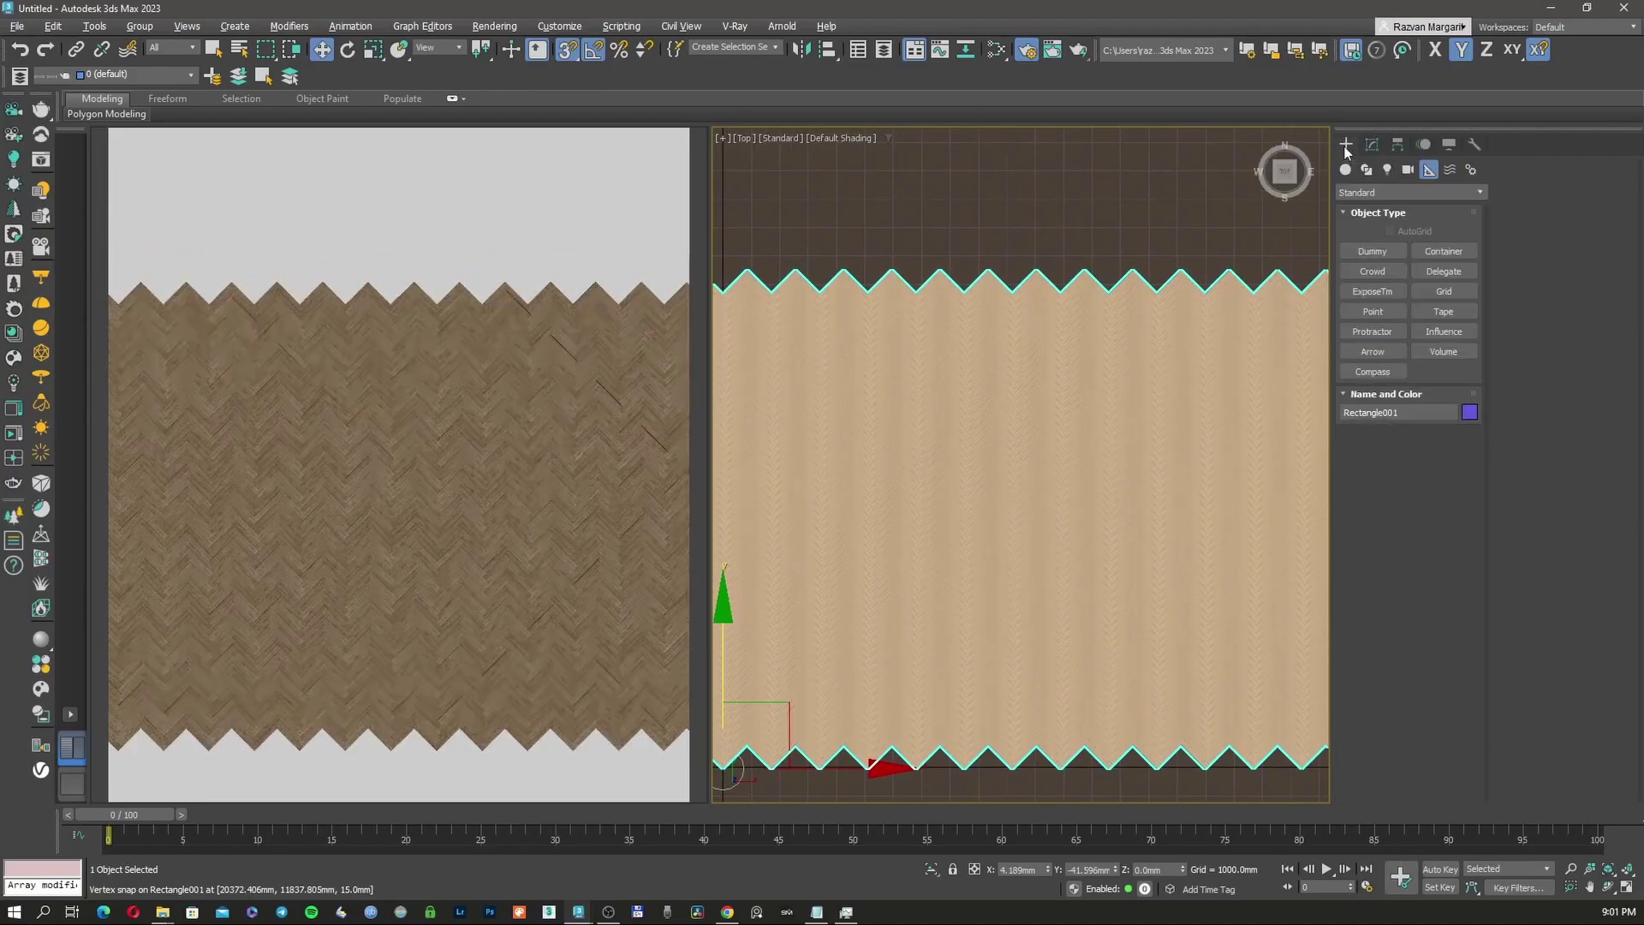
{"action": "left_click", "coordinate": [1346, 170]}
{"action": "left_click", "coordinate": [1363, 190]}
{"action": "left_click", "coordinate": [1370, 237]}
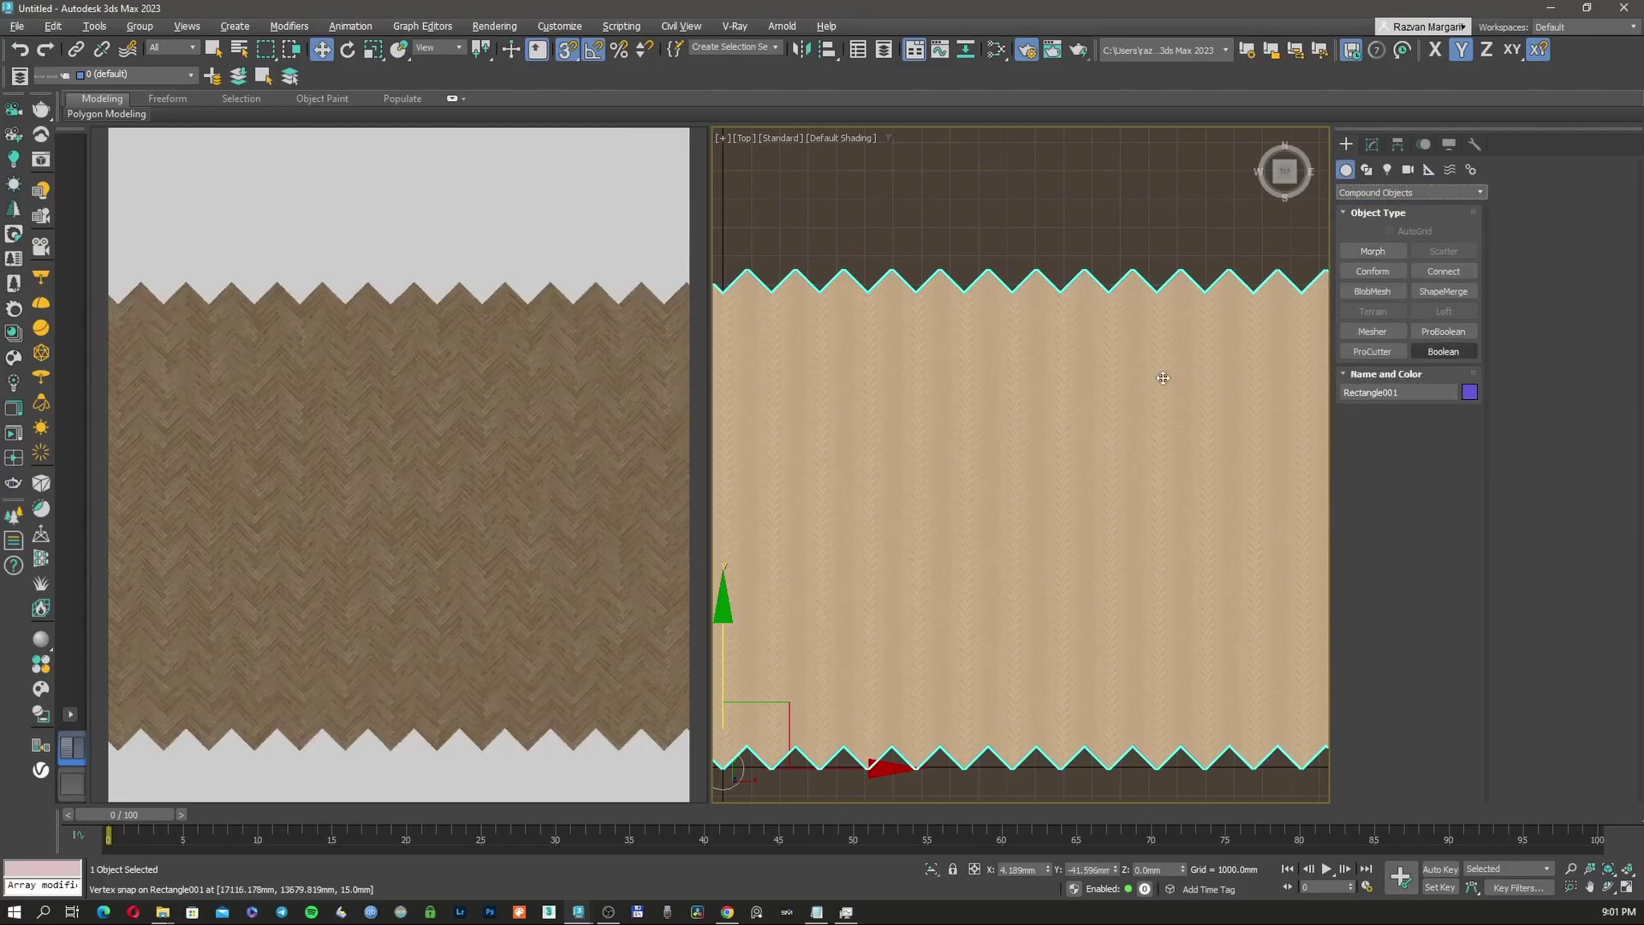
{"action": "scroll", "coordinate": [1145, 376], "scroll_direction": "down", "scroll_amount": 2}
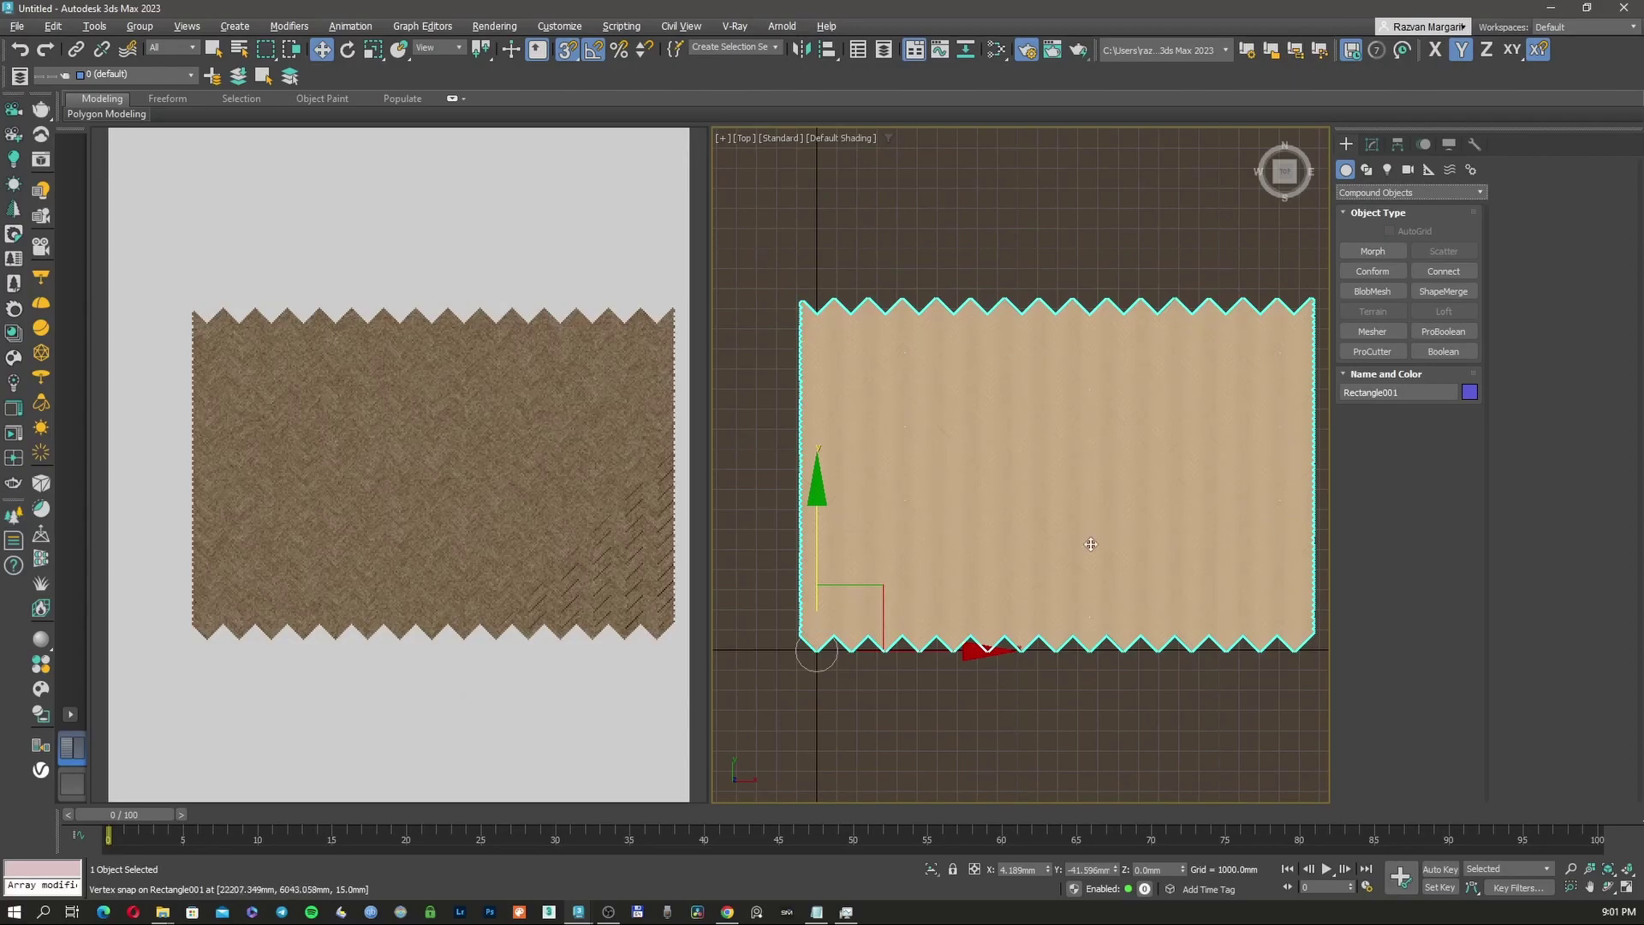